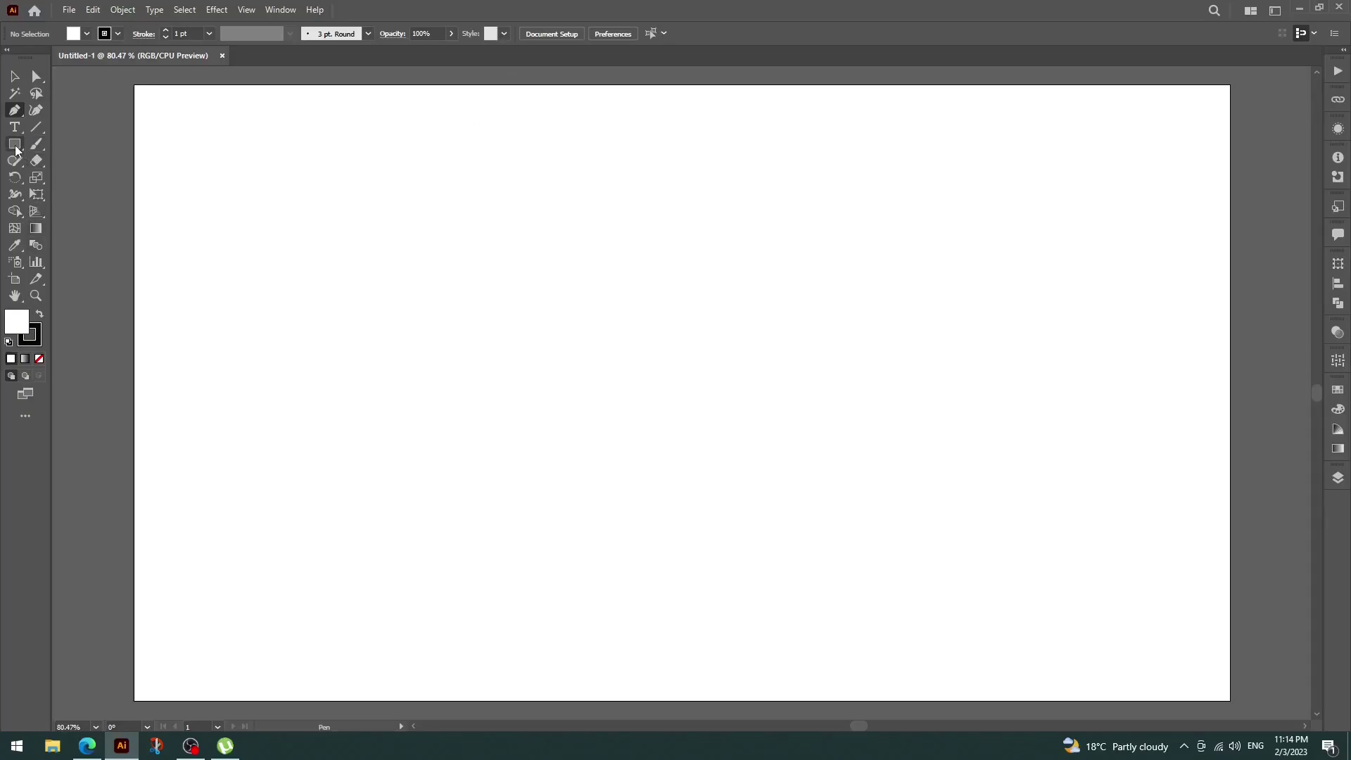
# - Draw a 976 × 474 px rectangle at upper right and pen a diagonal shape down to the artboard's left
pyautogui.moveTo(448, 87); pyautogui.dragTo(1228, 465)
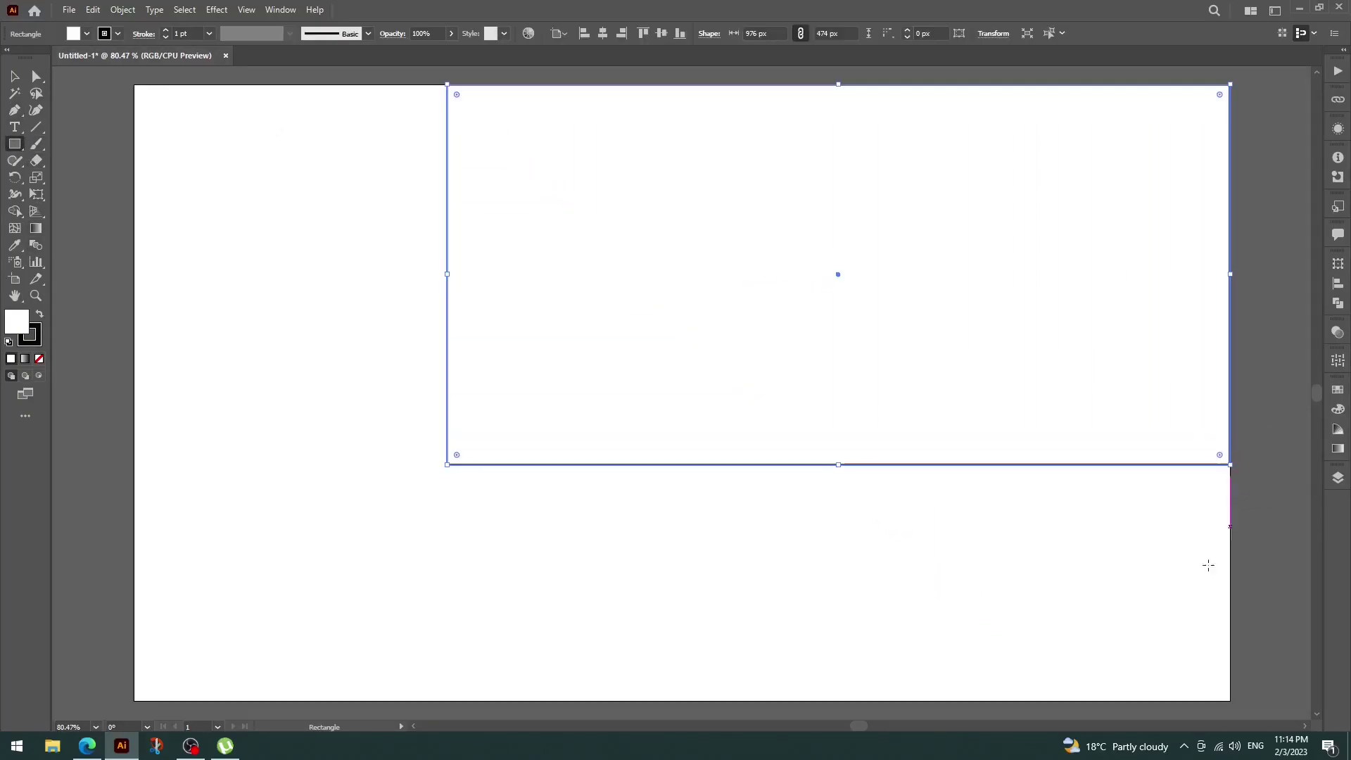
pyautogui.press('p')
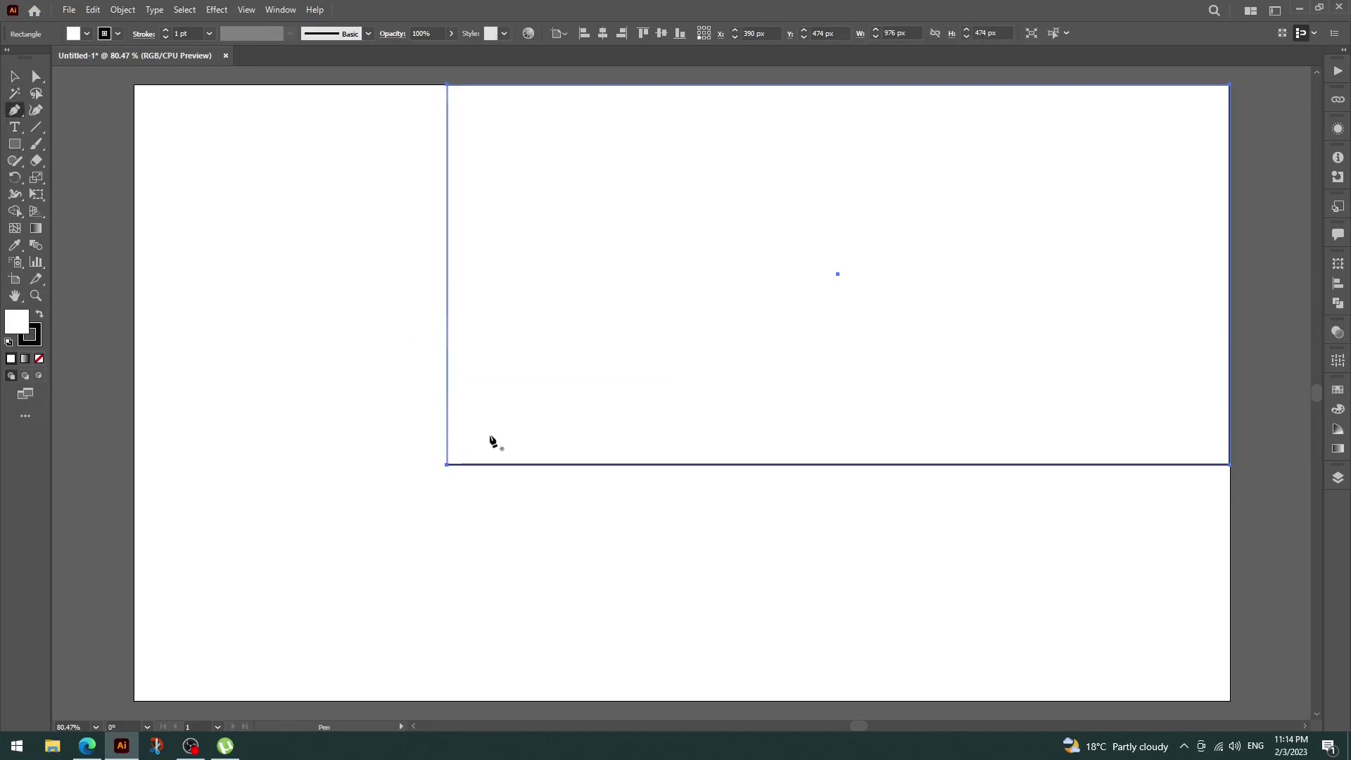
pyautogui.keyDown('ctrl'); pyautogui.click(314, 198); pyautogui.keyUp('ctrl')
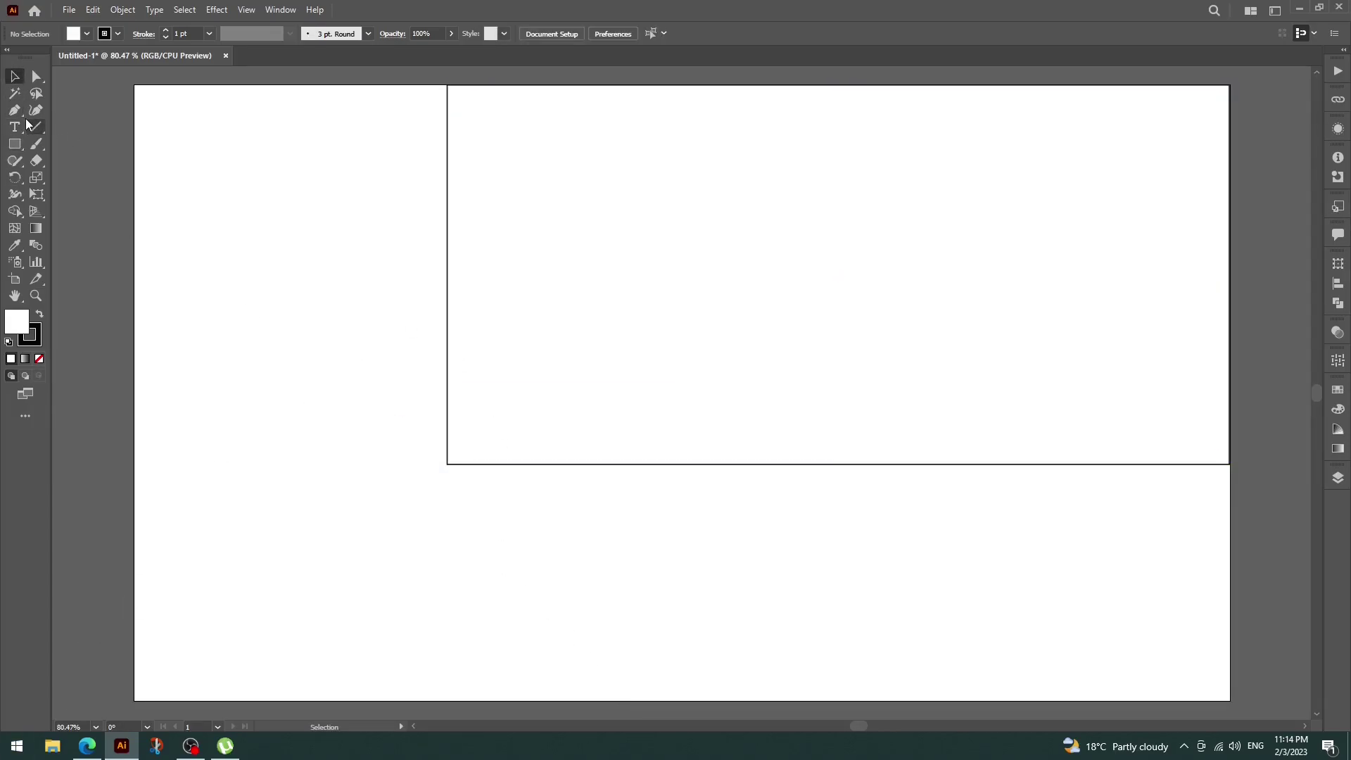
pyautogui.click(448, 464)
pyautogui.click(682, 700)
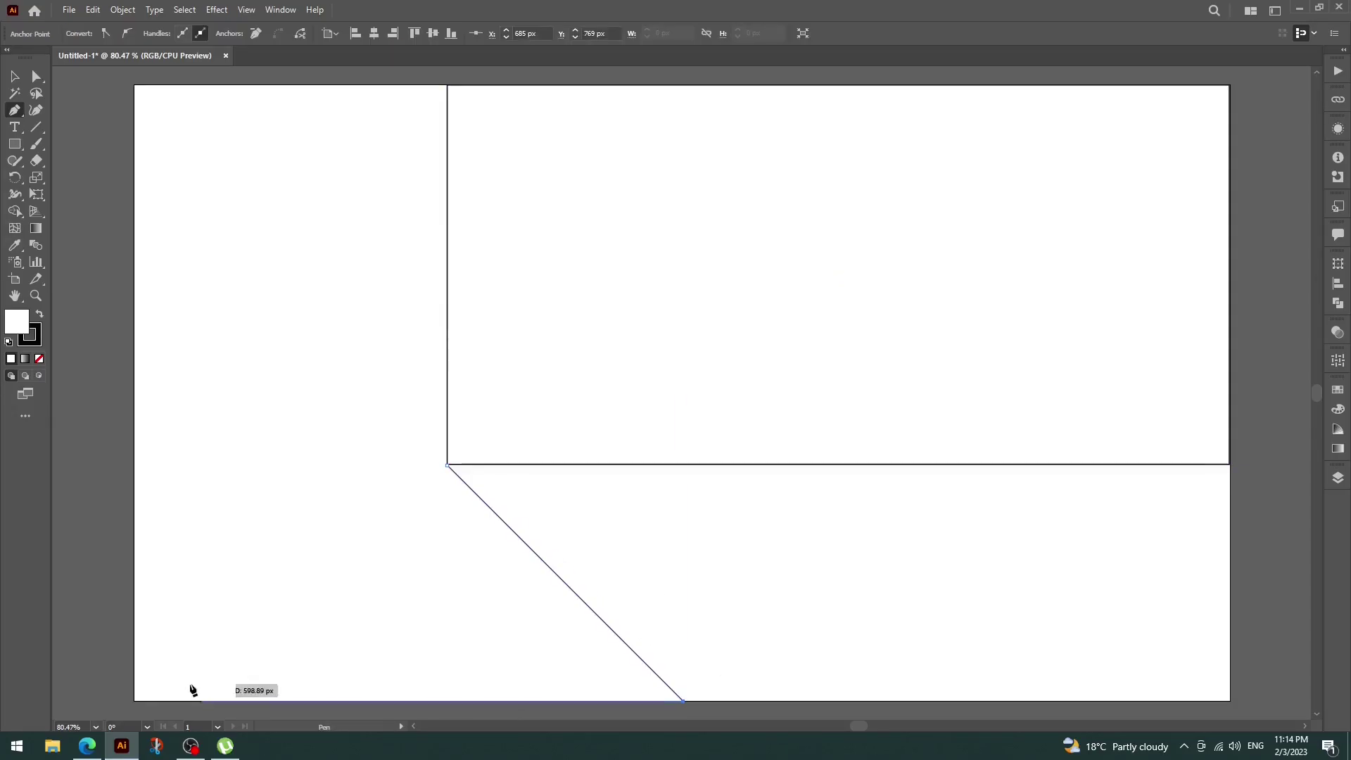
pyautogui.keyDown('shift'); pyautogui.click(134, 702); pyautogui.keyUp('shift')
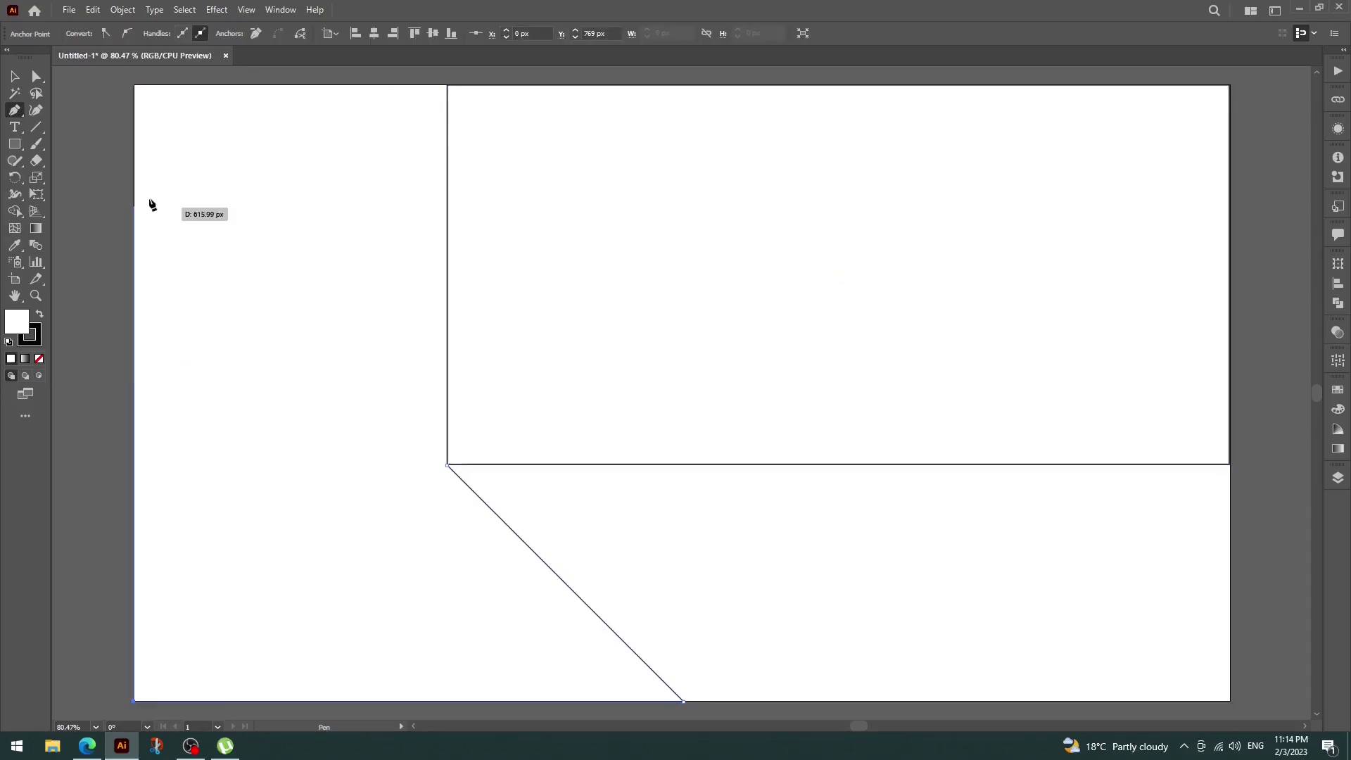
pyautogui.click(134, 85)
pyautogui.click(448, 464)
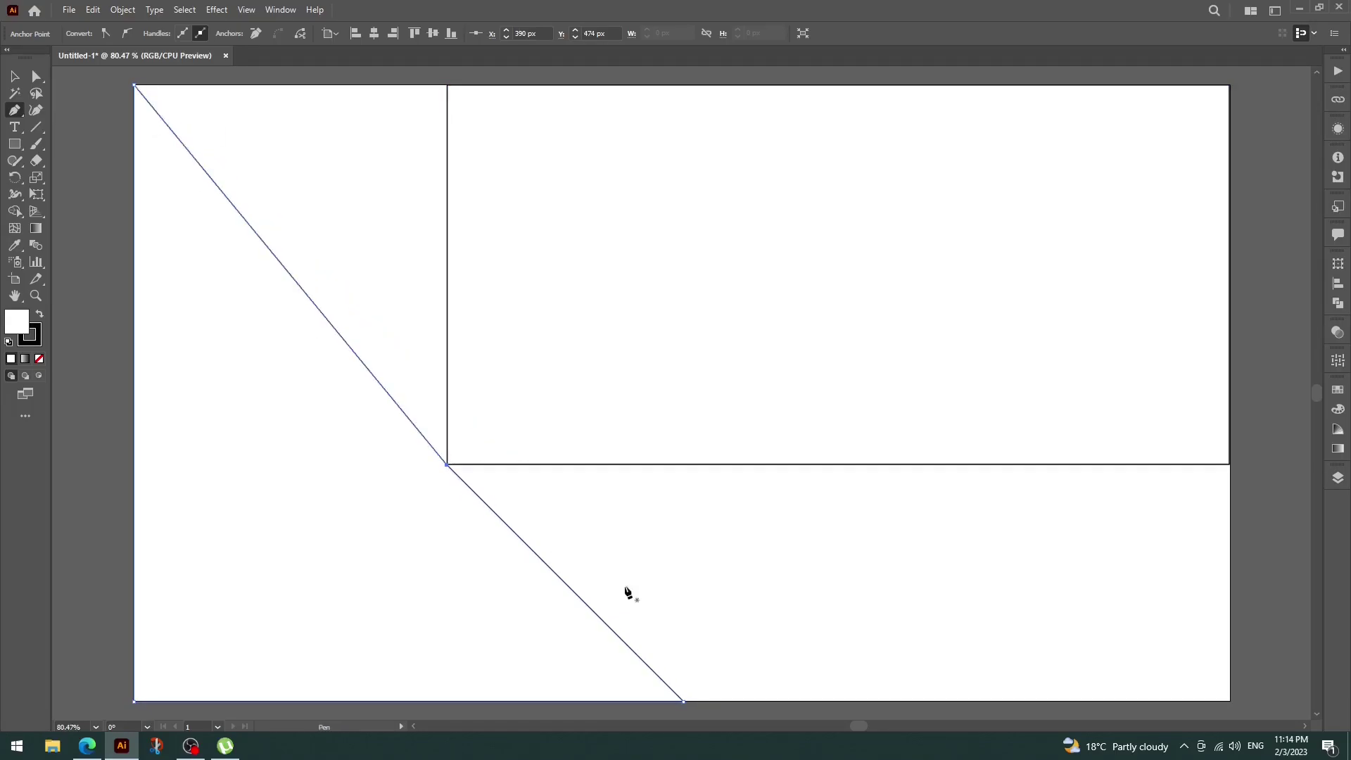
# - Pen a triangle from the rectangle's left edge to the artboard's top-left corner
pyautogui.press('v')
pyautogui.click(814, 308)
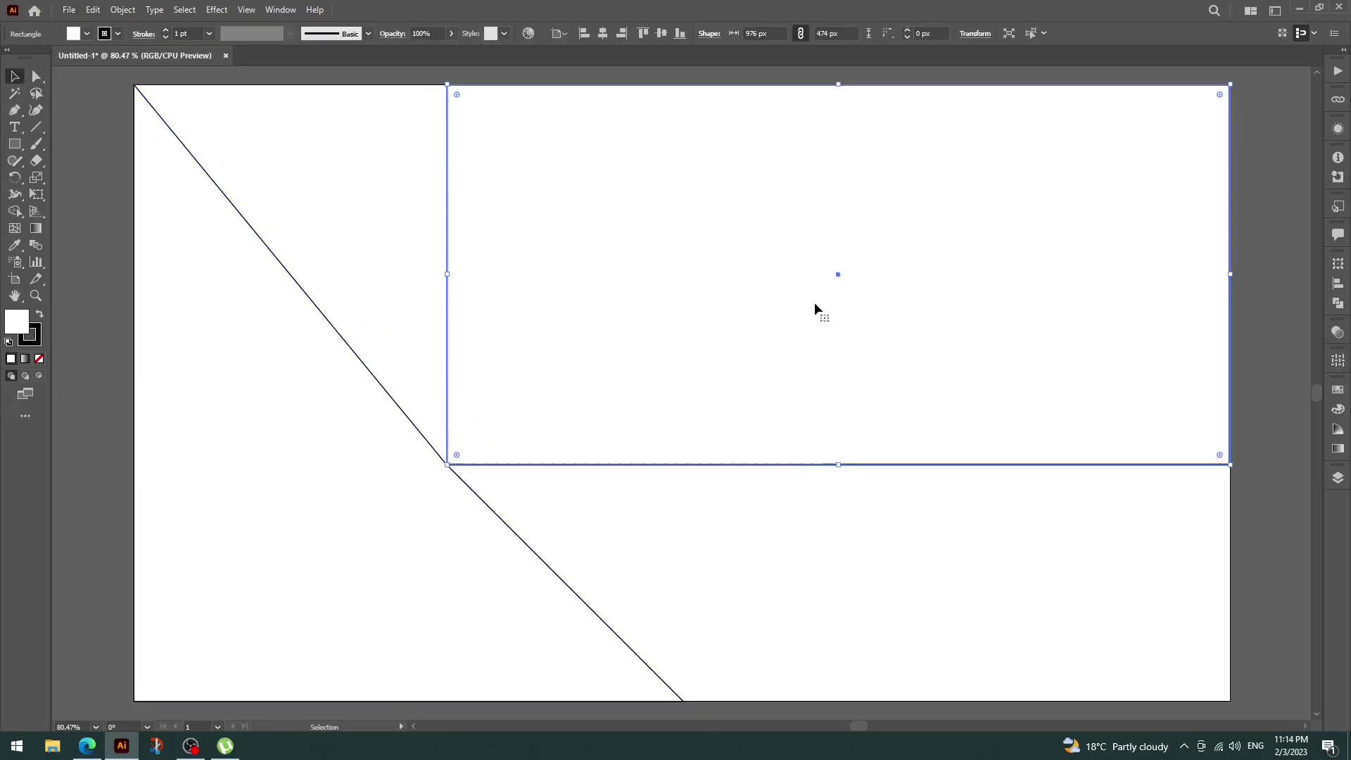
pyautogui.click(316, 217)
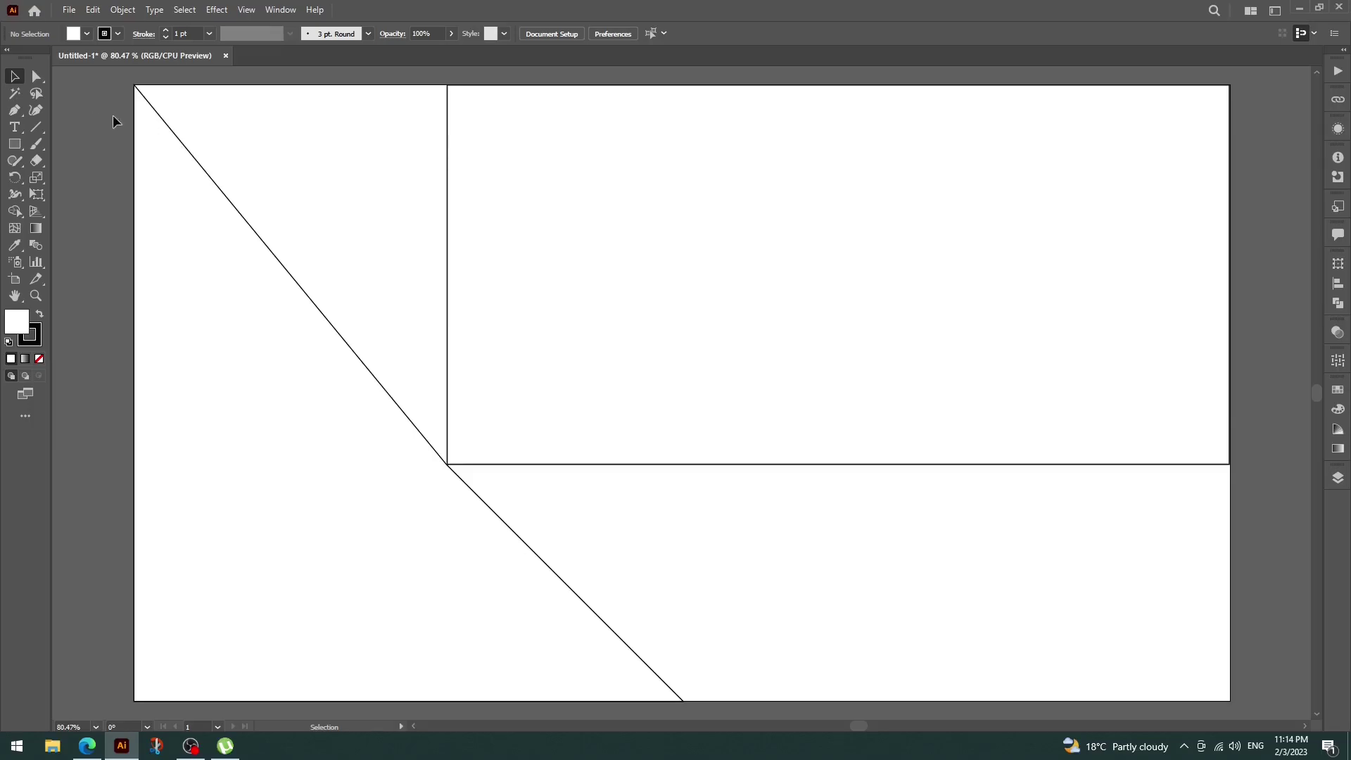
pyautogui.press('p')
pyautogui.click(447, 84)
pyautogui.click(447, 464)
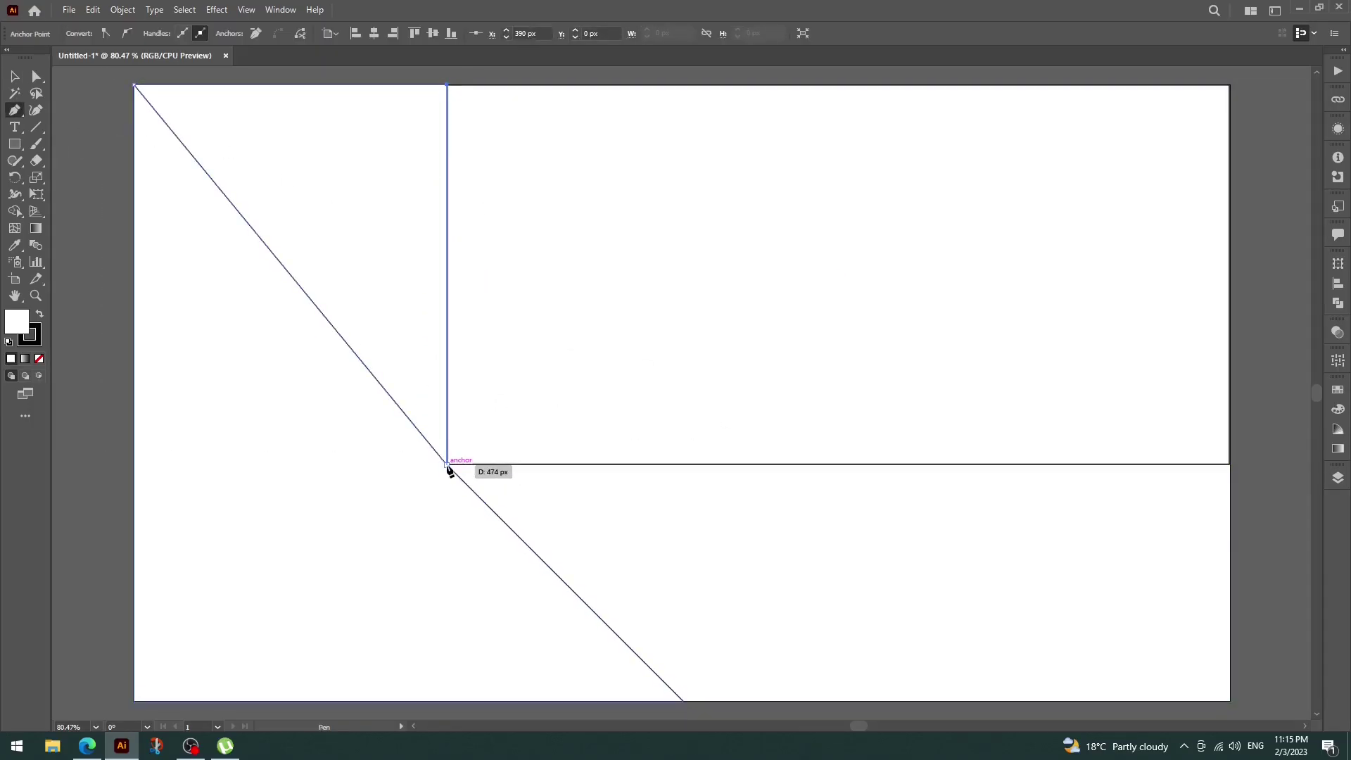
pyautogui.click(135, 85)
pyautogui.press('v')
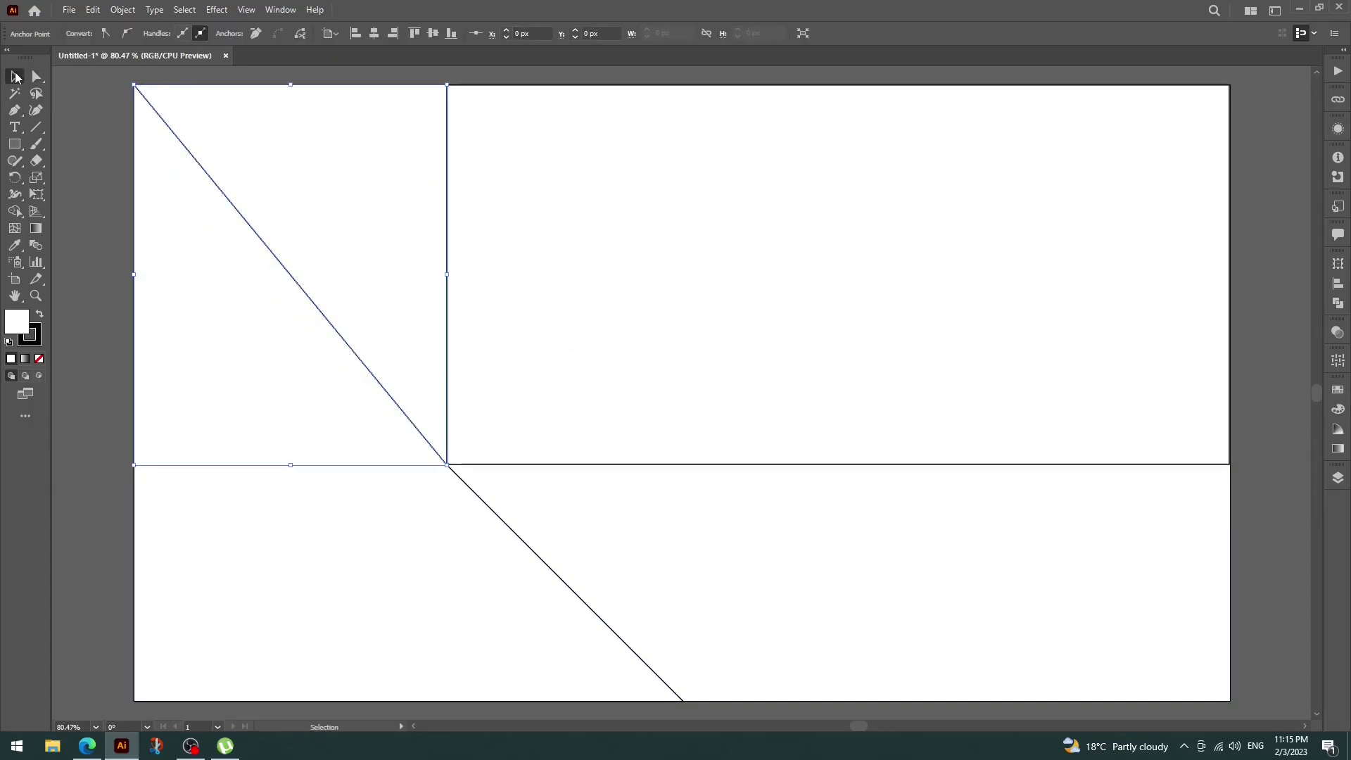
pyautogui.click(661, 201)
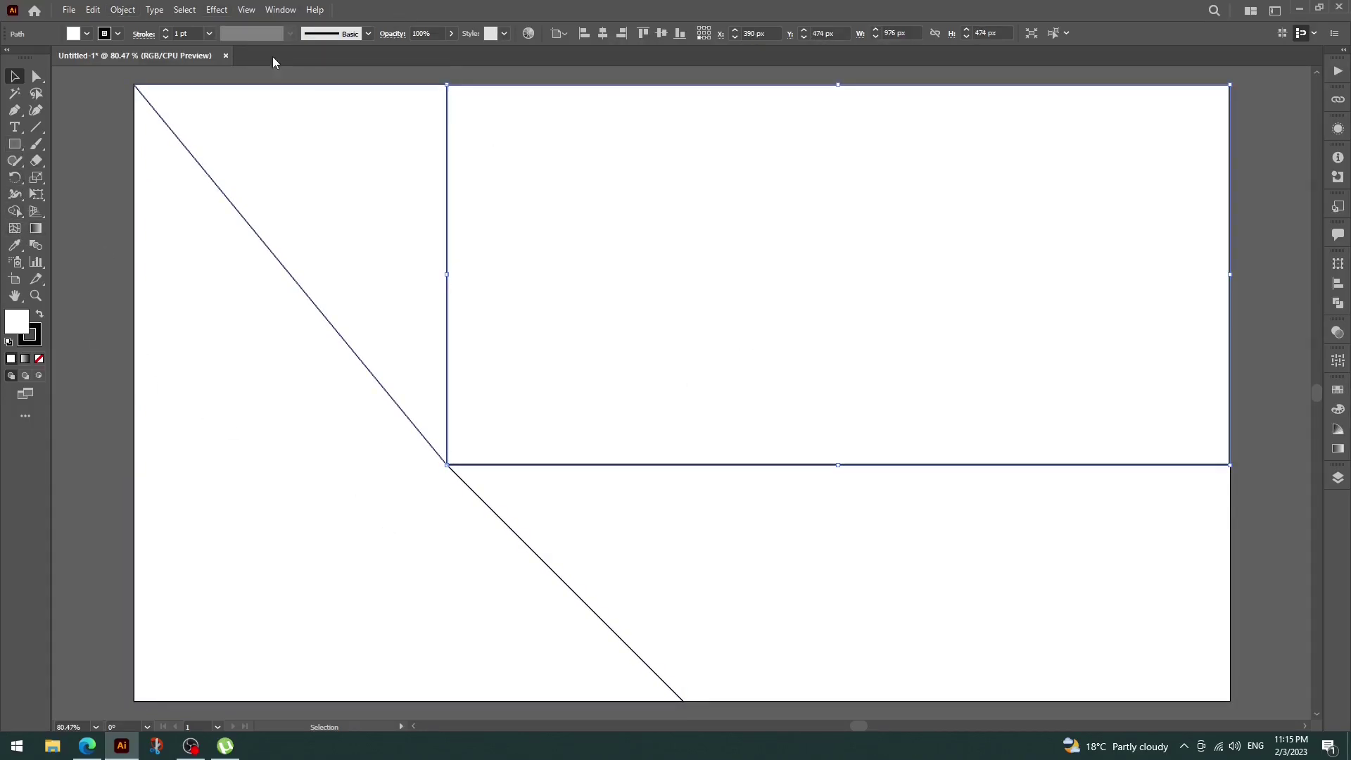
# - Fill the upper-right rectangle a pale peach tone
pyautogui.click(86, 34)
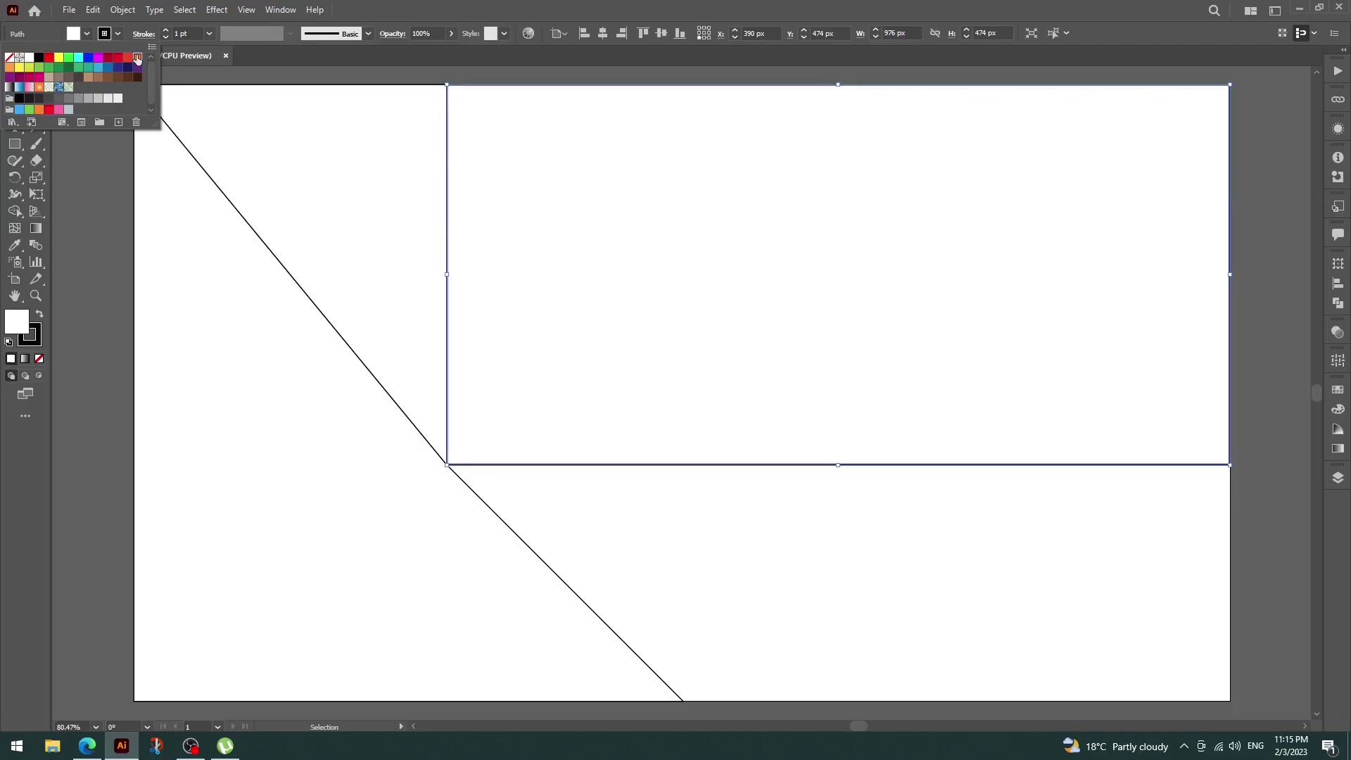
pyautogui.click(137, 59)
pyautogui.doubleClick(16, 322)
pyautogui.click(837, 298)
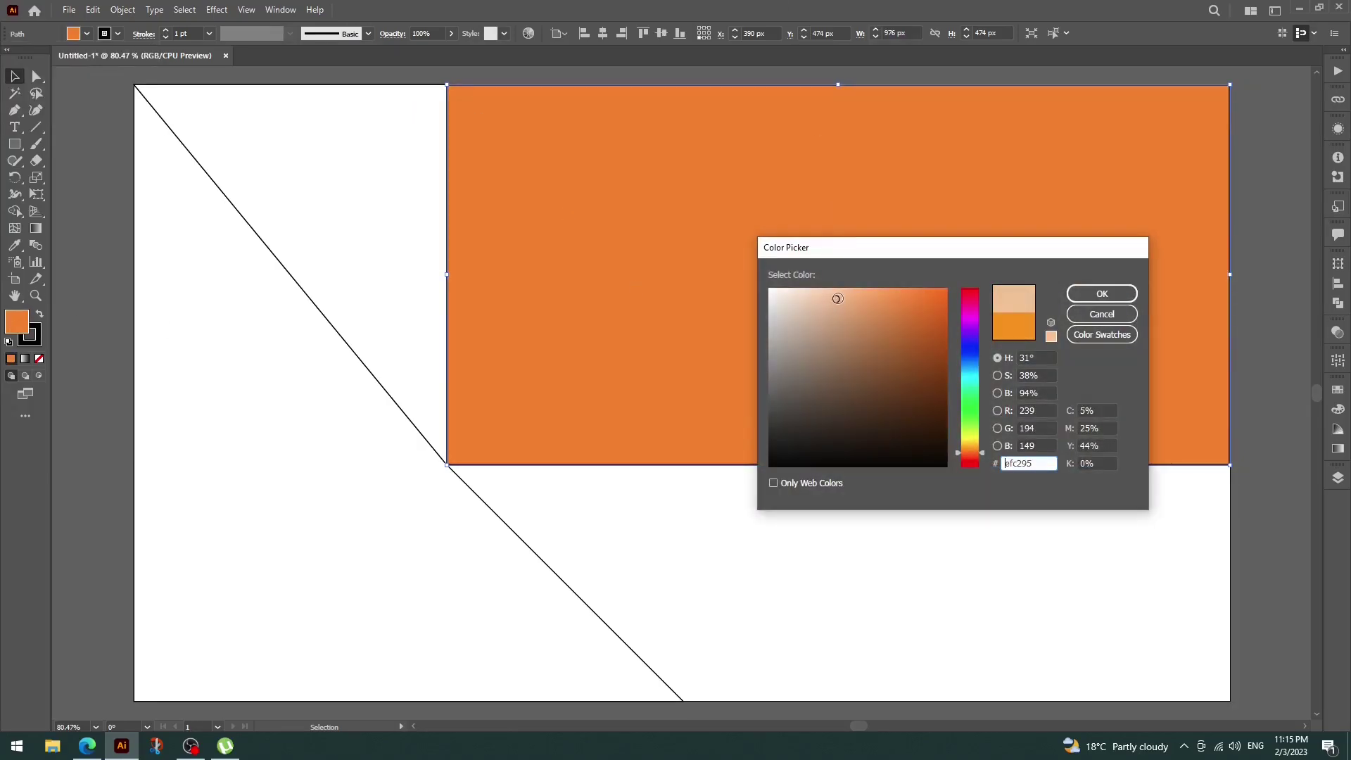
pyautogui.click(1102, 293)
# - Fill the top-left triangle a pale pink tone
pyautogui.click(430, 133)
pyautogui.doubleClick(277, 117)
pyautogui.click(86, 33)
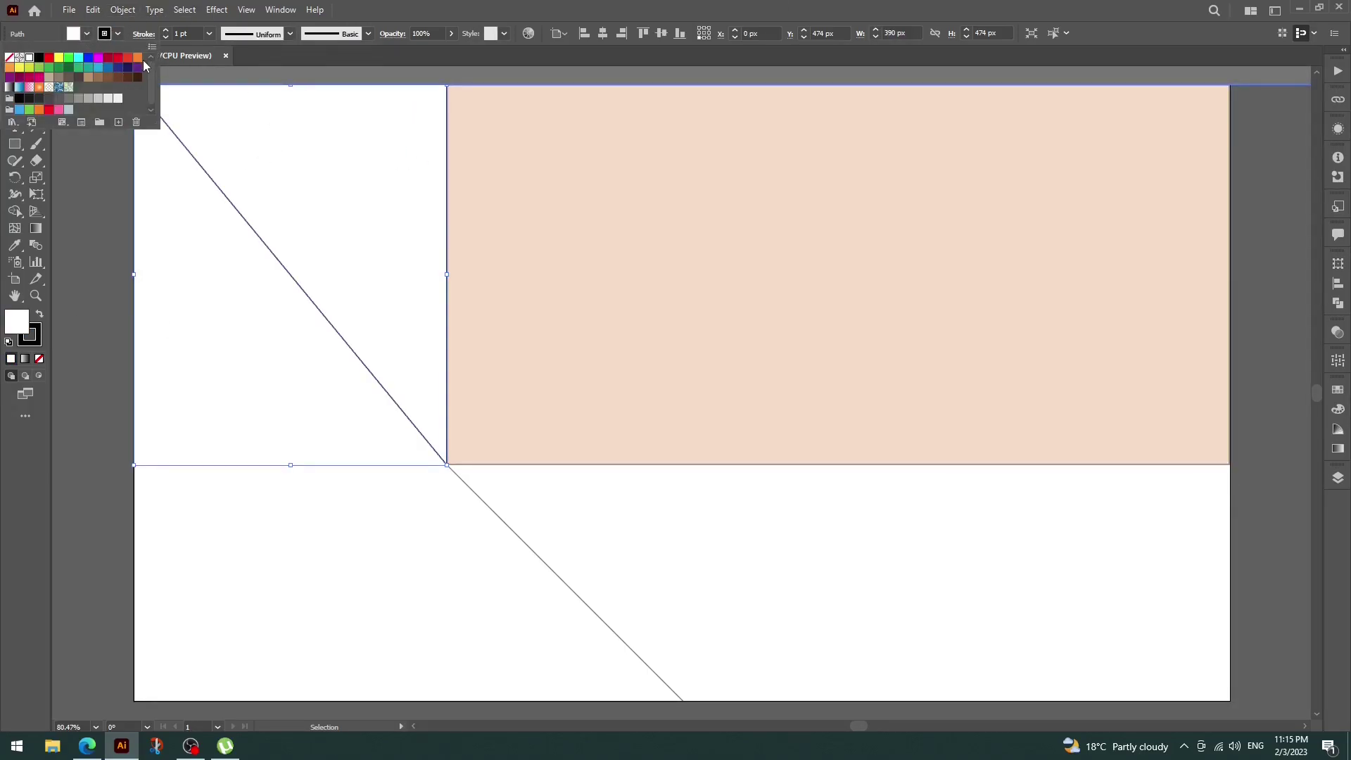
pyautogui.click(137, 57)
pyautogui.click(128, 58)
pyautogui.doubleClick(15, 322)
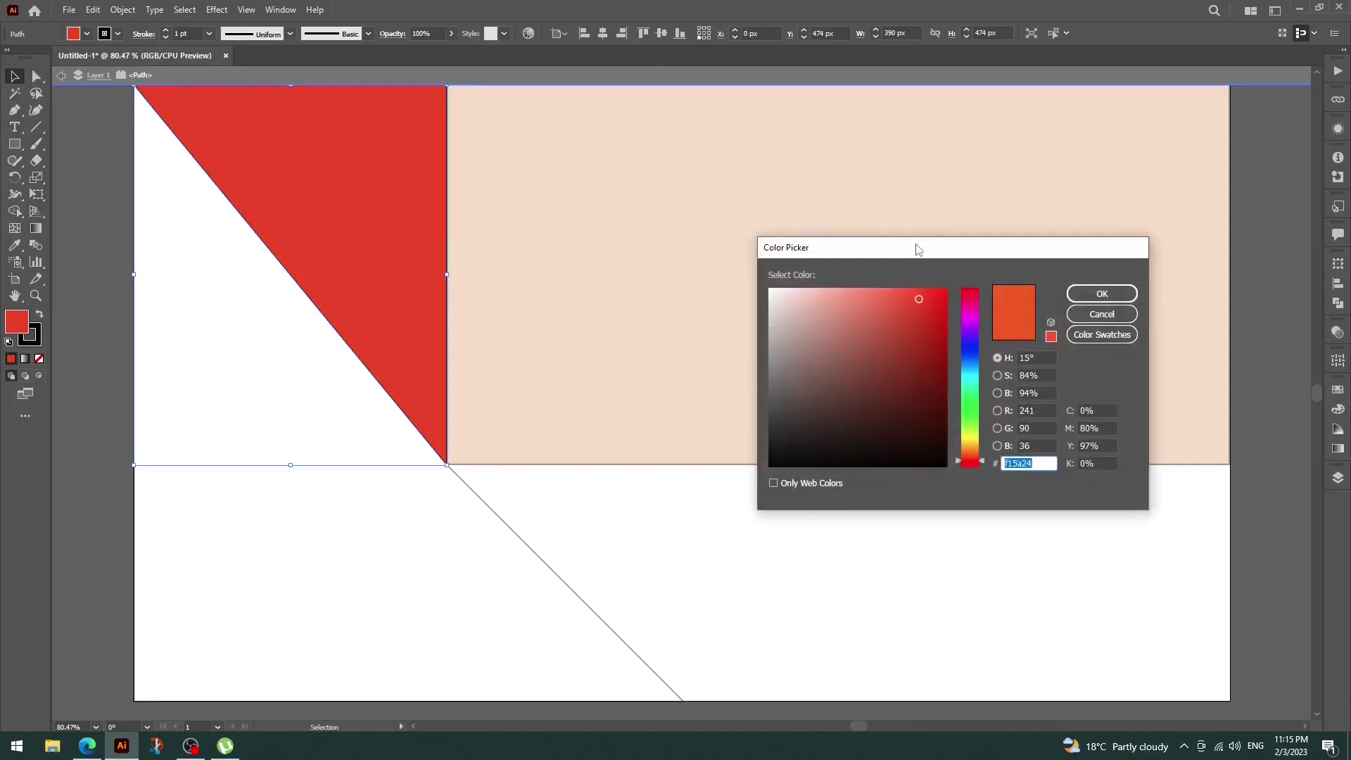
pyautogui.click(802, 292)
pyautogui.click(1101, 293)
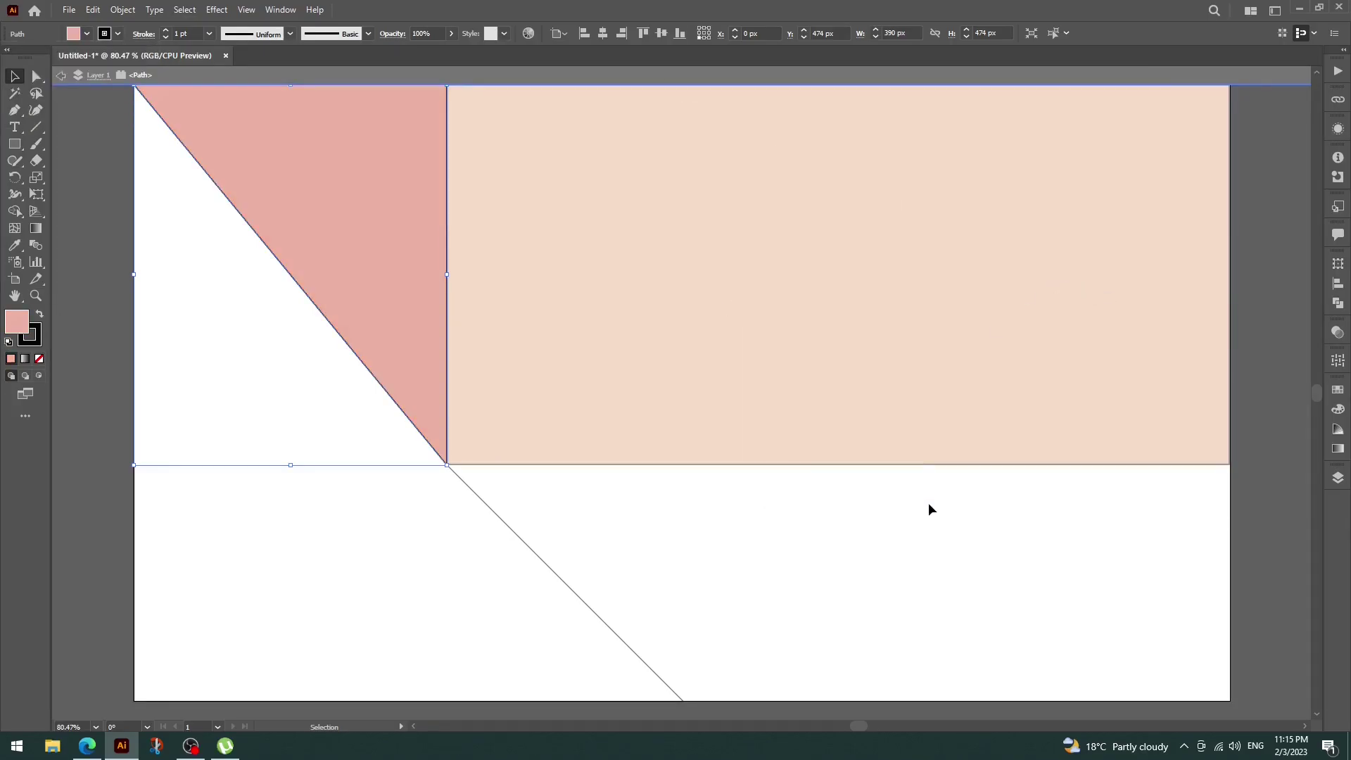
pyautogui.click(382, 553)
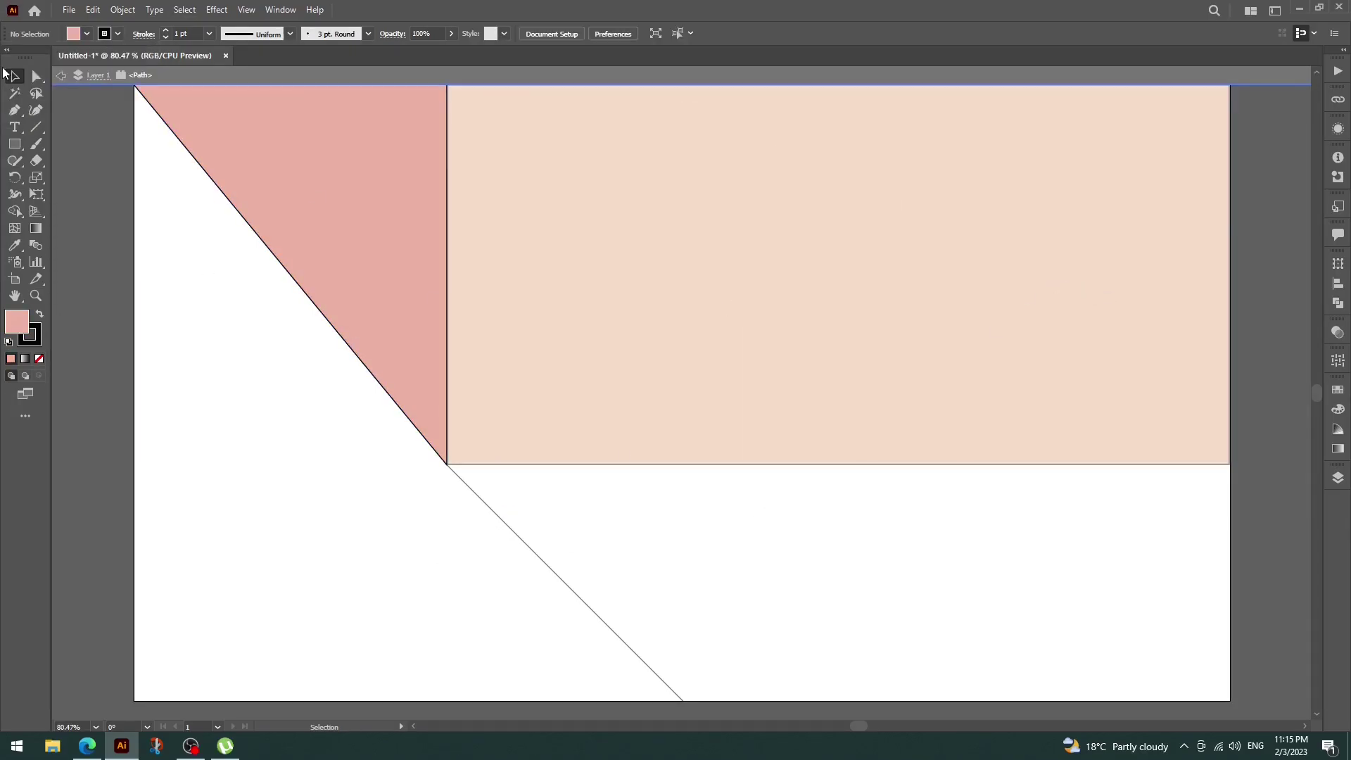
# - Pen a floor quadrilateral below the rectangle to the artboard's bottom-right corner
pyautogui.click(446, 464)
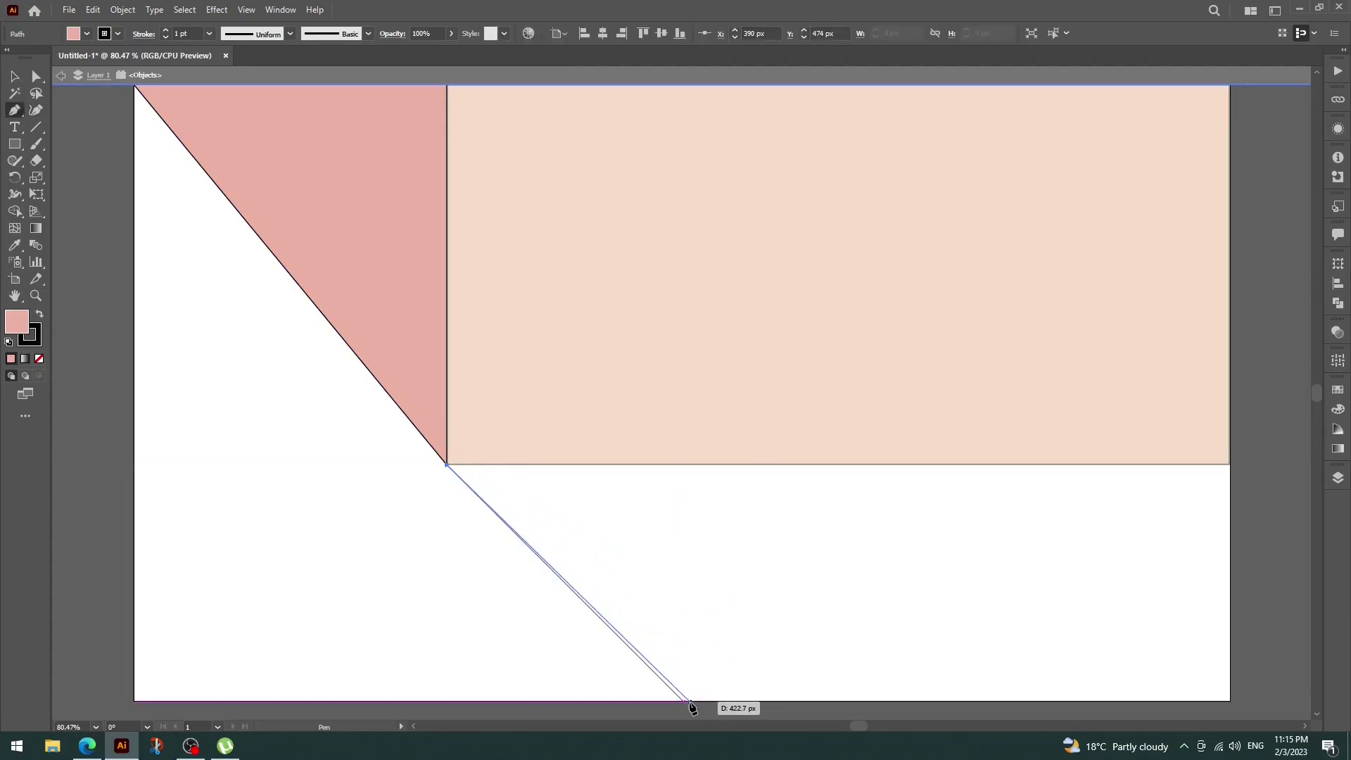
pyautogui.click(682, 701)
pyautogui.click(1230, 701)
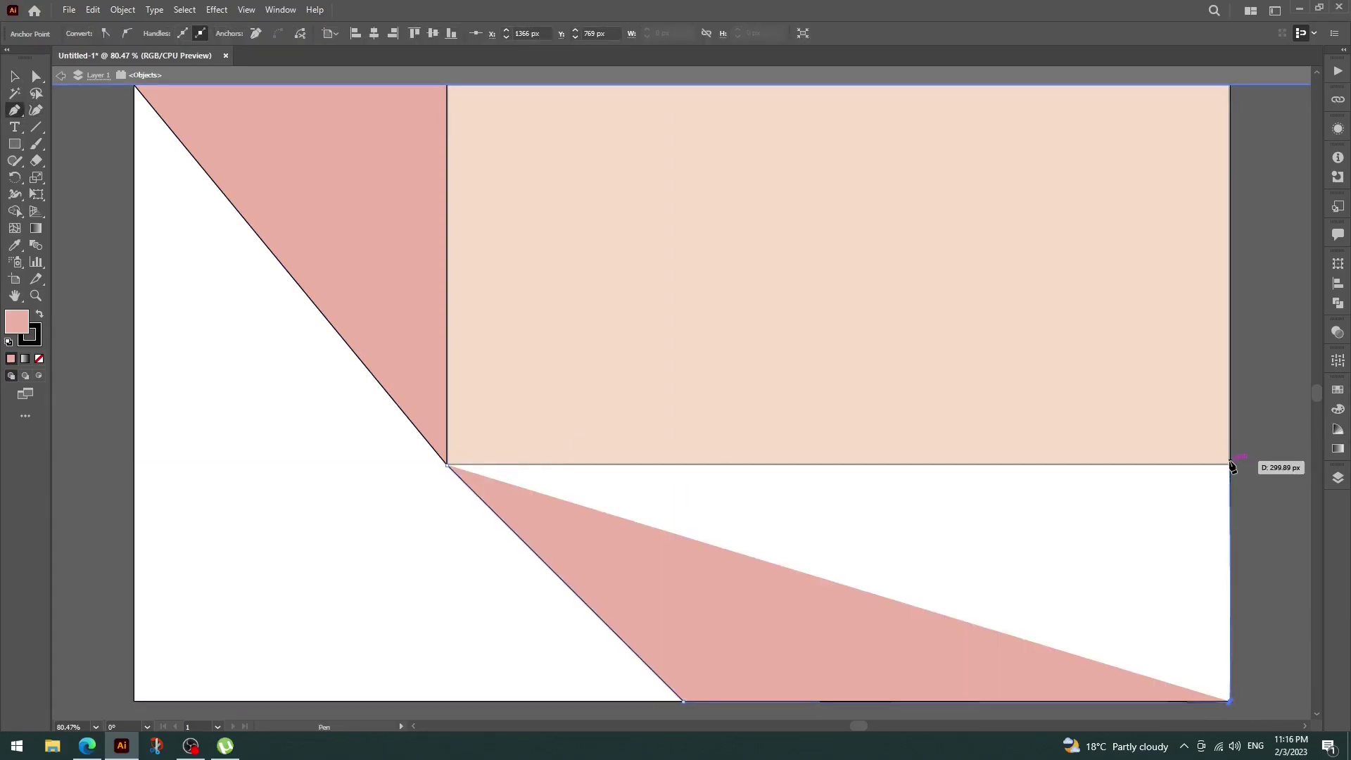
pyautogui.click(1229, 464)
pyautogui.click(447, 464)
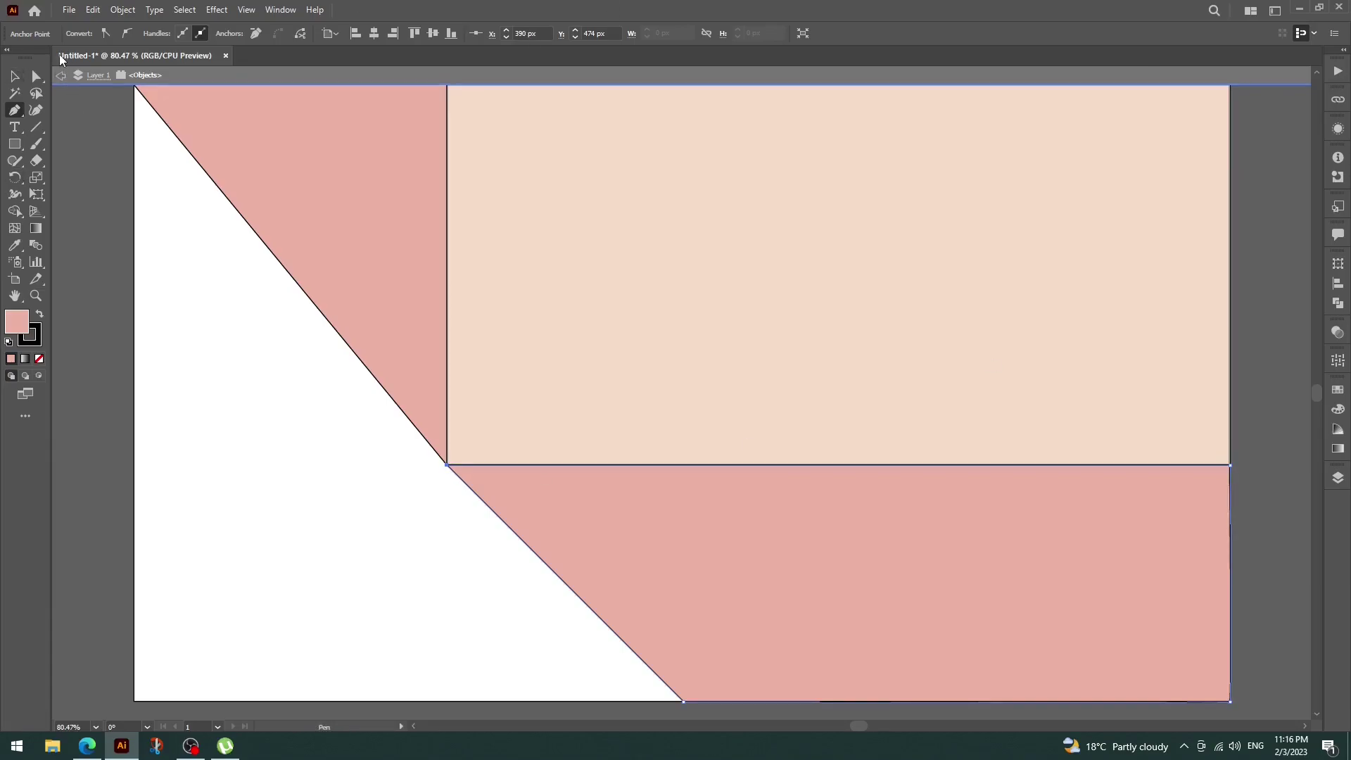
# - Fill the floor shape a mid grey
pyautogui.click(14, 79)
pyautogui.click(86, 33)
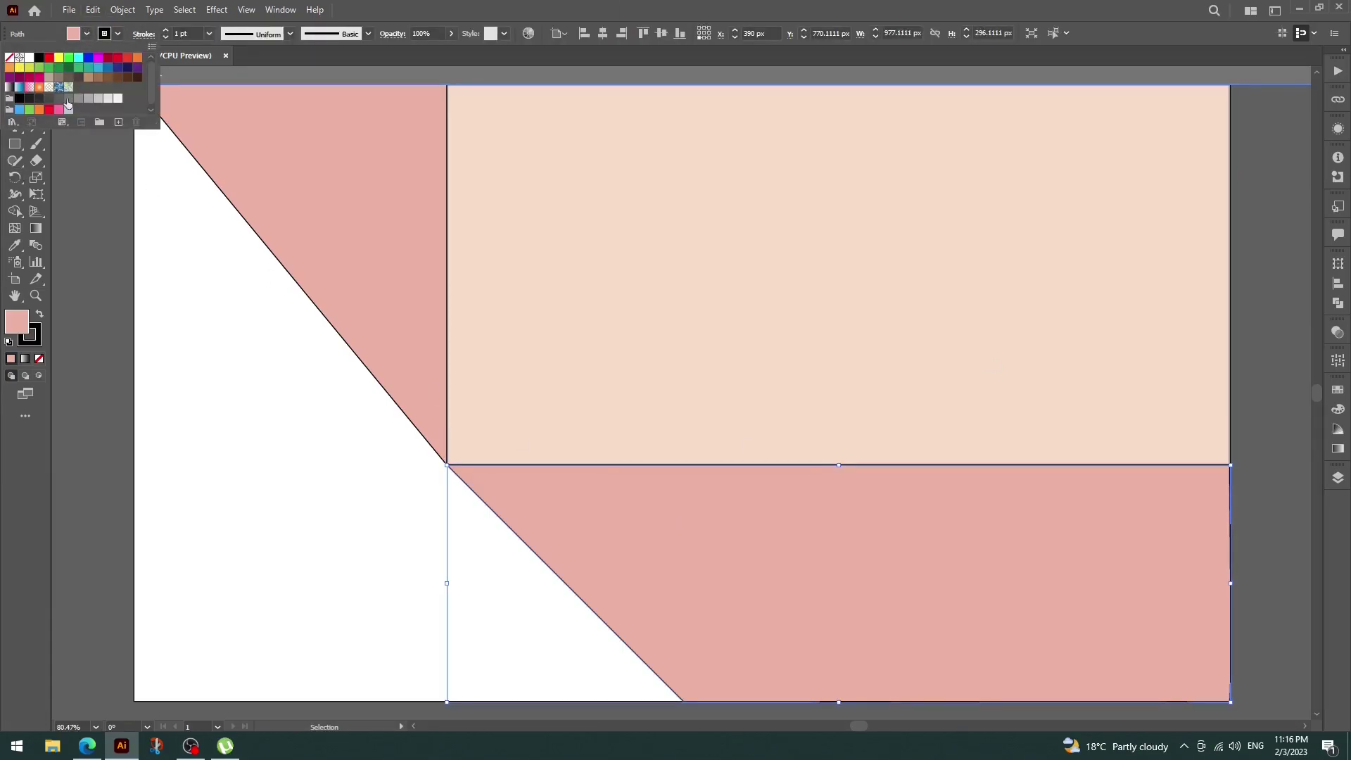
pyautogui.click(69, 100)
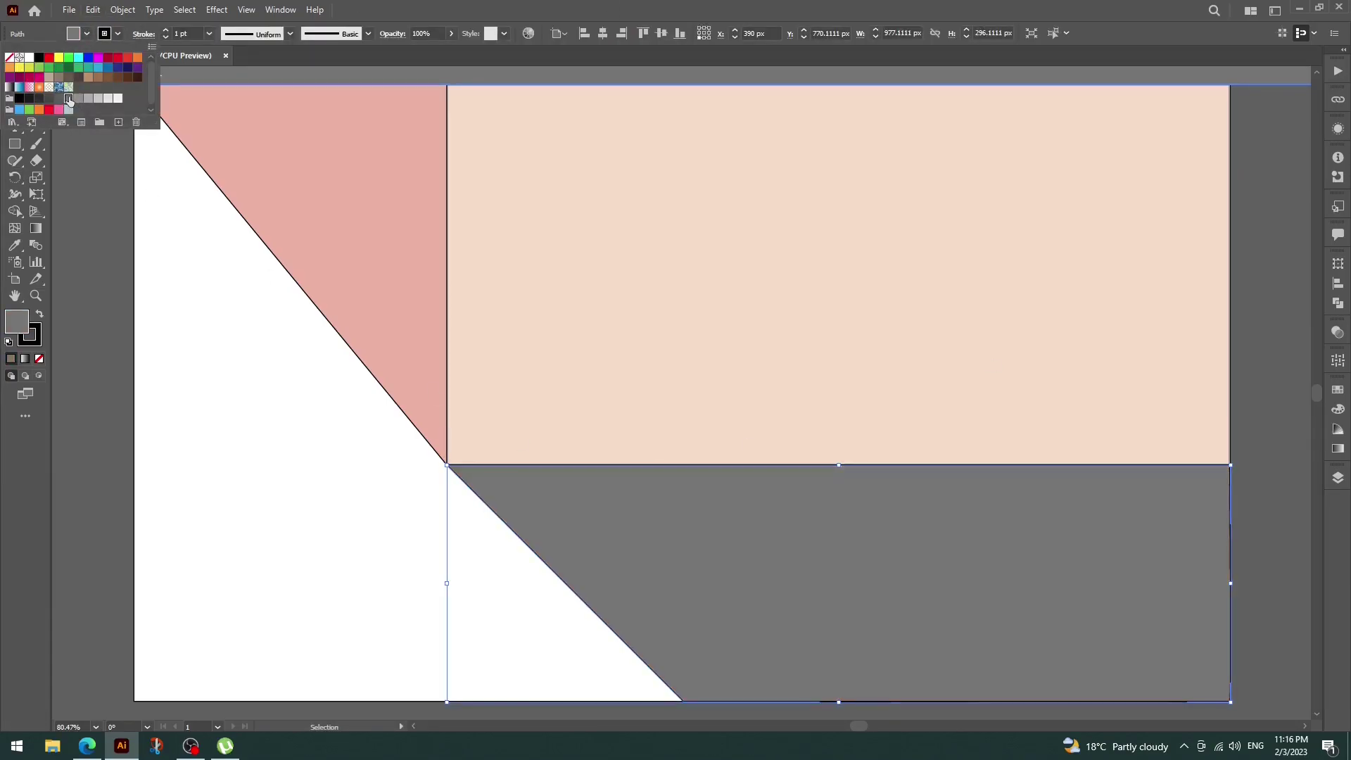
pyautogui.doubleClick(16, 321)
pyautogui.click(771, 366)
pyautogui.click(1102, 296)
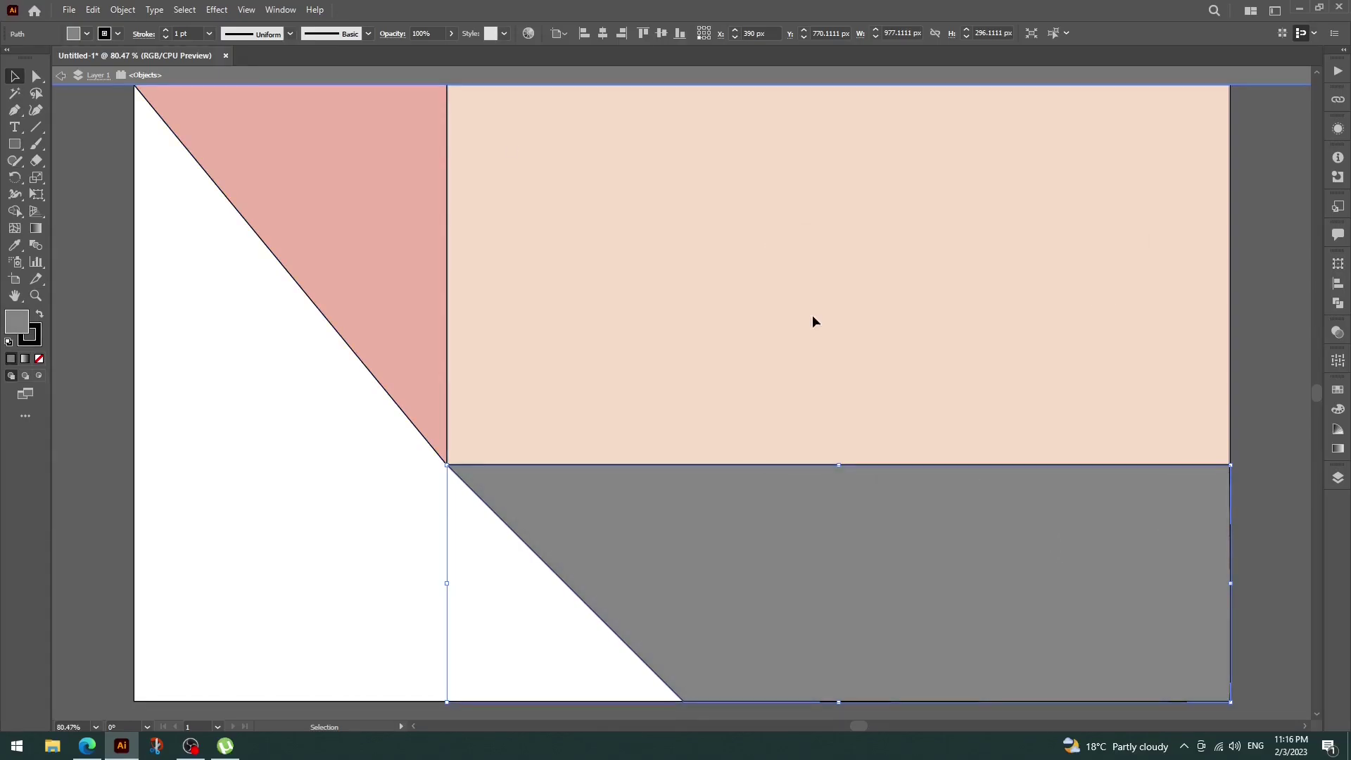
# - Draw a small ellipse stone on the grey floor and give it a fill colour
pyautogui.moveTo(11, 148); pyautogui.dragTo(63, 181)
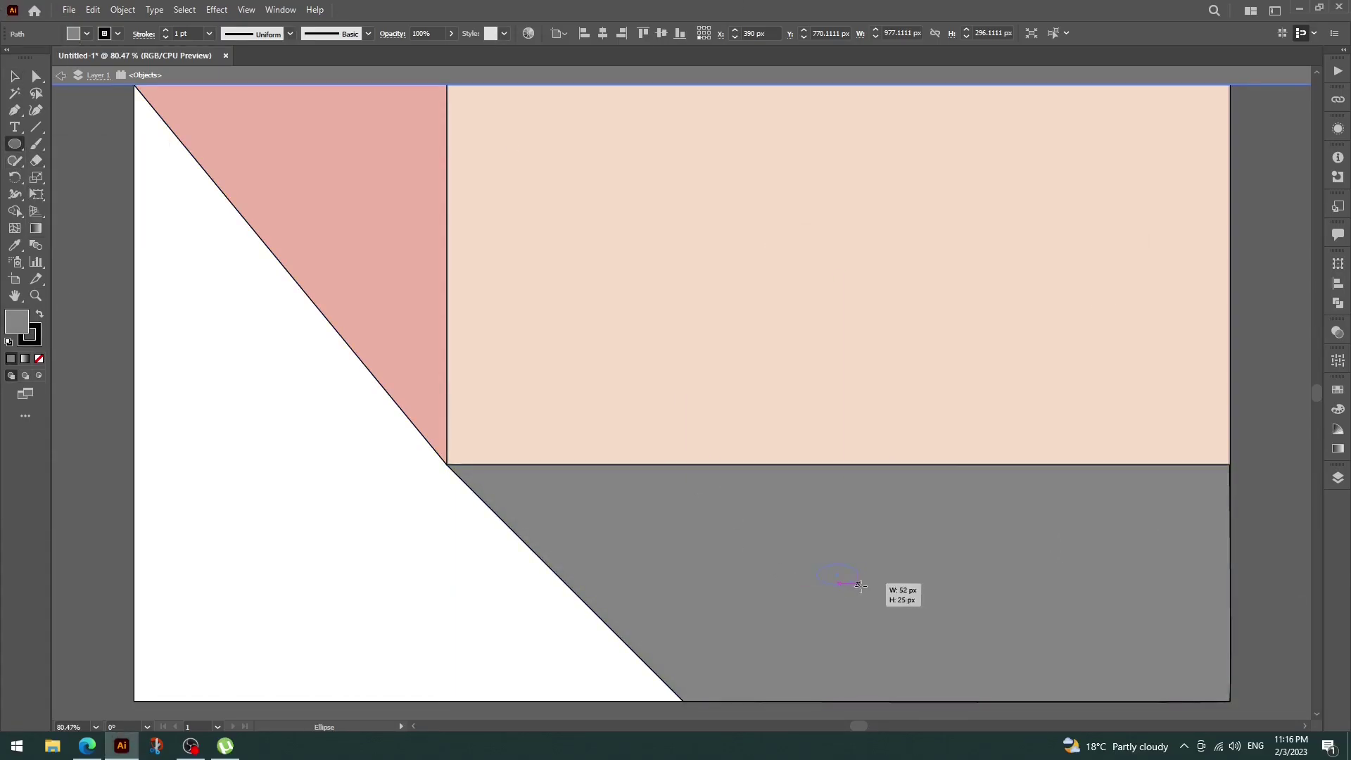
pyautogui.moveTo(823, 566)
pyautogui.mouseDown()
pyautogui.moveTo(881, 590)
pyautogui.moveTo(855, 553)
pyautogui.moveTo(863, 597)
pyautogui.mouseUp()
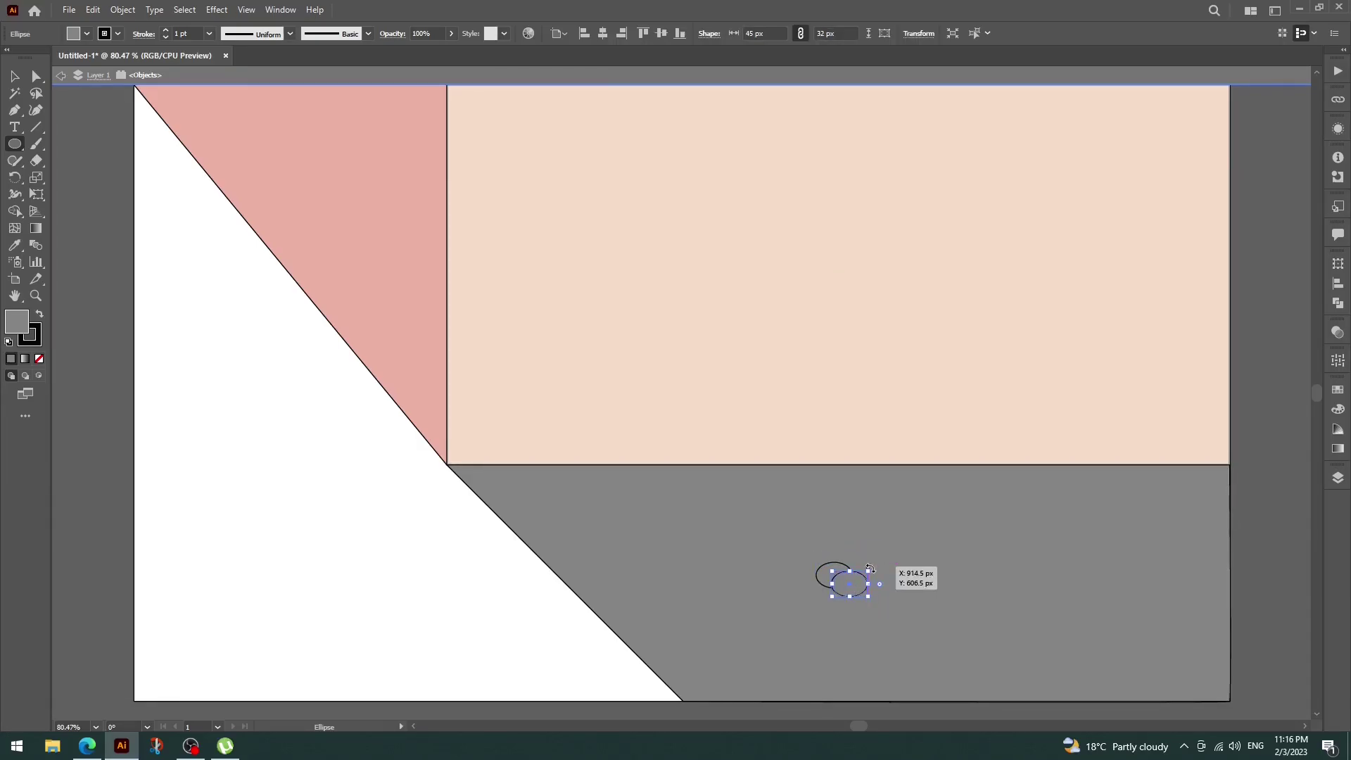
pyautogui.press('v')
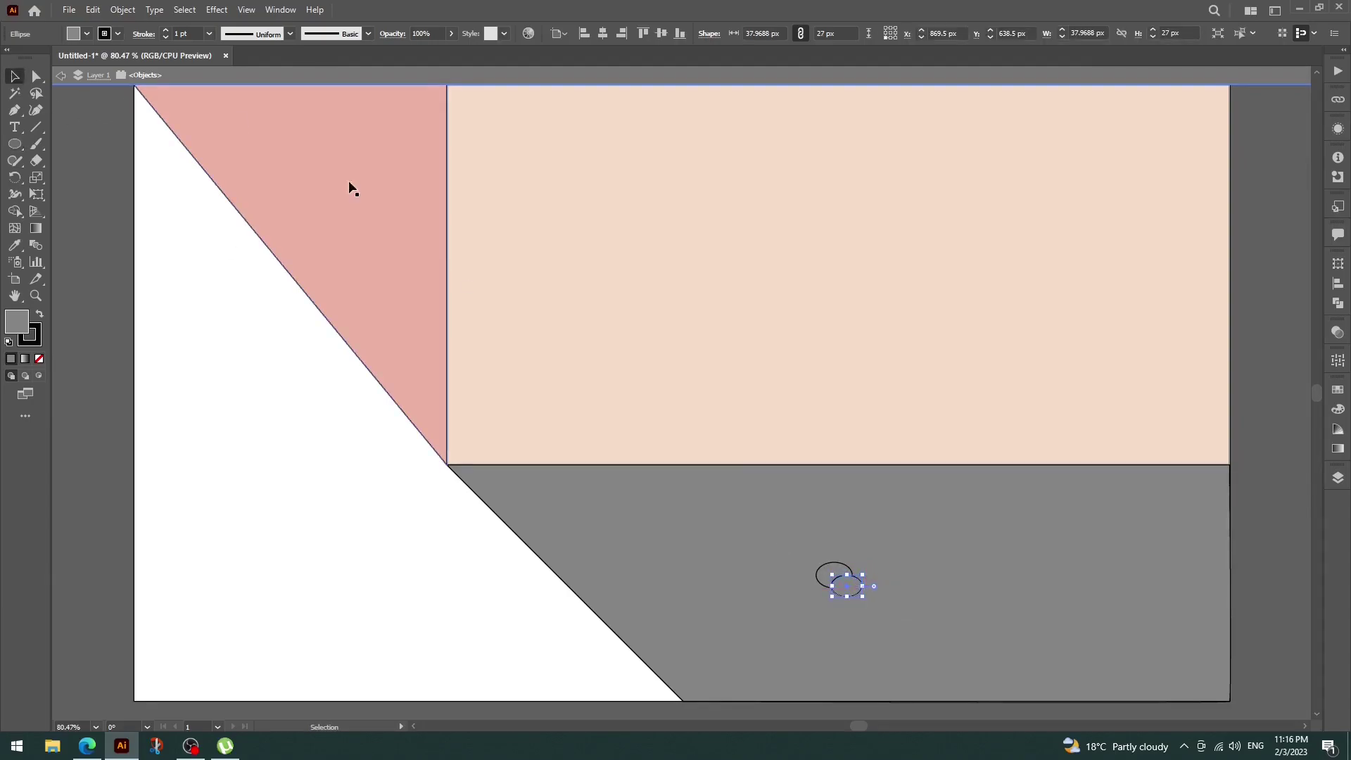
pyautogui.click(86, 34)
pyautogui.click(57, 98)
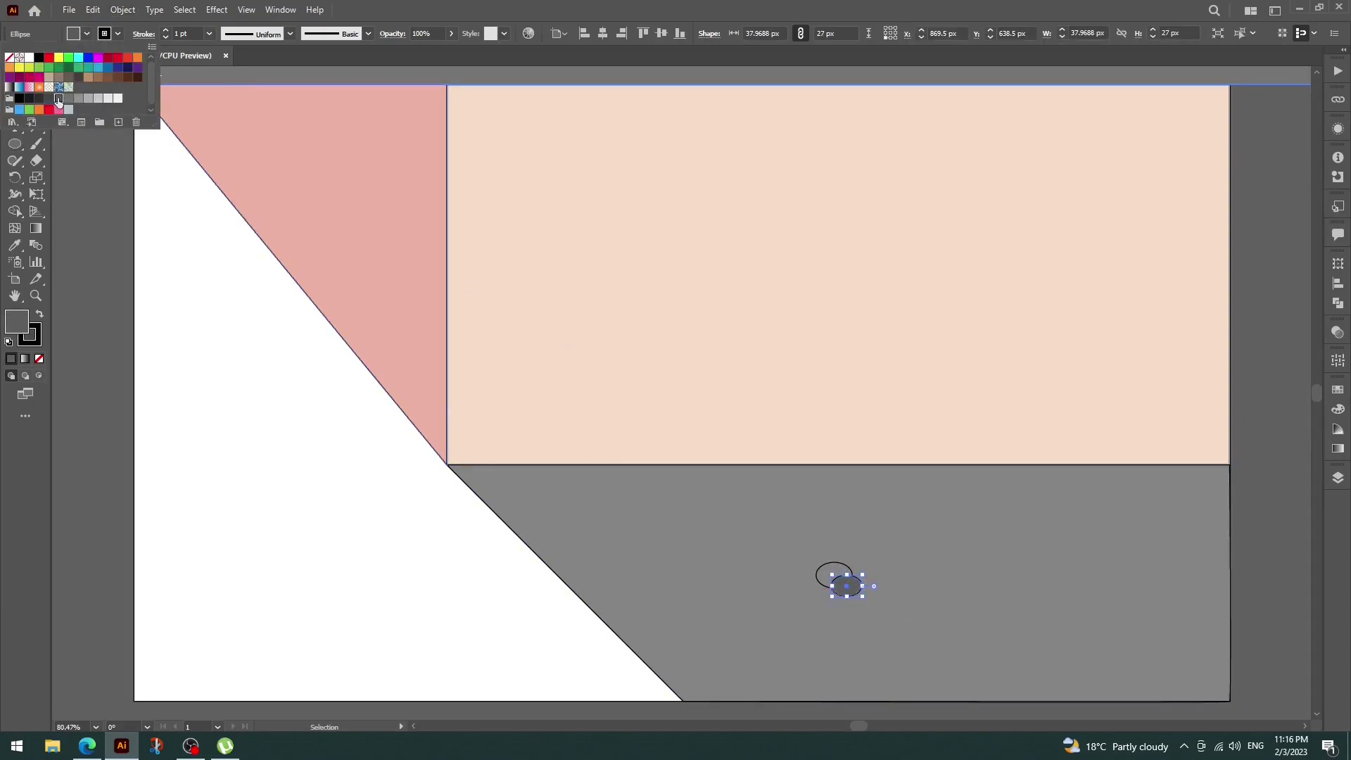
pyautogui.click(118, 34)
# - Make the stone ellipse dark grey and draw a grey circle on the wall's bottom edge
pyautogui.click(840, 564)
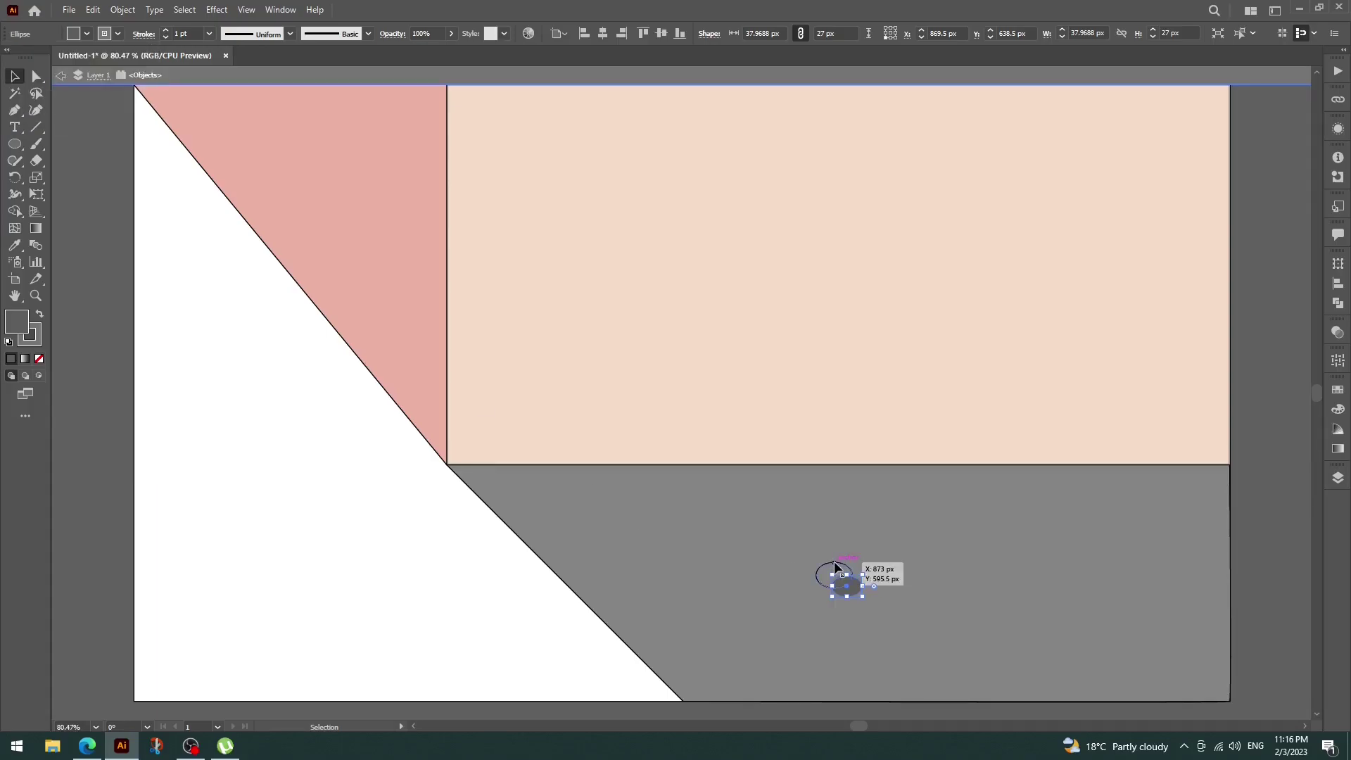
pyautogui.click(118, 33)
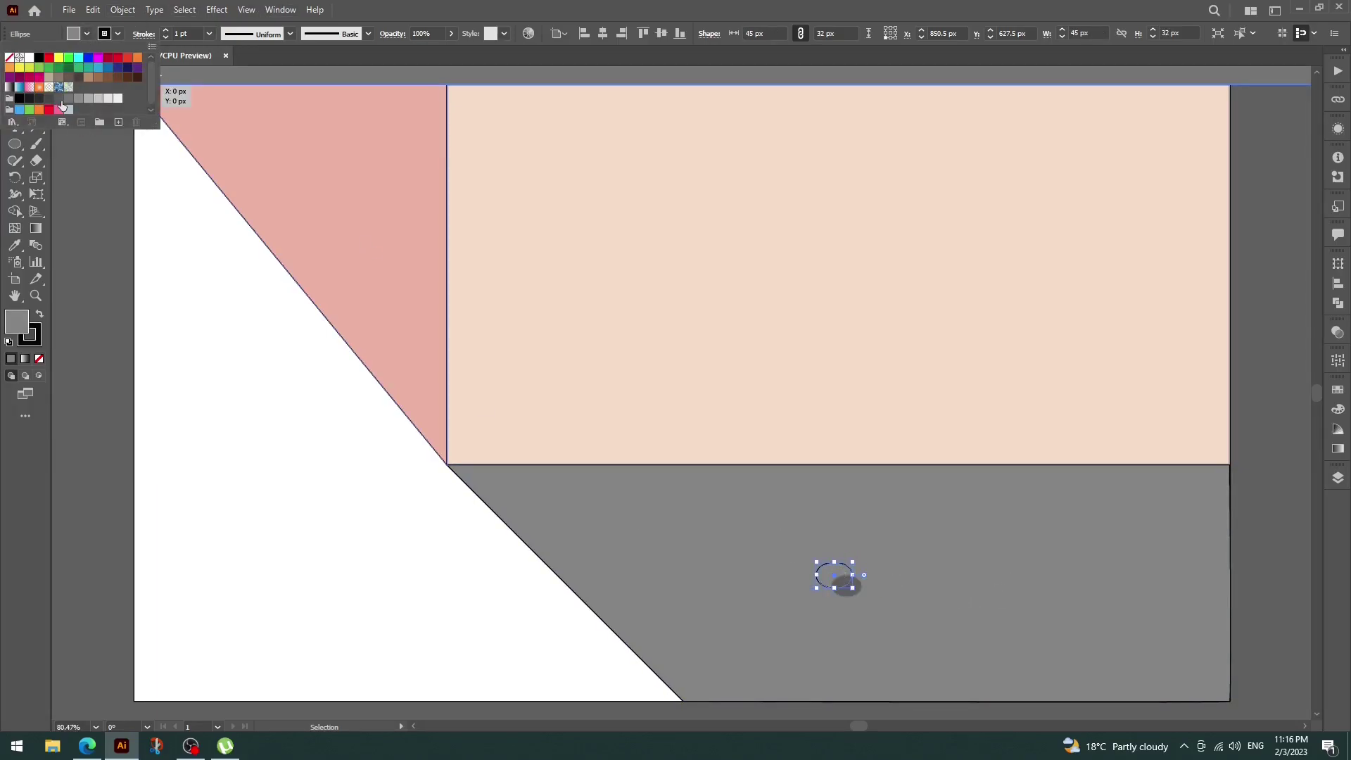
pyautogui.click(830, 614)
pyautogui.click(854, 591)
pyautogui.click(86, 33)
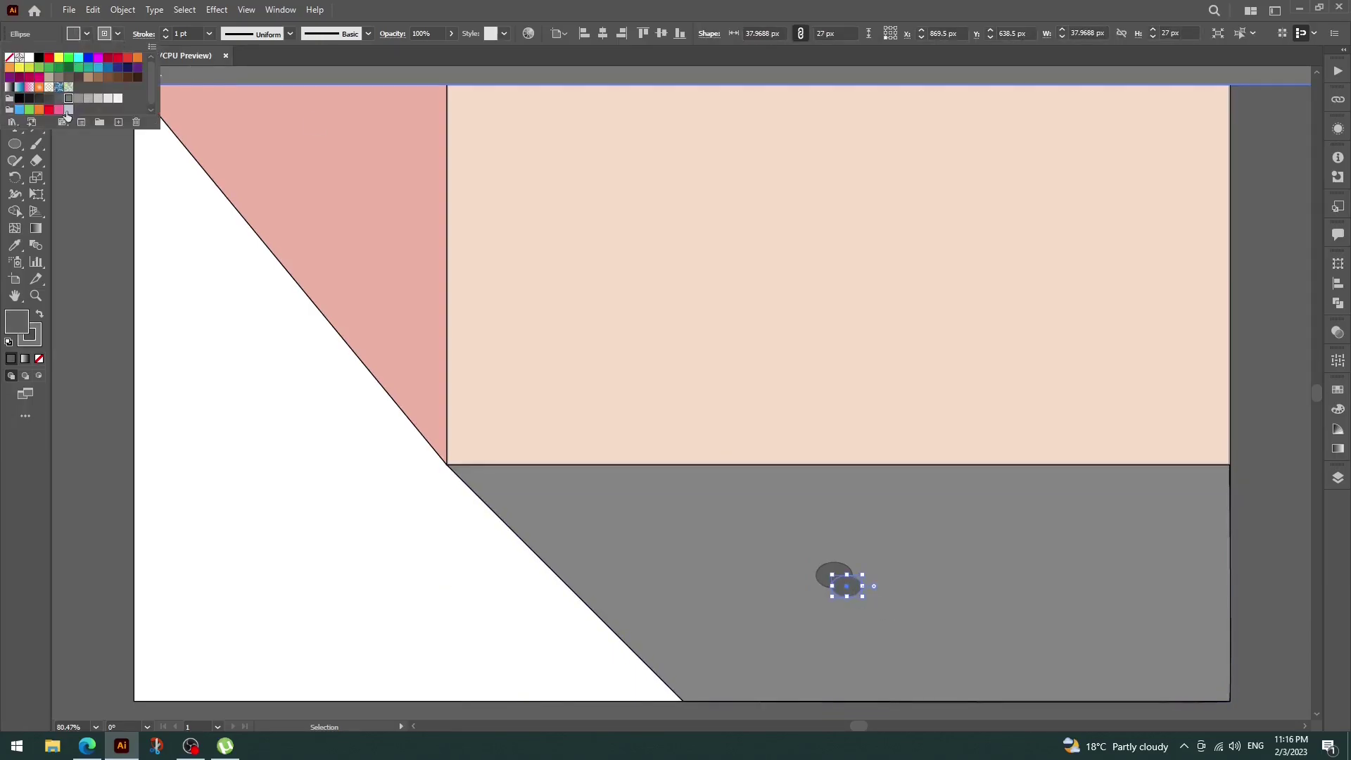
pyautogui.click(896, 586)
pyautogui.click(1254, 497)
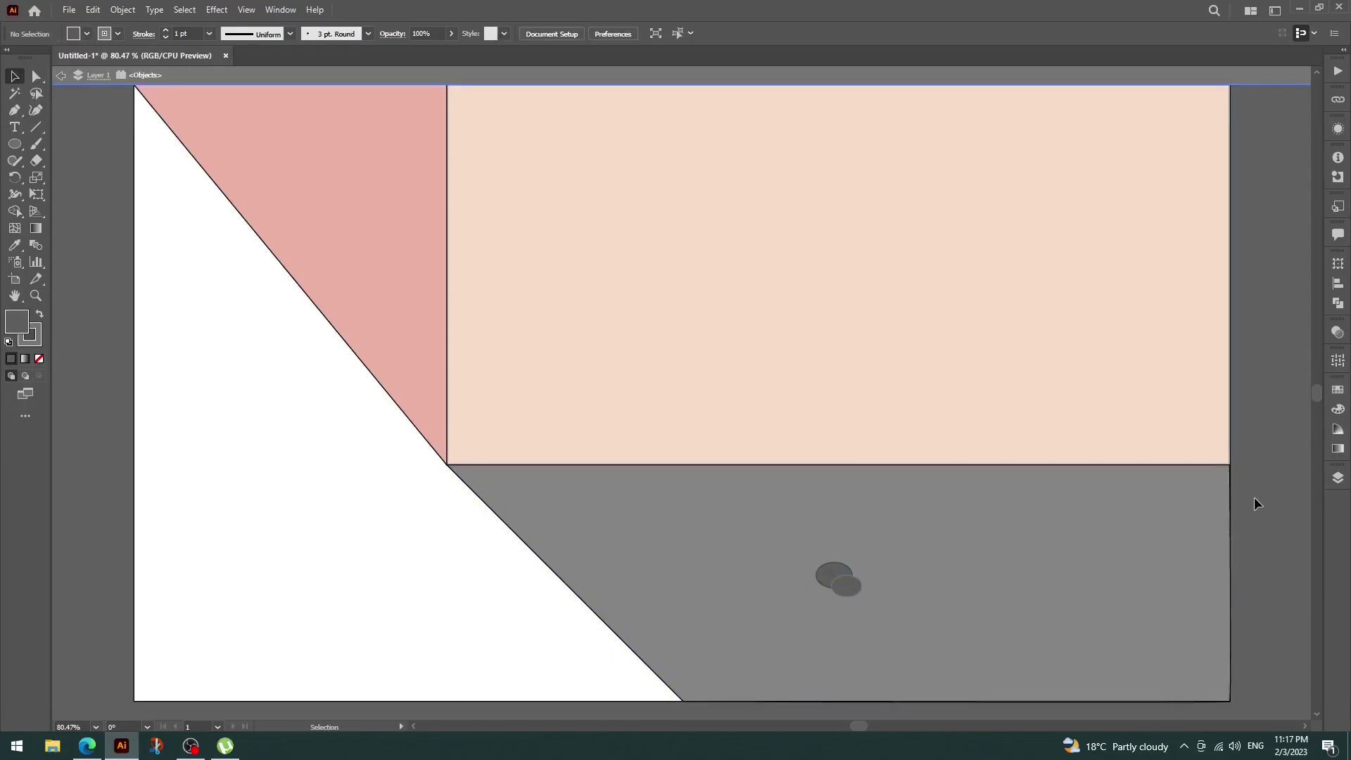
pyautogui.click(861, 588)
pyautogui.click(86, 34)
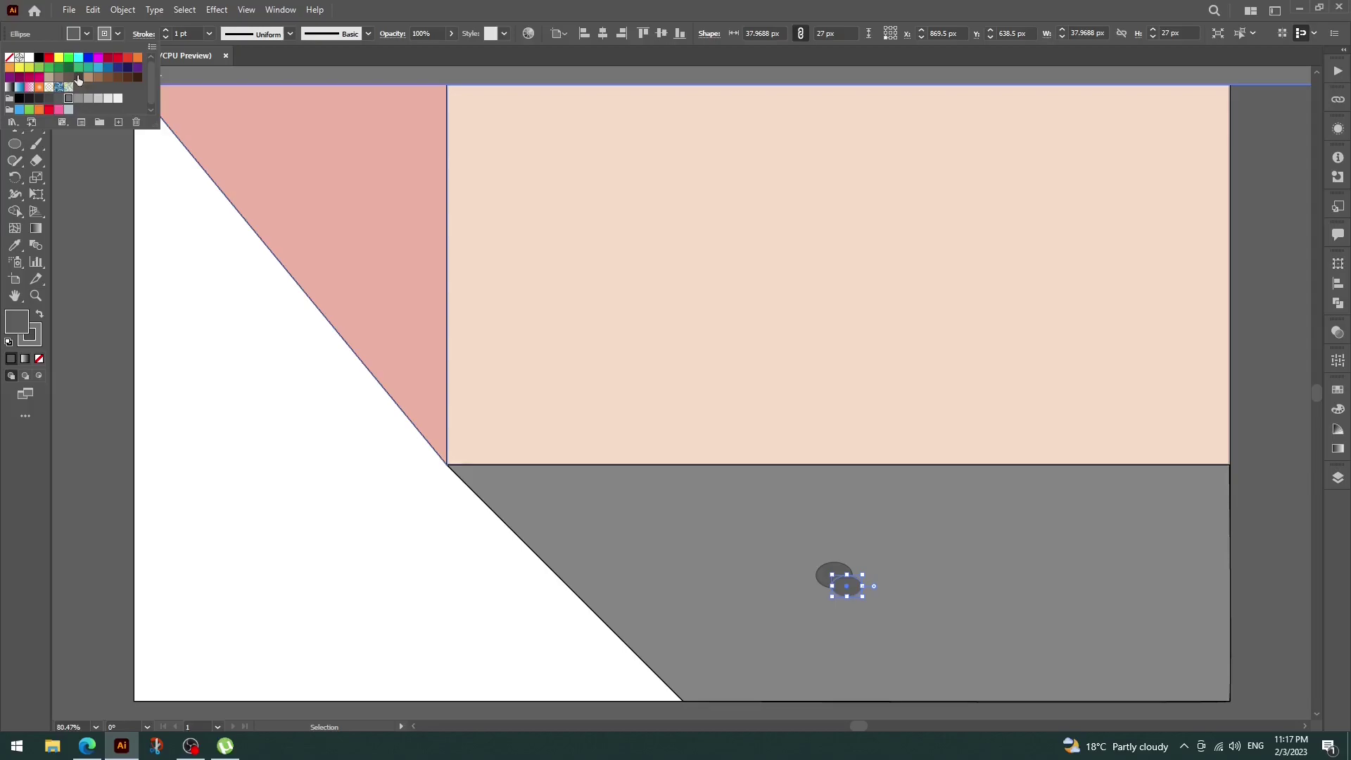
pyautogui.click(45, 101)
pyautogui.click(107, 244)
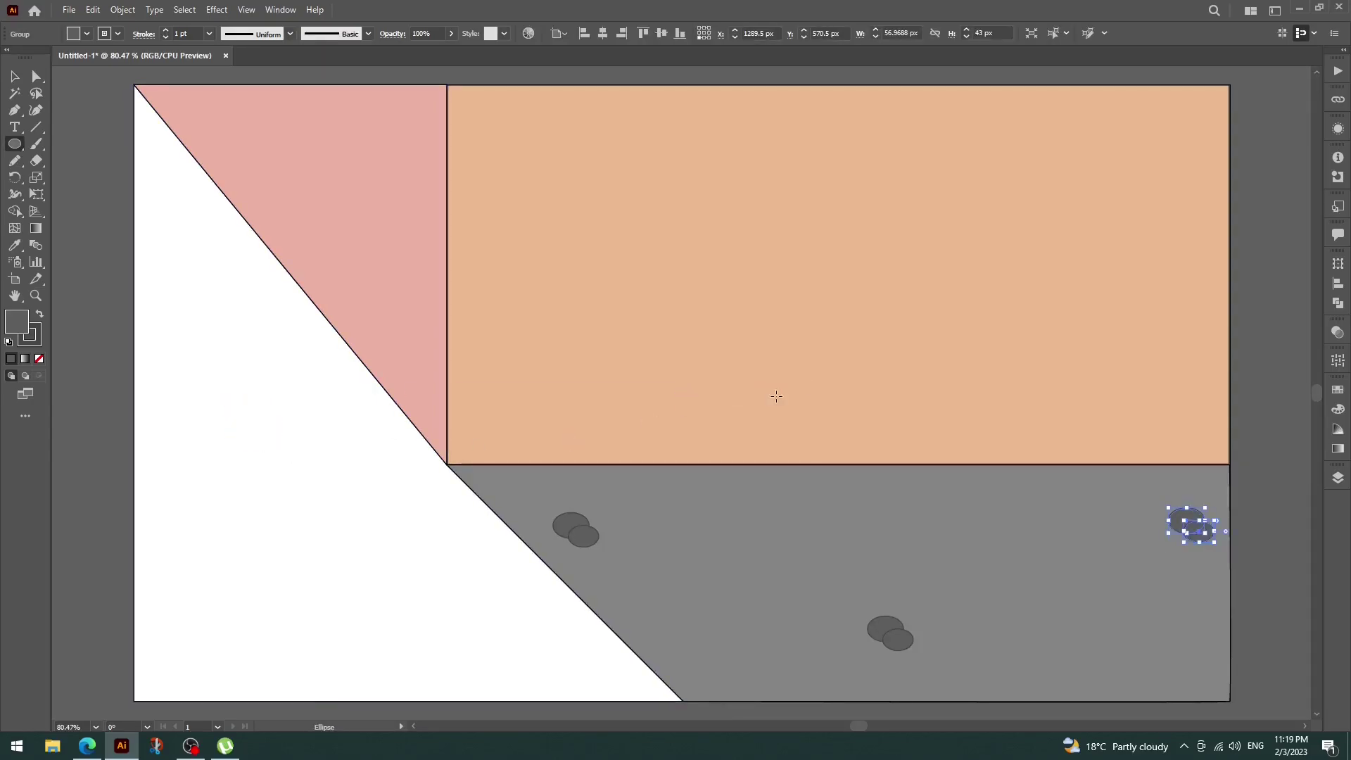
pyautogui.moveTo(743, 441)
pyautogui.mouseDown()
pyautogui.moveTo(781, 481)
pyautogui.moveTo(788, 464)
pyautogui.moveTo(875, 463)
pyautogui.moveTo(926, 484)
pyautogui.moveTo(899, 434)
pyautogui.mouseUp()
# - Alt-drag copies of the circle up and over into a triangular arch
pyautogui.click(902, 465)
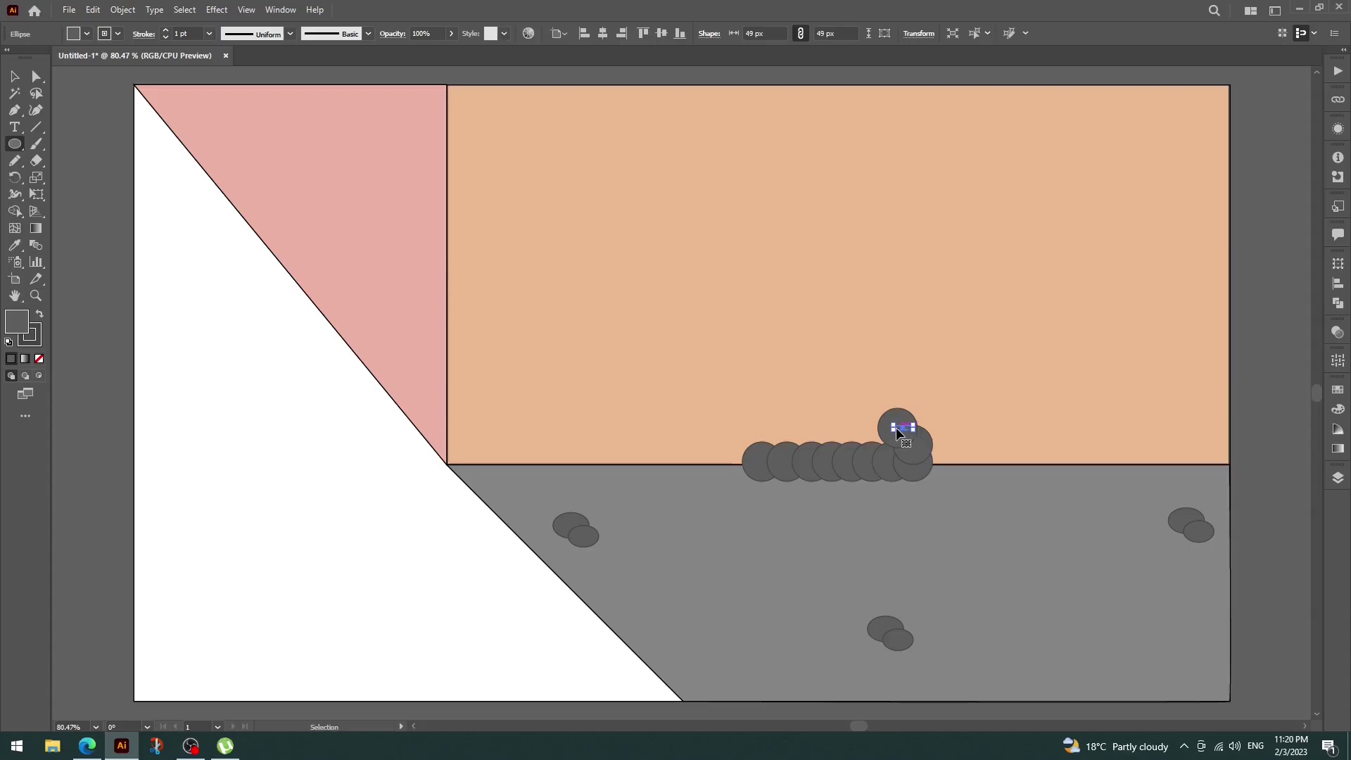
pyautogui.press('v')
pyautogui.moveTo(890, 425)
pyautogui.mouseDown()
pyautogui.moveTo(834, 370)
pyautogui.moveTo(813, 379)
pyautogui.mouseUp()
pyautogui.moveTo(812, 387)
pyautogui.mouseDown()
pyautogui.moveTo(781, 408)
pyautogui.moveTo(752, 462)
pyautogui.mouseUp()
# - Draw a 101 px ellipse filling the arch's middle, then marquee-select the wall, circles and stones
pyautogui.click(14, 143)
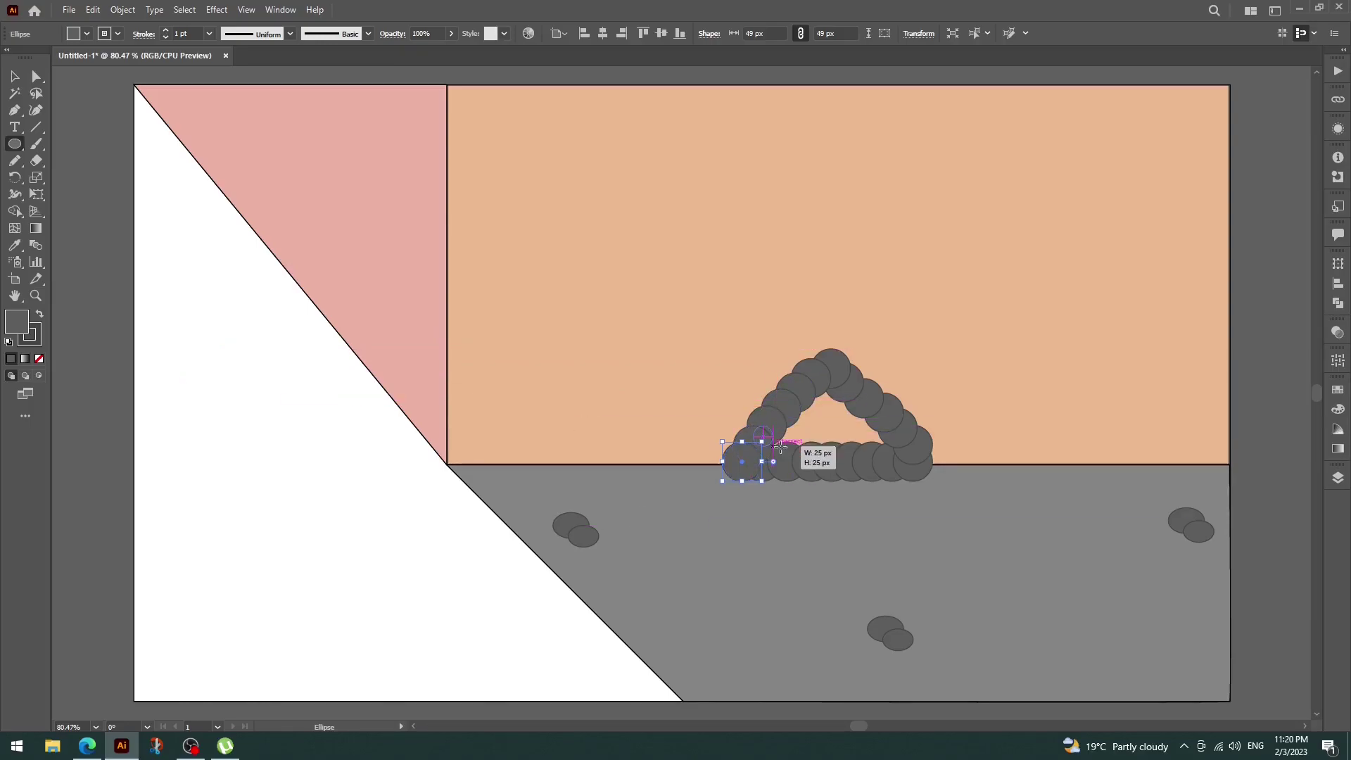
pyautogui.moveTo(753, 425); pyautogui.dragTo(898, 469)
pyautogui.moveTo(825, 425); pyautogui.dragTo(825, 388)
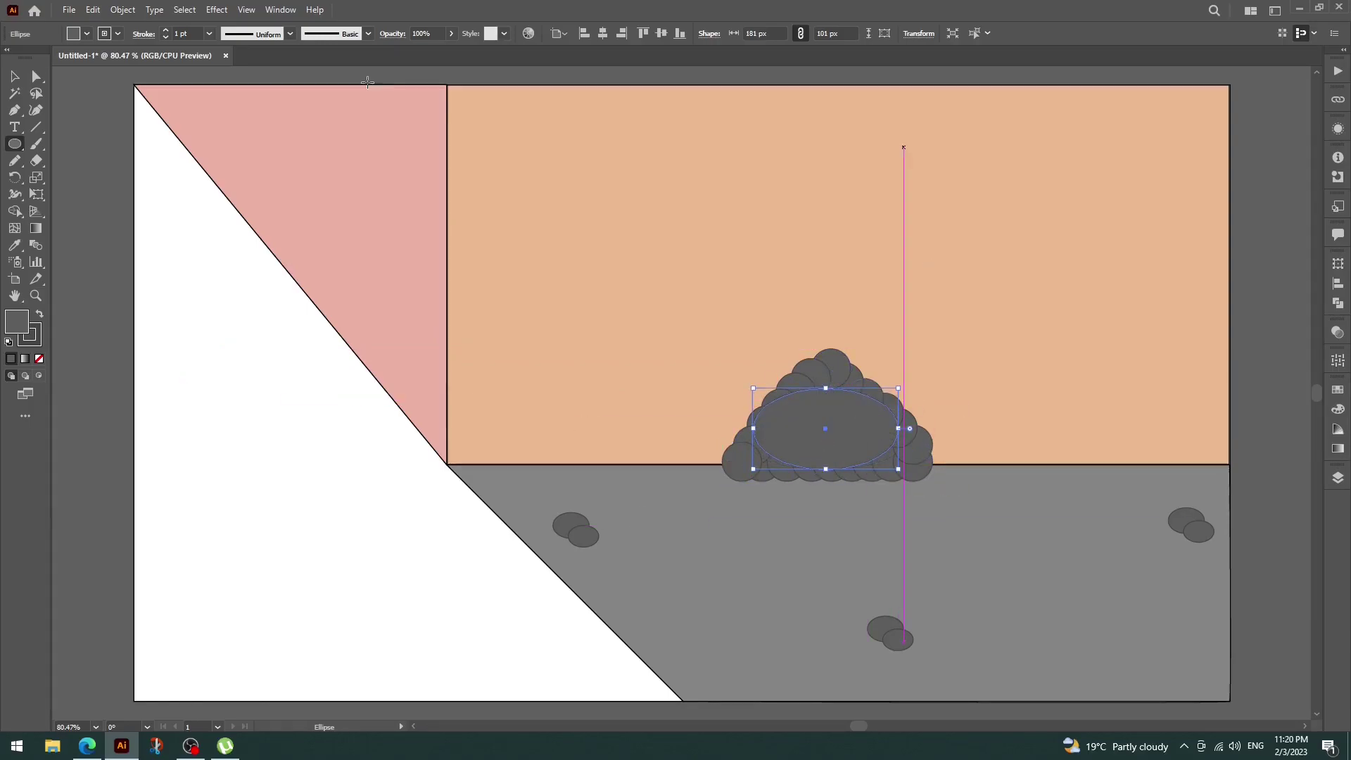
pyautogui.click(14, 79)
pyautogui.click(1337, 477)
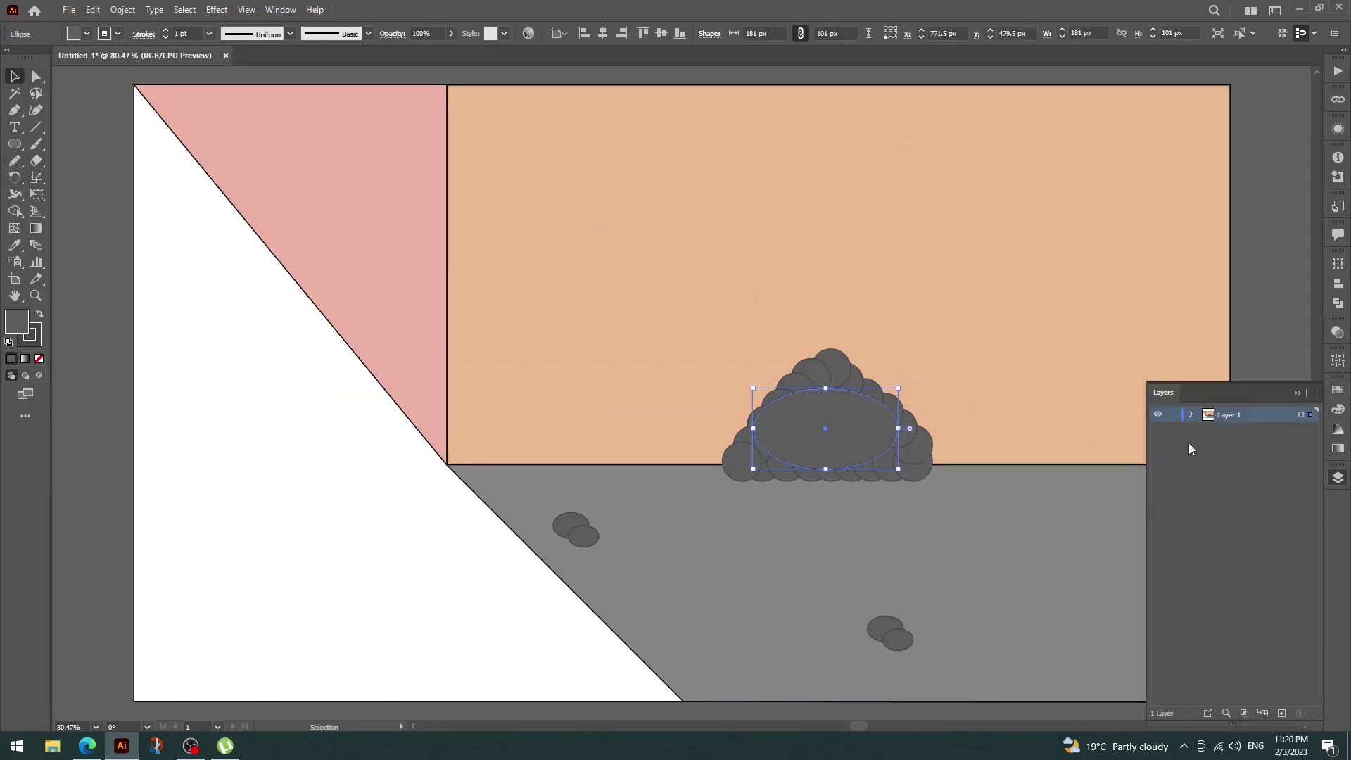
pyautogui.click(1261, 278)
pyautogui.click(1337, 478)
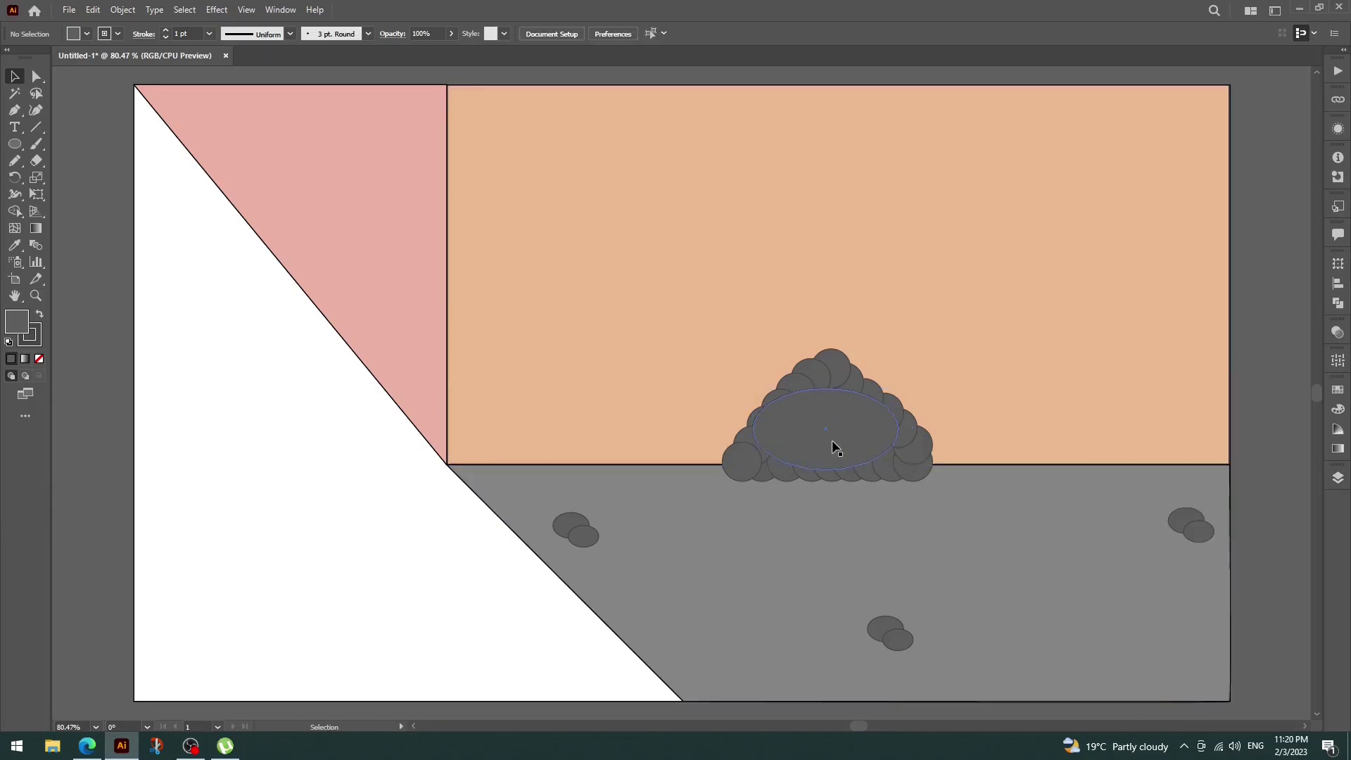
pyautogui.moveTo(1238, 241); pyautogui.dragTo(570, 556)
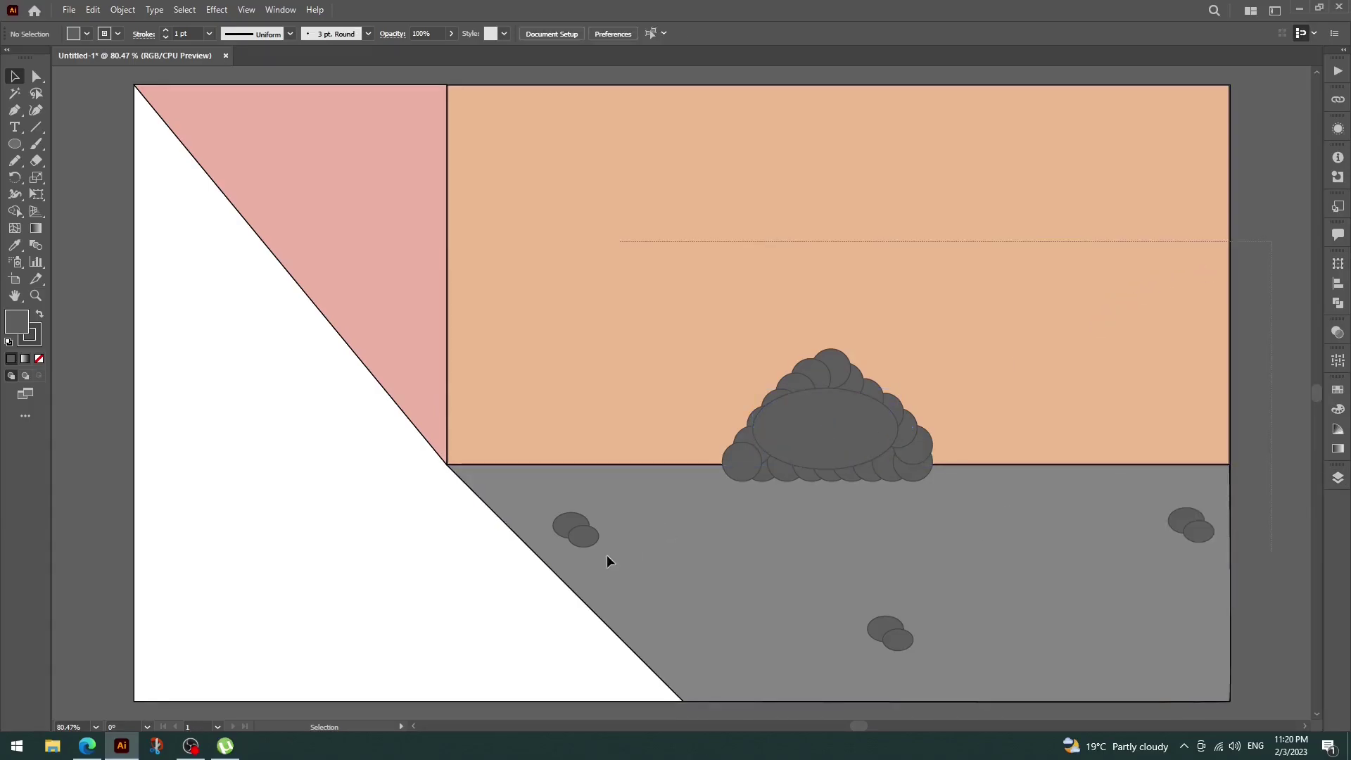
# - Shape Builder-drag across every bush circle and the inner ellipse to unite them into one bush
pyautogui.click(14, 212)
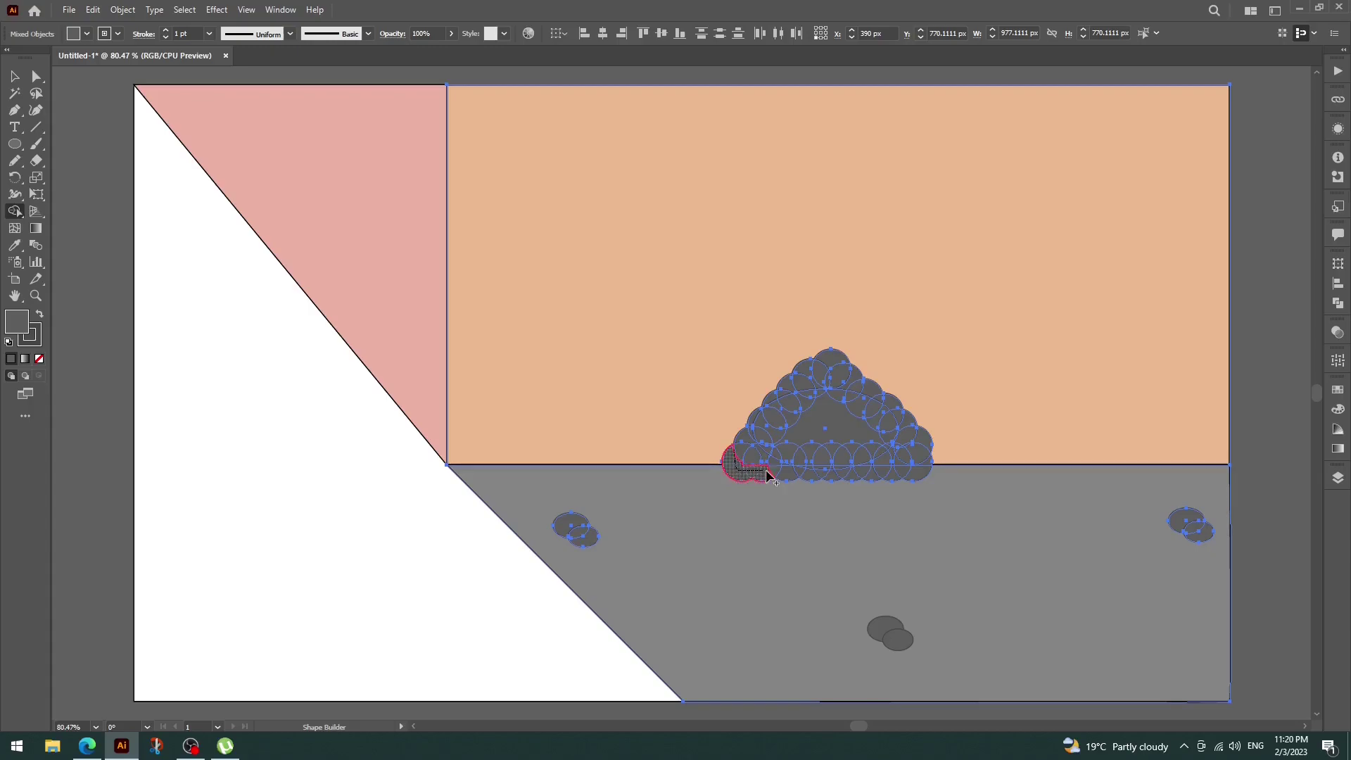
pyautogui.moveTo(875, 481); pyautogui.dragTo(927, 462)
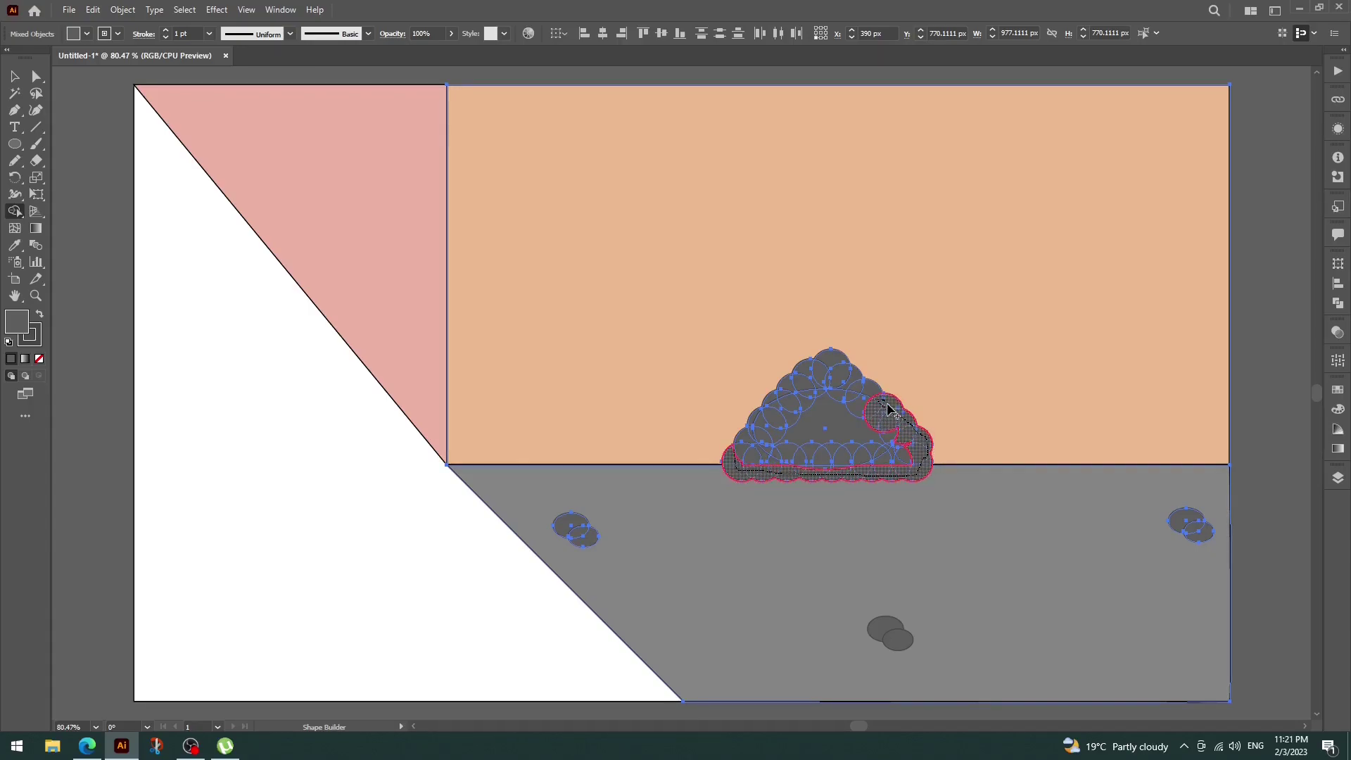
pyautogui.moveTo(887, 408)
pyautogui.mouseDown()
pyautogui.moveTo(897, 448)
pyautogui.moveTo(847, 469)
pyautogui.mouseUp()
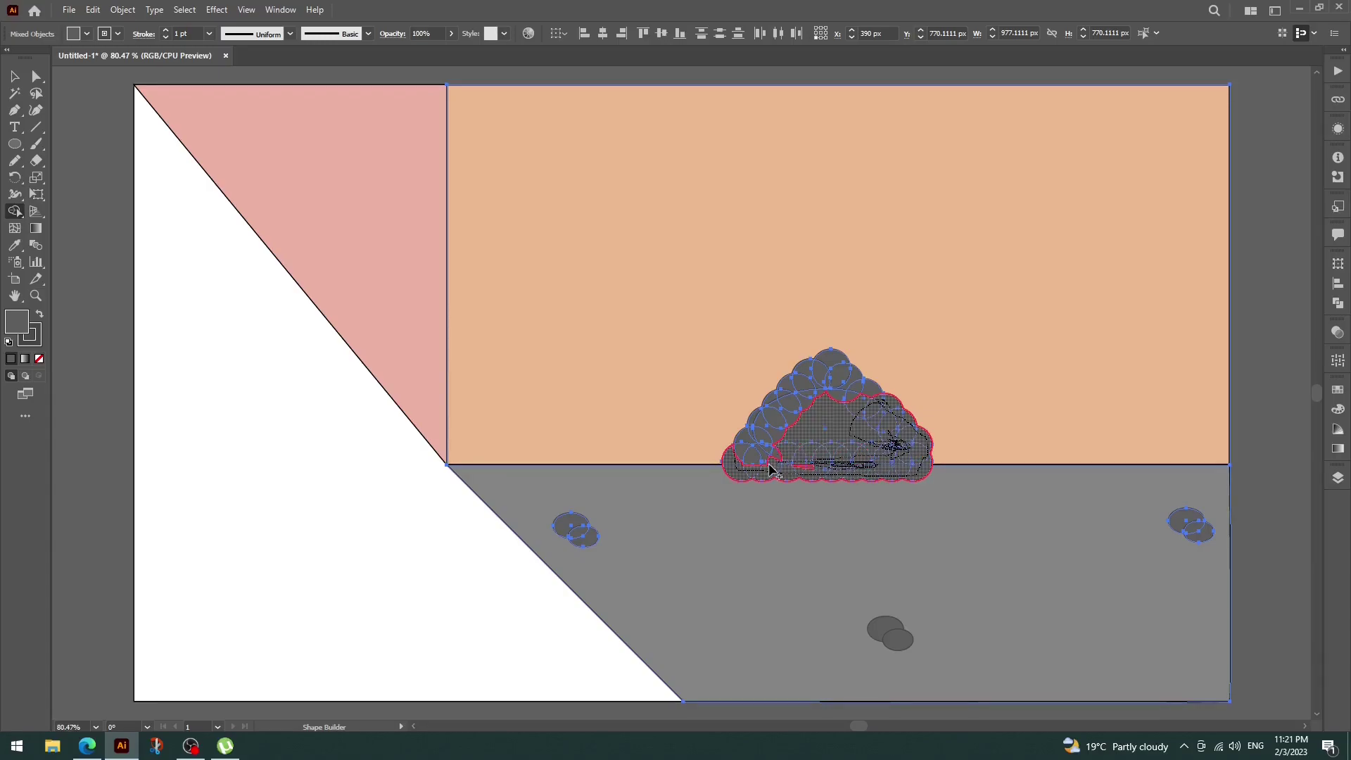
pyautogui.moveTo(759, 439)
pyautogui.mouseDown()
pyautogui.moveTo(801, 385)
pyautogui.moveTo(835, 397)
pyautogui.mouseUp()
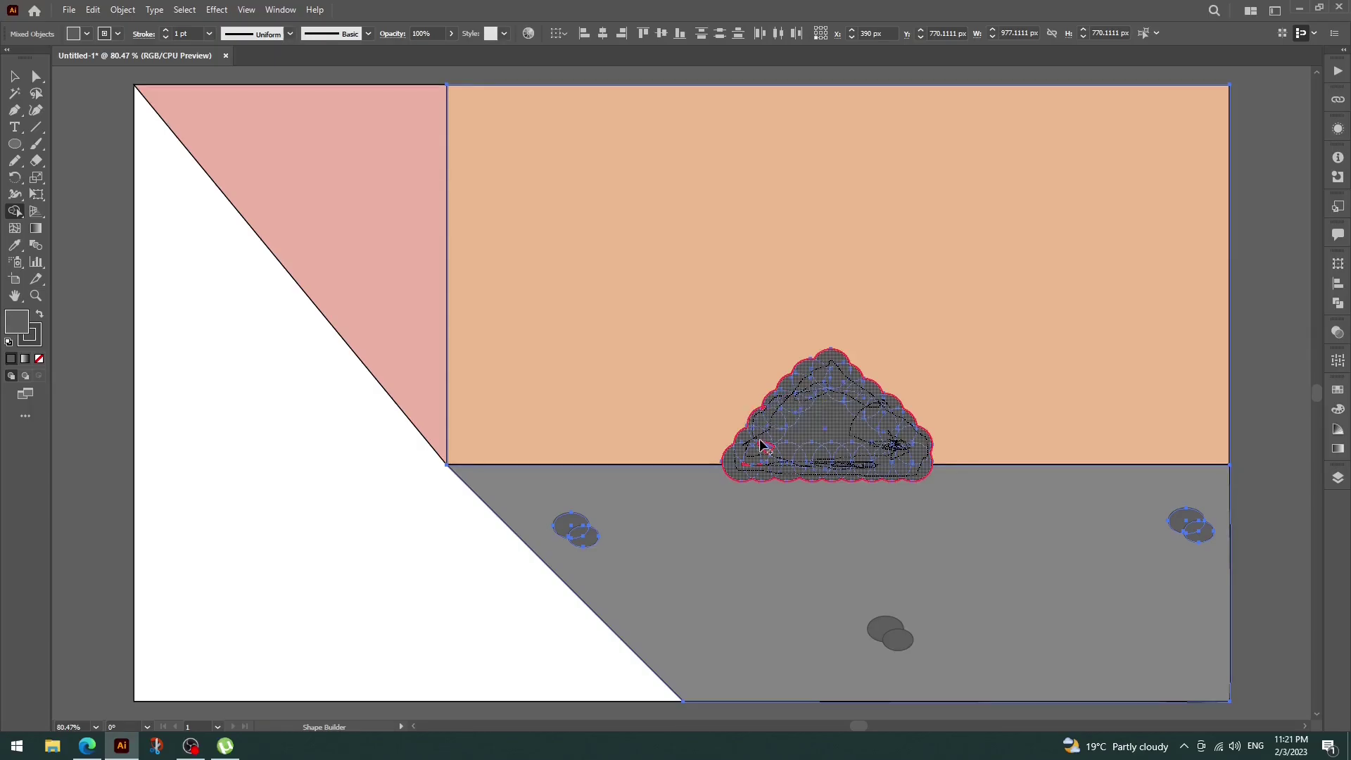
pyautogui.moveTo(774, 448); pyautogui.dragTo(745, 472)
pyautogui.moveTo(866, 464); pyautogui.dragTo(866, 464)
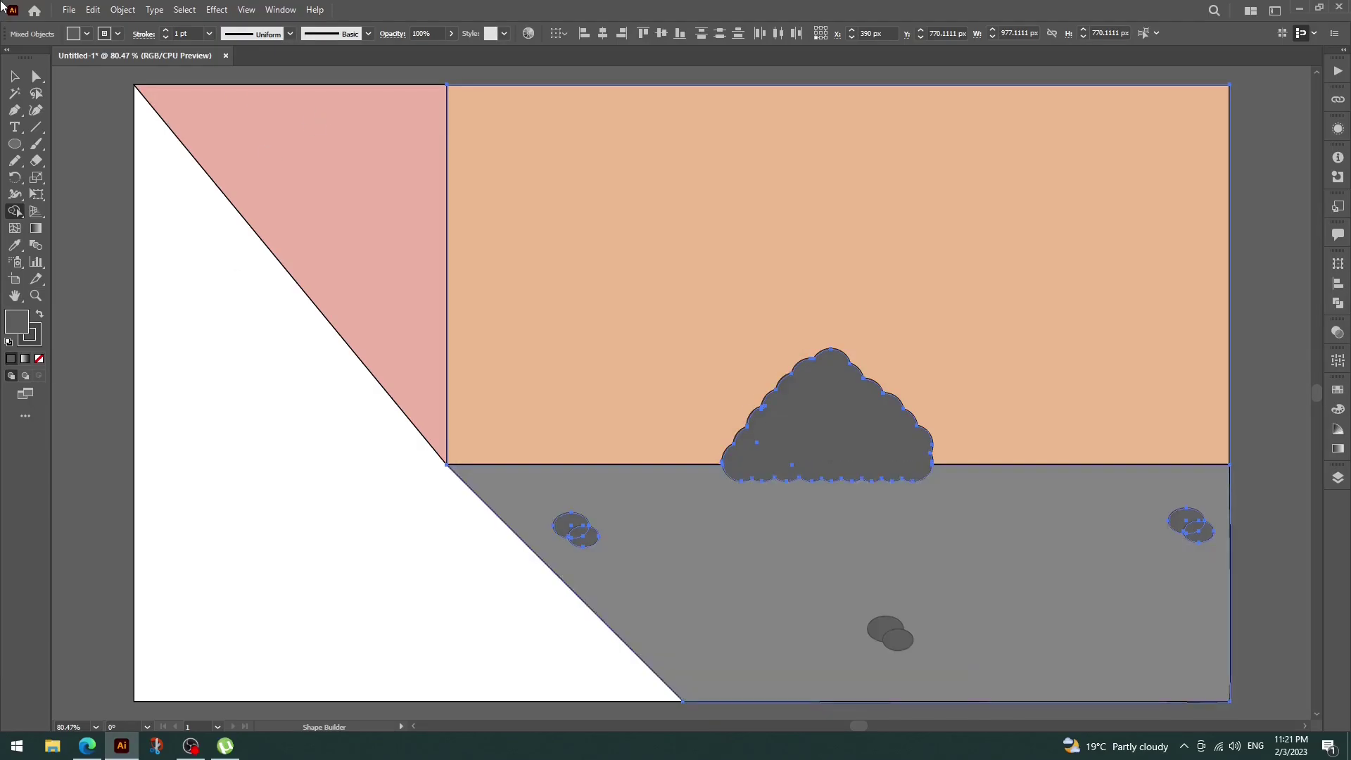
pyautogui.press('v')
pyautogui.click(879, 450)
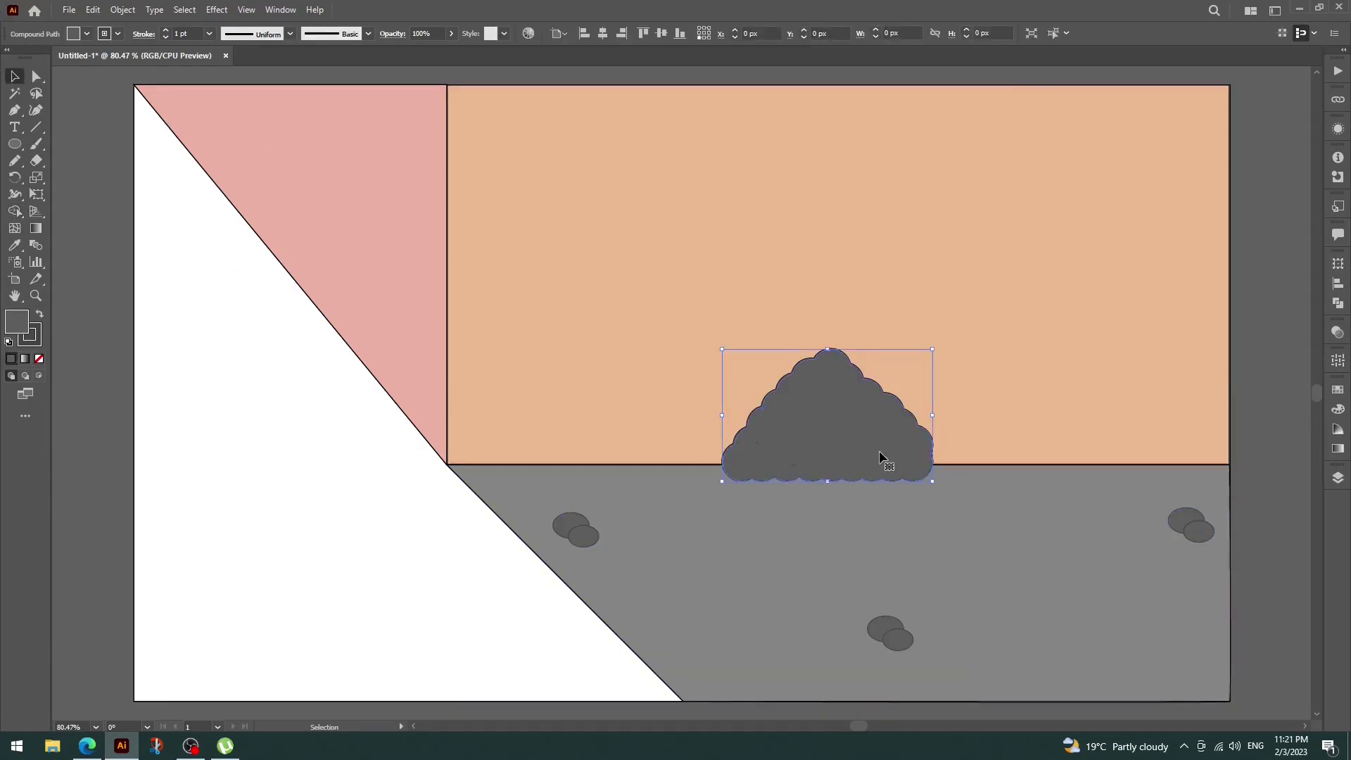
pyautogui.moveTo(698, 249); pyautogui.dragTo(1057, 230)
pyautogui.click(919, 460)
# - Move the orange wall back behind the bush and nudge the bush right
pyautogui.moveTo(1037, 282); pyautogui.dragTo(678, 368)
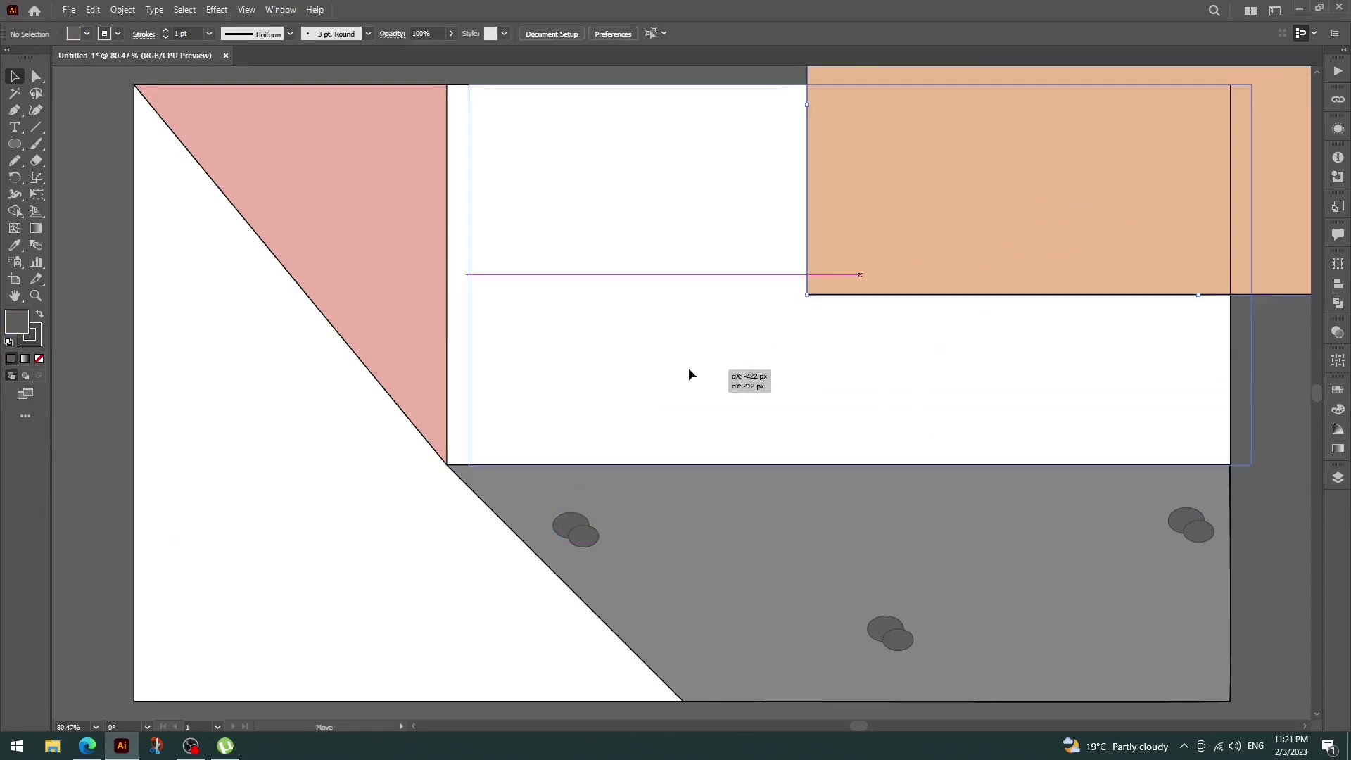
pyautogui.hotkey('ctrl', 'shift', '[')
pyautogui.click(761, 394)
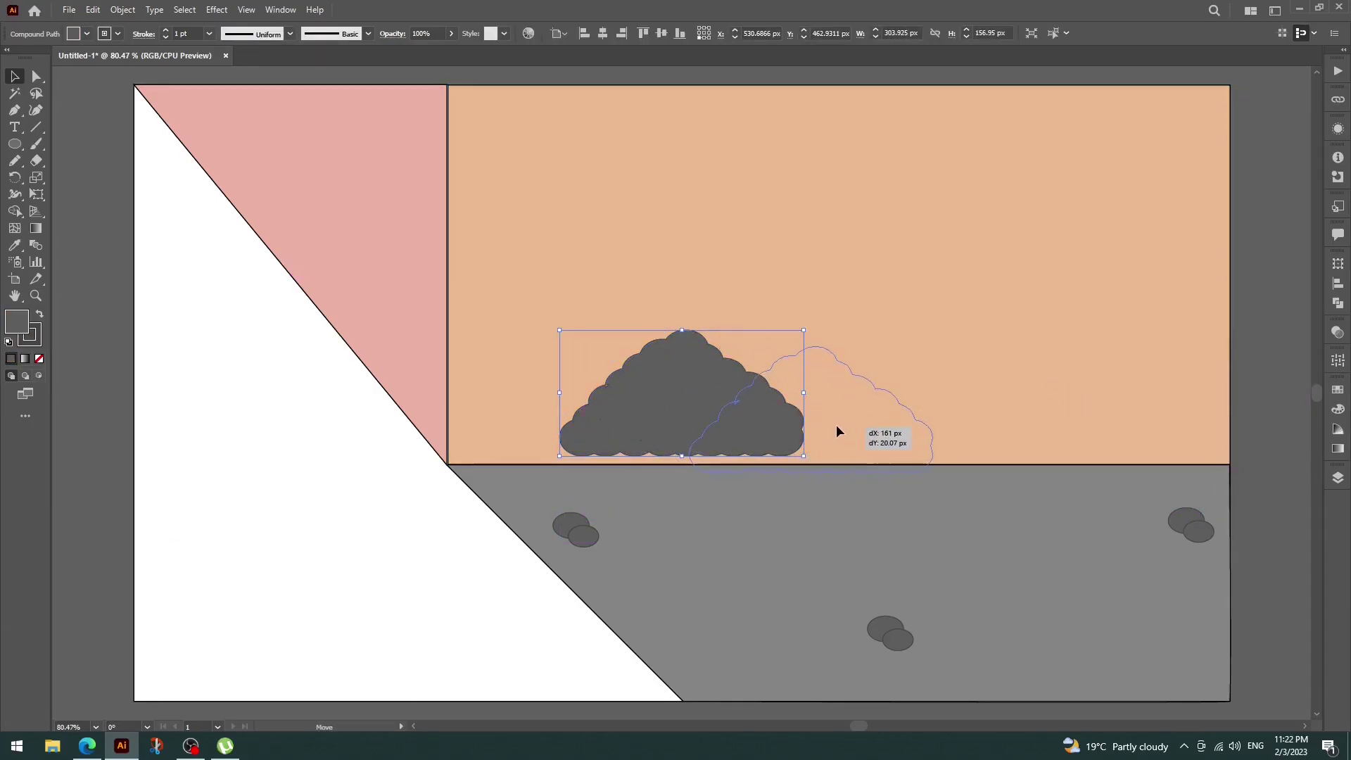
pyautogui.moveTo(836, 426); pyautogui.dragTo(841, 435)
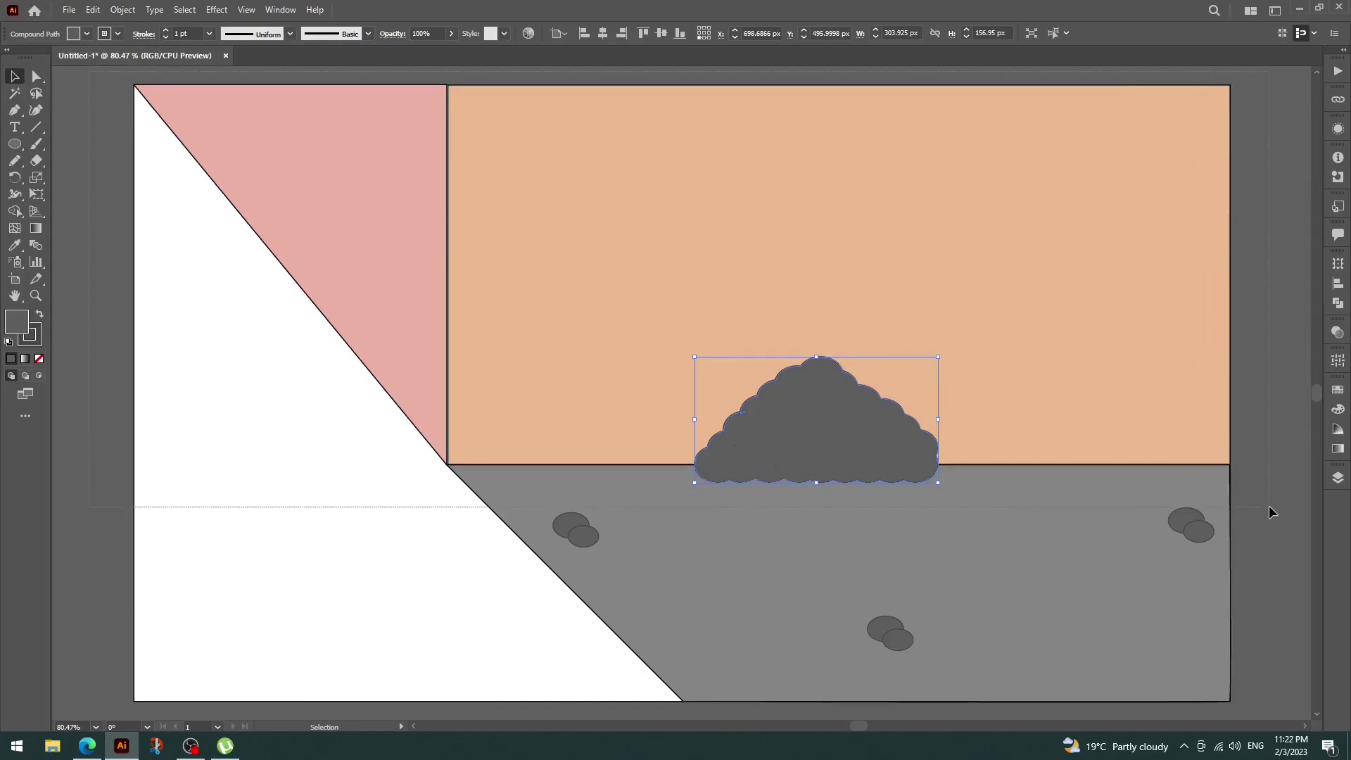
# - Widen the pink triangle so its edge meets the wall
pyautogui.hotkey('ctrl', 'a')
pyautogui.click(85, 33)
pyautogui.click(75, 226)
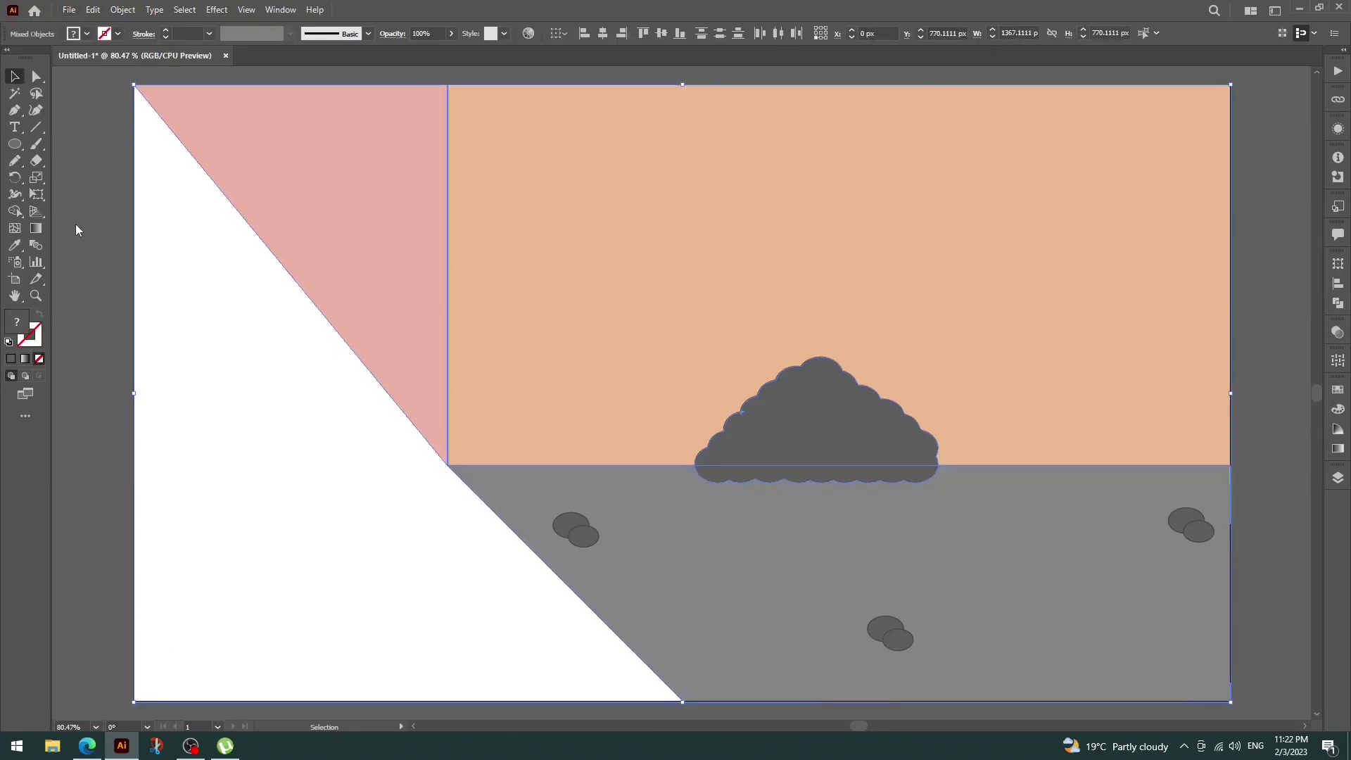
pyautogui.click(442, 254)
pyautogui.moveTo(446, 273); pyautogui.dragTo(448, 274)
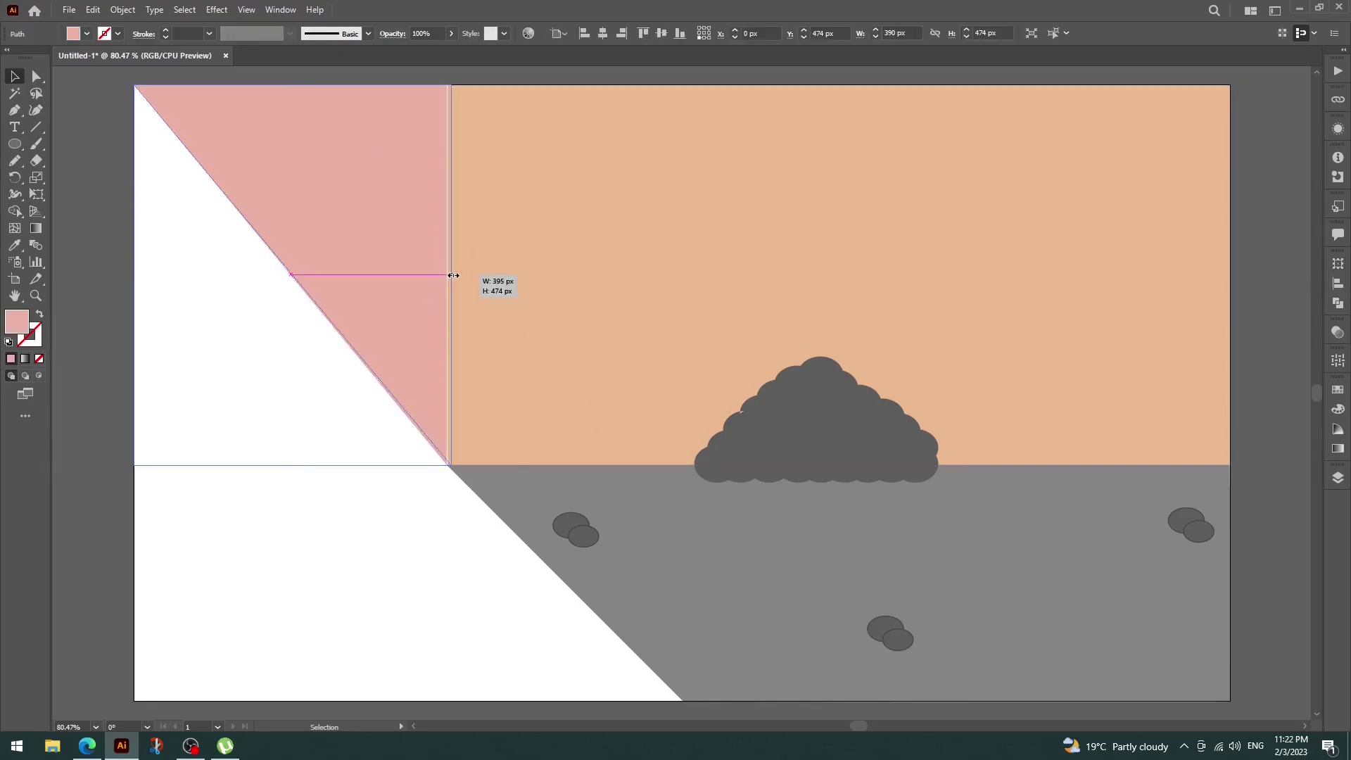
pyautogui.click(103, 223)
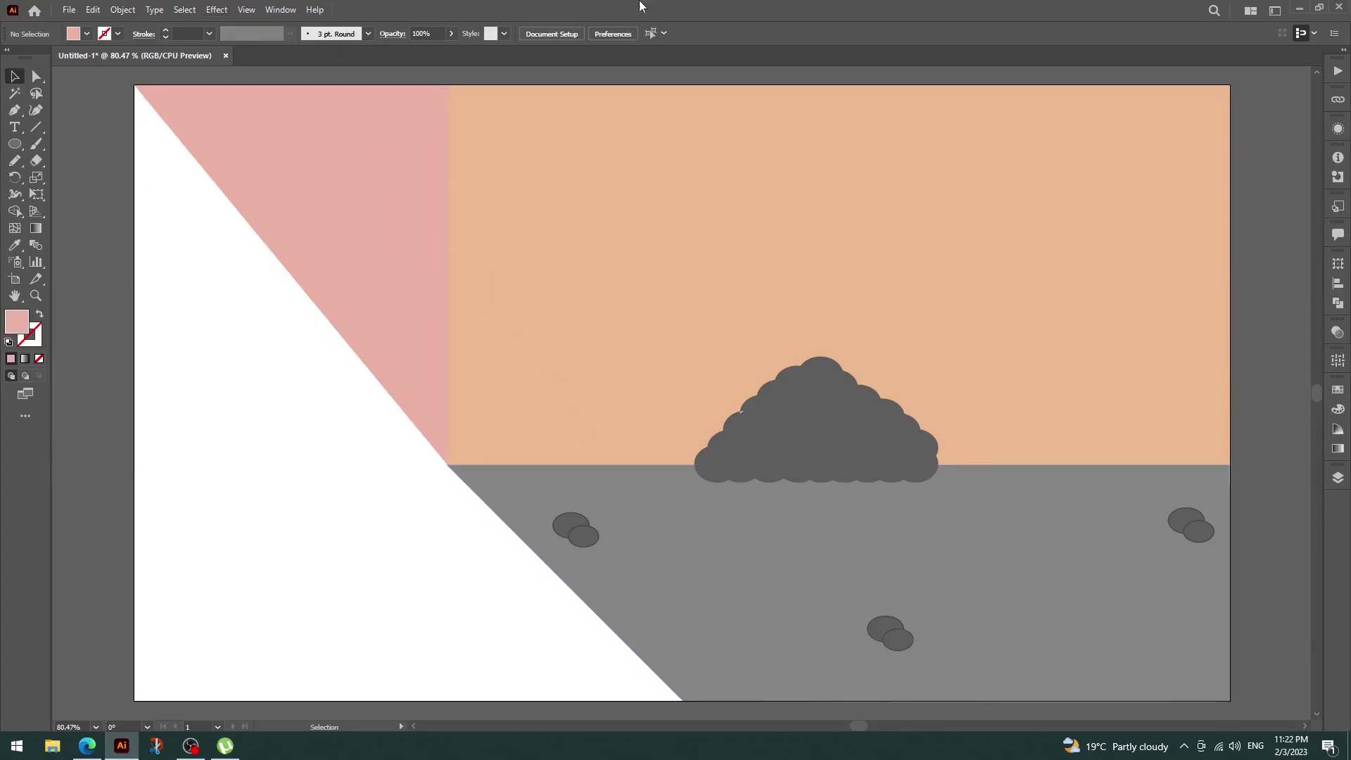
pyautogui.click(154, 452)
pyautogui.click(1189, 327)
# - Fill the merged bush a light mint green
pyautogui.click(841, 440)
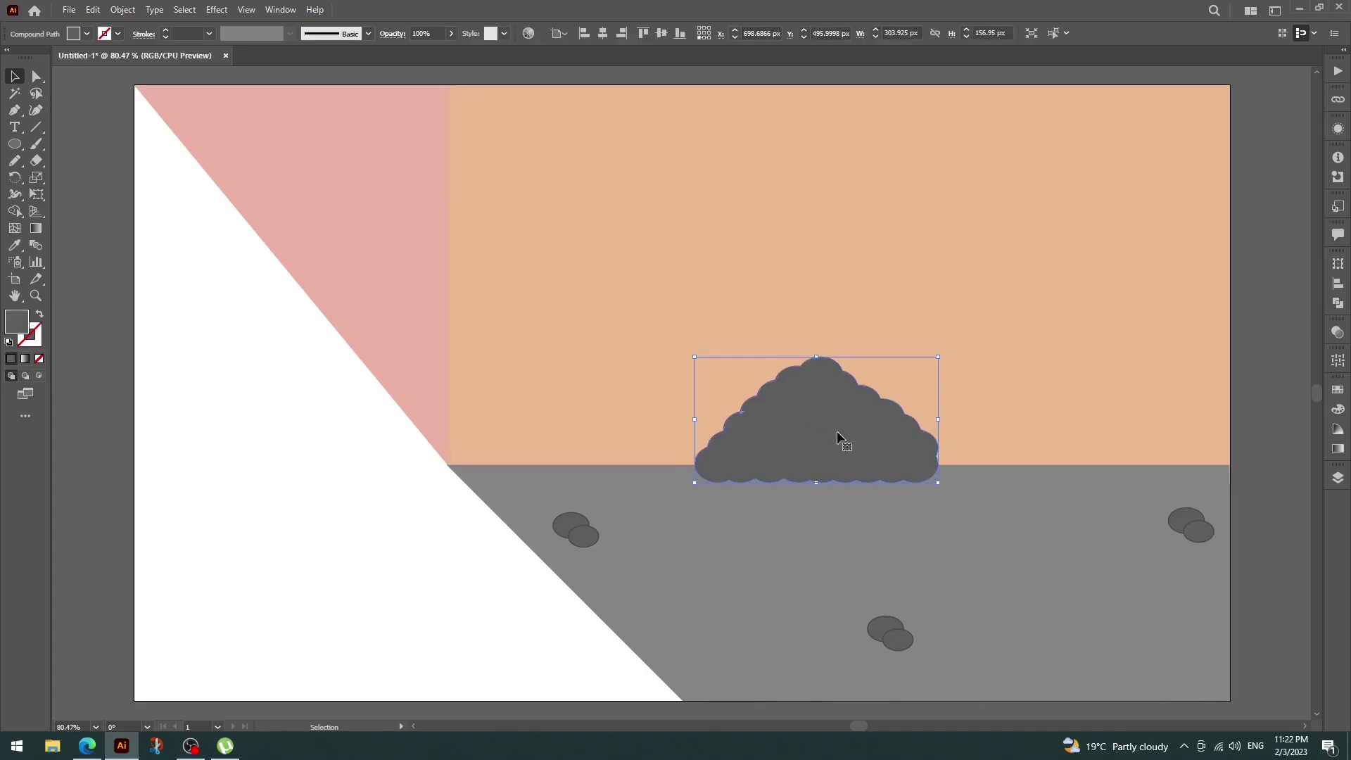
pyautogui.click(88, 33)
pyautogui.click(79, 67)
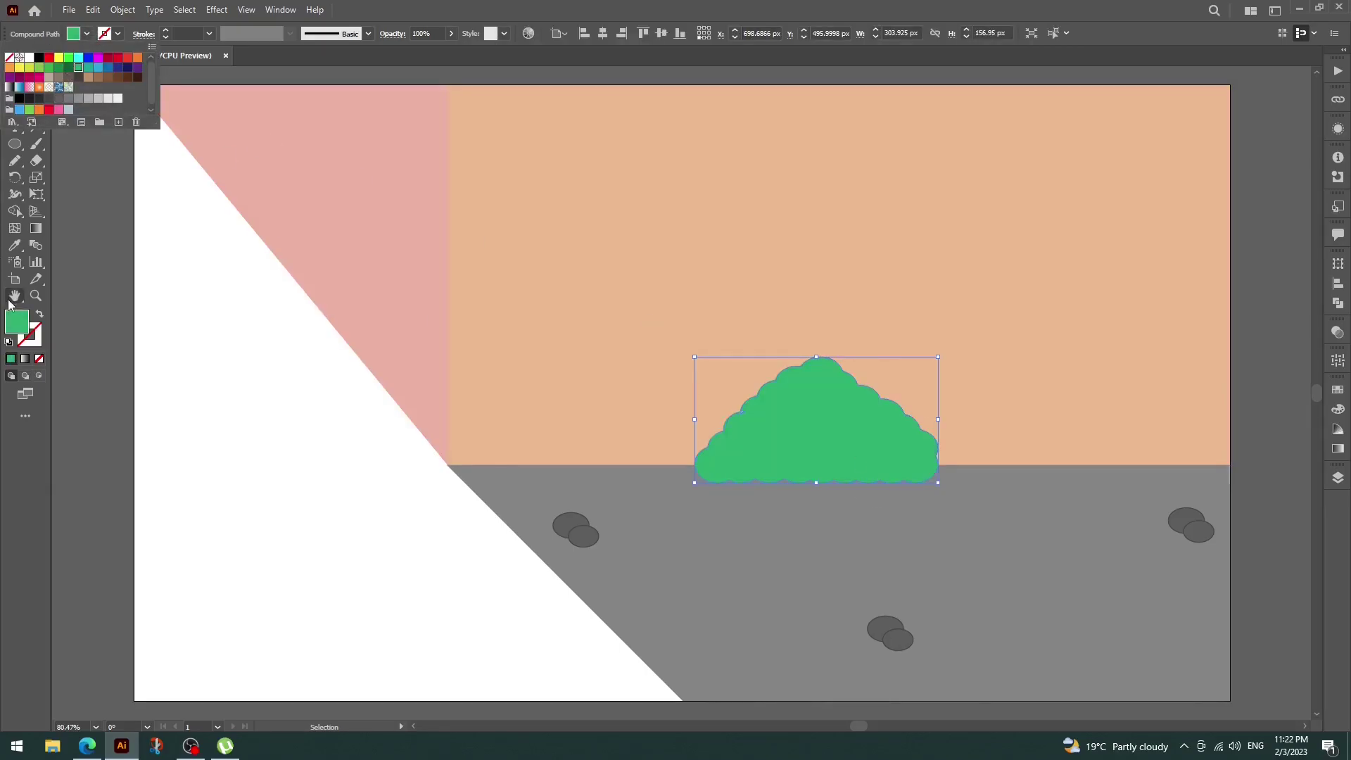
pyautogui.doubleClick(17, 322)
pyautogui.click(841, 304)
pyautogui.click(1102, 292)
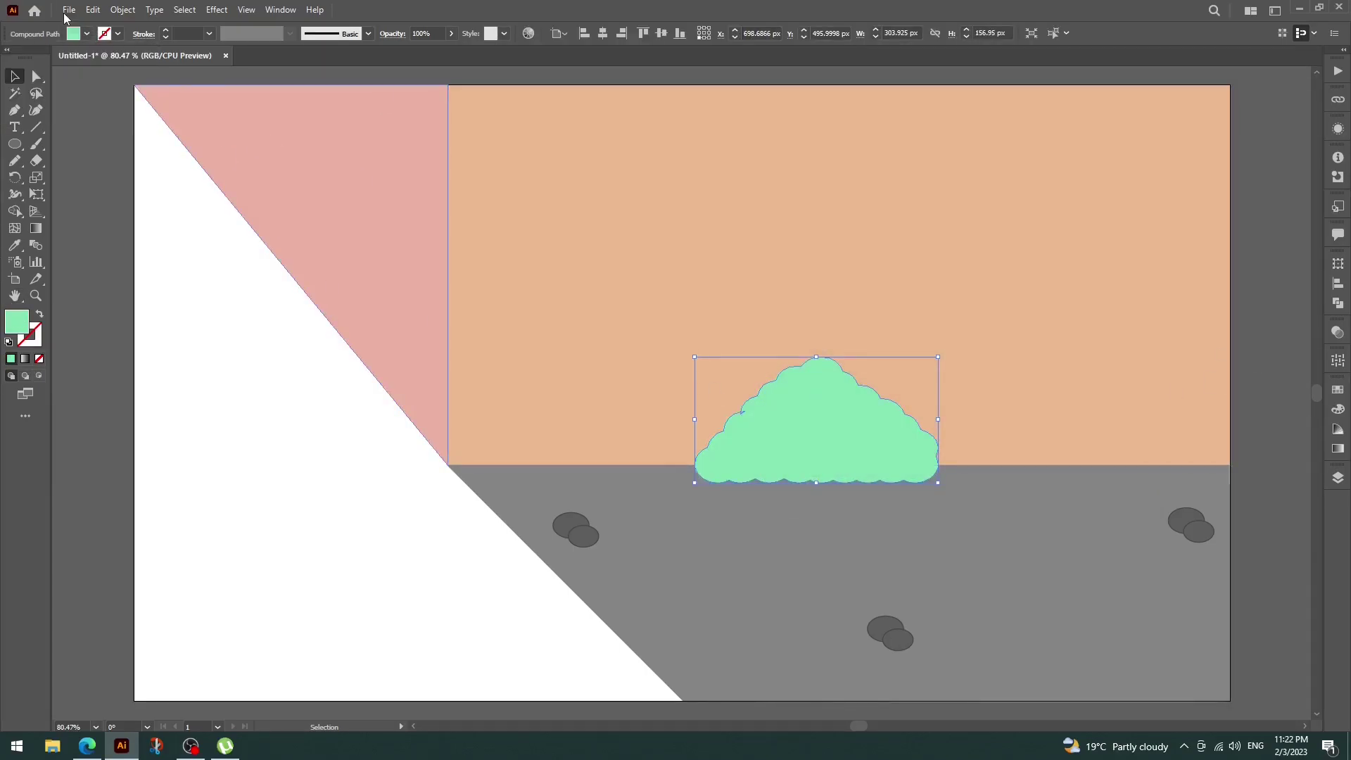
pyautogui.click(86, 33)
pyautogui.doubleClick(16, 322)
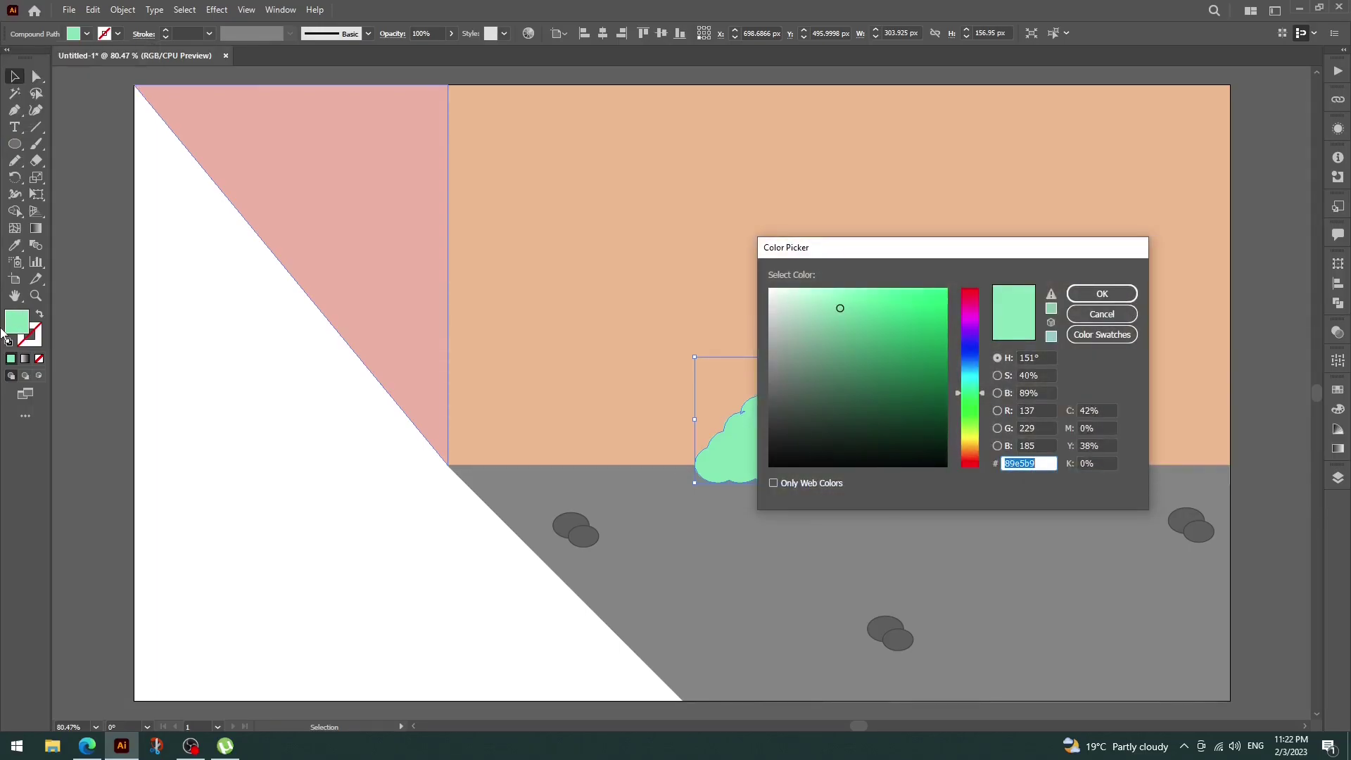
pyautogui.click(830, 293)
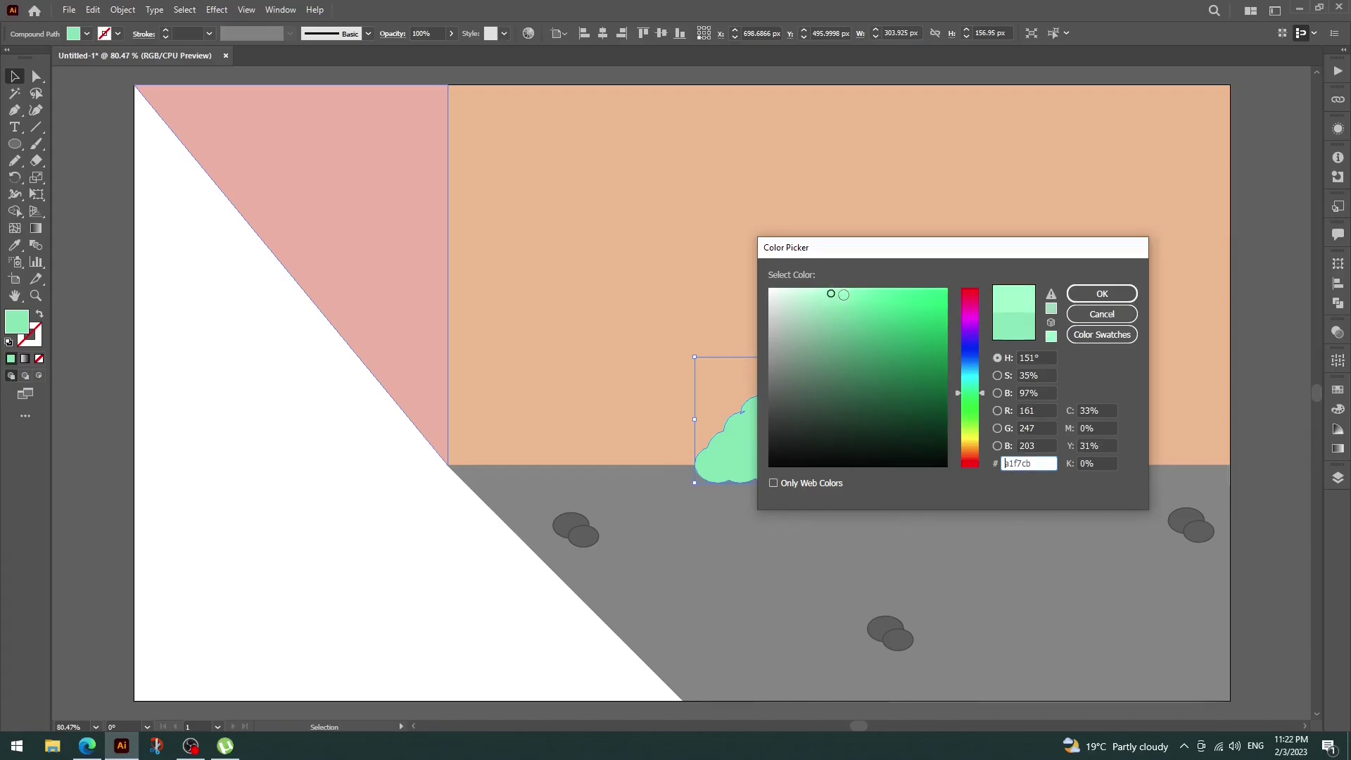
pyautogui.moveTo(840, 300); pyautogui.dragTo(850, 311)
pyautogui.click(1102, 293)
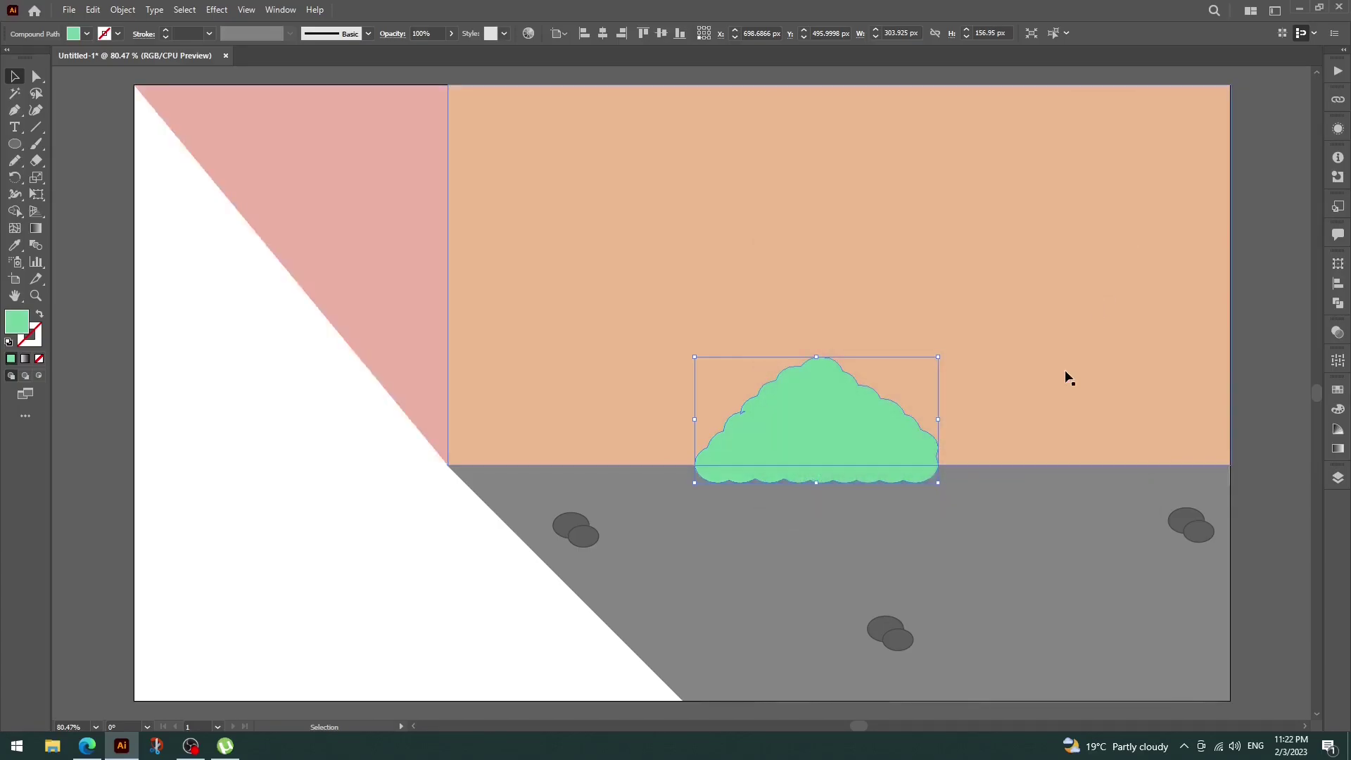
pyautogui.click(1287, 349)
# - Copy the bush to the right and give both bushes a thin green outline
pyautogui.click(842, 445)
pyautogui.moveTo(829, 443); pyautogui.dragTo(994, 446)
pyautogui.click(1276, 406)
pyautogui.click(998, 422)
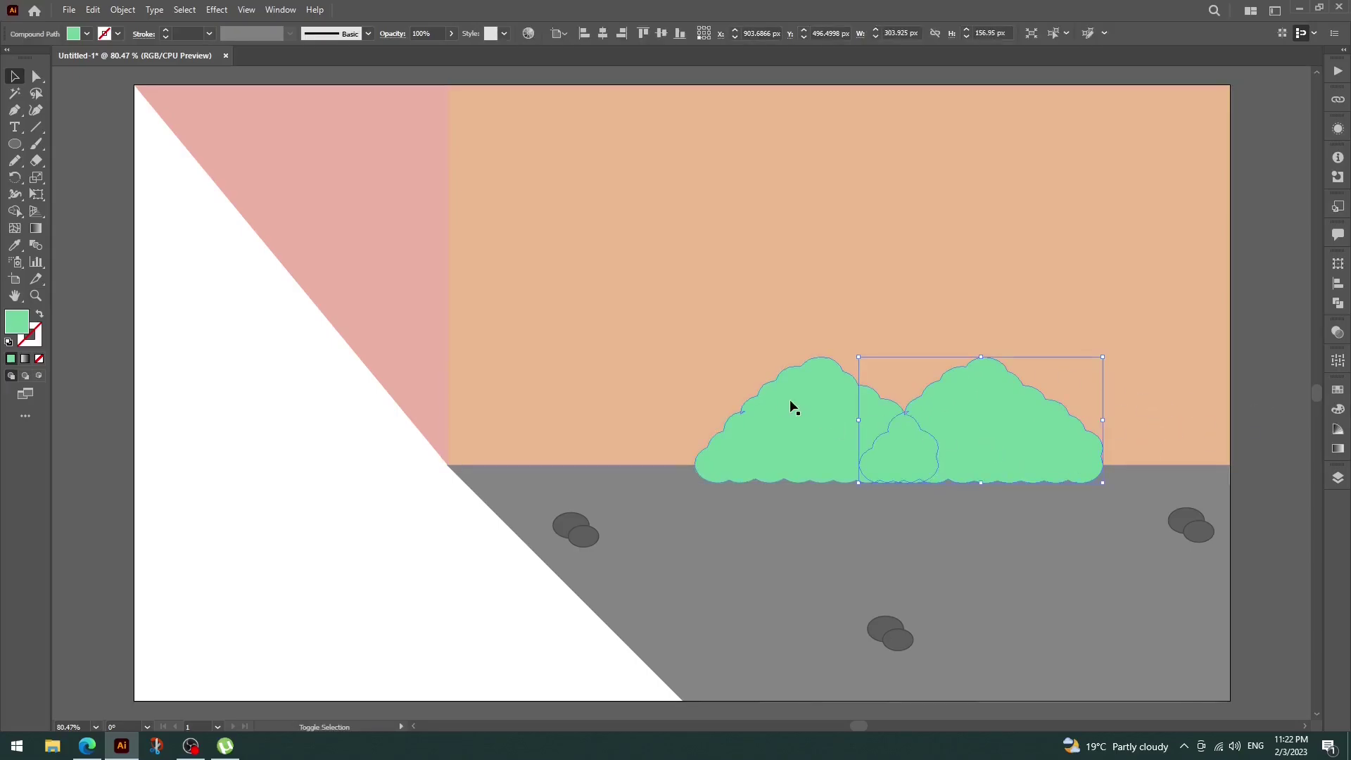
pyautogui.keyDown('shift'); pyautogui.click(793, 401); pyautogui.keyUp('shift')
pyautogui.click(117, 33)
pyautogui.click(78, 72)
pyautogui.click(71, 187)
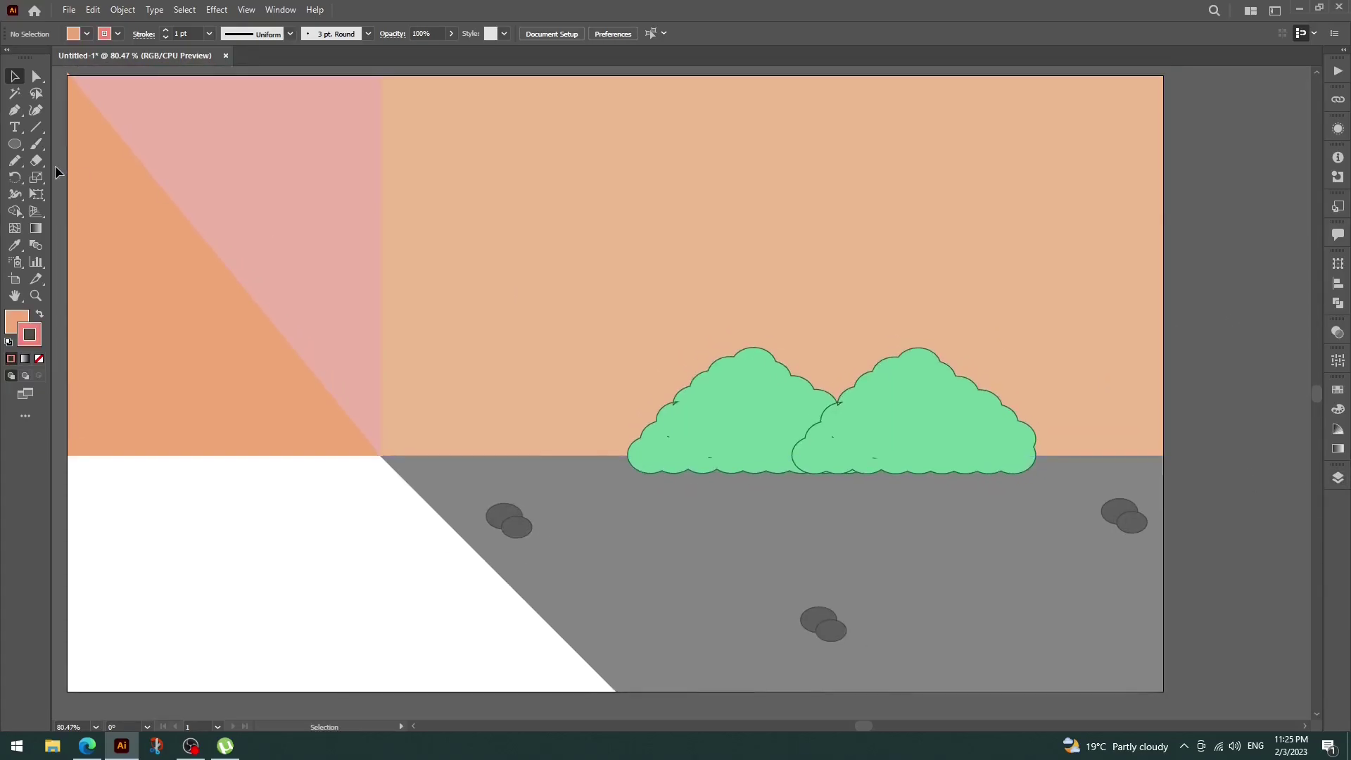
# - Draw a small rounded rectangle on the white floor and warp it into a crescent
pyautogui.rightClick(16, 144)
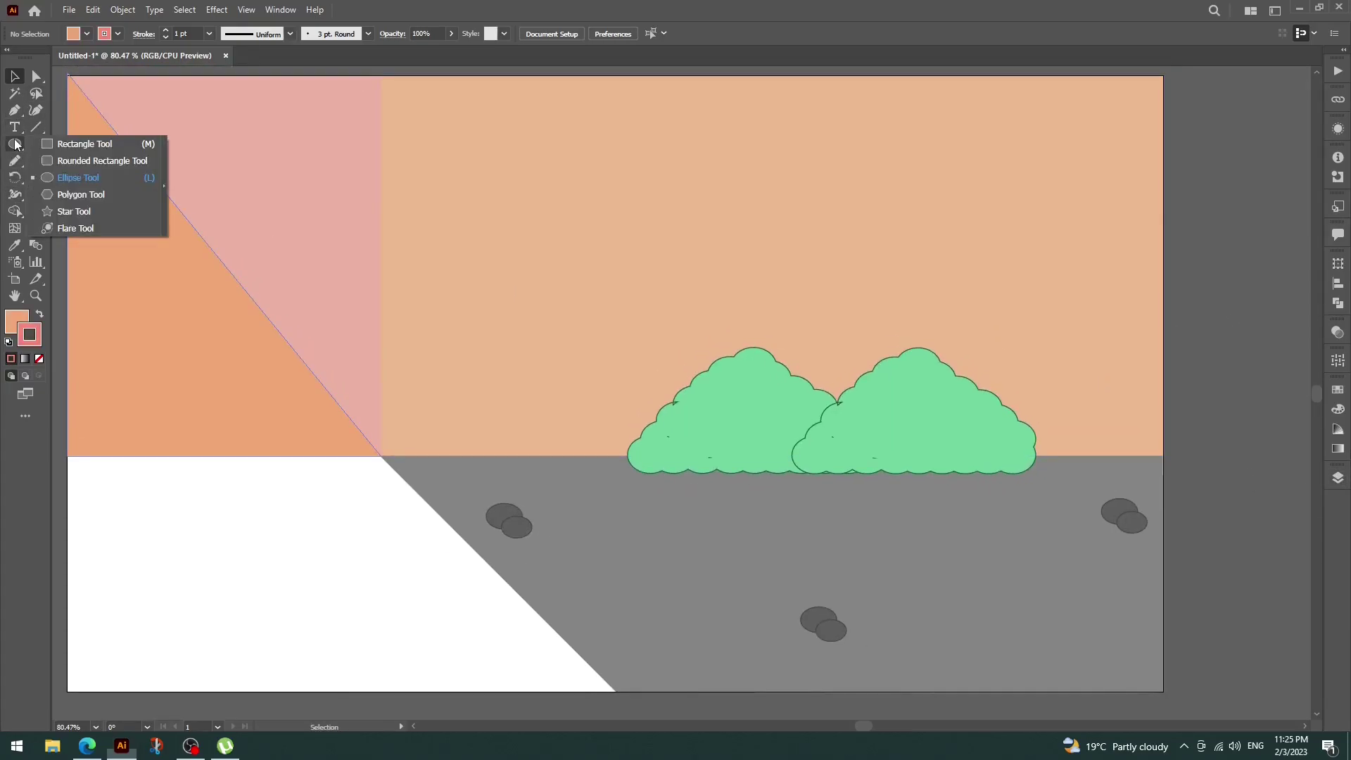
pyautogui.click(56, 160)
pyautogui.moveTo(265, 538)
pyautogui.mouseDown()
pyautogui.moveTo(299, 552)
pyautogui.moveTo(300, 527)
pyautogui.mouseUp()
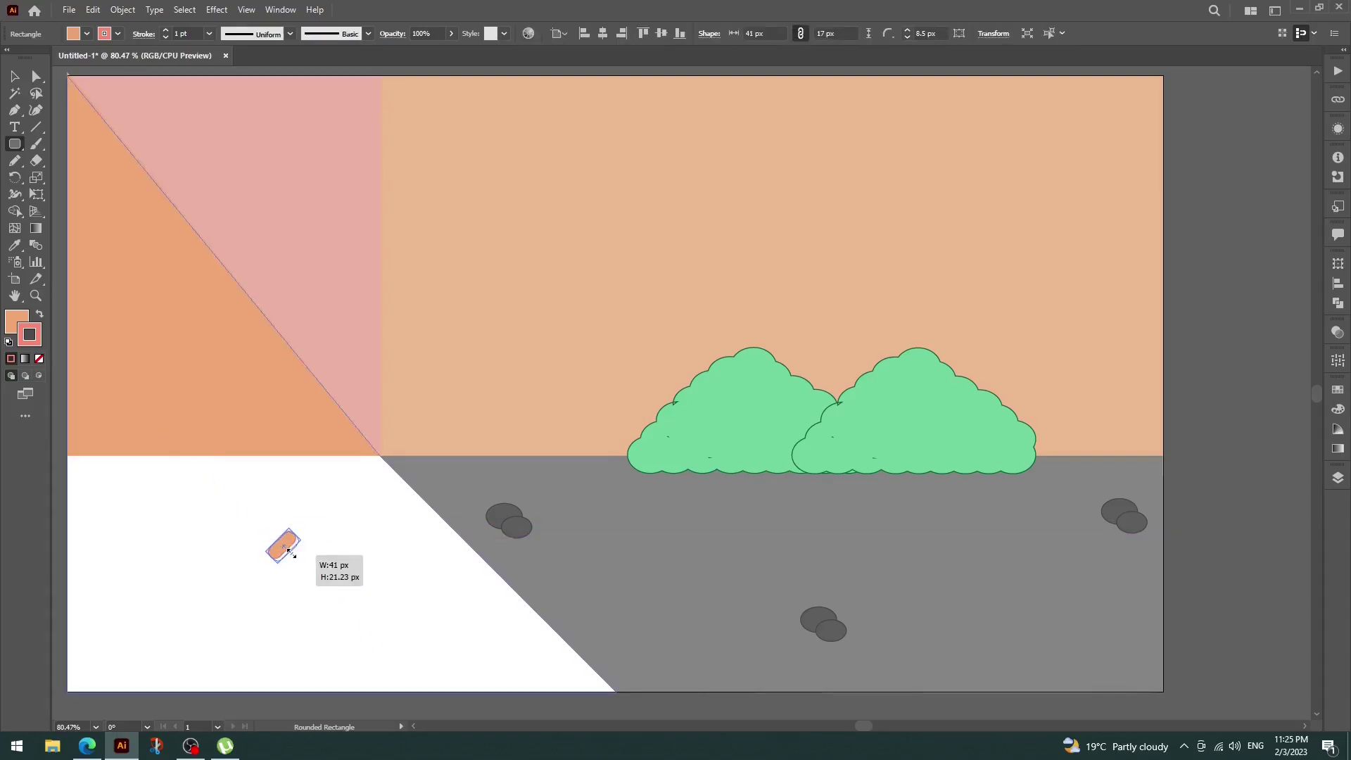
pyautogui.click(14, 196)
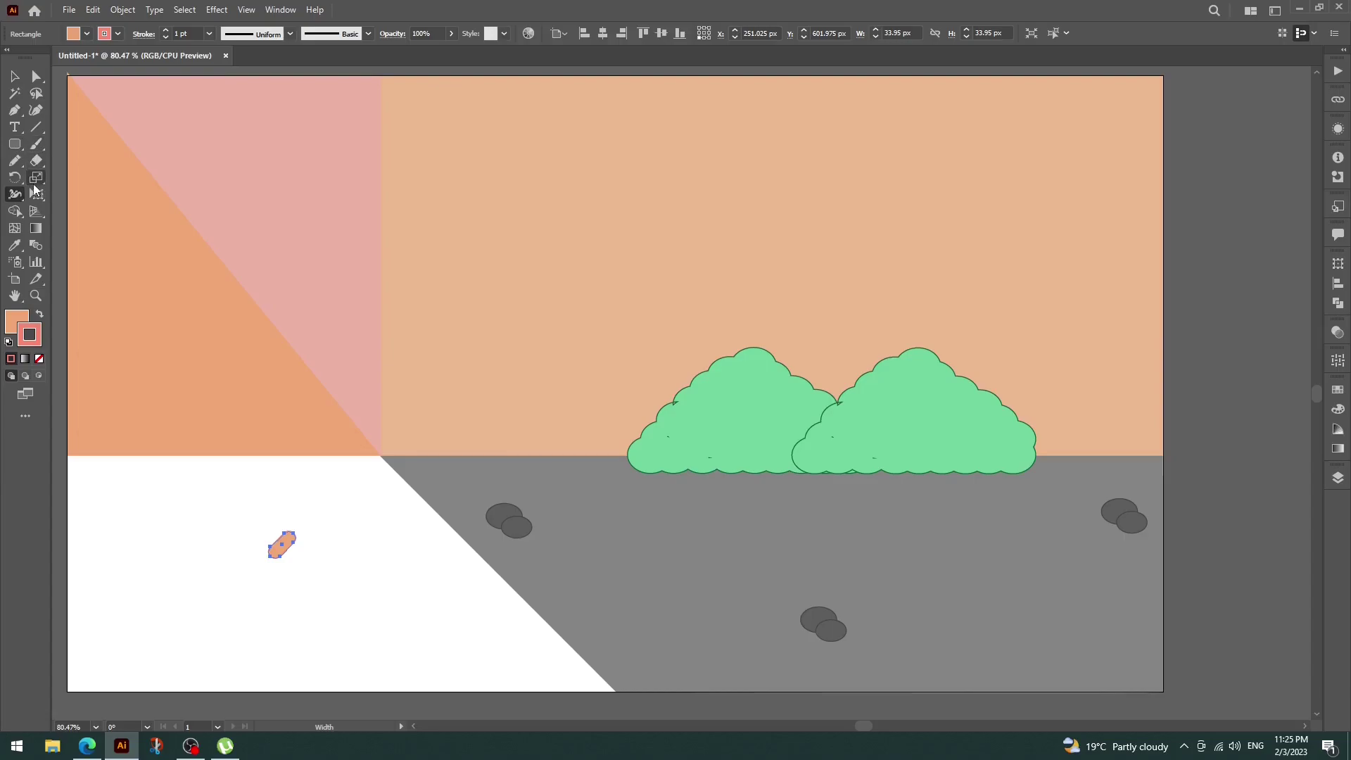
pyautogui.click(11, 231)
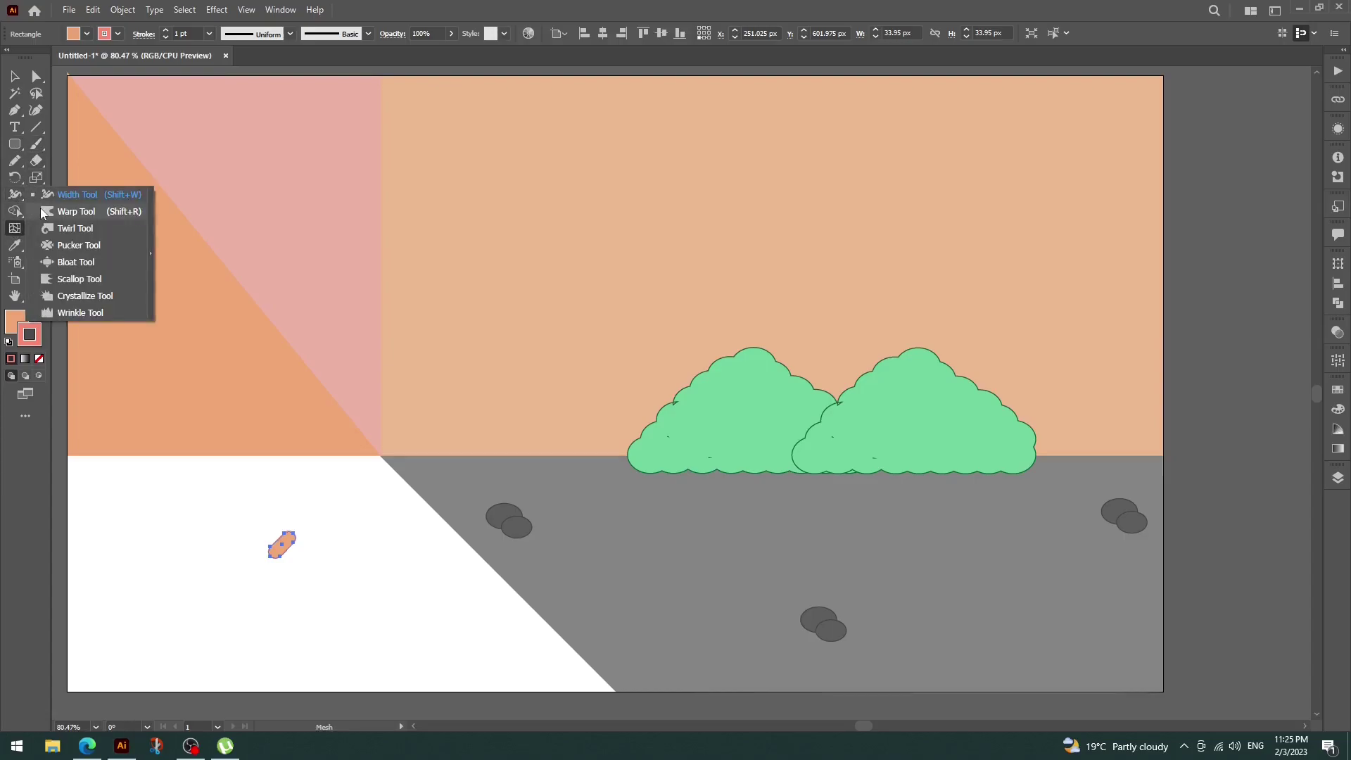
pyautogui.moveTo(15, 197); pyautogui.dragTo(94, 226)
pyautogui.moveTo(280, 552)
pyautogui.mouseDown()
pyautogui.moveTo(308, 536)
pyautogui.moveTo(275, 543)
pyautogui.mouseUp()
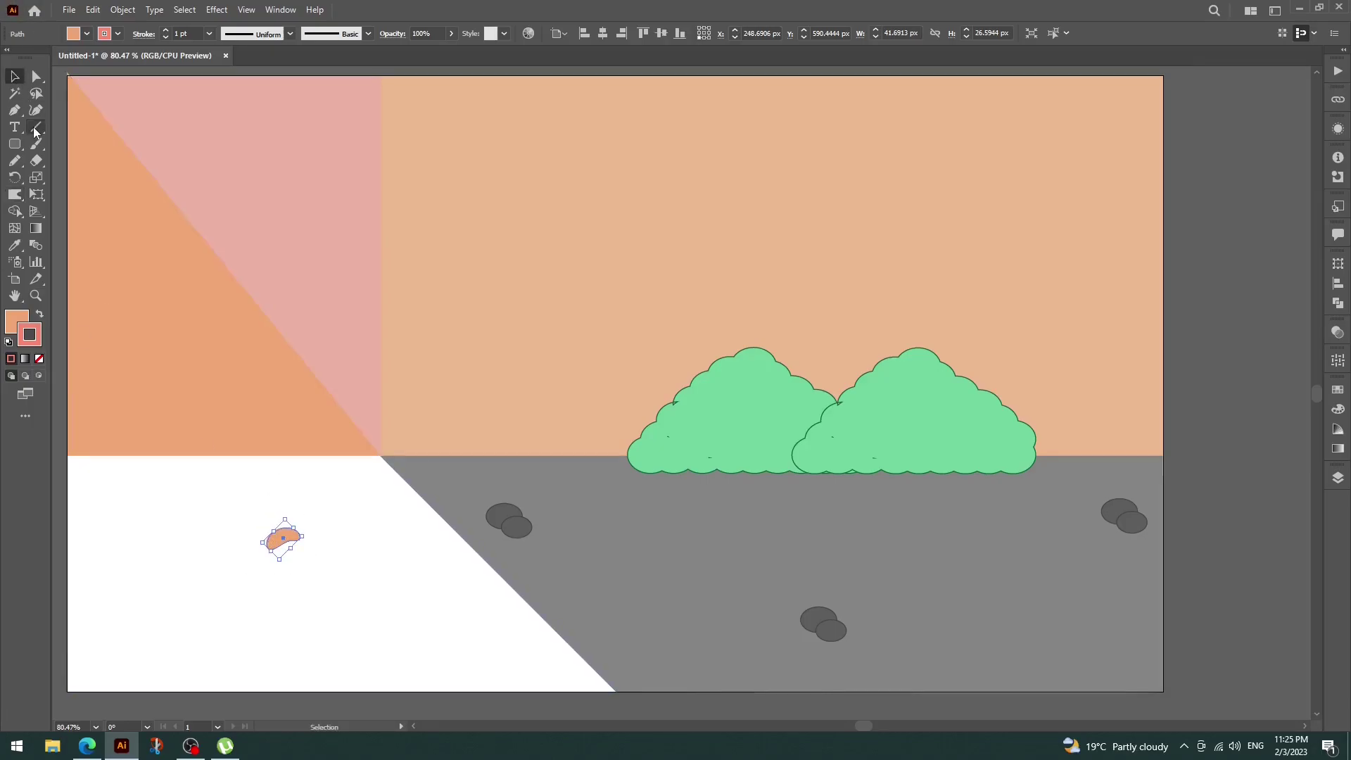
# - Zoom in and draw a tiny oval at the crescent's right end
pyautogui.click(14, 143)
pyautogui.click(81, 178)
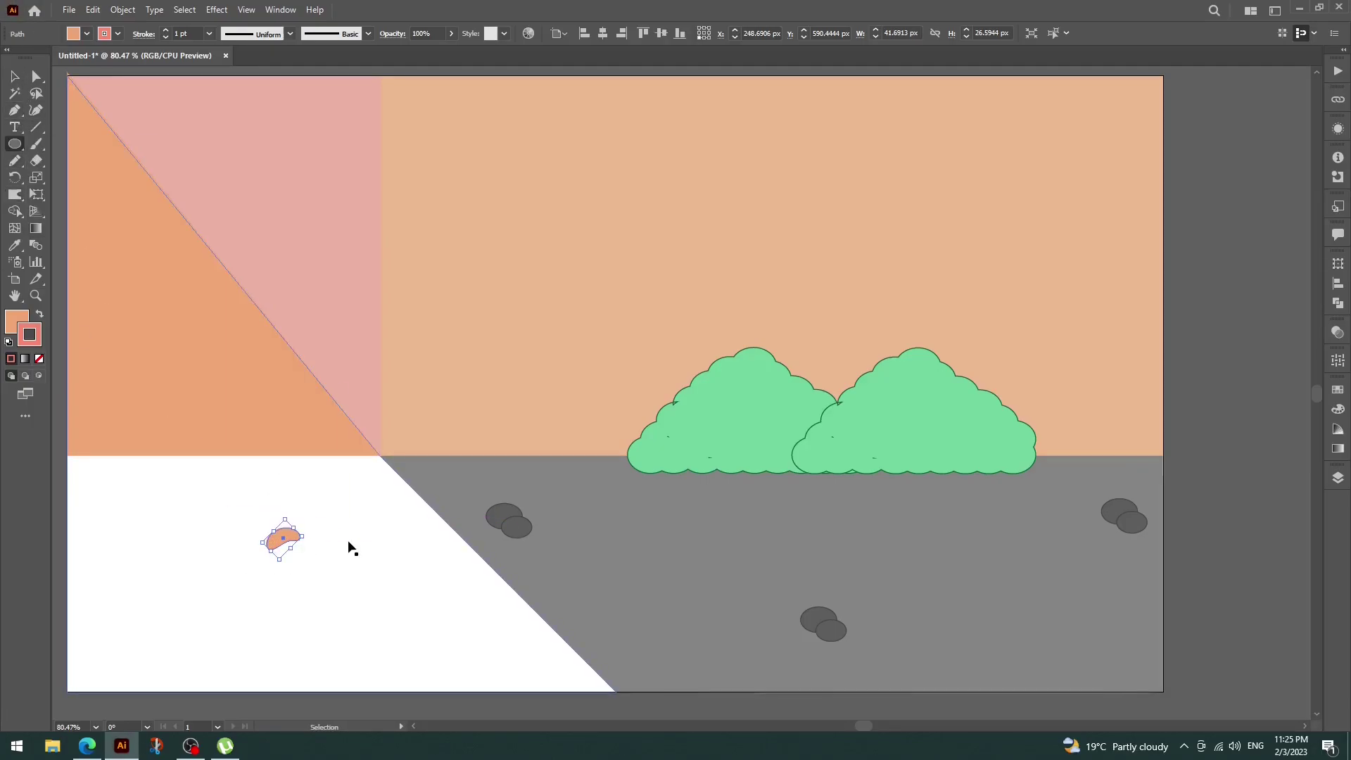
pyautogui.hotkey('ctrl', '+')
pyautogui.hotkey('ctrl', '+')
pyautogui.hotkey('ctrl', '+')
pyautogui.moveTo(716, 371)
pyautogui.mouseDown()
pyautogui.moveTo(722, 401)
pyautogui.moveTo(723, 374)
pyautogui.mouseUp()
# - Fill the crescent and oval group with light blue 86cbf7
pyautogui.press('v')
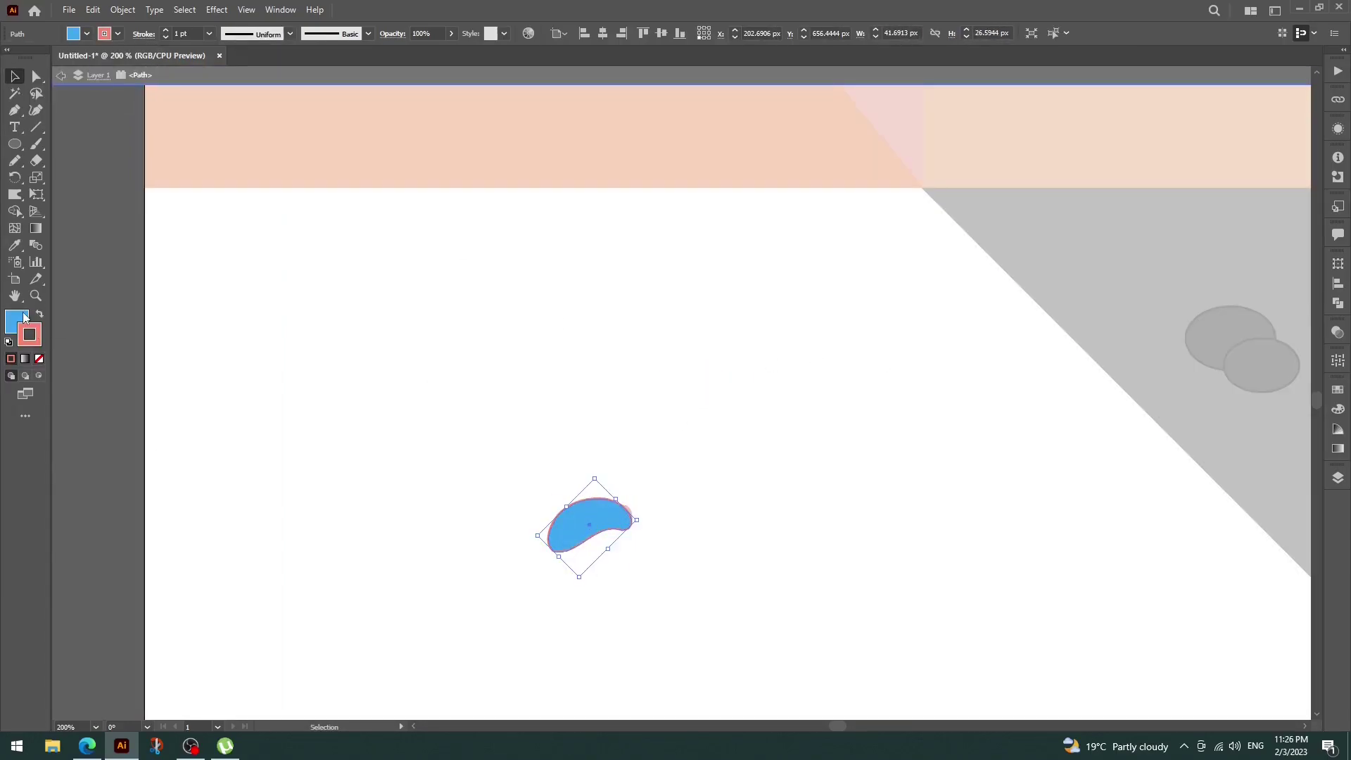
pyautogui.doubleClick(433, 416)
pyautogui.click(622, 538)
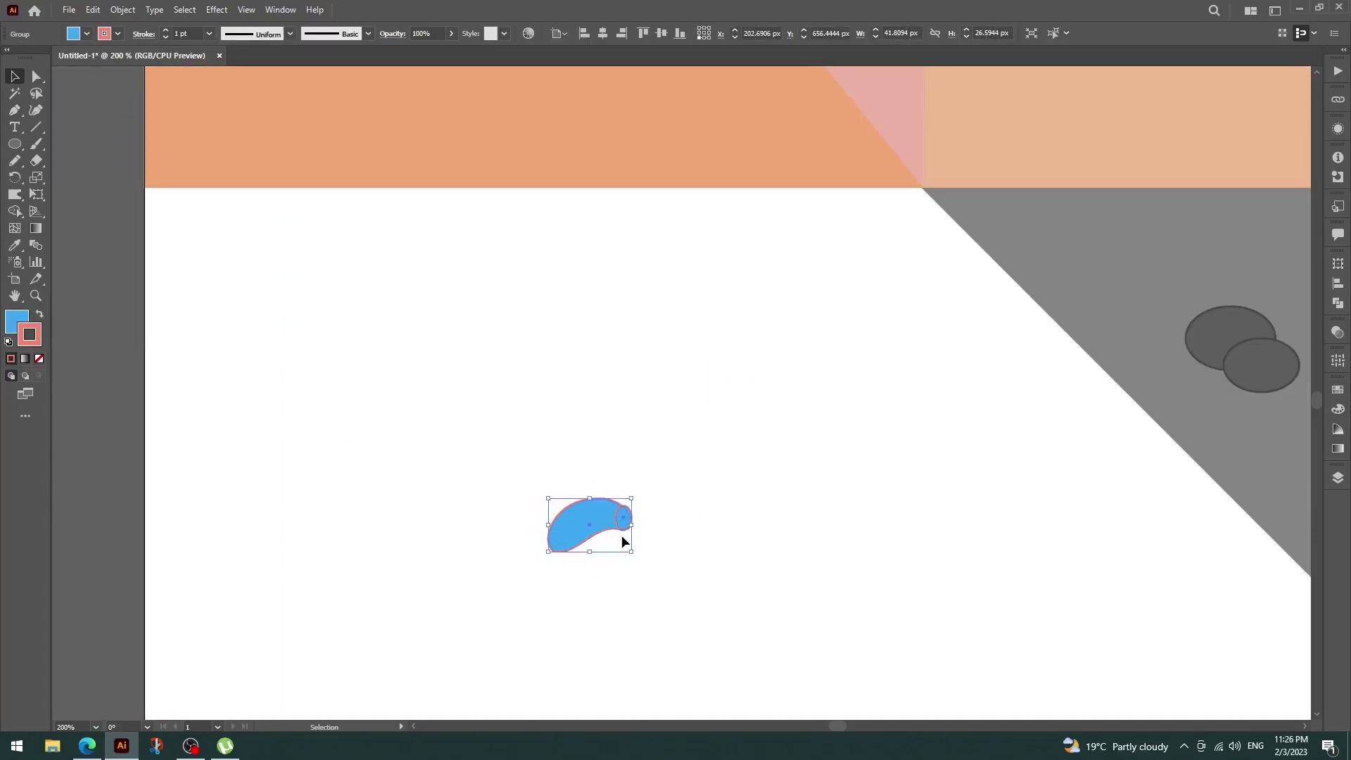
pyautogui.doubleClick(15, 321)
pyautogui.write('86cbf7')
pyautogui.click(1102, 291)
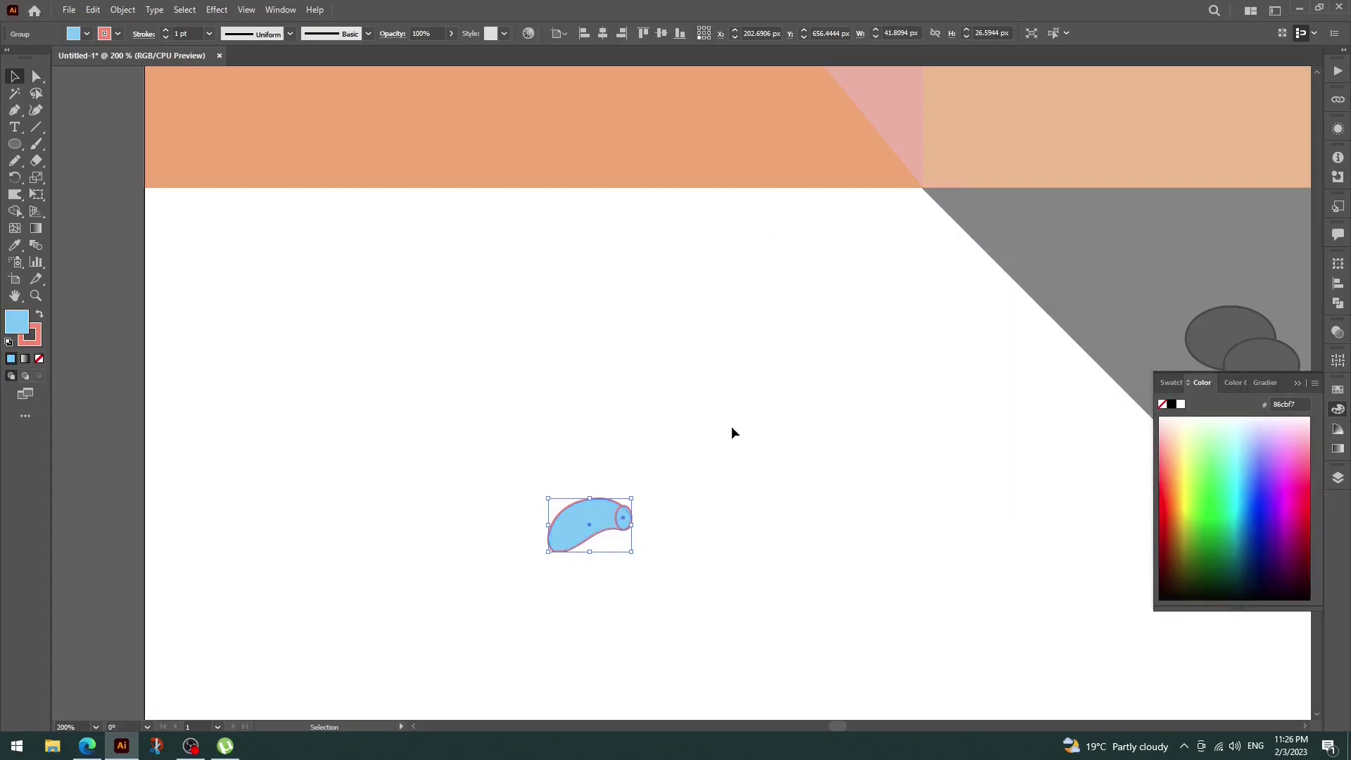
pyautogui.click(454, 459)
# - Give the light blue shape a blue outline
pyautogui.hotkey('ctrl', 'z')
pyautogui.click(104, 34)
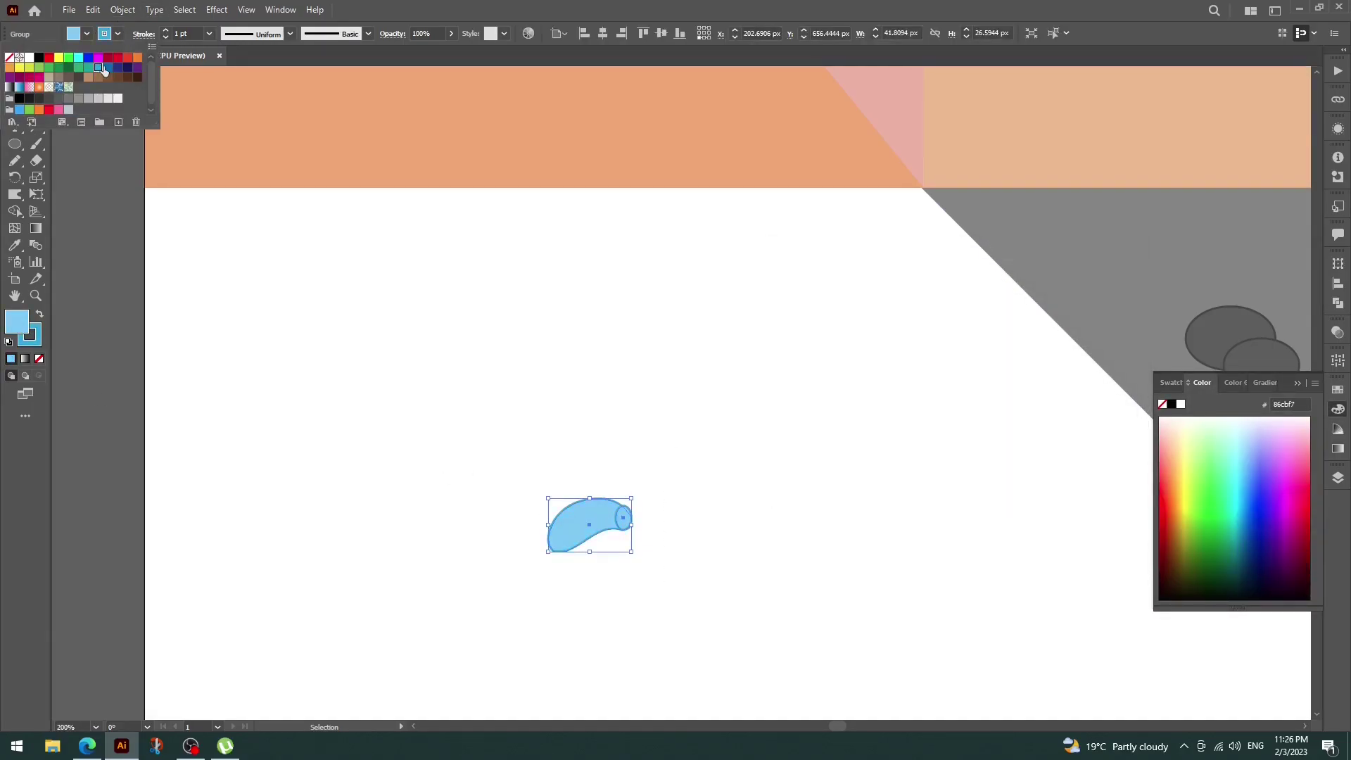
pyautogui.click(683, 480)
pyautogui.moveTo(654, 488)
pyautogui.mouseDown()
pyautogui.moveTo(556, 549)
pyautogui.moveTo(631, 501)
pyautogui.moveTo(618, 496)
pyautogui.mouseUp()
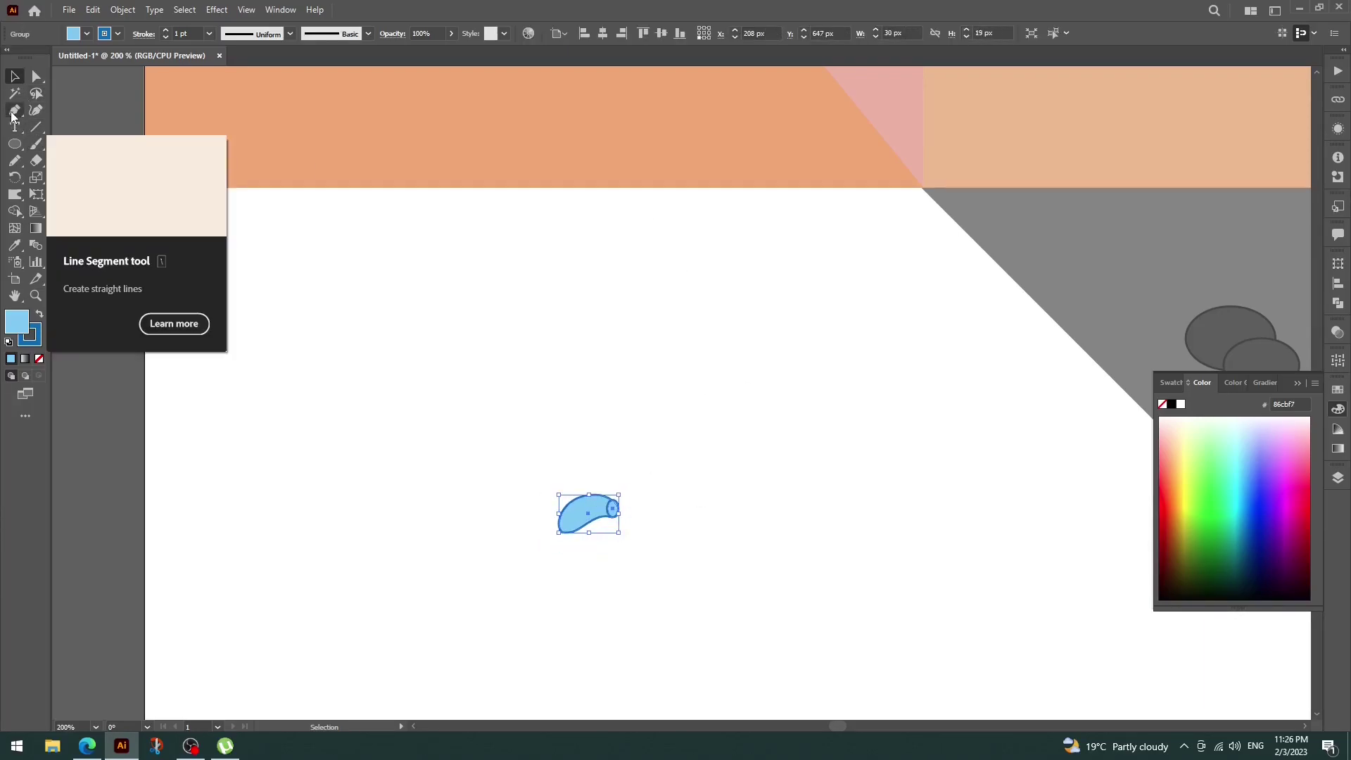
# - Draw a curved stem below the blue bud with no fill and a dark green stroke
pyautogui.press('p')
pyautogui.click(560, 531)
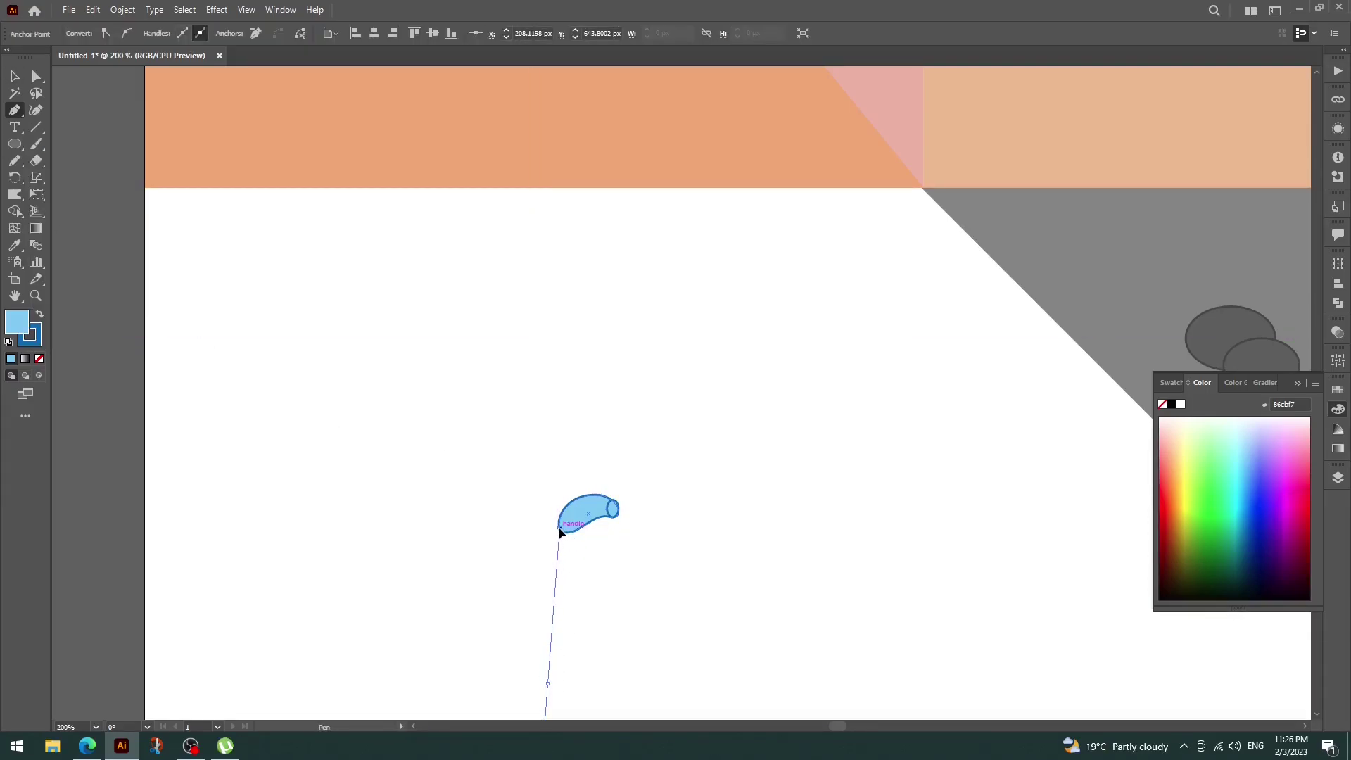
pyautogui.moveTo(599, 557); pyautogui.dragTo(448, 436)
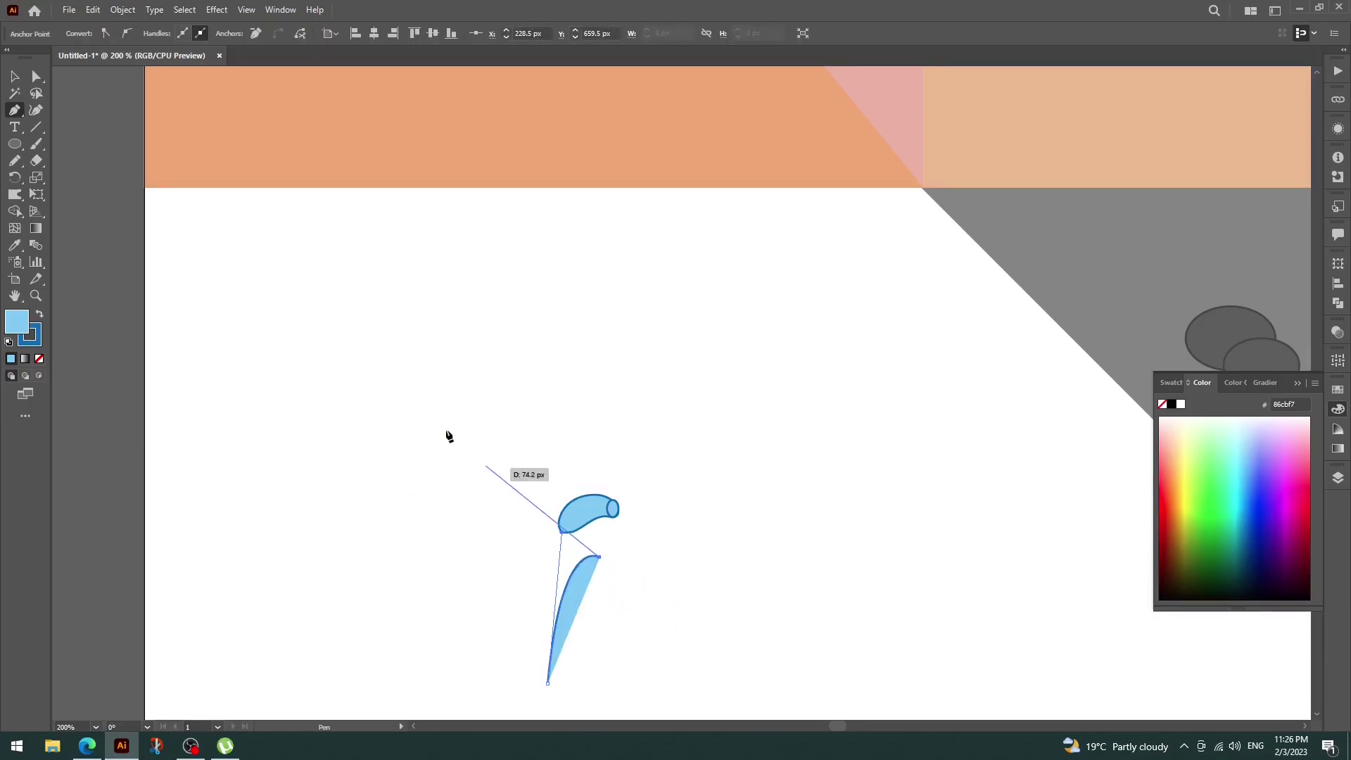
pyautogui.press('v')
pyautogui.click(584, 617)
pyautogui.click(87, 33)
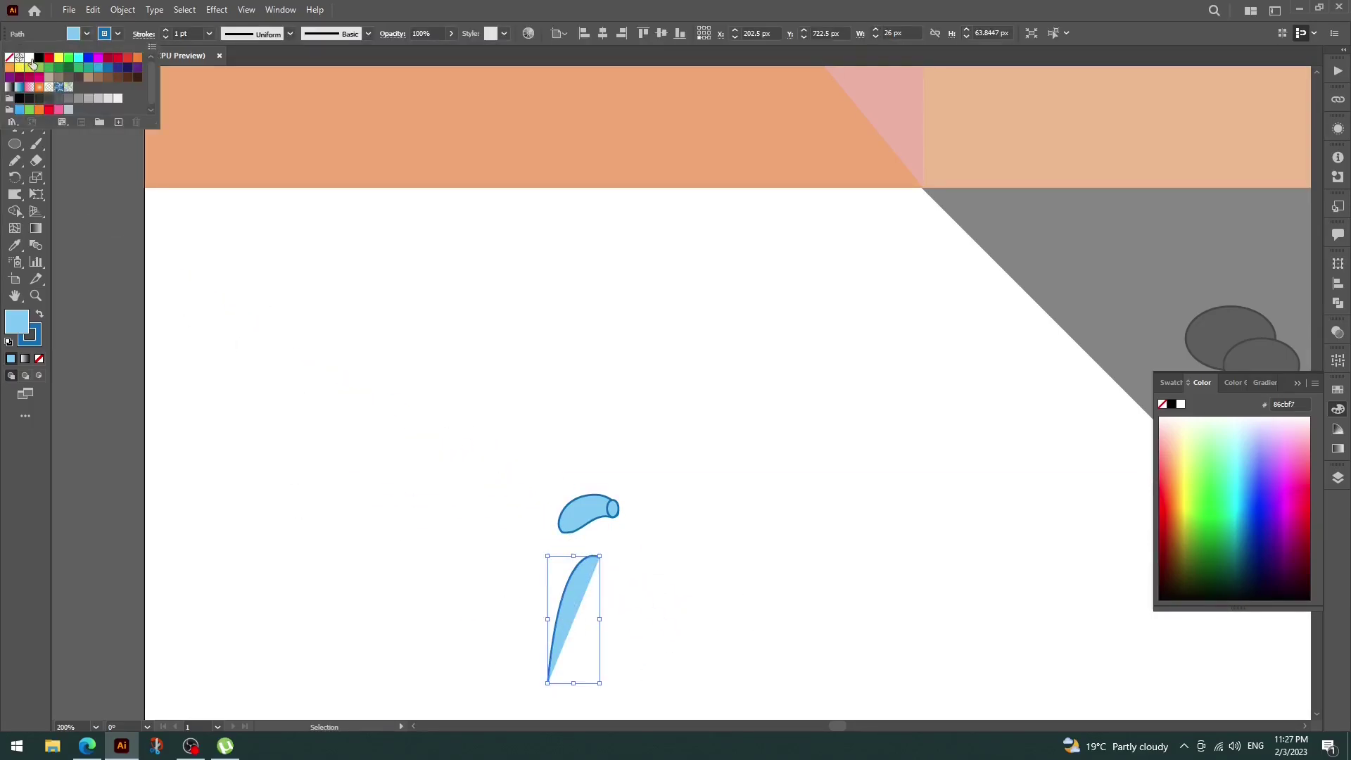
pyautogui.click(9, 57)
pyautogui.click(118, 33)
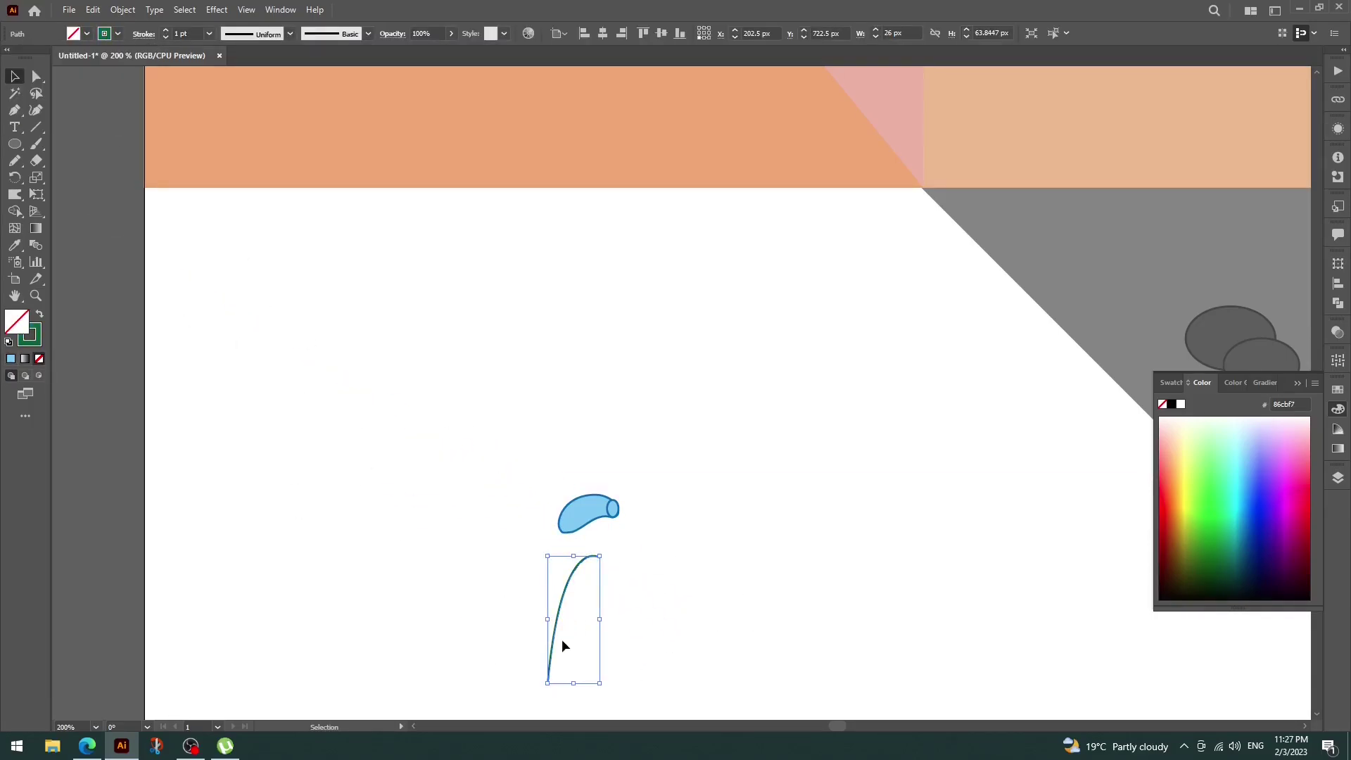
# - Join the stem to the bud, tilt both, send the bud back, and set a 2 pt stroke
pyautogui.moveTo(555, 551); pyautogui.dragTo(526, 519)
pyautogui.moveTo(686, 472); pyautogui.dragTo(405, 620)
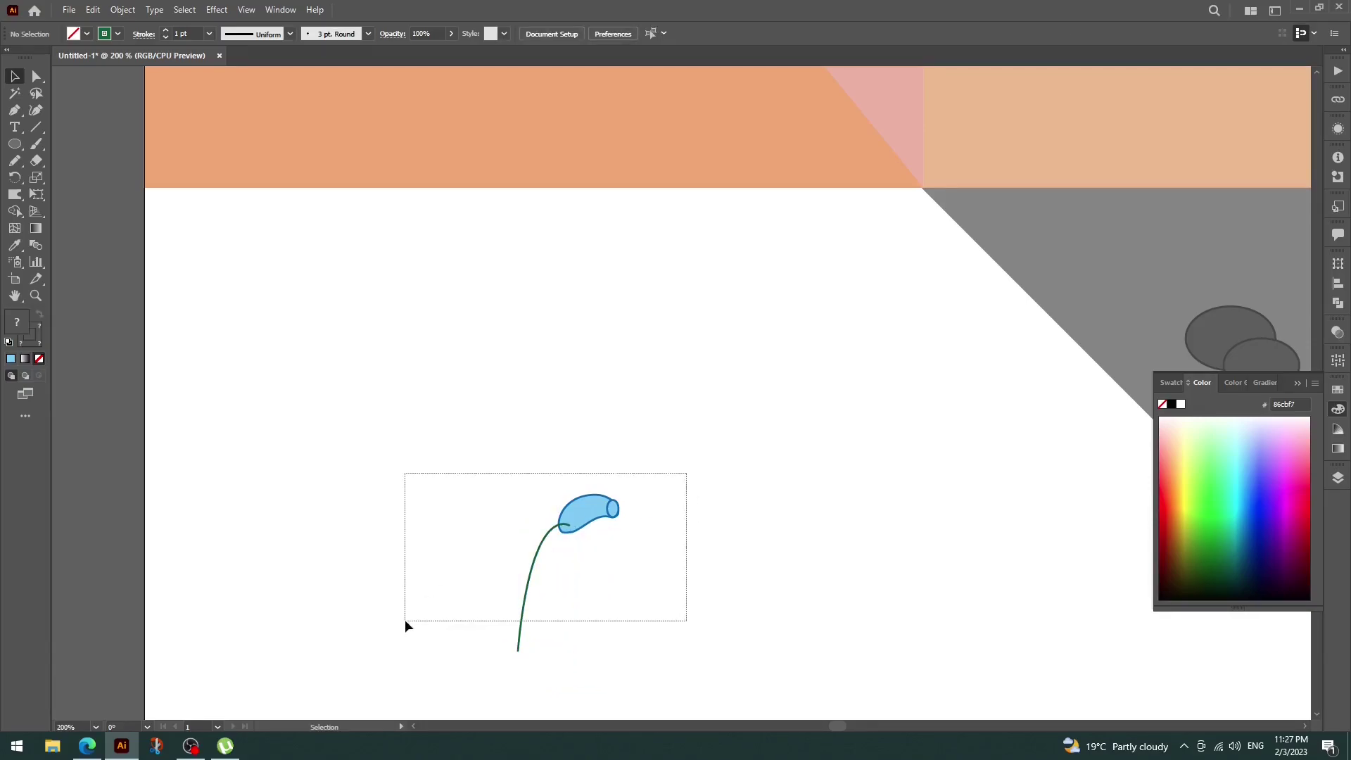
pyautogui.moveTo(623, 653); pyautogui.dragTo(669, 635)
pyautogui.click(695, 548)
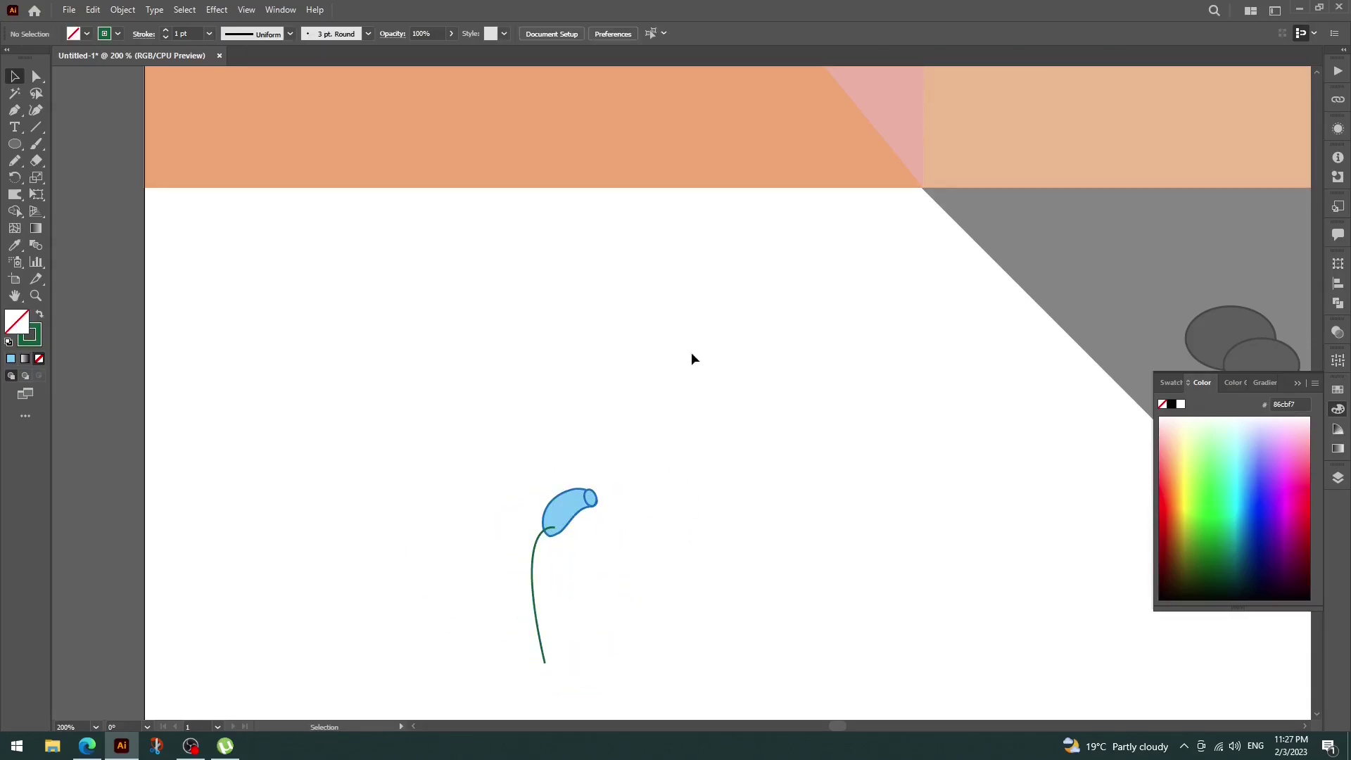
pyautogui.rightClick(576, 516)
pyautogui.moveTo(608, 430)
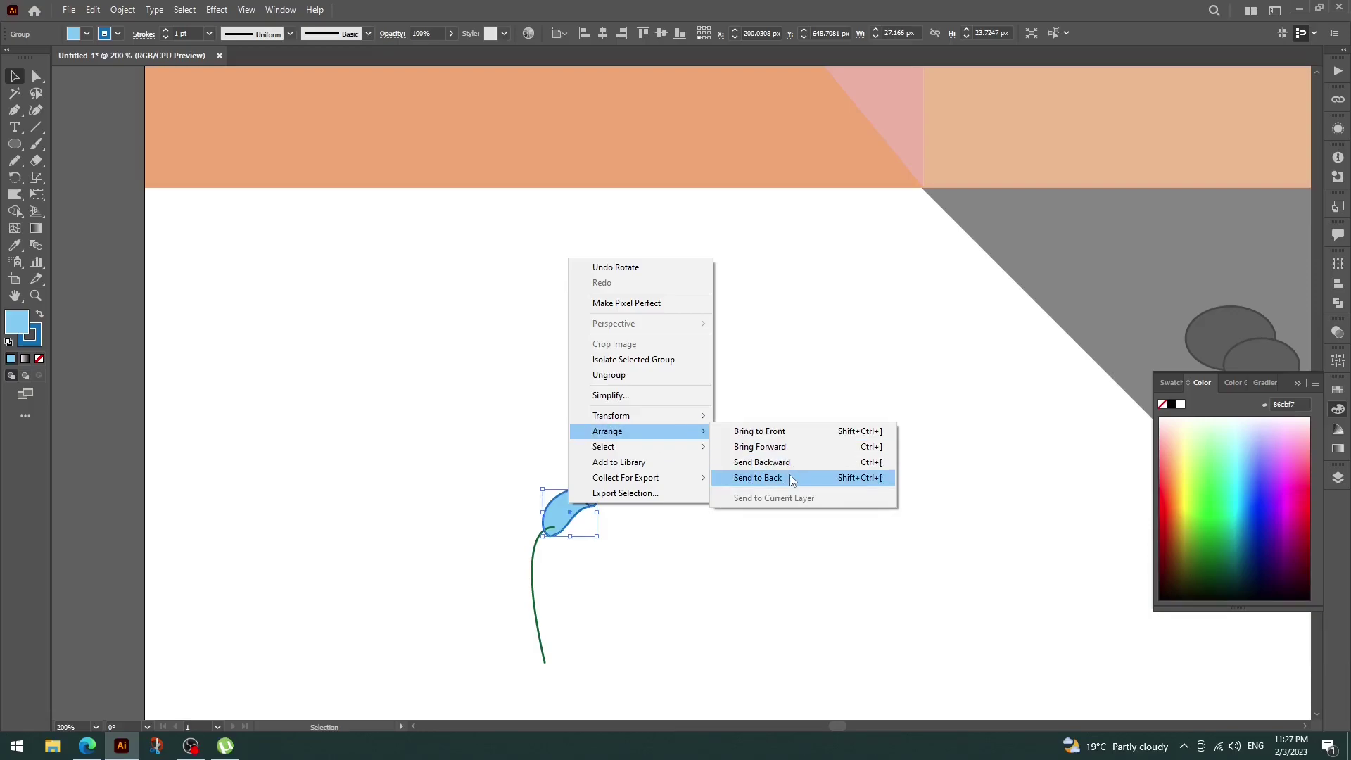
pyautogui.click(790, 478)
pyautogui.click(532, 591)
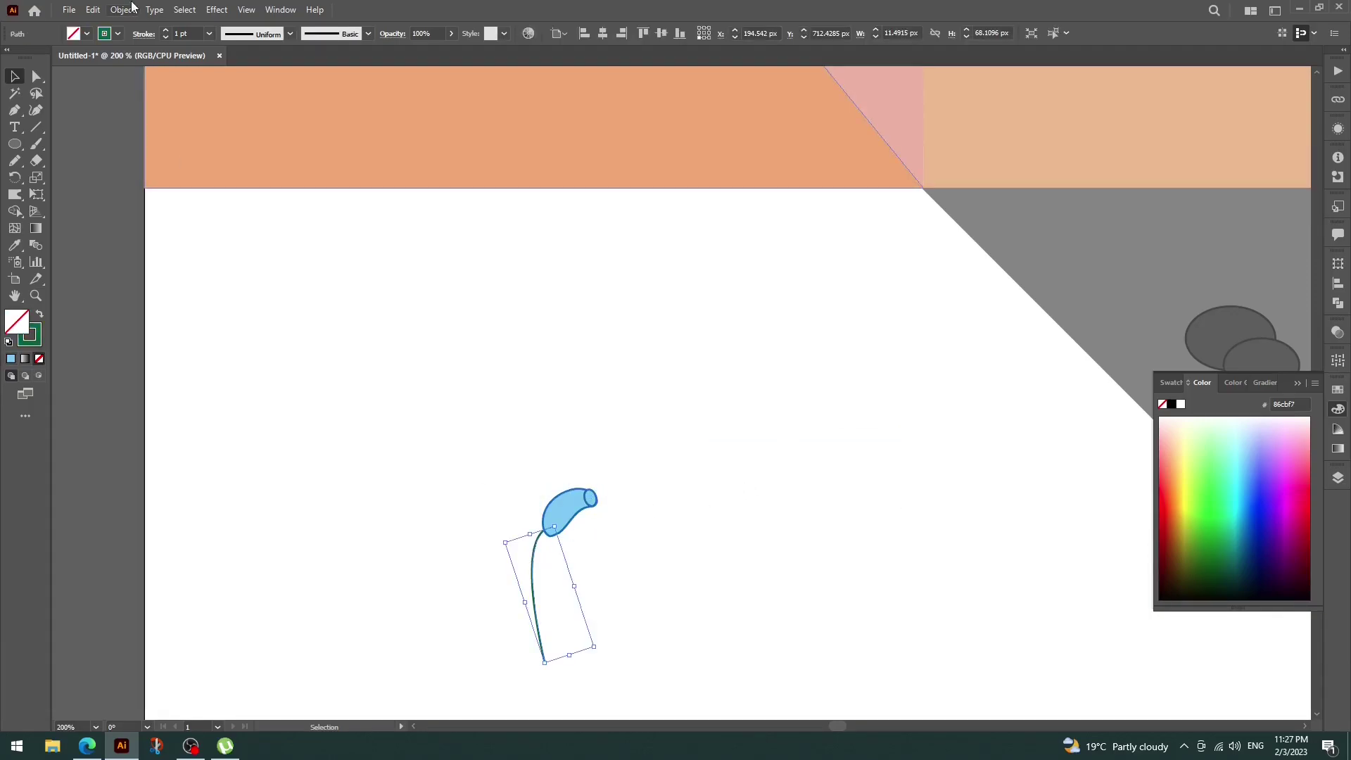
pyautogui.click(164, 30)
pyautogui.click(339, 292)
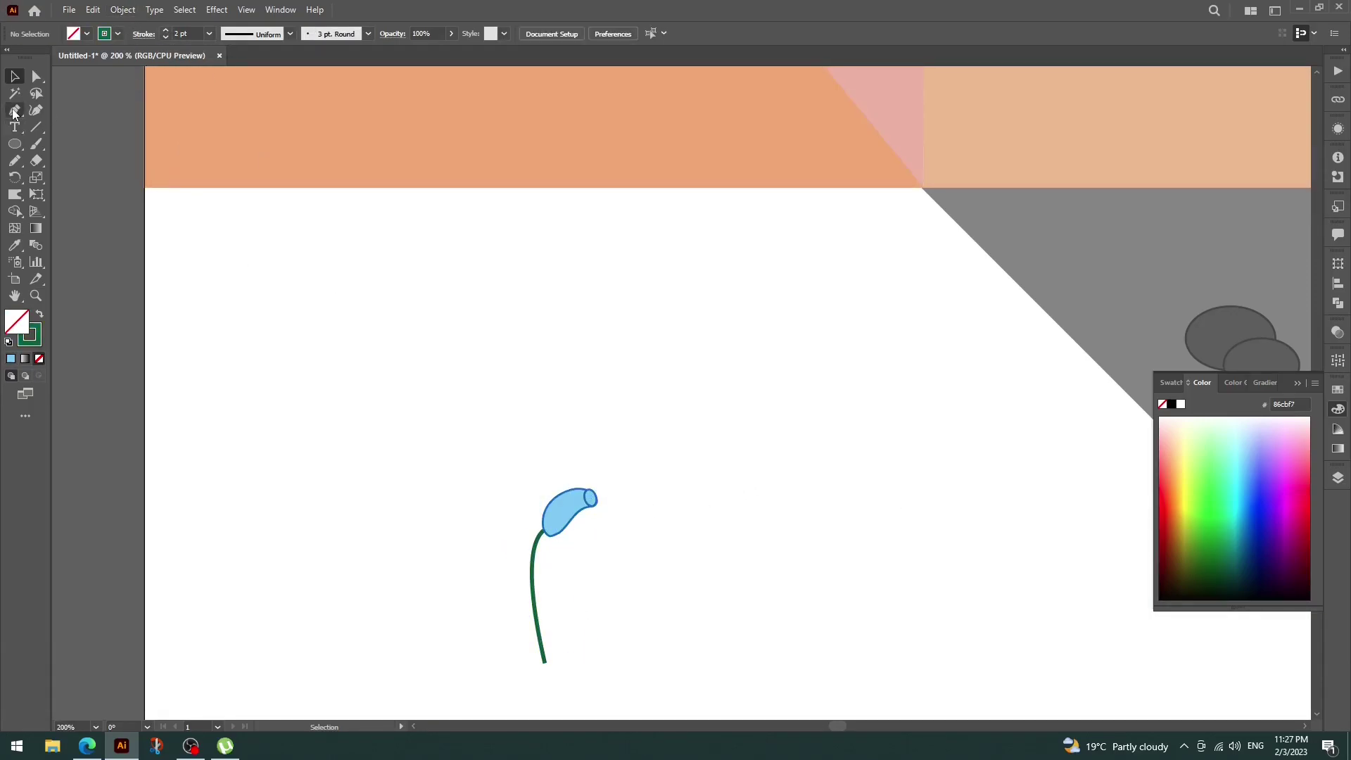
pyautogui.rightClick(14, 144)
pyautogui.click(62, 174)
# - Draw a small square left of the stem and round opposite corners into a leaf
pyautogui.rightClick(14, 144)
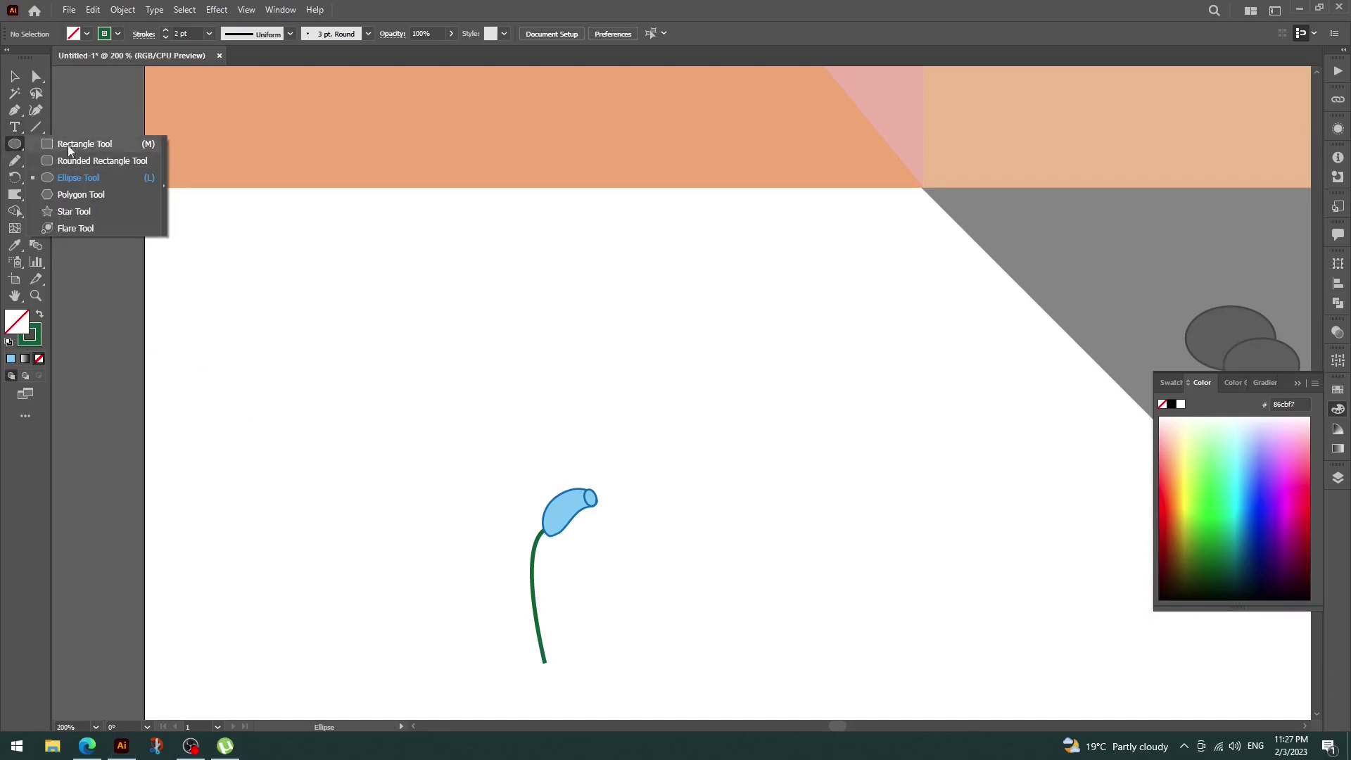
pyautogui.click(62, 158)
pyautogui.moveTo(299, 432); pyautogui.dragTo(316, 454)
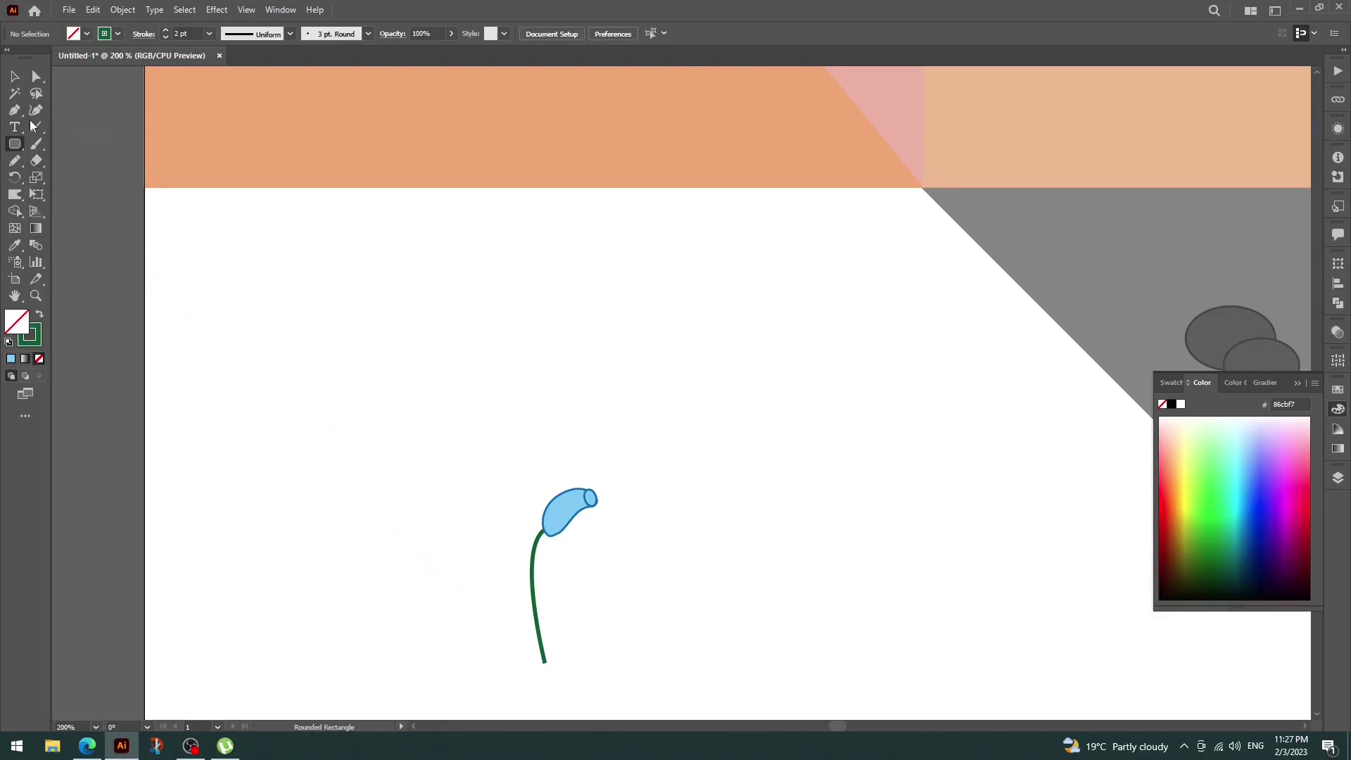
pyautogui.rightClick(14, 144)
pyautogui.click(70, 140)
pyautogui.moveTo(278, 366); pyautogui.dragTo(295, 384)
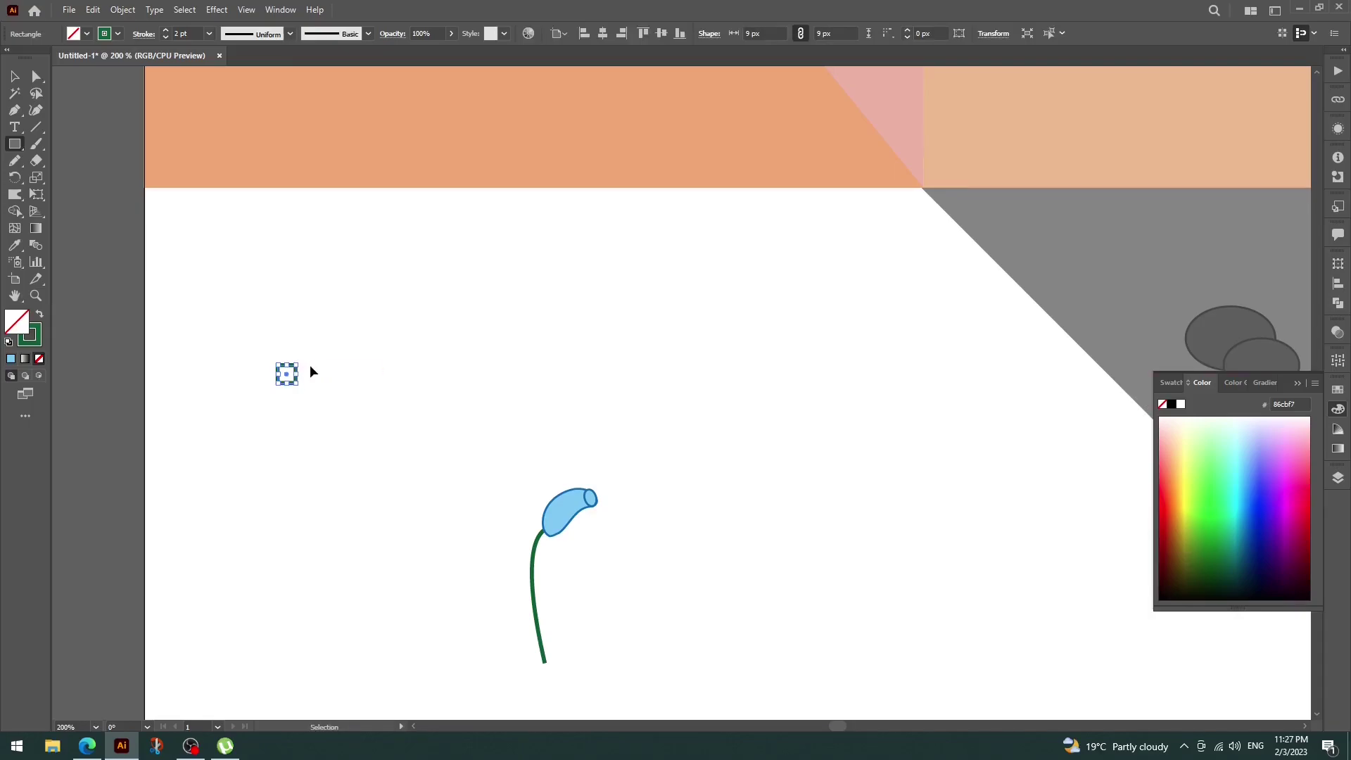
pyautogui.hotkey('ctrl', '=')
pyautogui.hotkey('ctrl', '=')
pyautogui.hotkey('ctrl', '=')
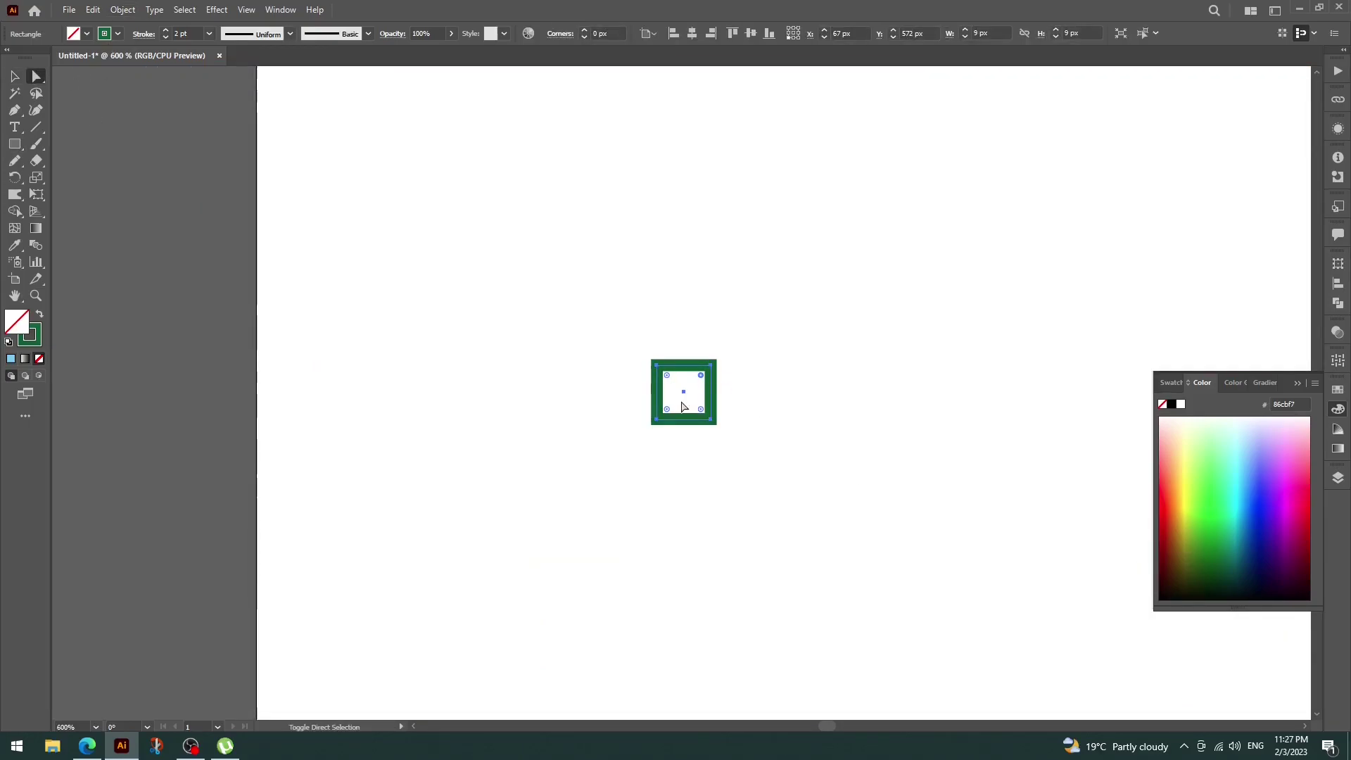
pyautogui.moveTo(667, 416); pyautogui.dragTo(732, 368)
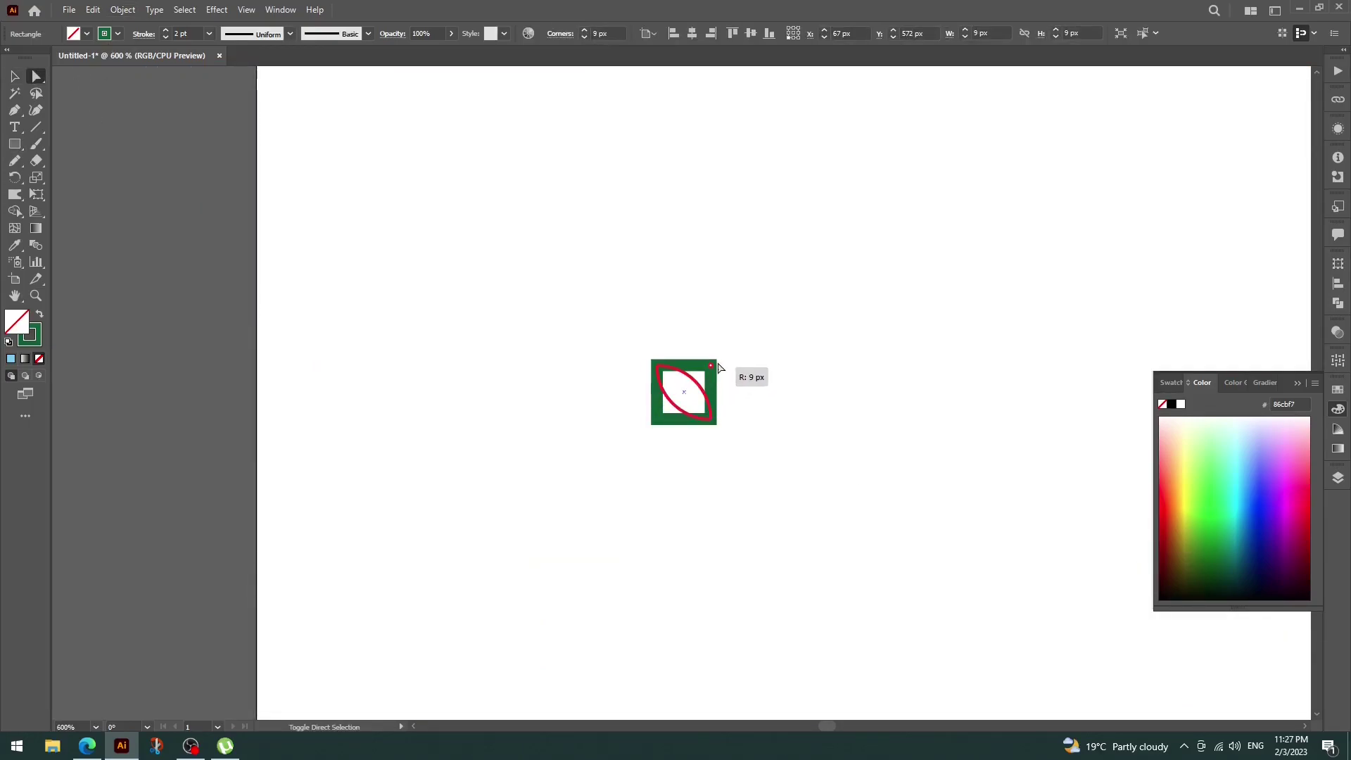
# - Fill the leaf with darker green 009245 and thin its outline to 0.5 pt
pyautogui.click(87, 33)
pyautogui.click(48, 67)
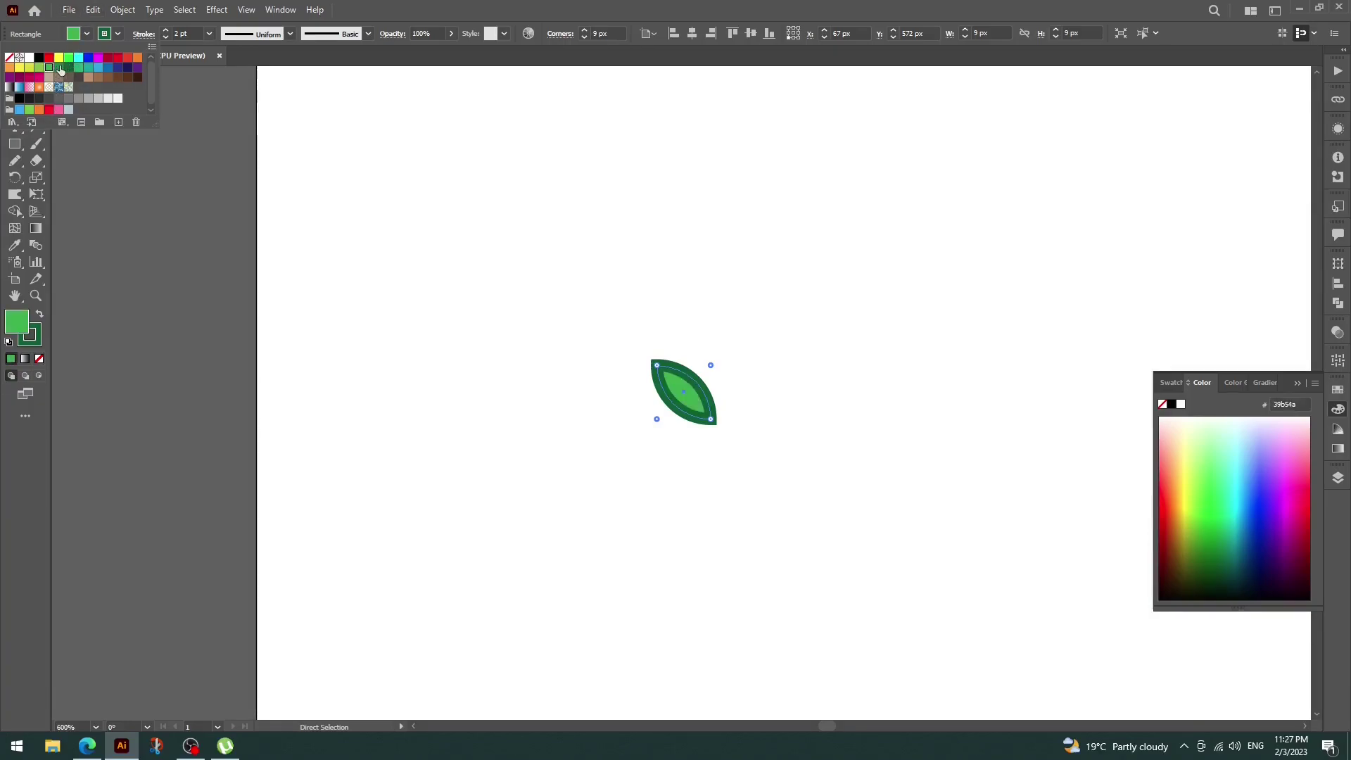
pyautogui.click(166, 38)
pyautogui.click(167, 37)
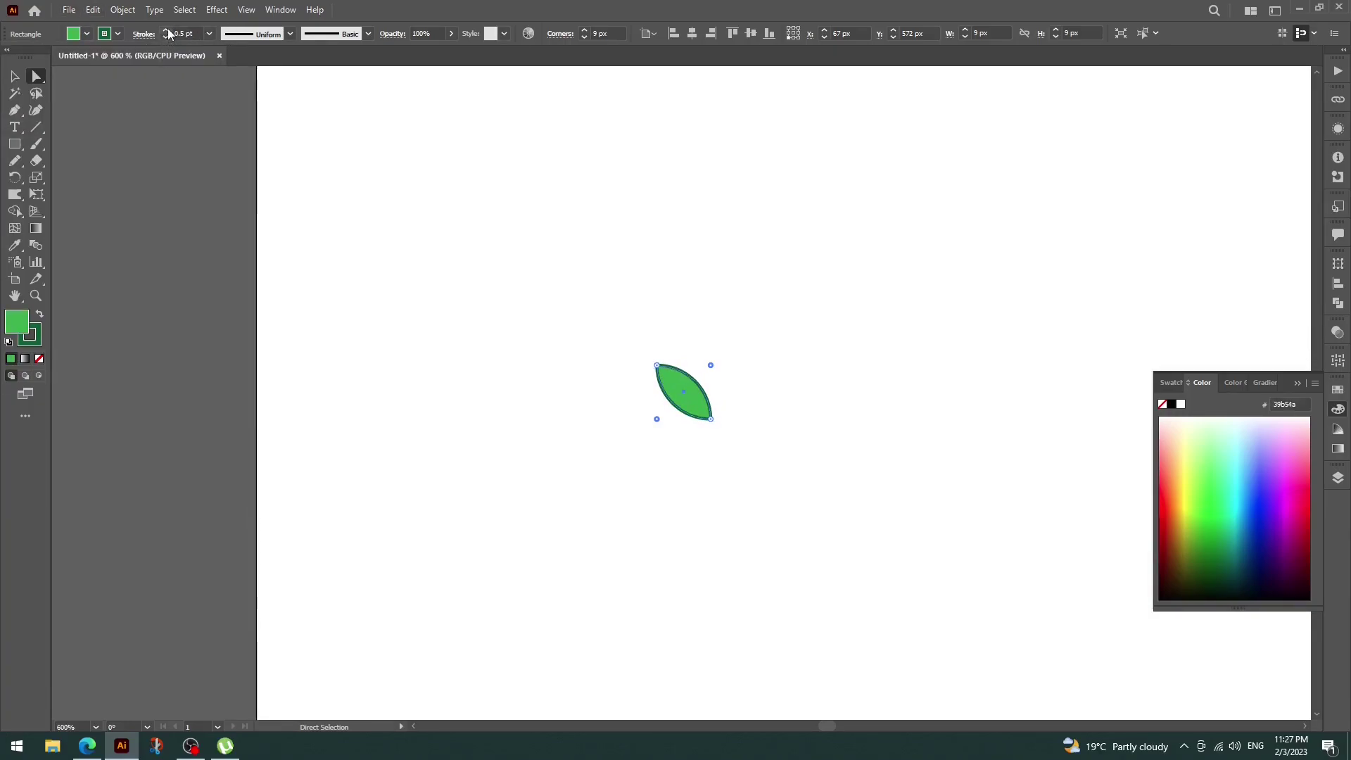
pyautogui.click(87, 33)
pyautogui.click(56, 67)
pyautogui.click(577, 319)
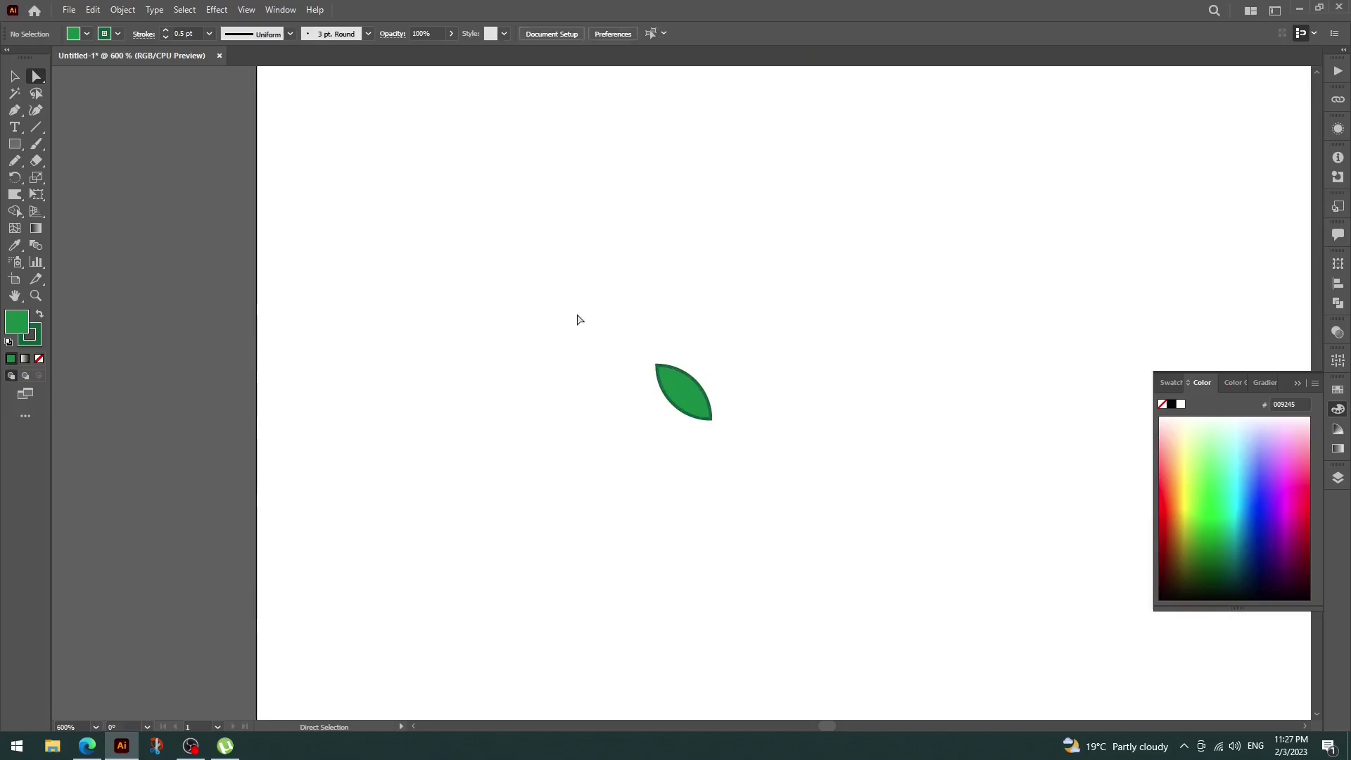
# - Place a reflected copy of the leaf on the opposite side of the stem
pyautogui.hotkey('ctrl', '-')
pyautogui.hotkey('ctrl', '-')
pyautogui.hotkey('ctrl', '-')
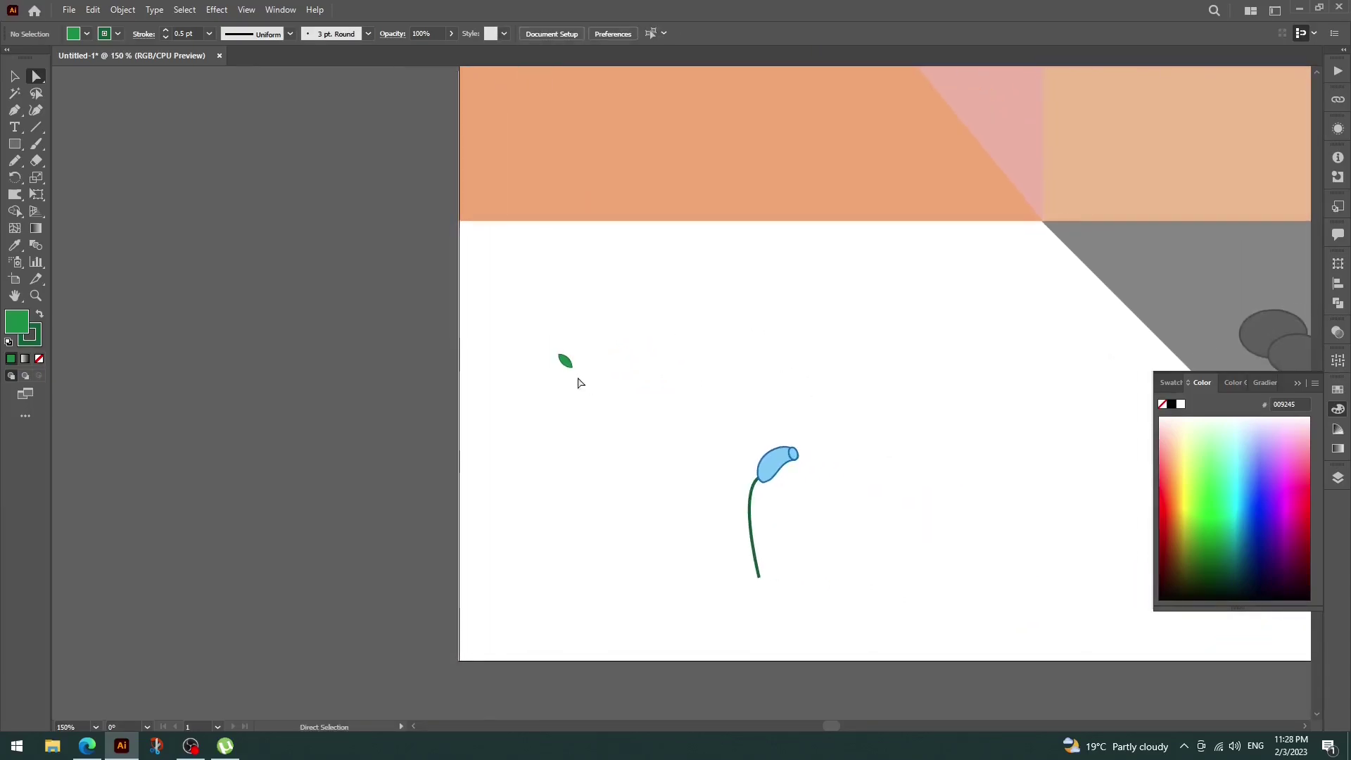
pyautogui.click(567, 365)
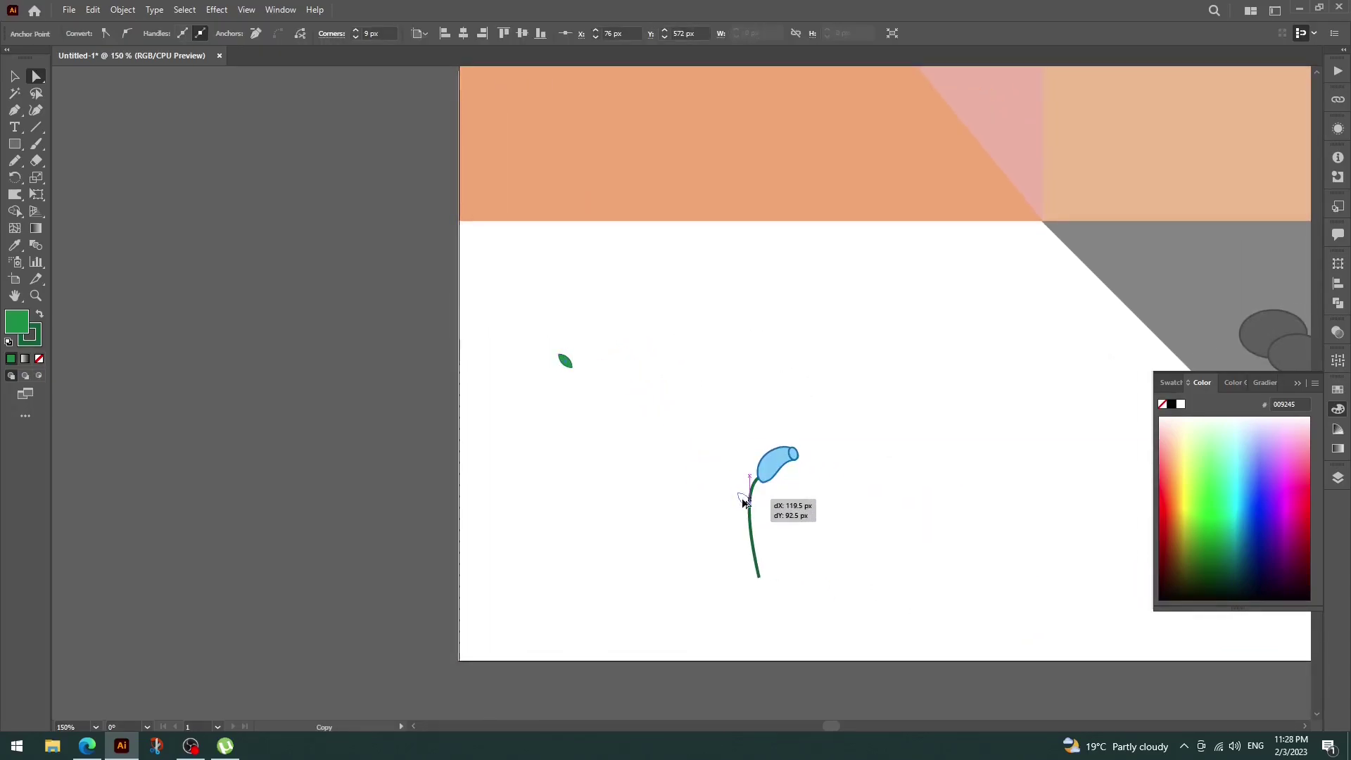
pyautogui.moveTo(585, 373); pyautogui.dragTo(772, 533)
pyautogui.rightClick(771, 534)
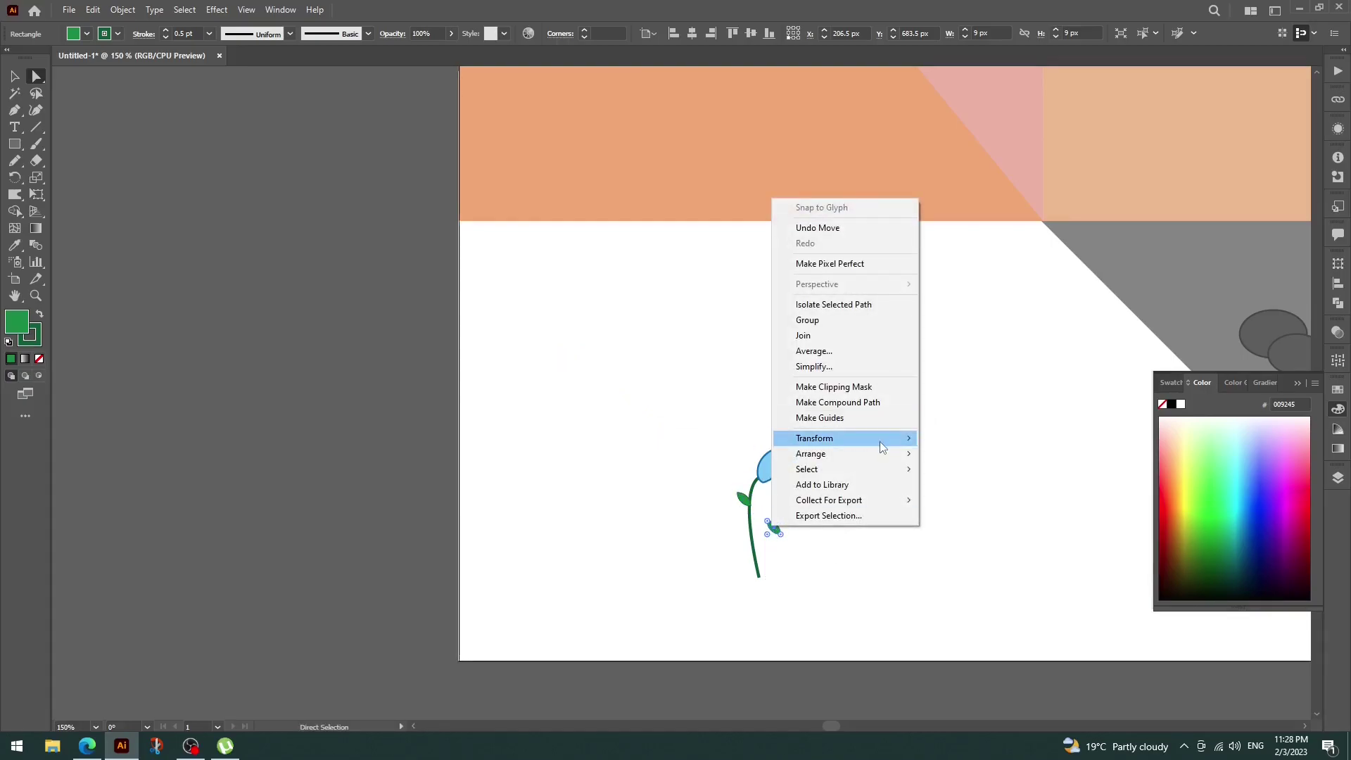
pyautogui.click(956, 470)
pyautogui.press('Return')
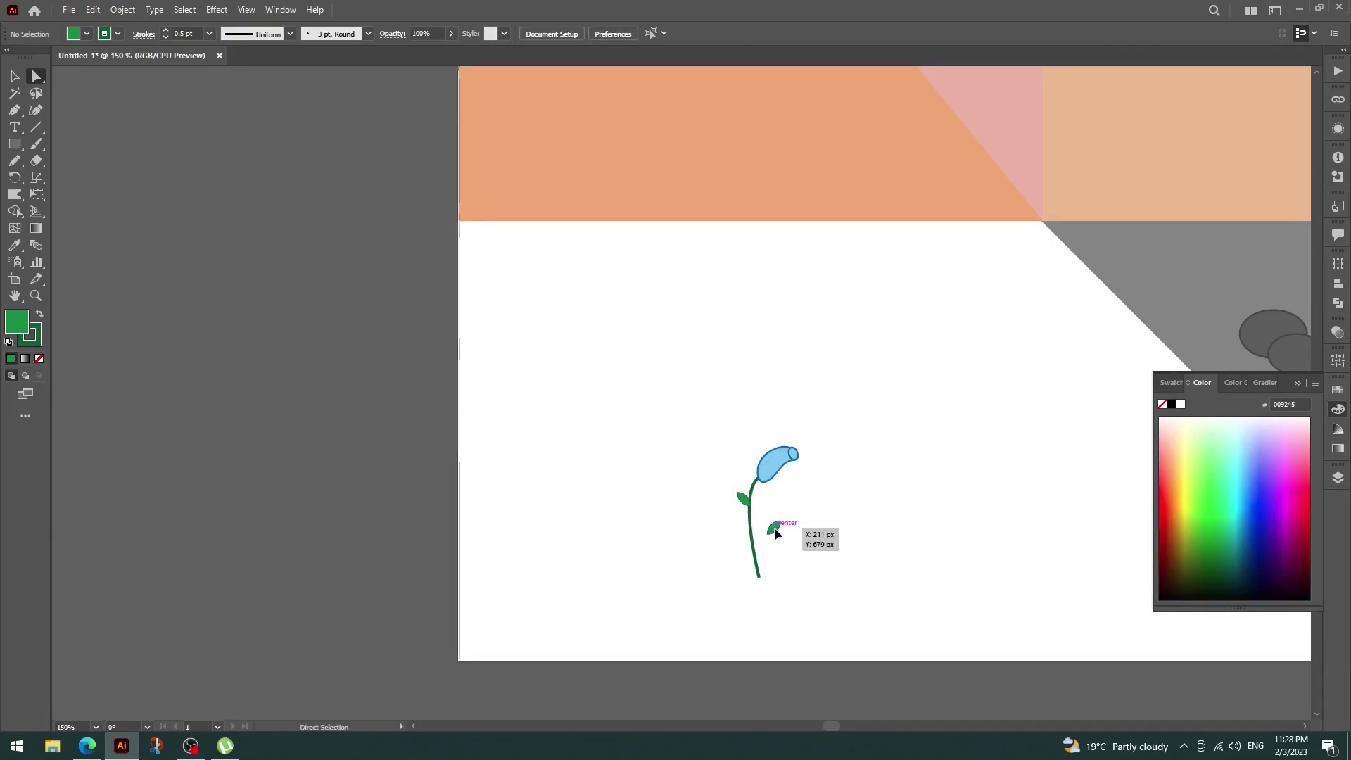
pyautogui.moveTo(774, 527); pyautogui.dragTo(758, 520)
pyautogui.click(651, 406)
# - Select the blue flower group with its leaves and shift it right onto the grey ground
pyautogui.moveTo(731, 440); pyautogui.dragTo(825, 612)
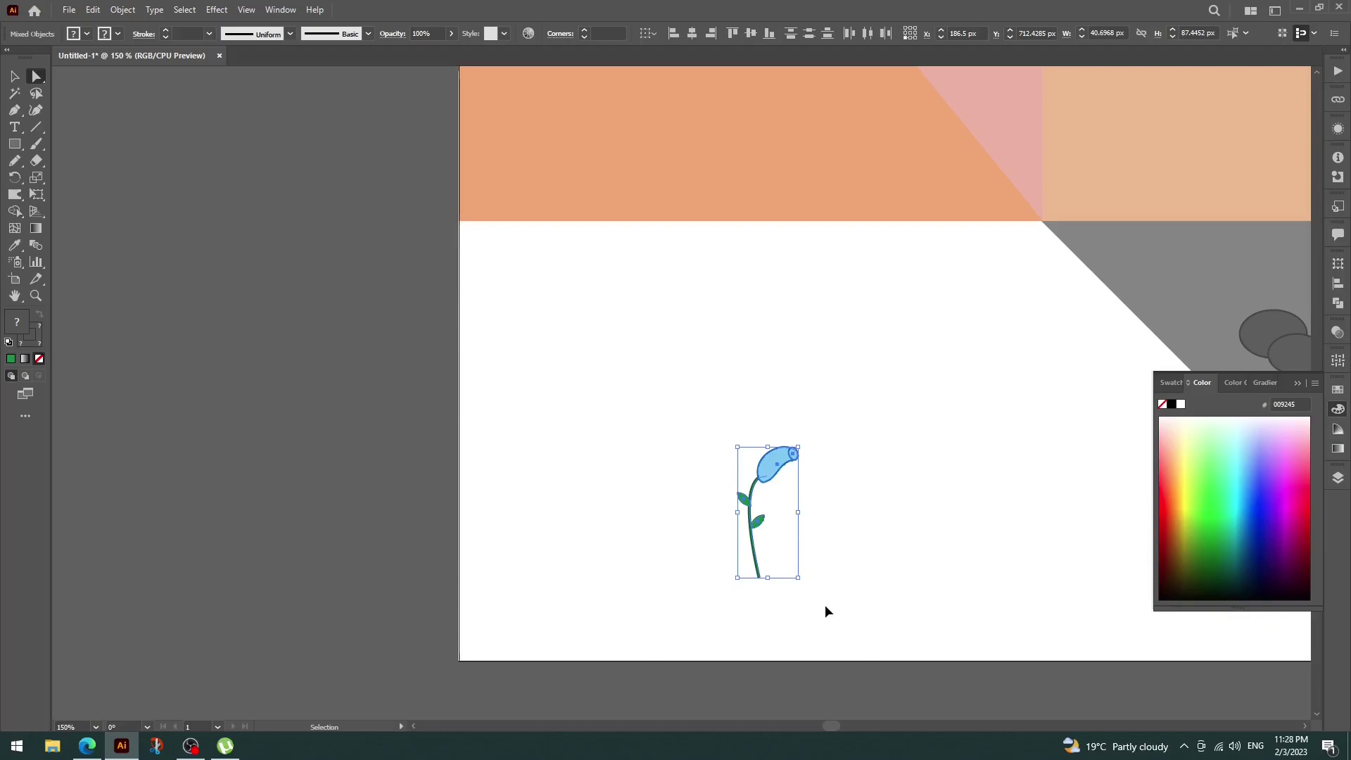
pyautogui.click(1297, 382)
pyautogui.hotkey('ctrl', '-')
pyautogui.hotkey('ctrl', '-')
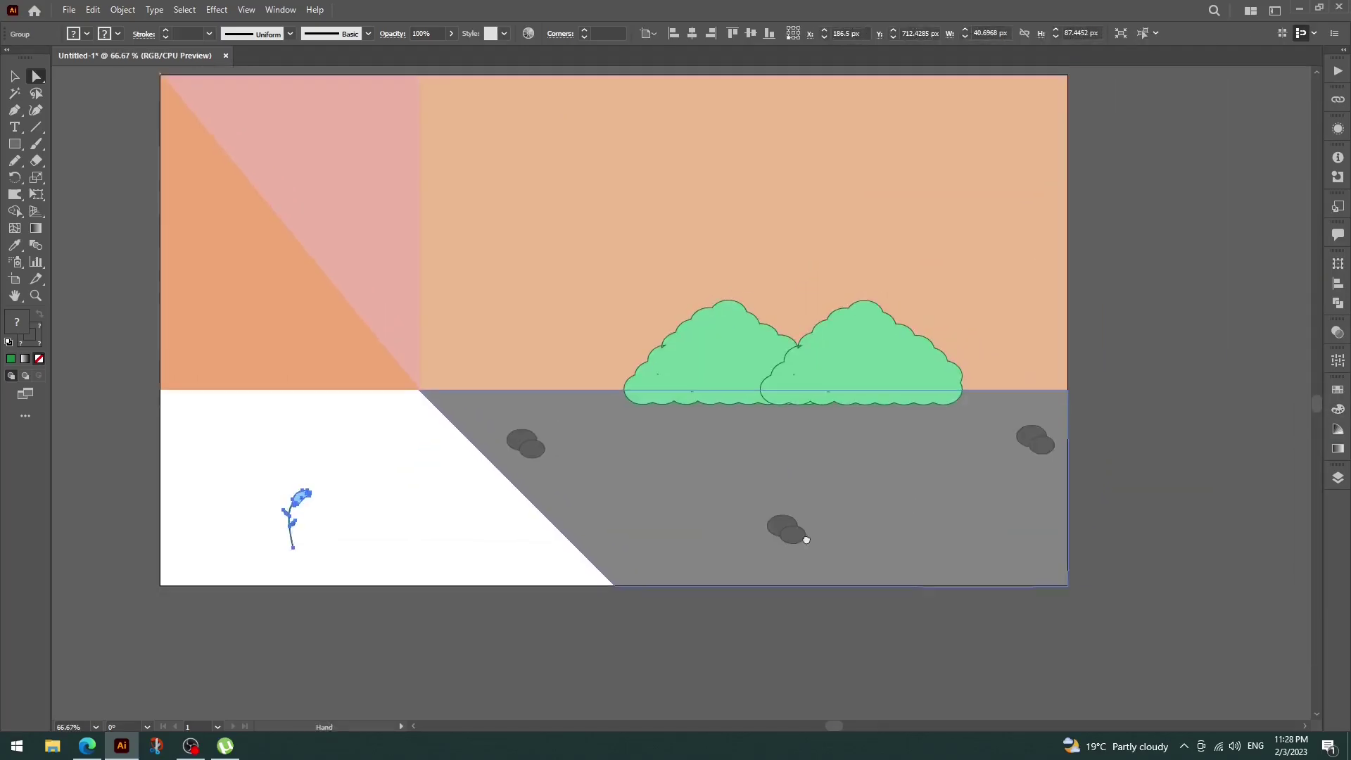
pyautogui.click(310, 534)
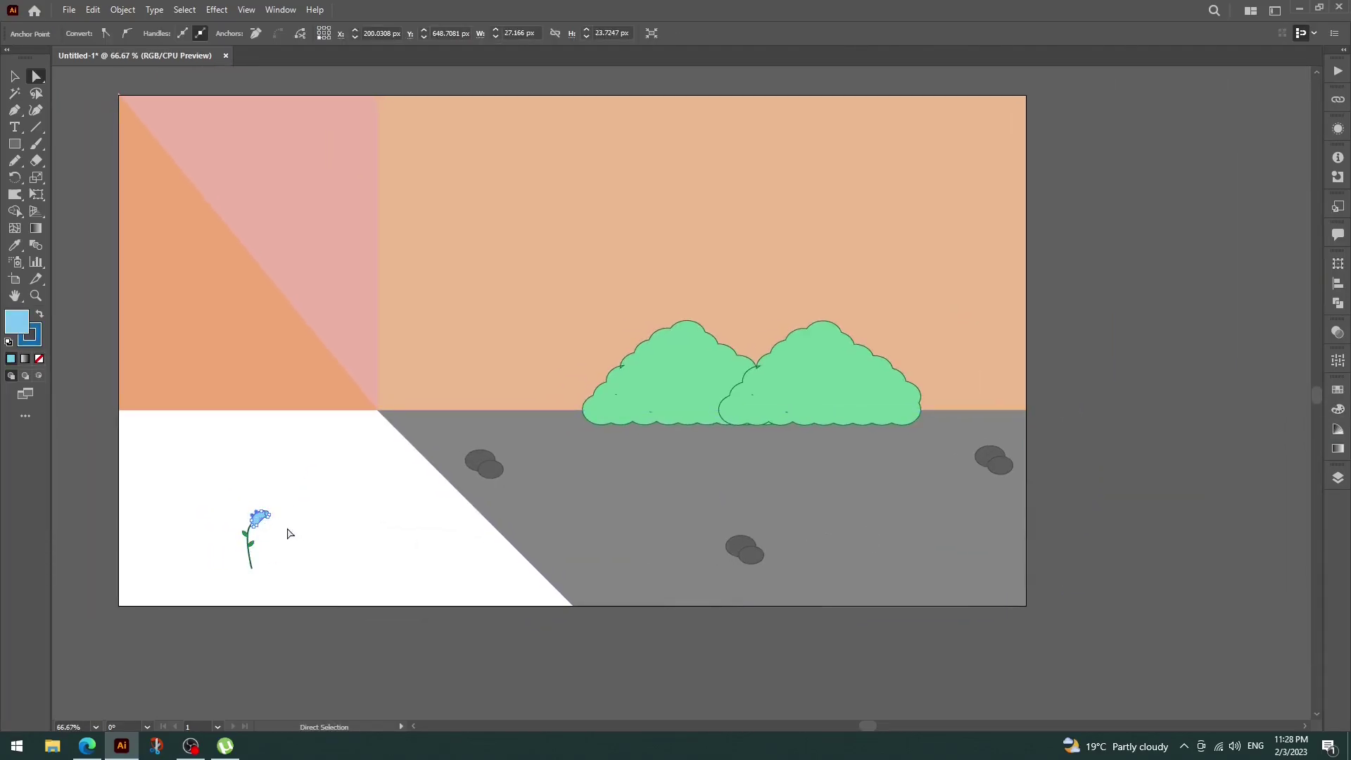
pyautogui.moveTo(205, 484); pyautogui.dragTo(313, 591)
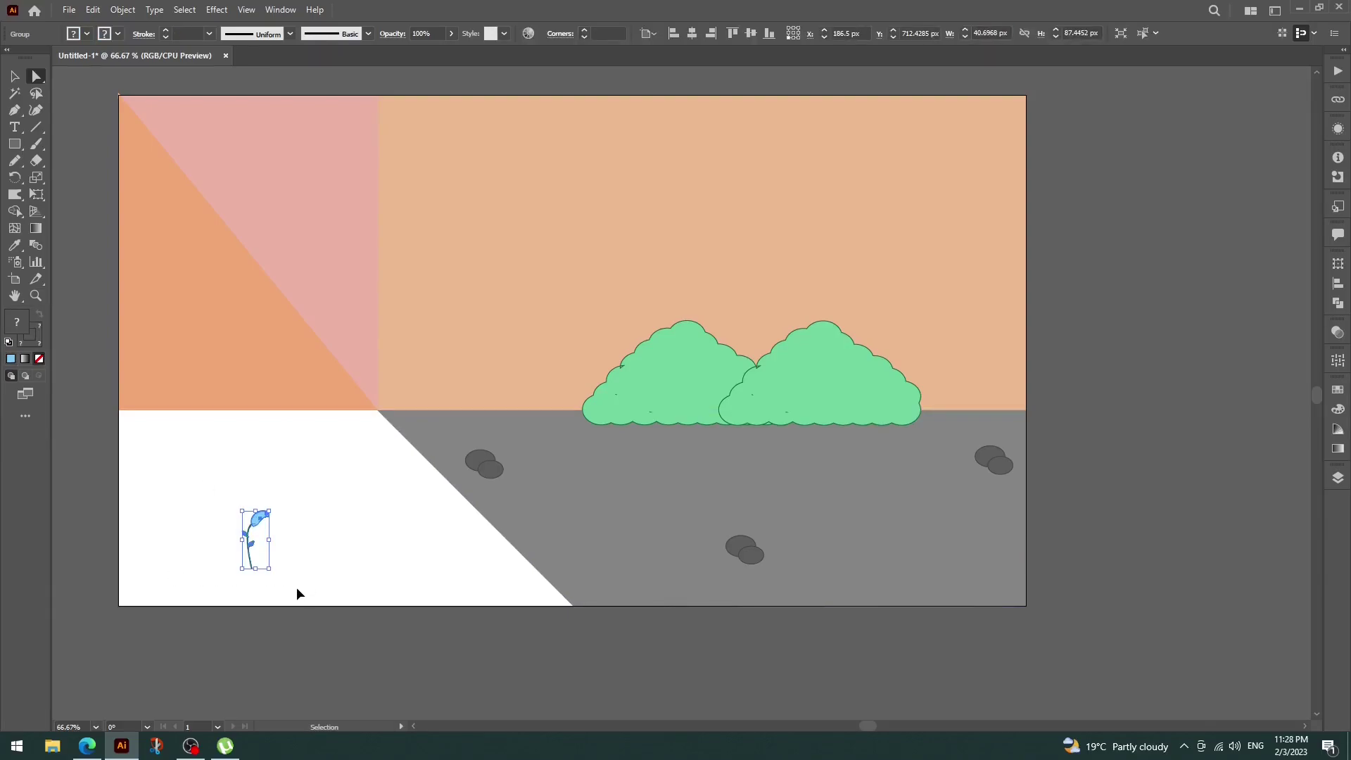
pyautogui.hotkey('shift', 'Right')
pyautogui.hotkey('shift', 'Right')
pyautogui.hotkey('shift', 'Right')
pyautogui.hotkey('shift', 'Right')
pyautogui.hotkey('shift', 'Right')
pyautogui.hotkey('shift', 'Right')
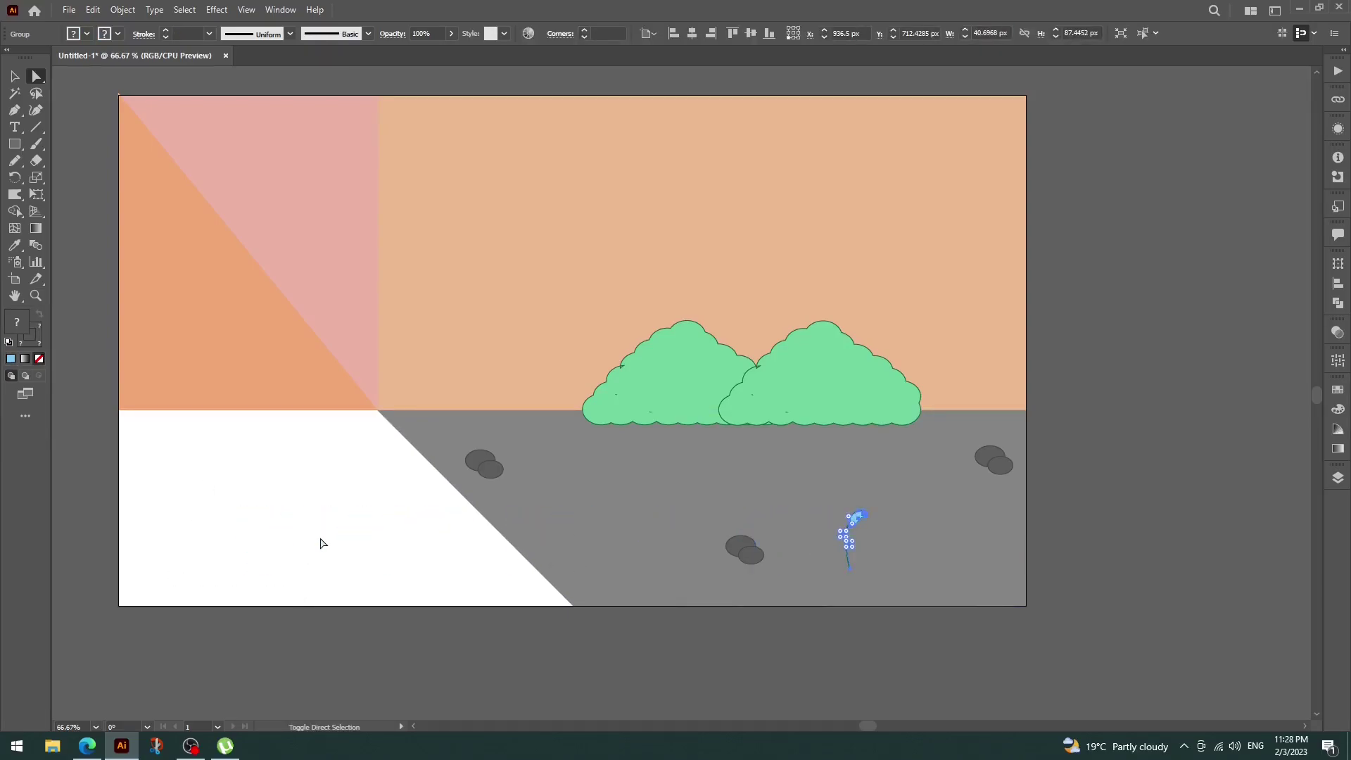
pyautogui.click(955, 521)
pyautogui.press('v')
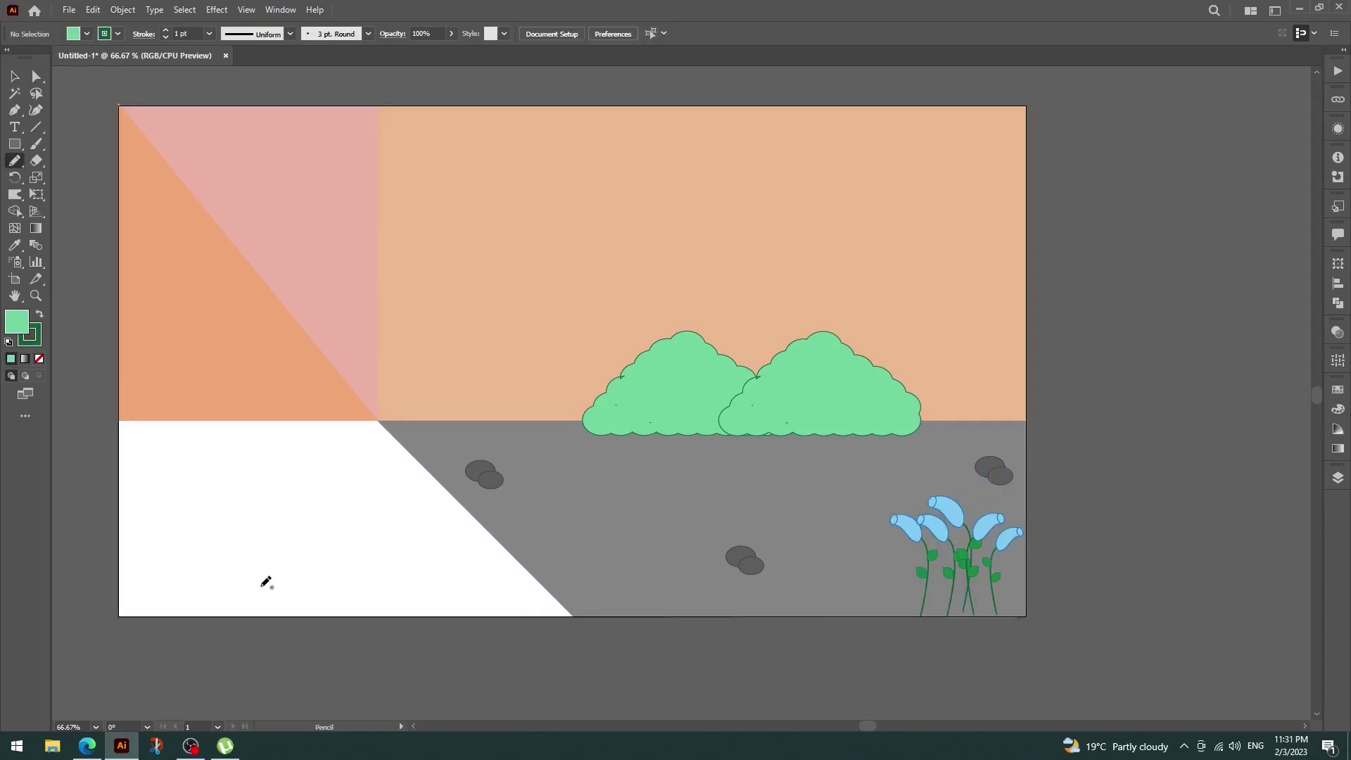
# - Draw a grass clump with the Pencil and fill it with the bush's light green
pyautogui.moveTo(273, 585); pyautogui.dragTo(313, 585)
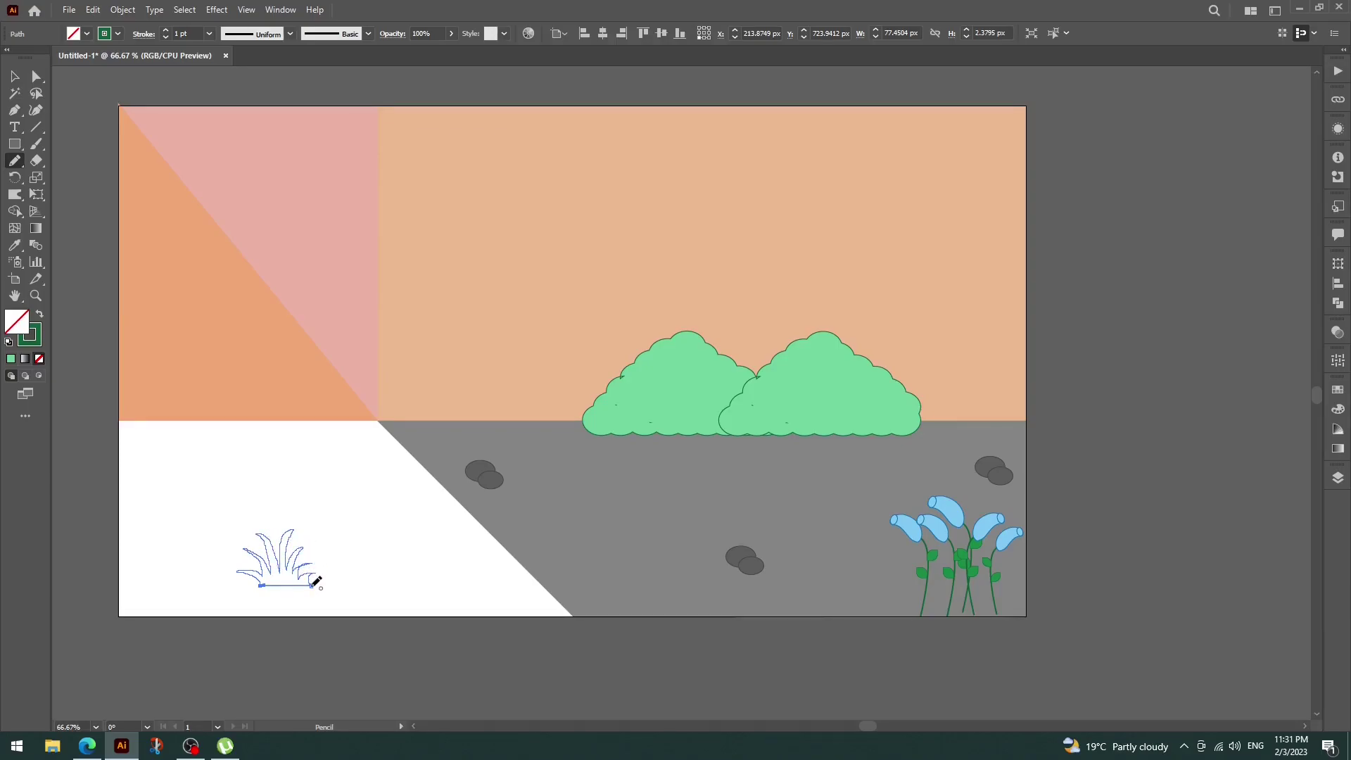
pyautogui.hotkey('ctrl', 'a')
pyautogui.press('i')
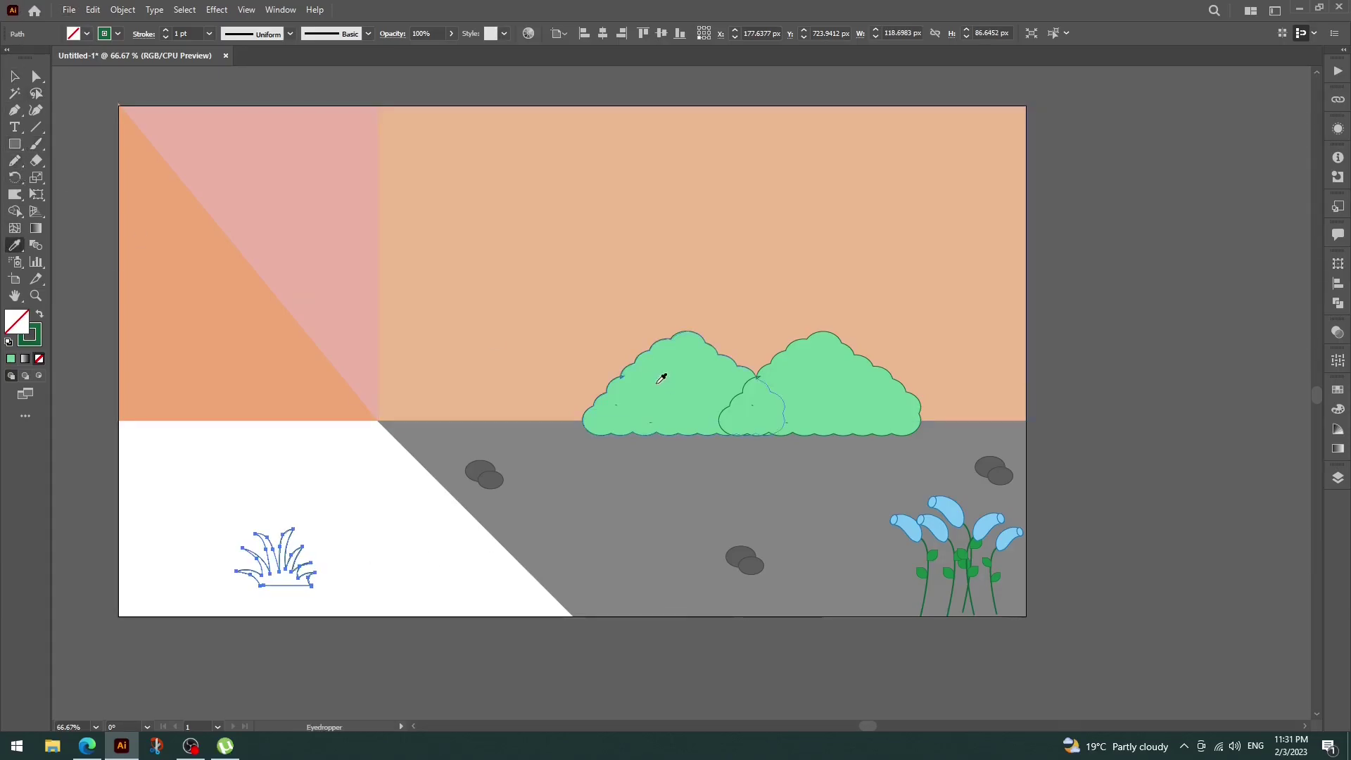
pyautogui.click(661, 377)
pyautogui.press('v')
pyautogui.click(148, 595)
# - Place copies of the grass clump at the flowers' base and onto the grey ground
pyautogui.moveTo(250, 577)
pyautogui.mouseDown()
pyautogui.moveTo(967, 596)
pyautogui.moveTo(901, 604)
pyautogui.moveTo(1003, 610)
pyautogui.mouseUp()
pyautogui.click(1168, 644)
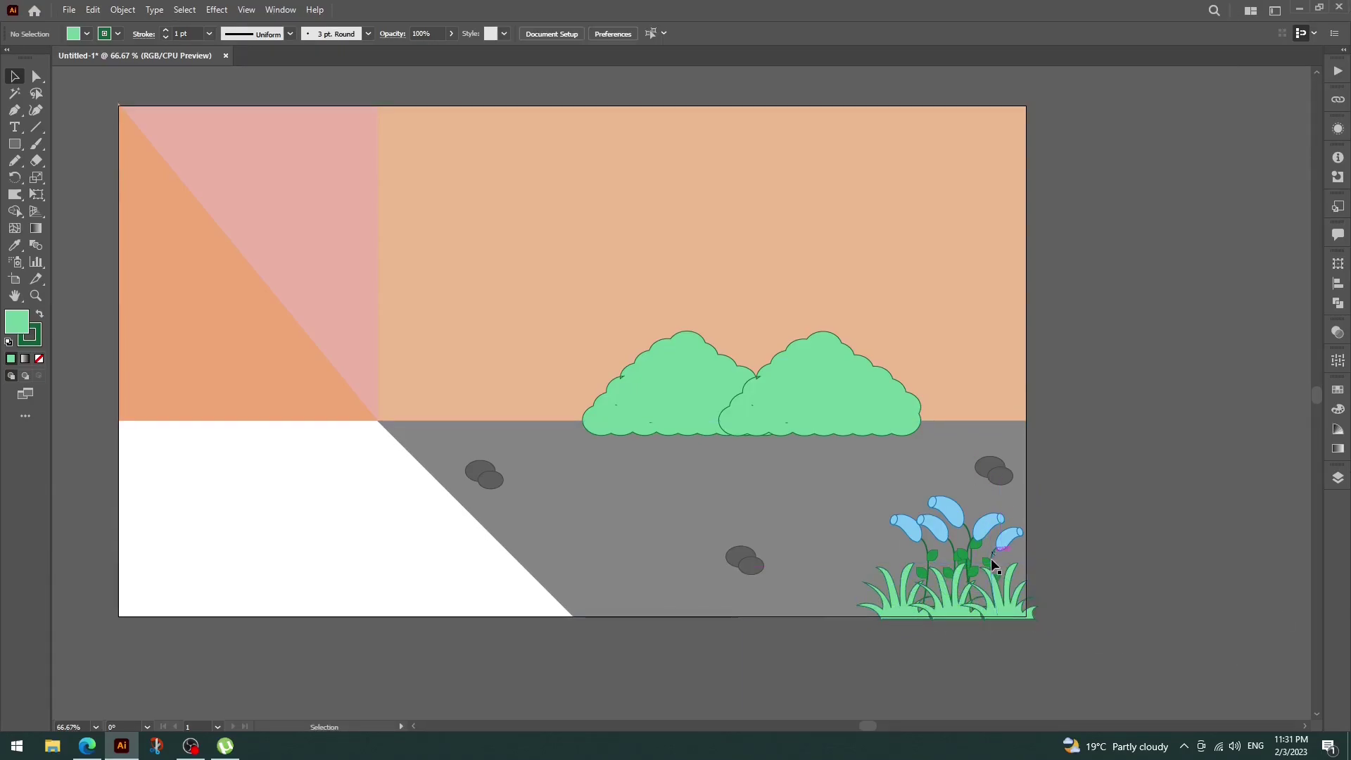
pyautogui.click(901, 609)
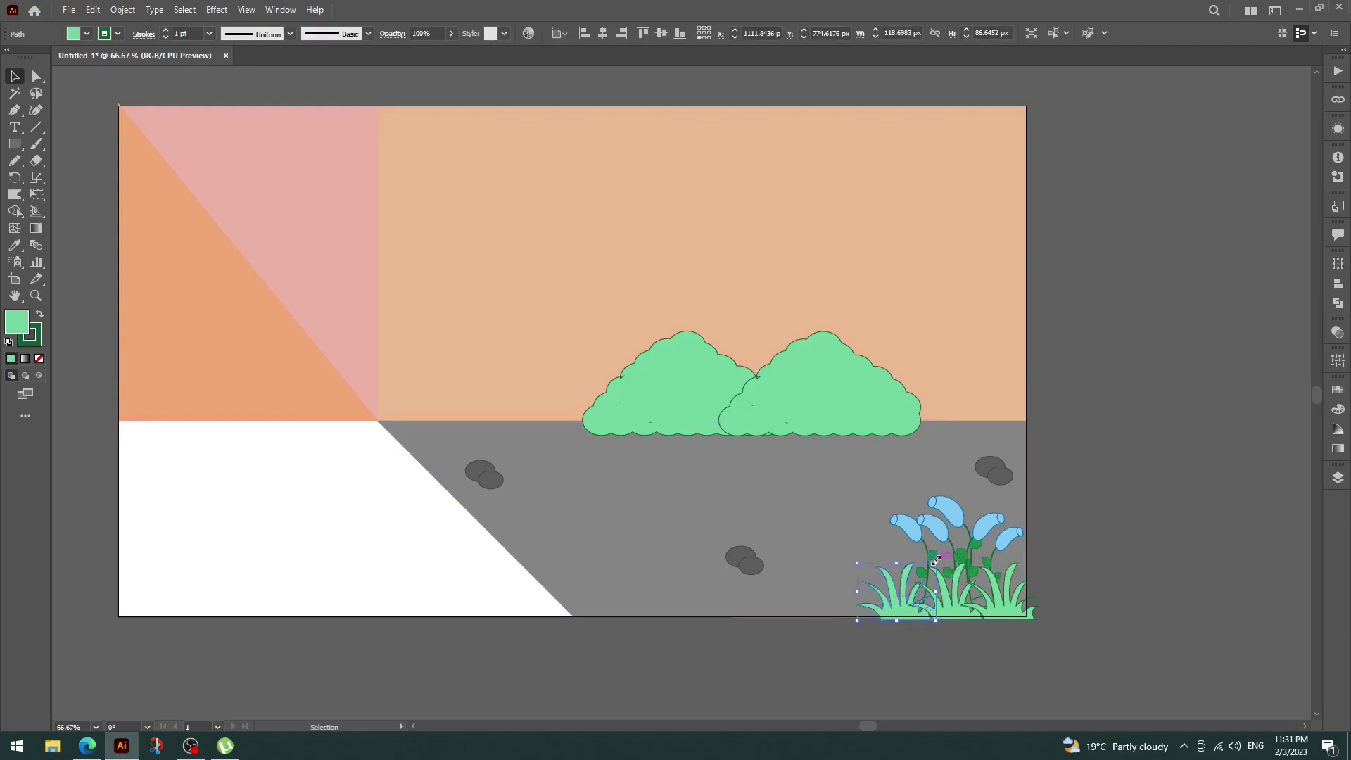
pyautogui.moveTo(902, 610); pyautogui.dragTo(632, 546)
pyautogui.moveTo(664, 498)
pyautogui.mouseDown()
pyautogui.moveTo(626, 524)
pyautogui.moveTo(538, 503)
pyautogui.moveTo(552, 515)
pyautogui.moveTo(922, 478)
pyautogui.moveTo(705, 593)
pyautogui.mouseUp()
# - Paste a slightly smaller copy of the window rectangle in front and centre both rectangles
pyautogui.click(1159, 625)
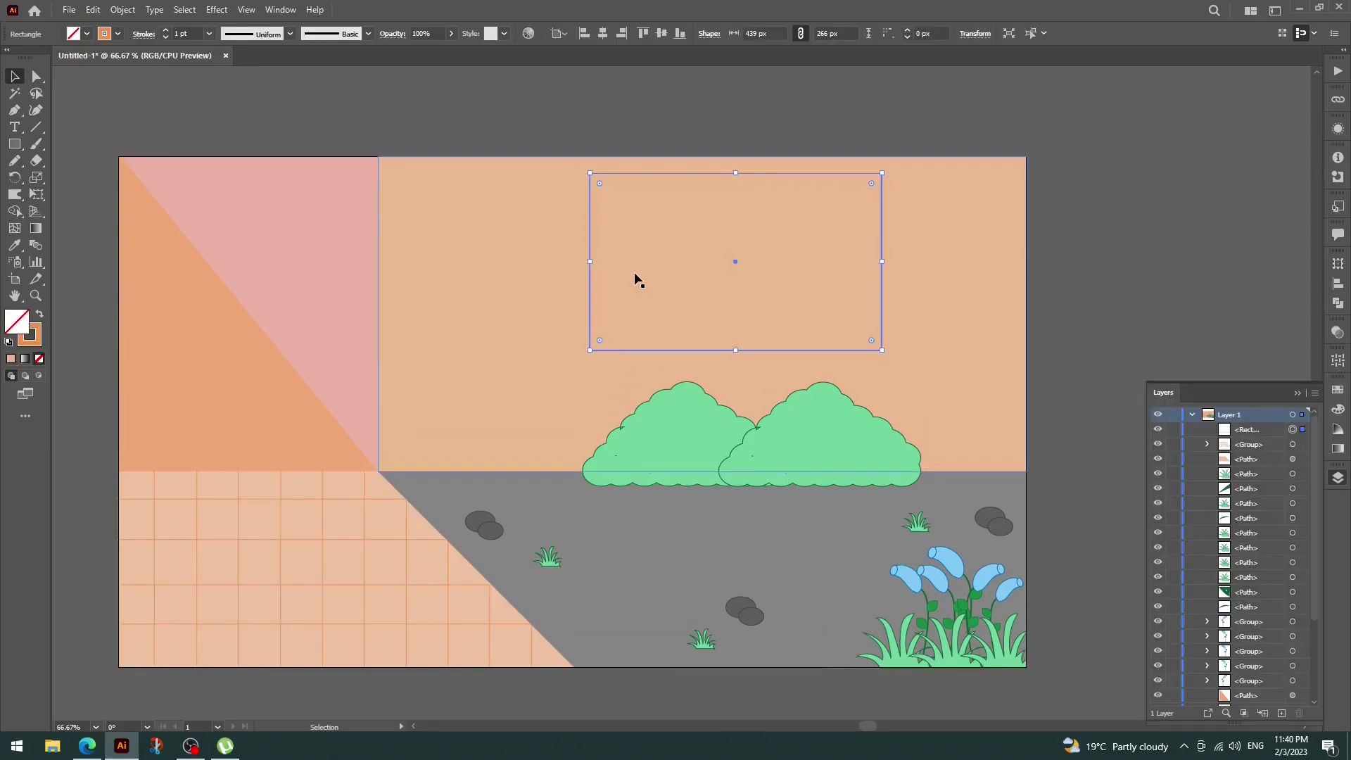
pyautogui.hotkey('ctrl', 'c')
pyautogui.hotkey('ctrl', 'f')
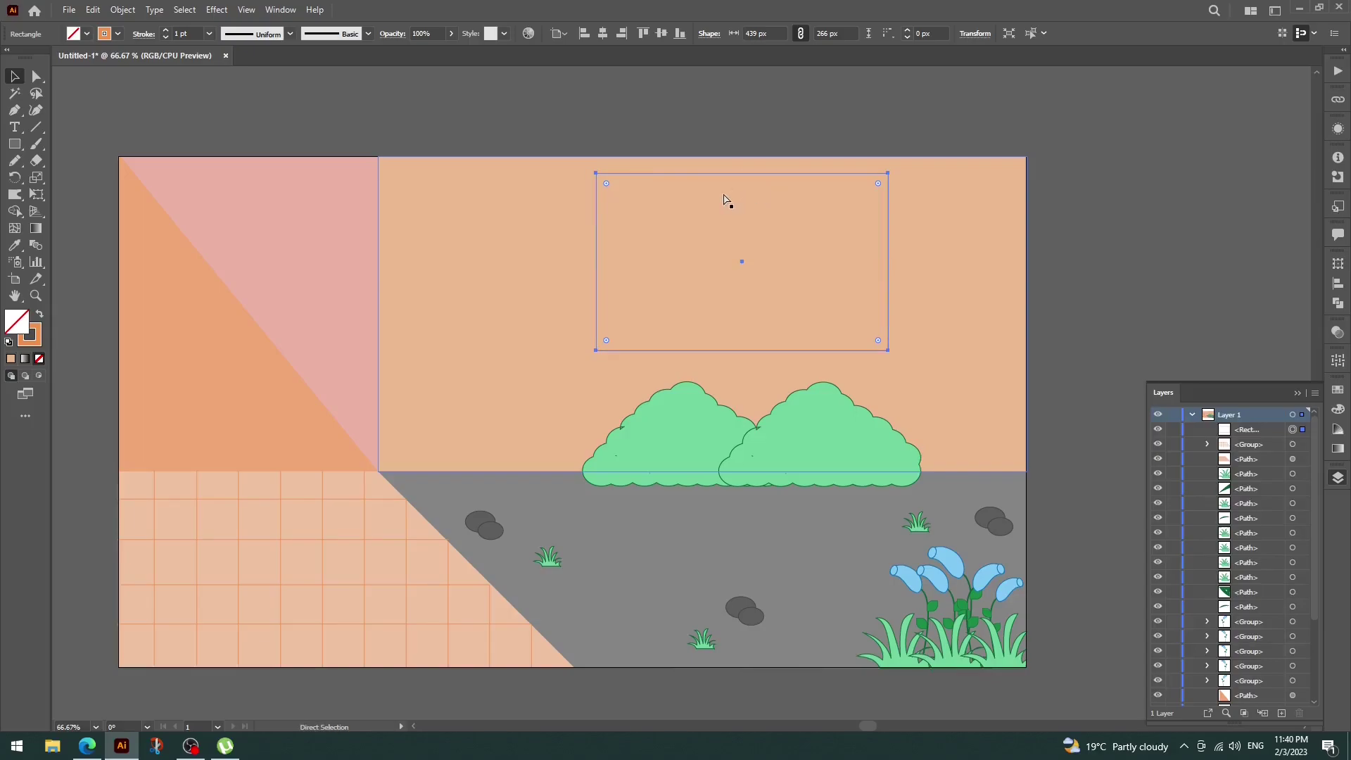
pyautogui.moveTo(887, 173); pyautogui.dragTo(887, 183)
pyautogui.keyDown('shift'); pyautogui.click(888, 176); pyautogui.keyUp('shift')
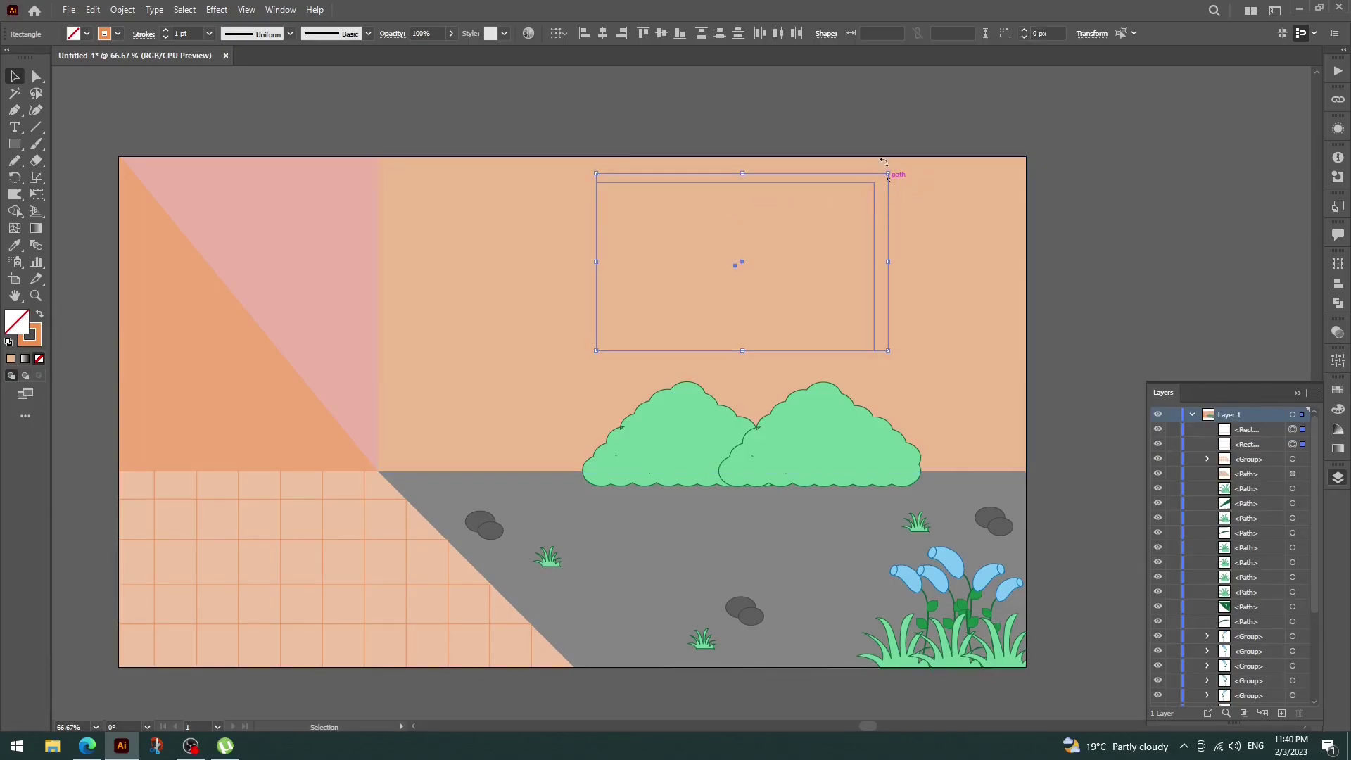
pyautogui.click(661, 33)
pyautogui.click(603, 34)
pyautogui.click(690, 82)
# - Split out the window frame with Shape Builder and colour it the darker orange wall colour
pyautogui.click(874, 183)
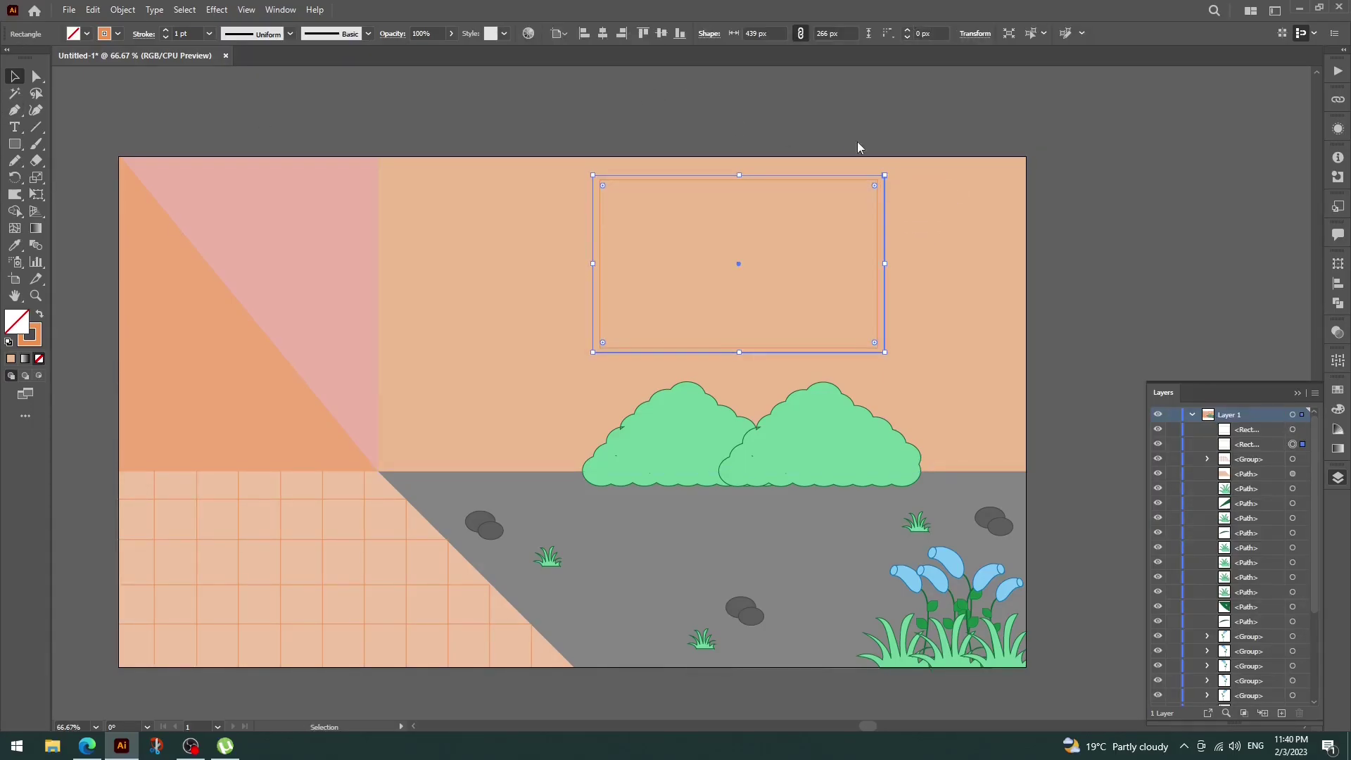
pyautogui.keyDown('shift'); pyautogui.click(809, 211); pyautogui.keyUp('shift')
pyautogui.click(15, 211)
pyautogui.click(880, 181)
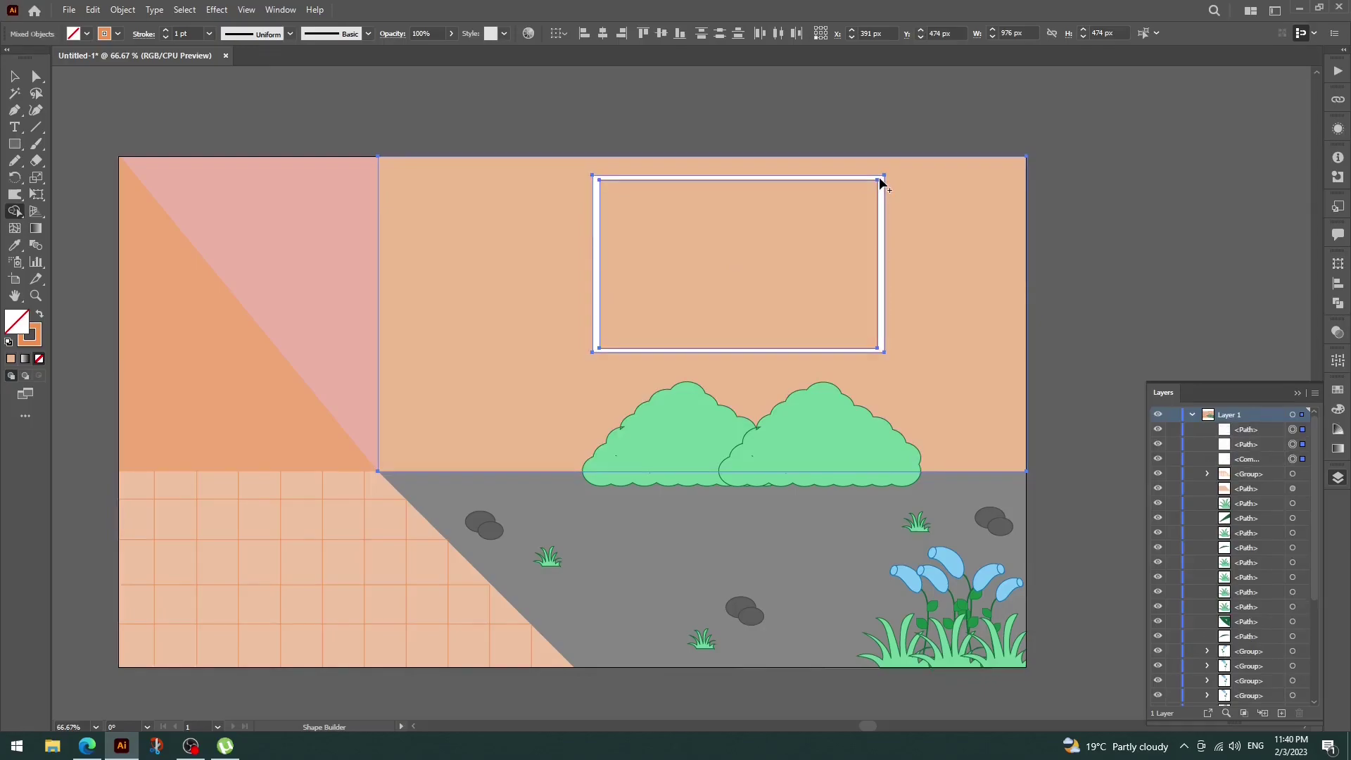
pyautogui.click(15, 77)
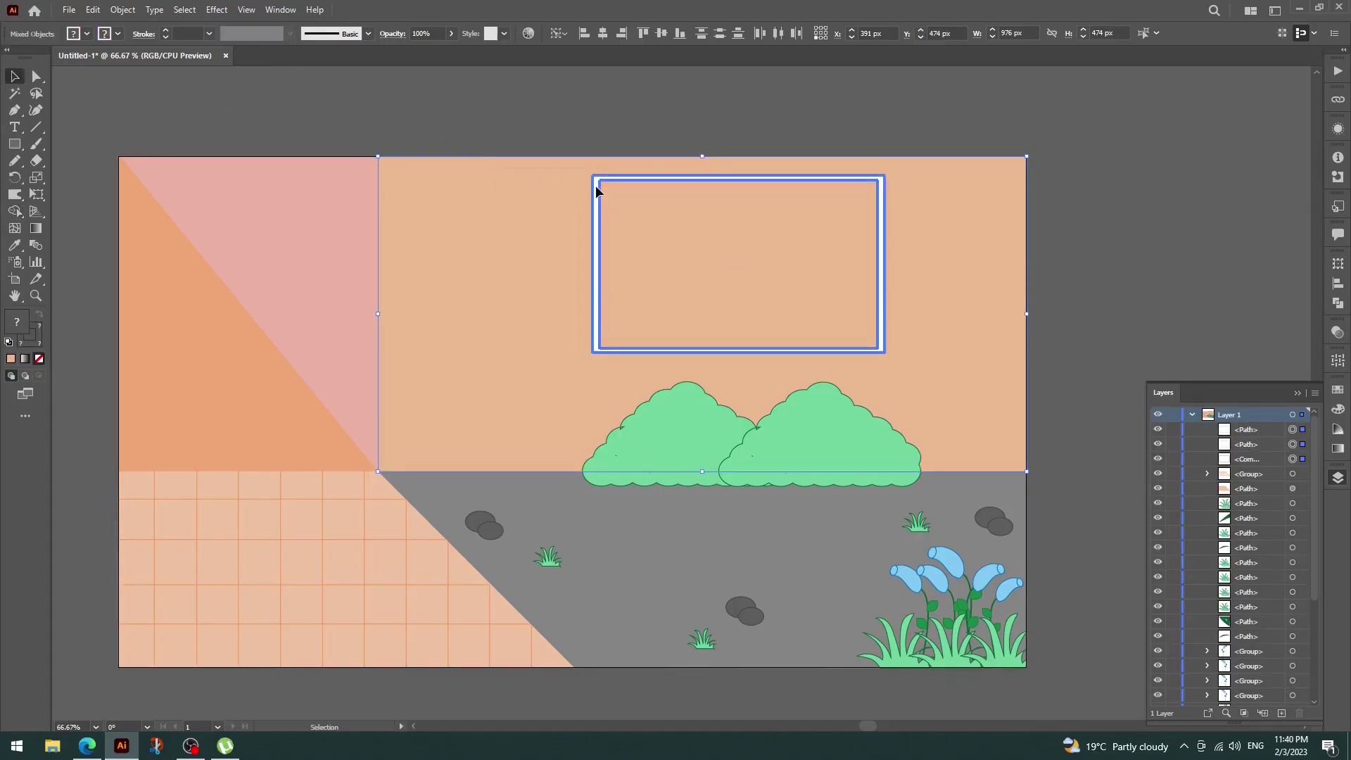
pyautogui.click(15, 244)
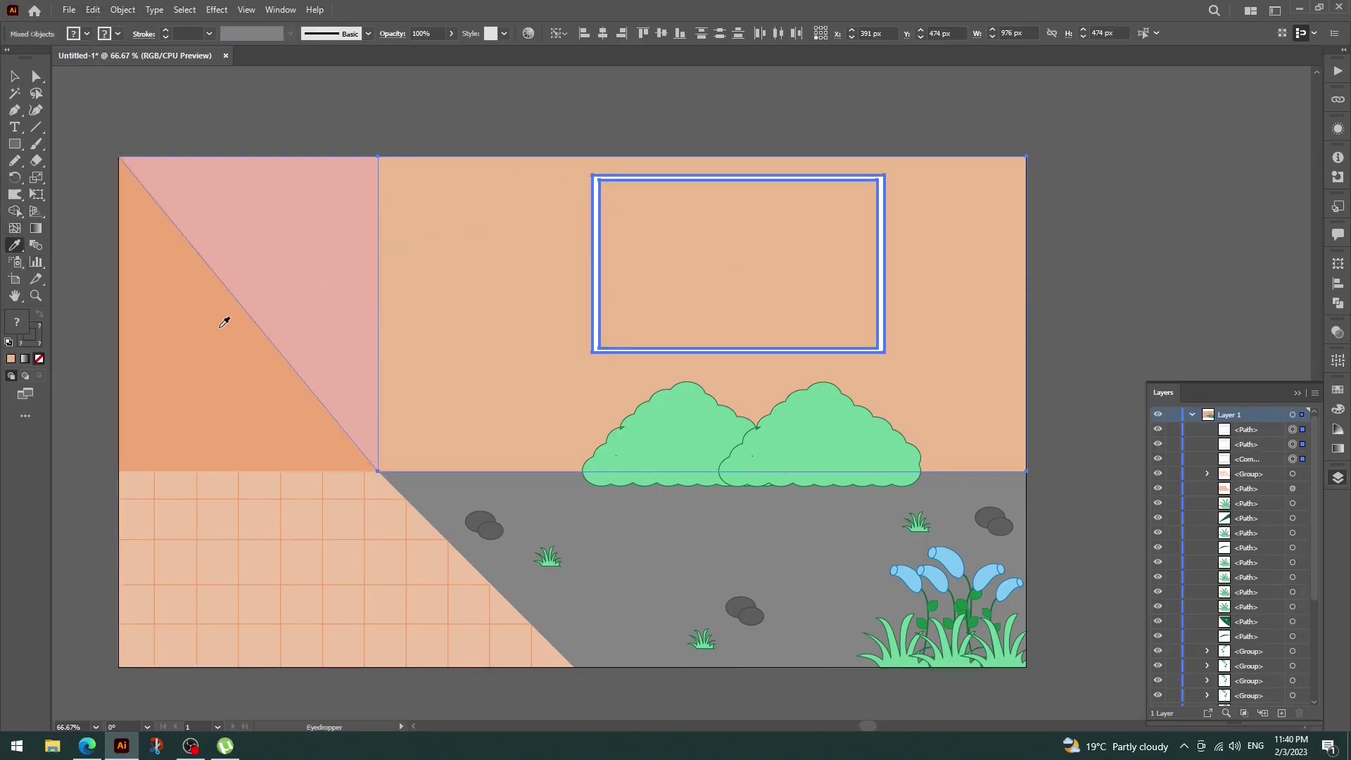
pyautogui.click(226, 317)
pyautogui.click(839, 243)
pyautogui.click(15, 76)
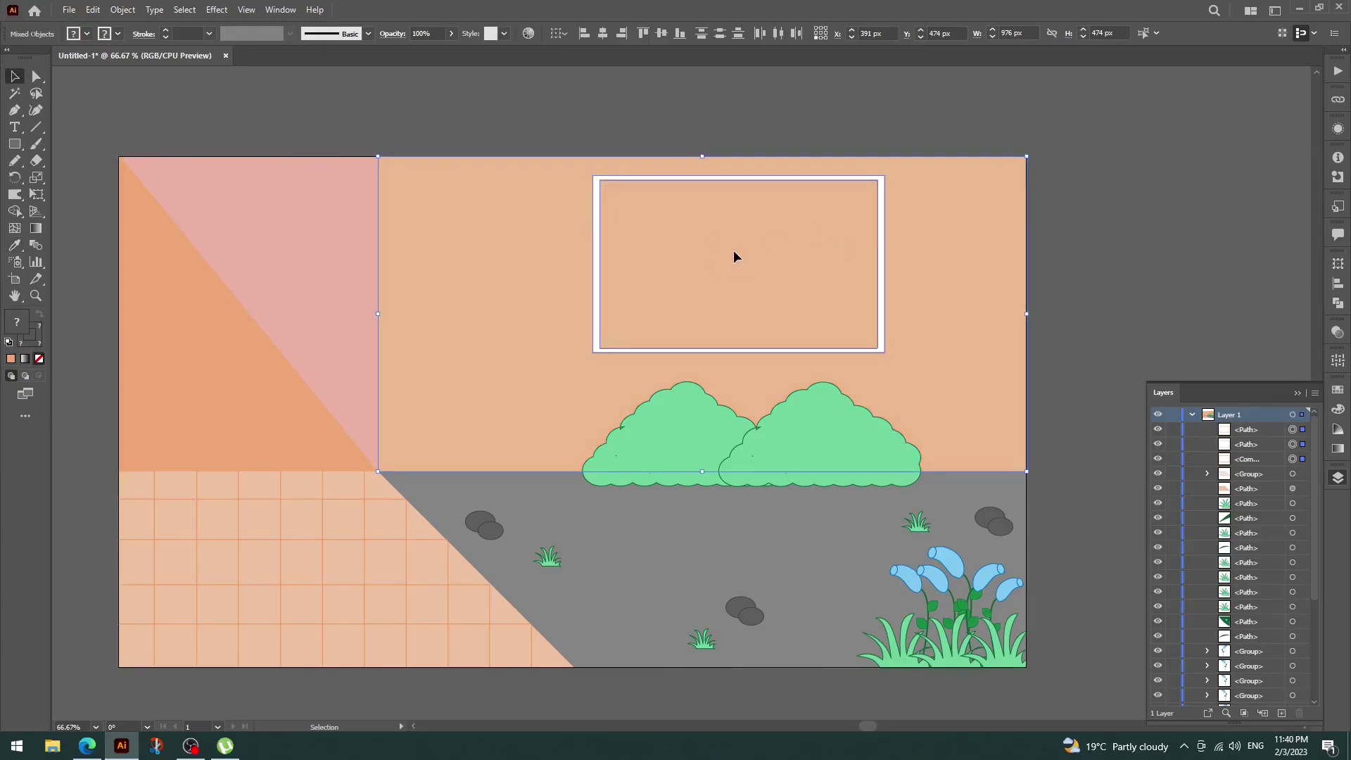
pyautogui.moveTo(733, 250); pyautogui.dragTo(836, 179)
pyautogui.hotkey('ctrl', 'z')
# - Cut the window opening out of the wall with Shape Builder, then isolate the frame's fill colour
pyautogui.click(1133, 134)
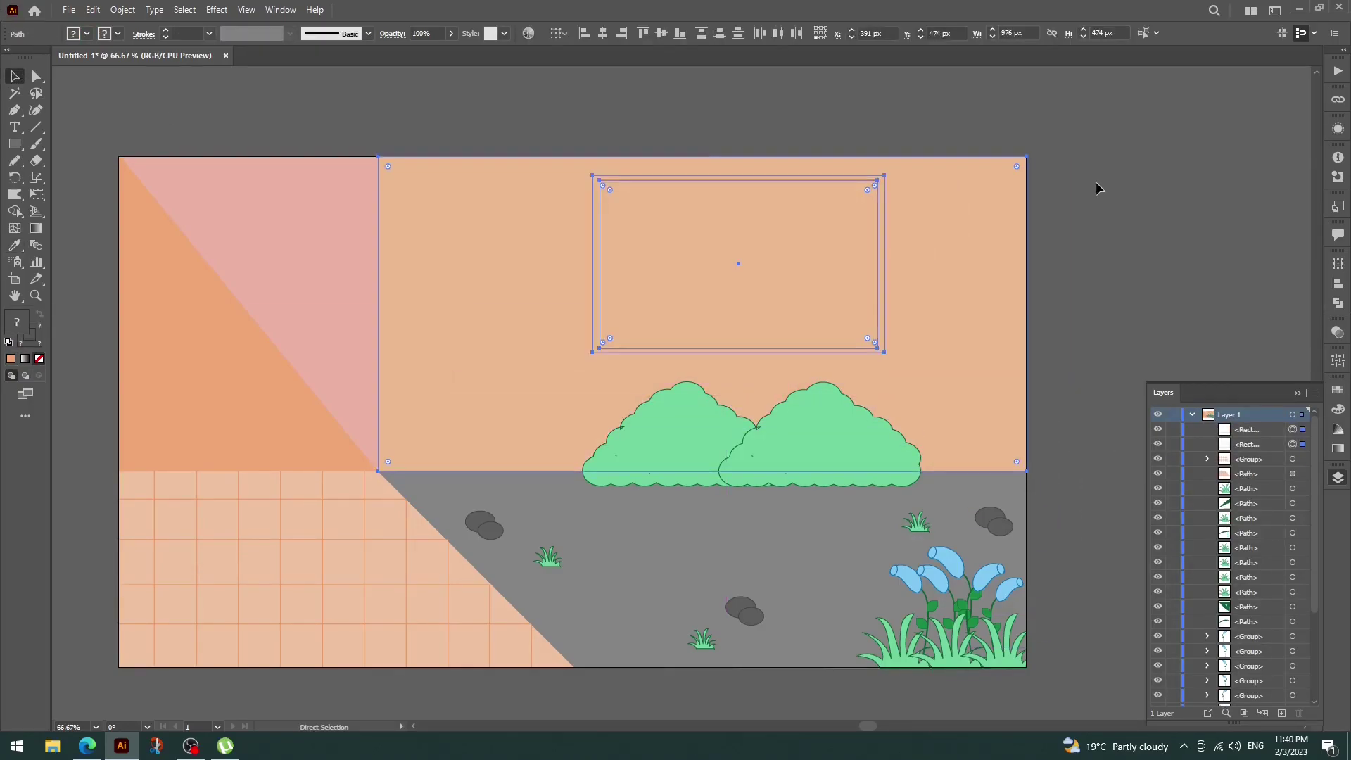
pyautogui.click(881, 185)
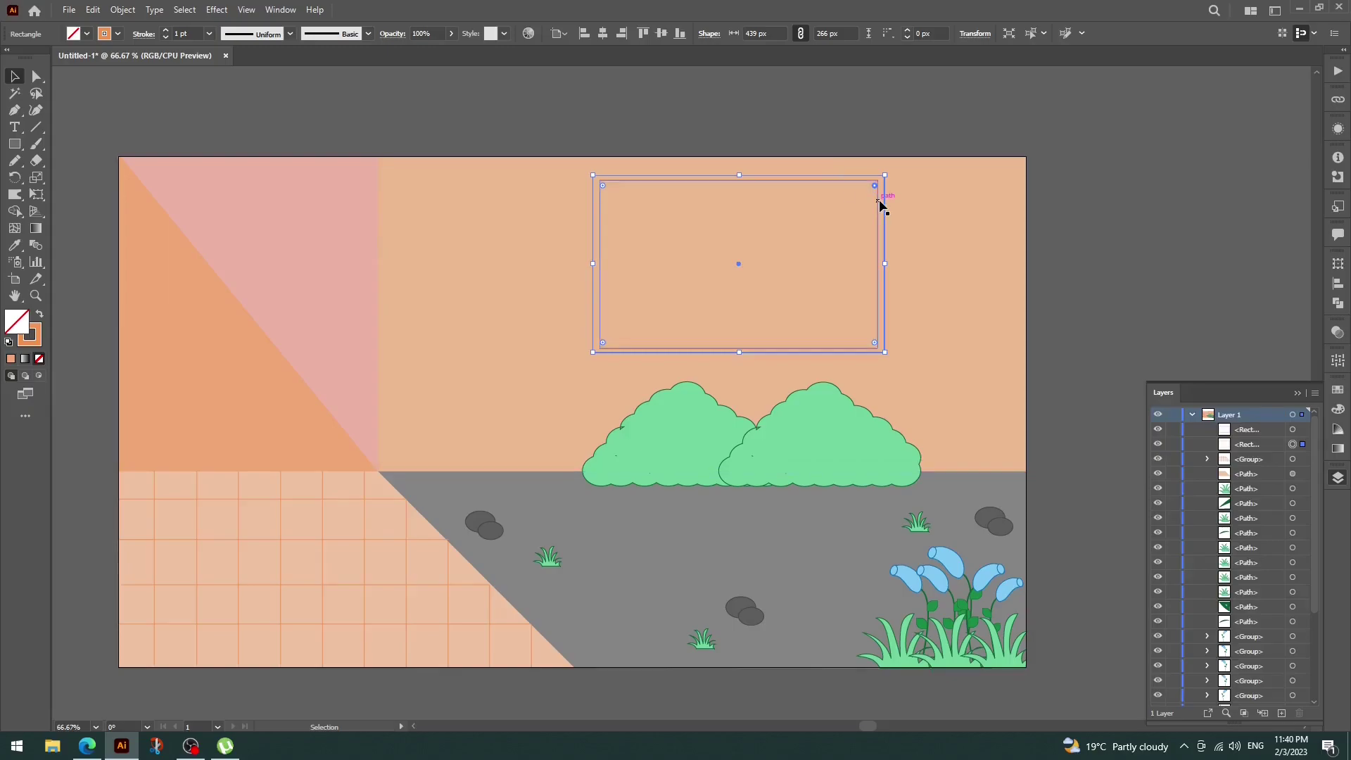
pyautogui.moveTo(986, 162); pyautogui.dragTo(759, 266)
pyautogui.click(593, 198)
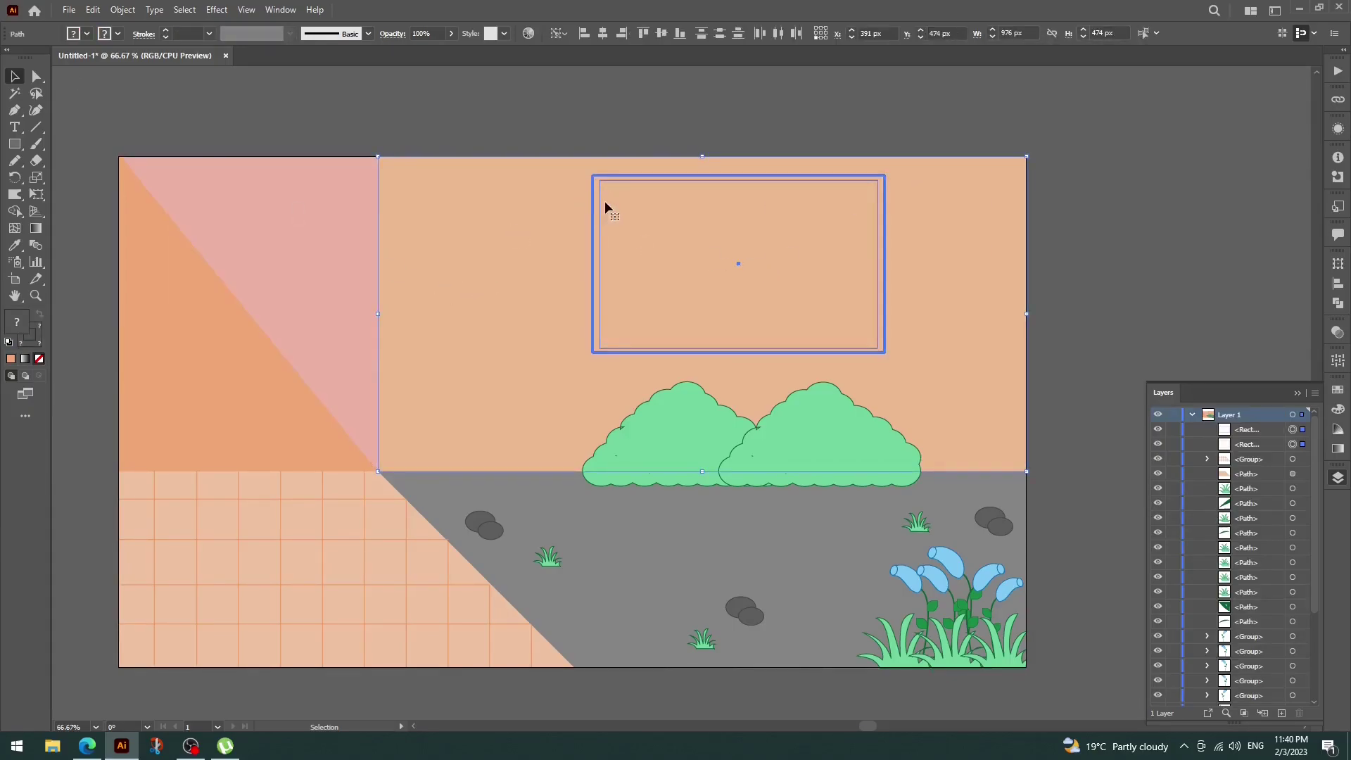
pyautogui.doubleClick(652, 208)
pyautogui.doubleClick(763, 107)
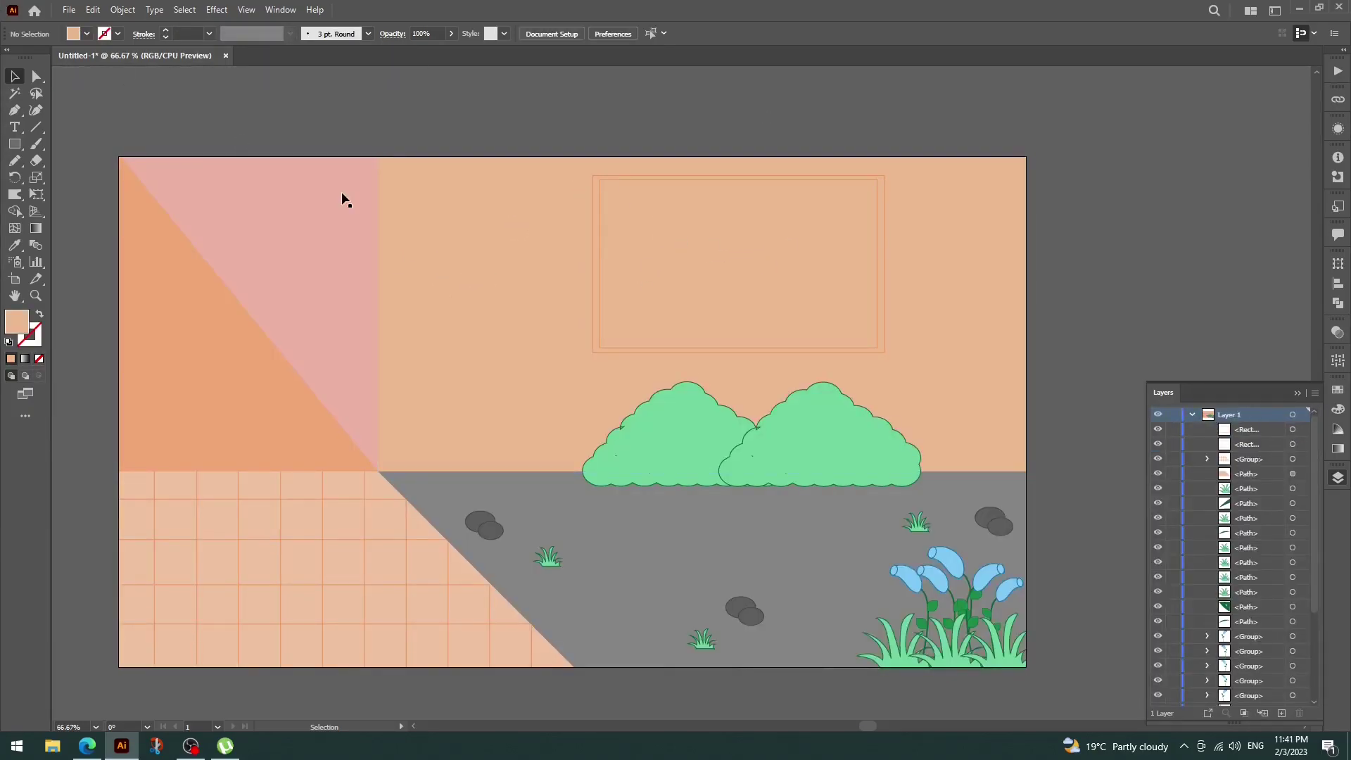
pyautogui.click(763, 240)
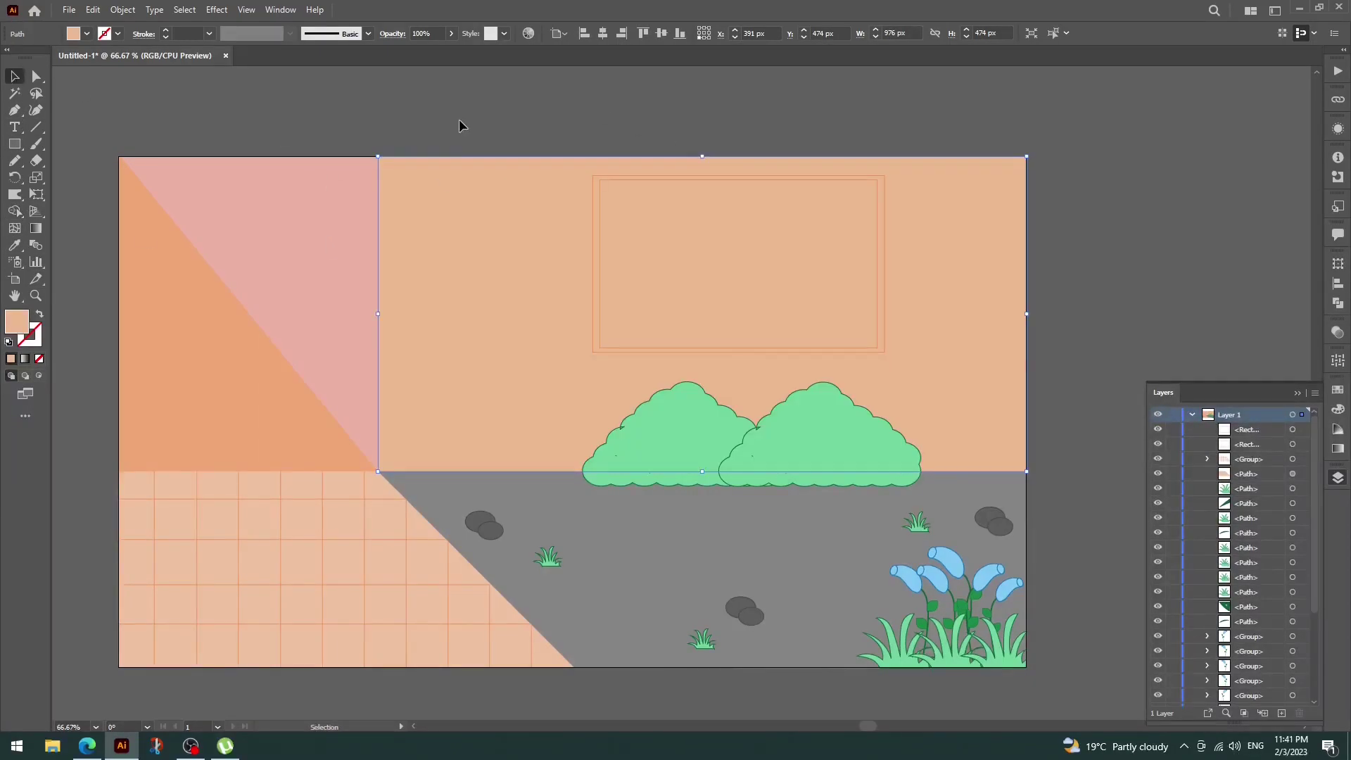
pyautogui.moveTo(461, 120); pyautogui.dragTo(740, 331)
pyautogui.click(15, 211)
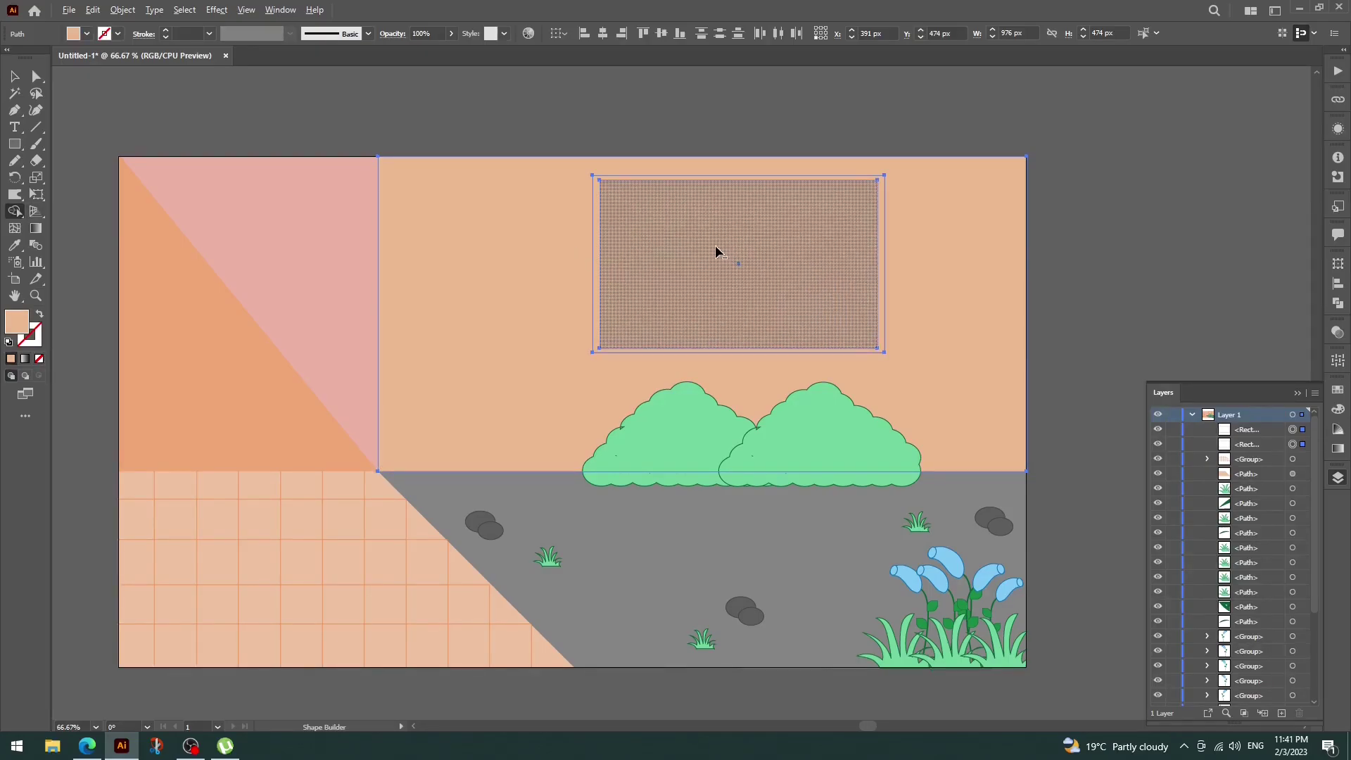
pyautogui.keyDown('alt'); pyautogui.click(716, 252); pyautogui.keyUp('alt')
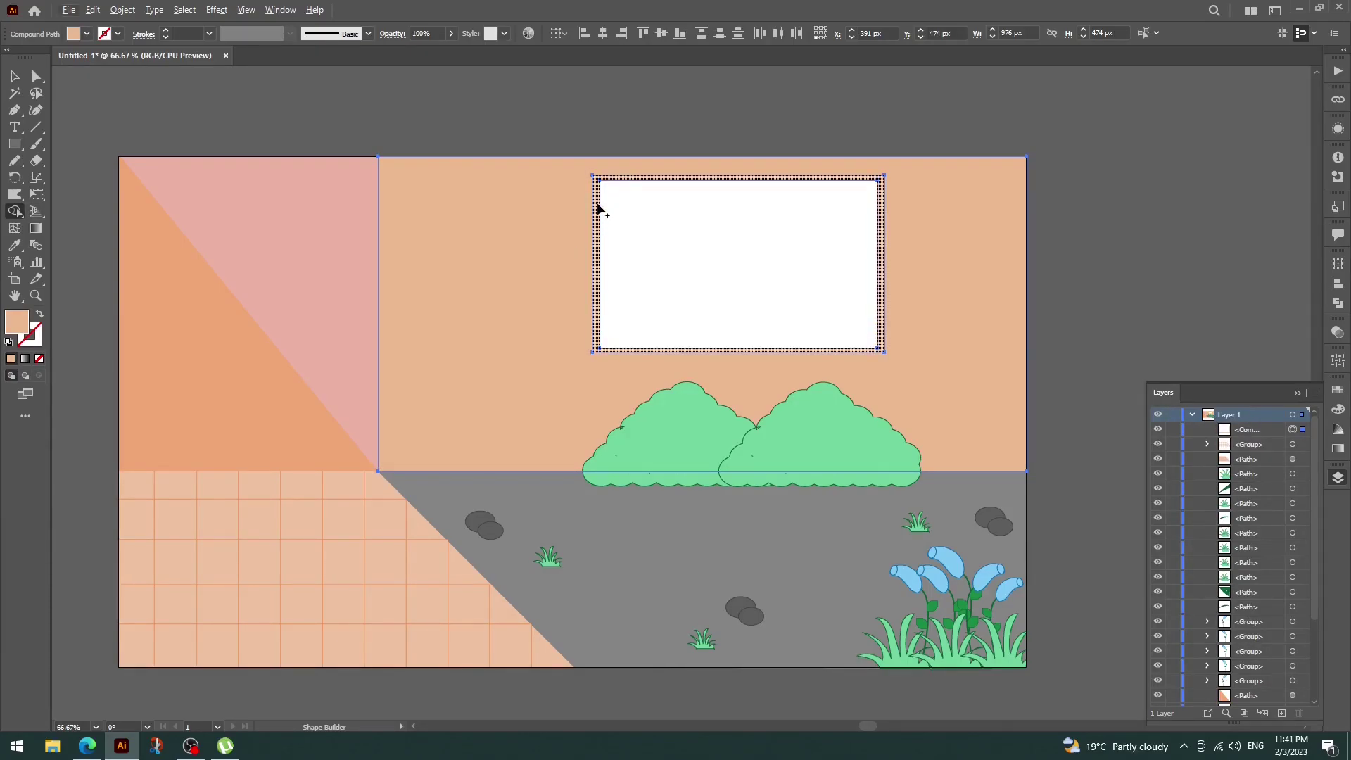
pyautogui.click(14, 74)
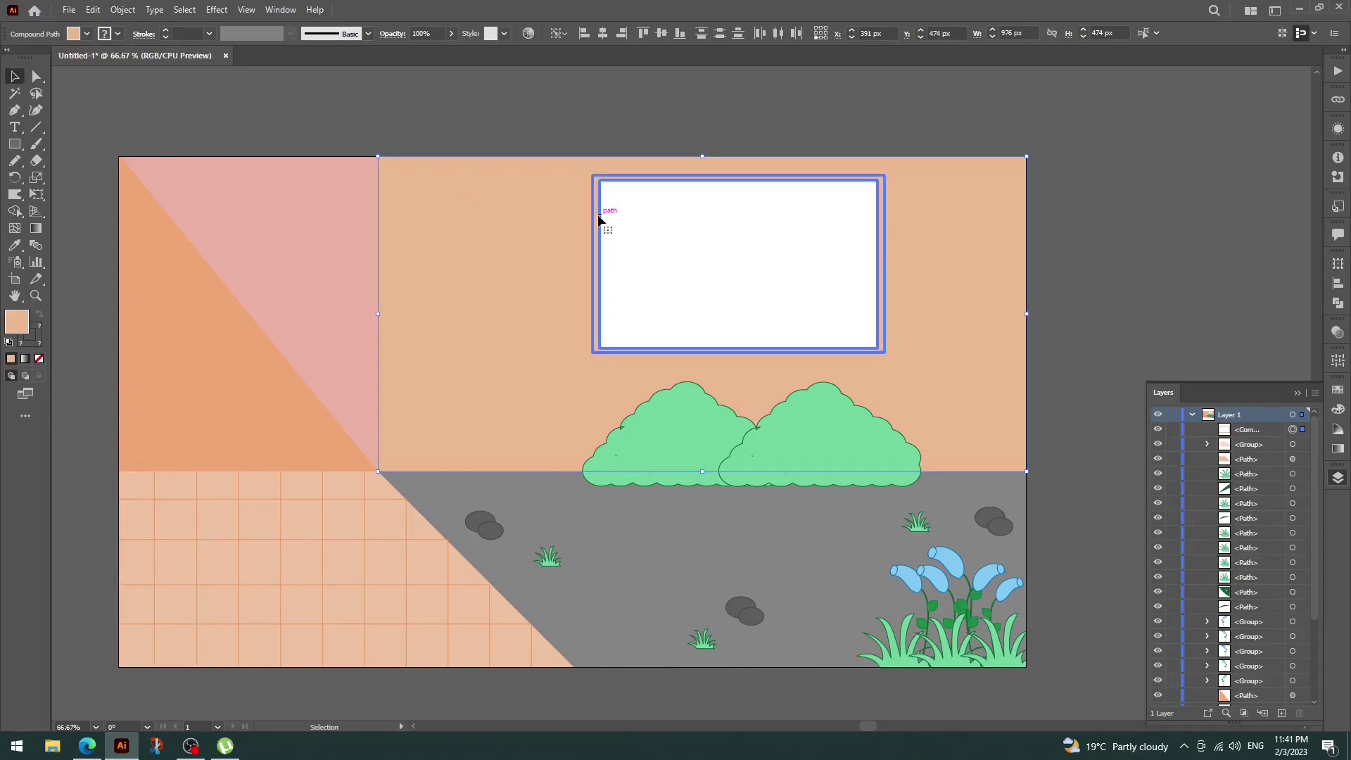
pyautogui.doubleClick(597, 213)
pyautogui.doubleClick(17, 321)
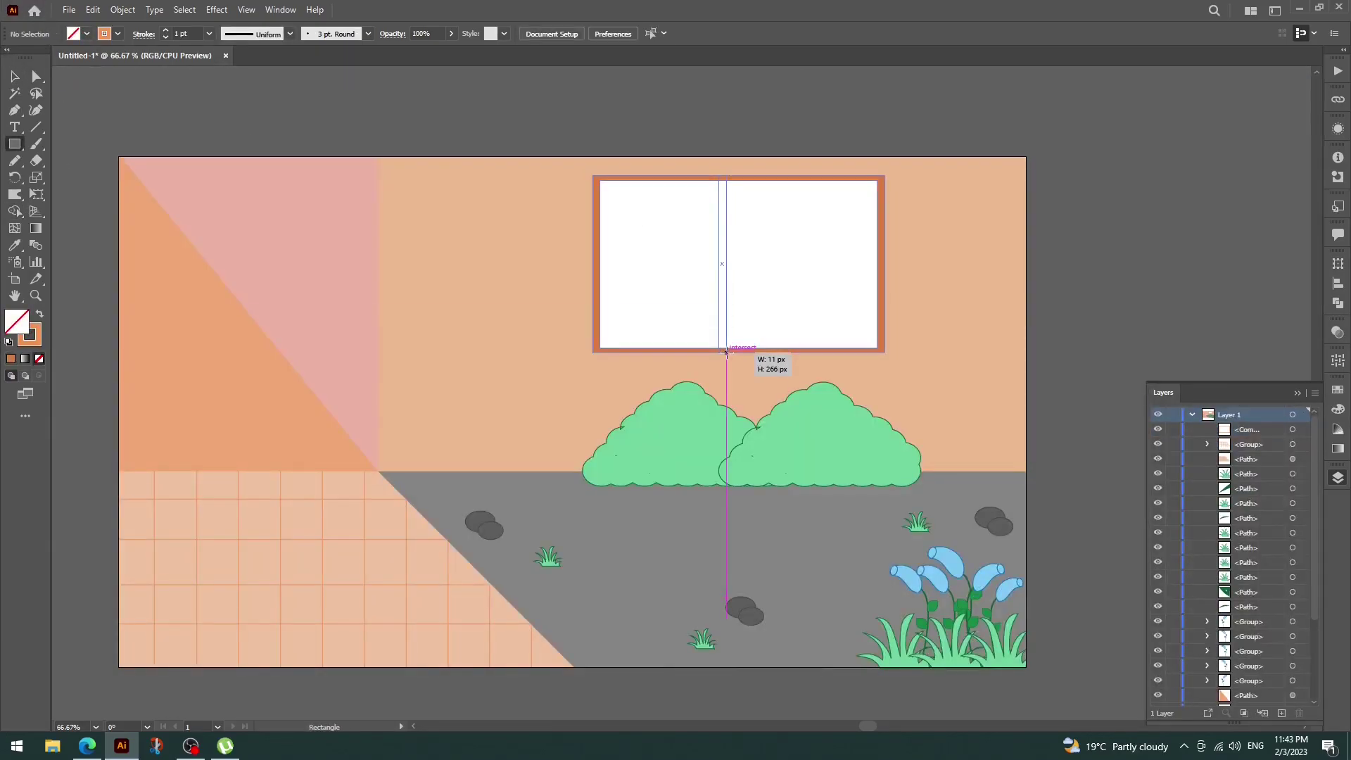
# - Draw thin vertical and horizontal crossbars and centre them within the window frame
pyautogui.moveTo(726, 352); pyautogui.dragTo(726, 352)
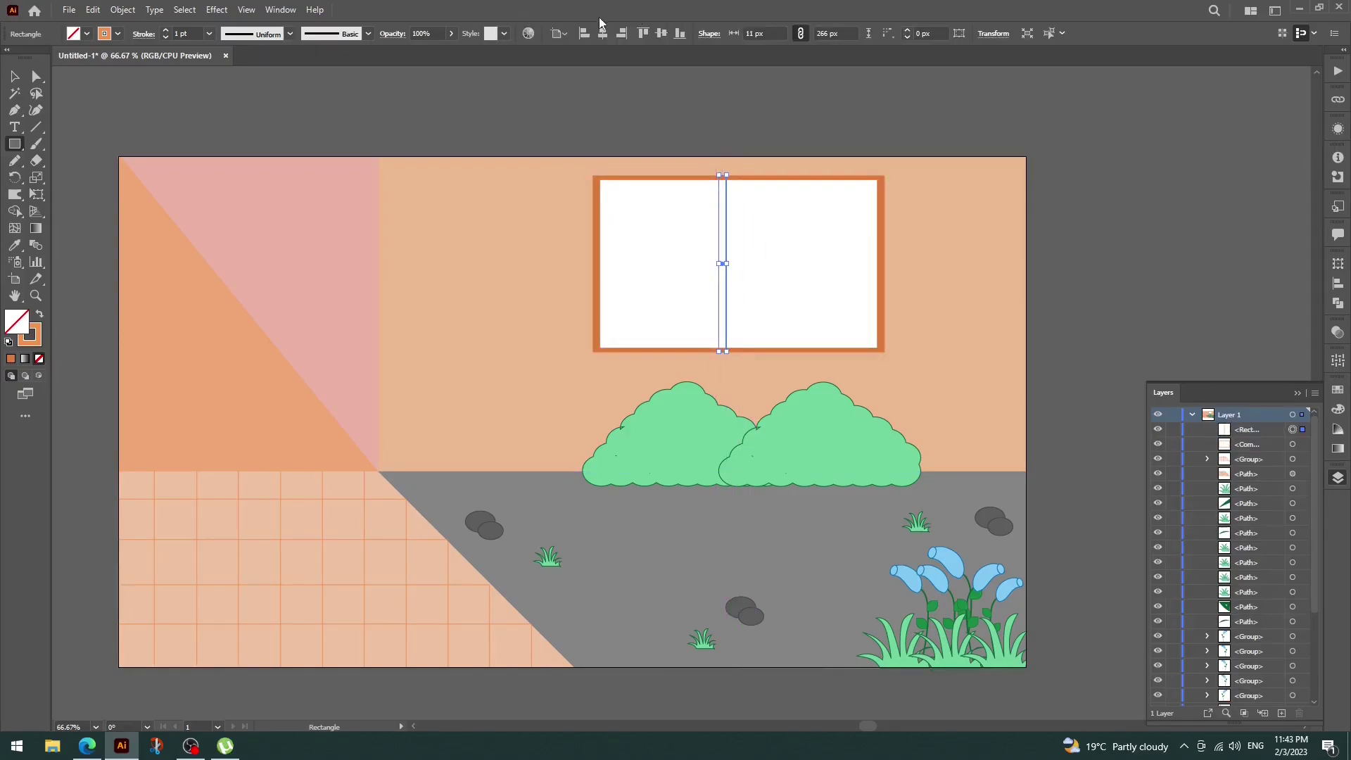
pyautogui.moveTo(595, 257); pyautogui.dragTo(884, 265)
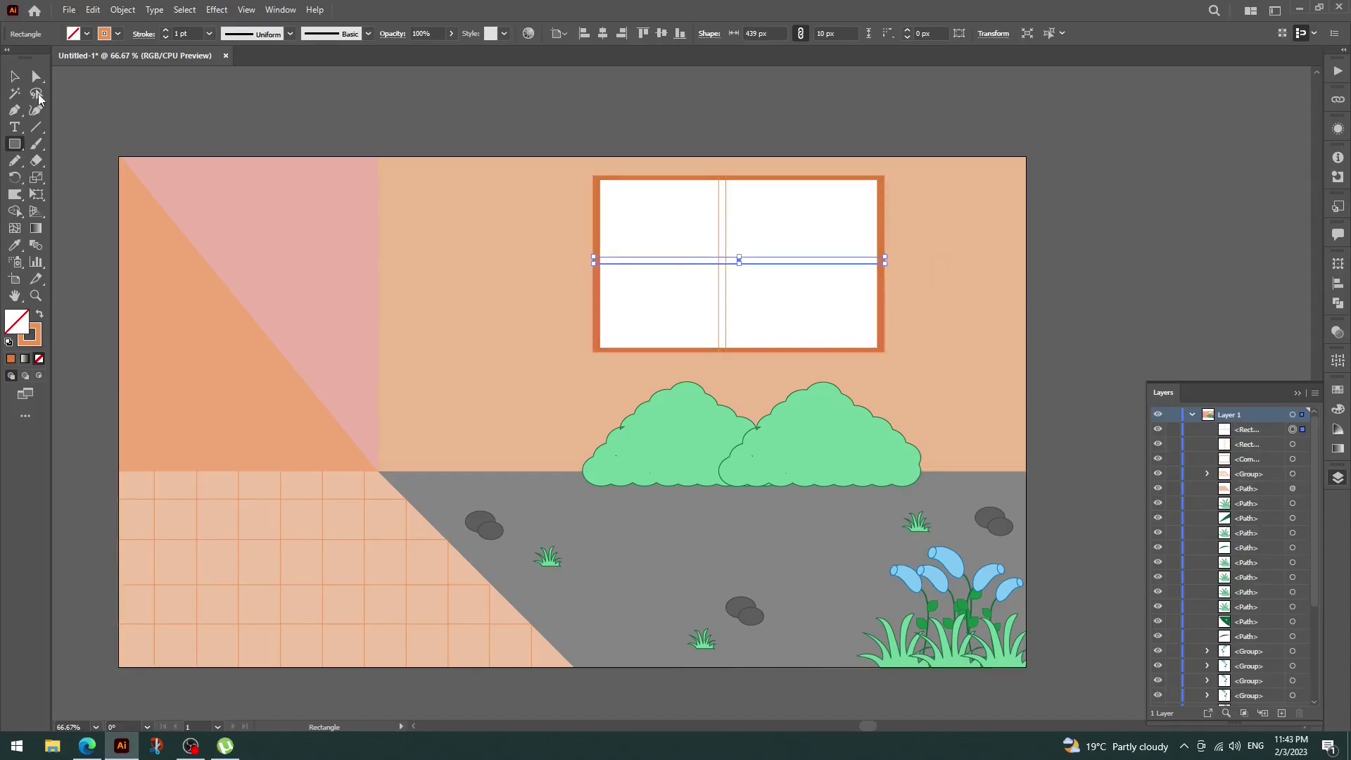
pyautogui.press('v')
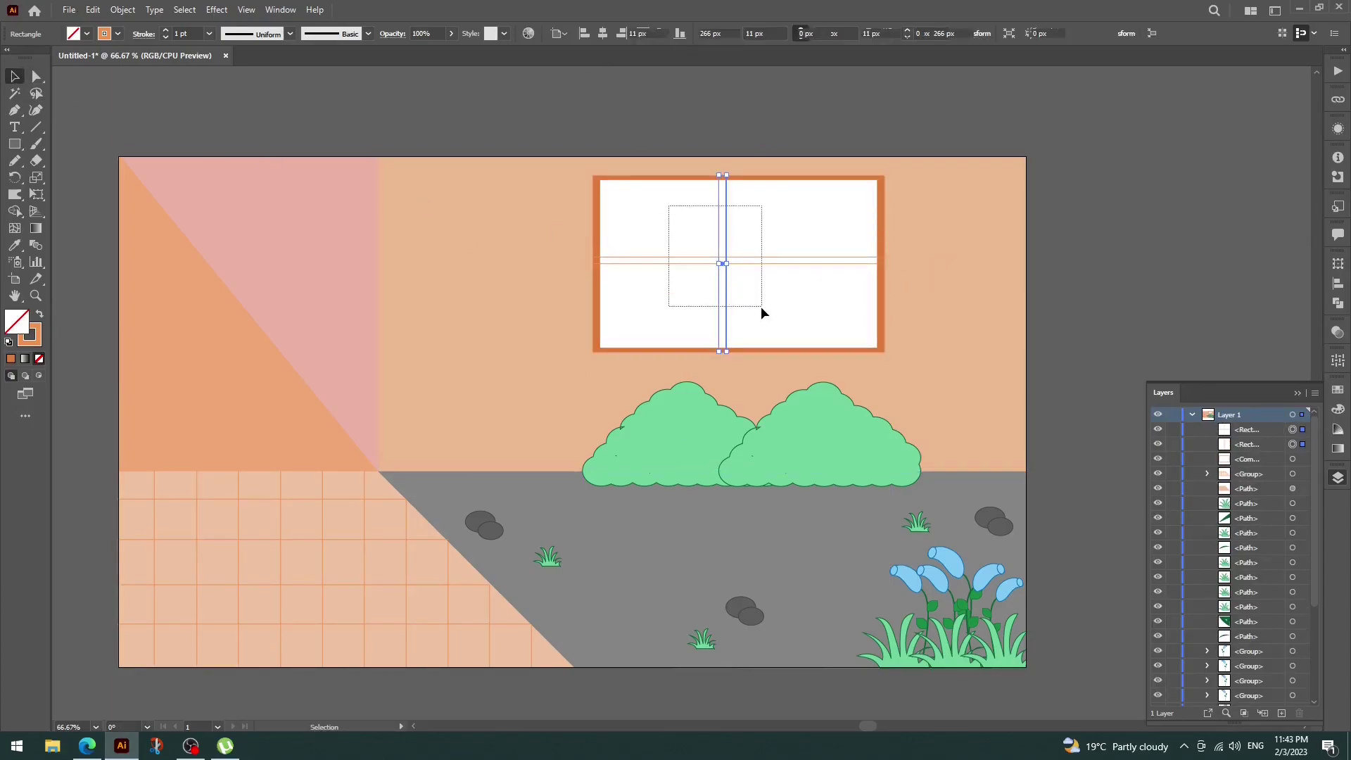
pyautogui.click(735, 120)
pyautogui.click(714, 261)
pyautogui.keyDown('shift'); pyautogui.click(722, 235); pyautogui.keyUp('shift')
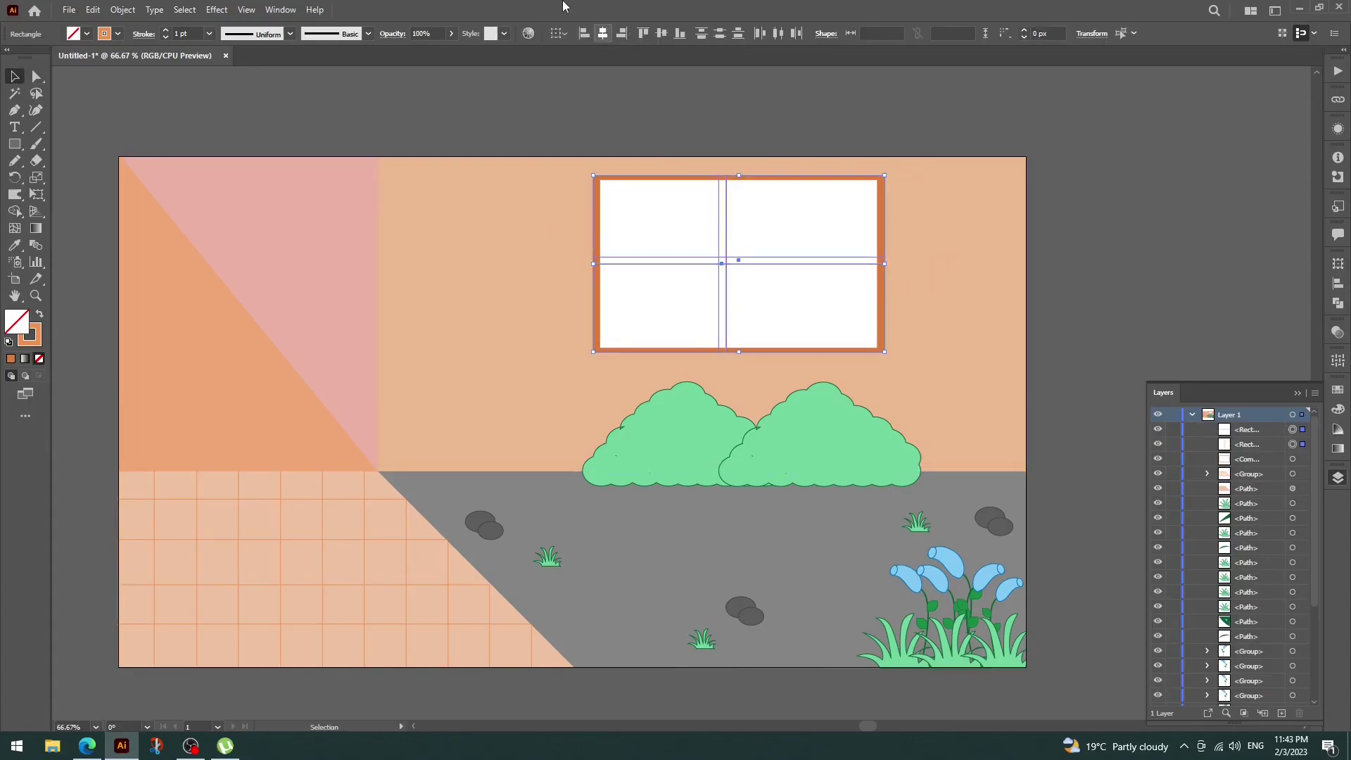
pyautogui.click(603, 34)
pyautogui.click(661, 32)
pyautogui.click(695, 87)
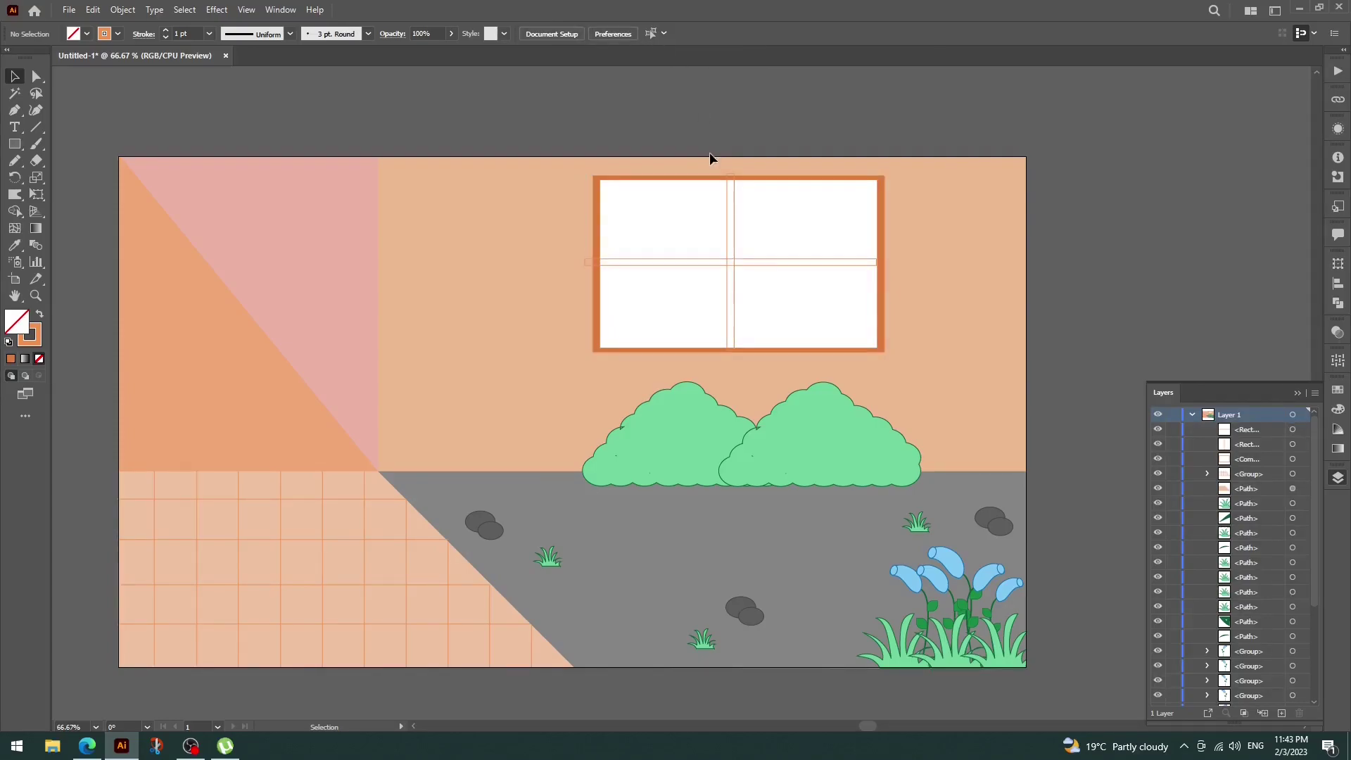
pyautogui.click(756, 260)
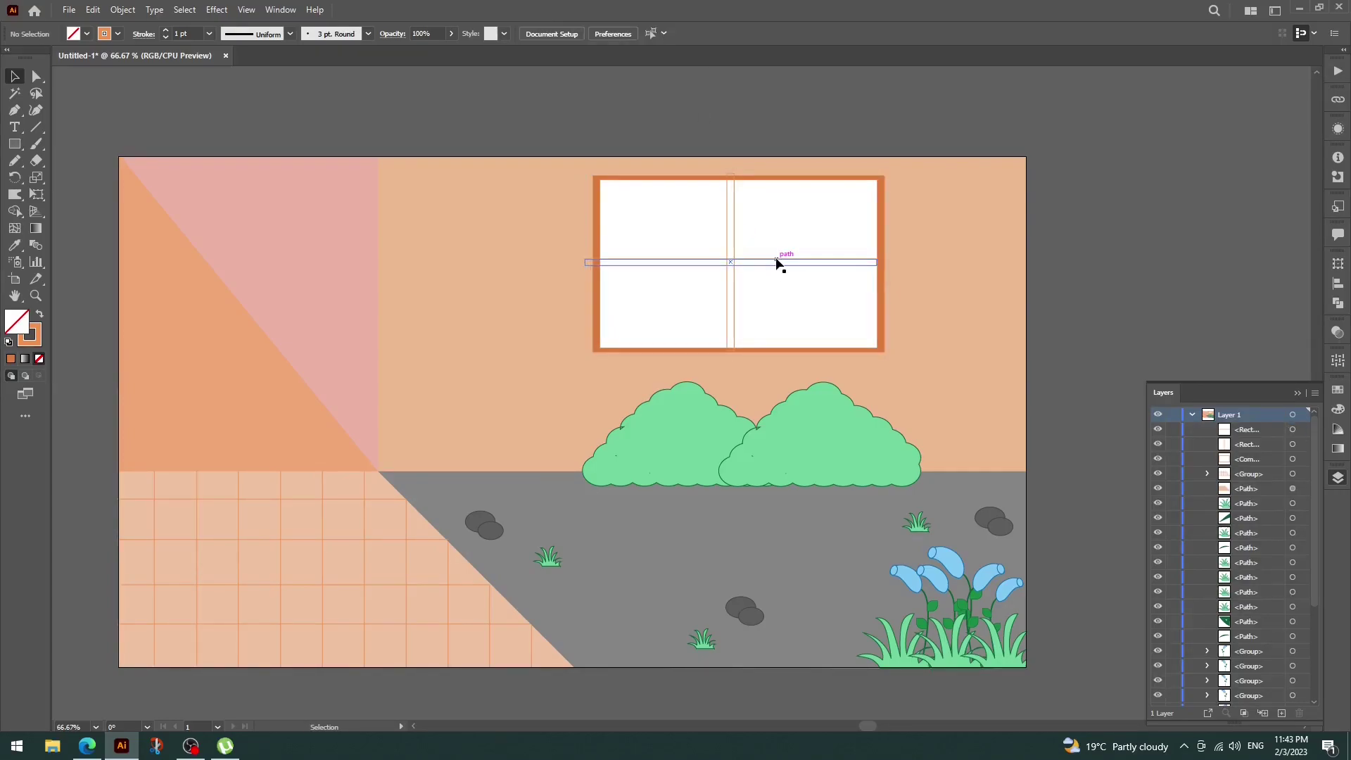
pyautogui.moveTo(779, 266)
pyautogui.mouseDown()
pyautogui.moveTo(732, 227)
pyautogui.moveTo(685, 280)
pyautogui.mouseUp()
pyautogui.click(733, 125)
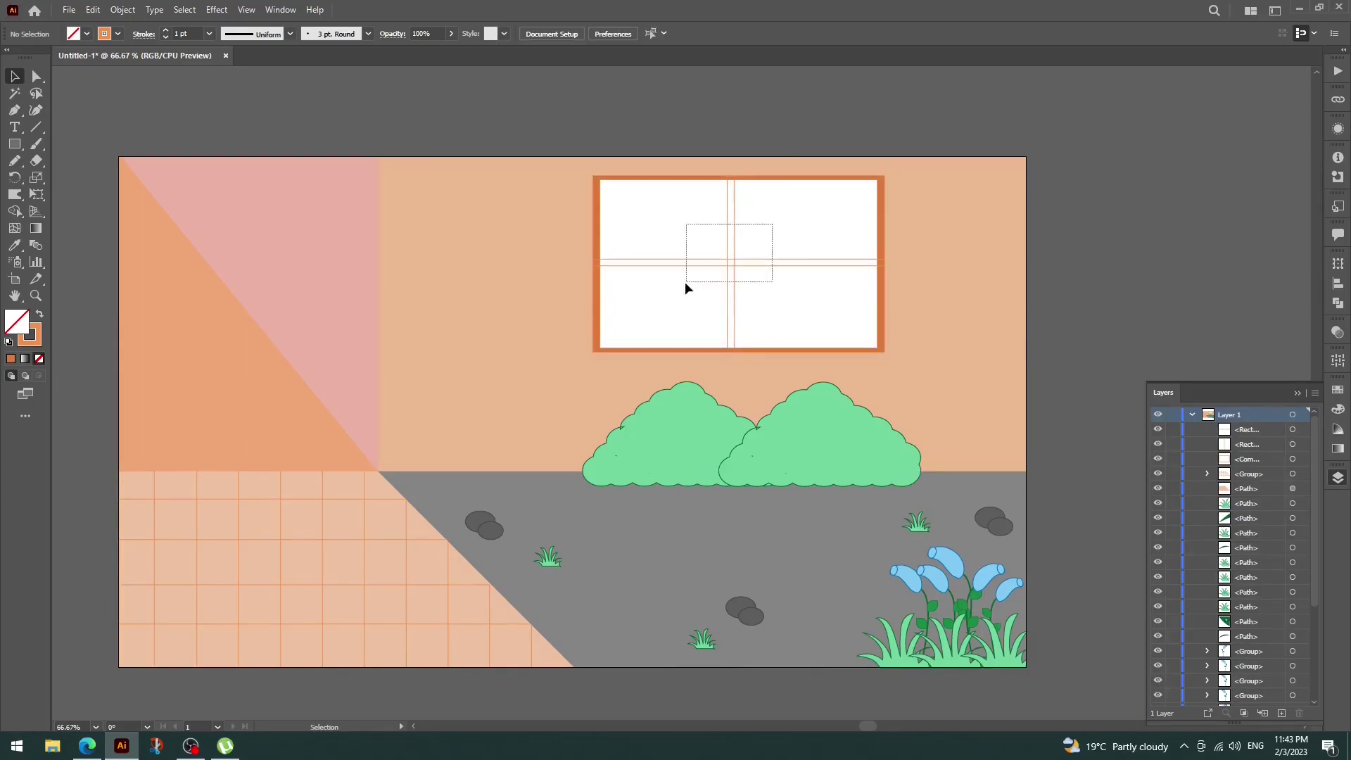
# - Colour the crossbars with the frame's orange and bring the window frame to the front
pyautogui.click(15, 245)
pyautogui.click(598, 313)
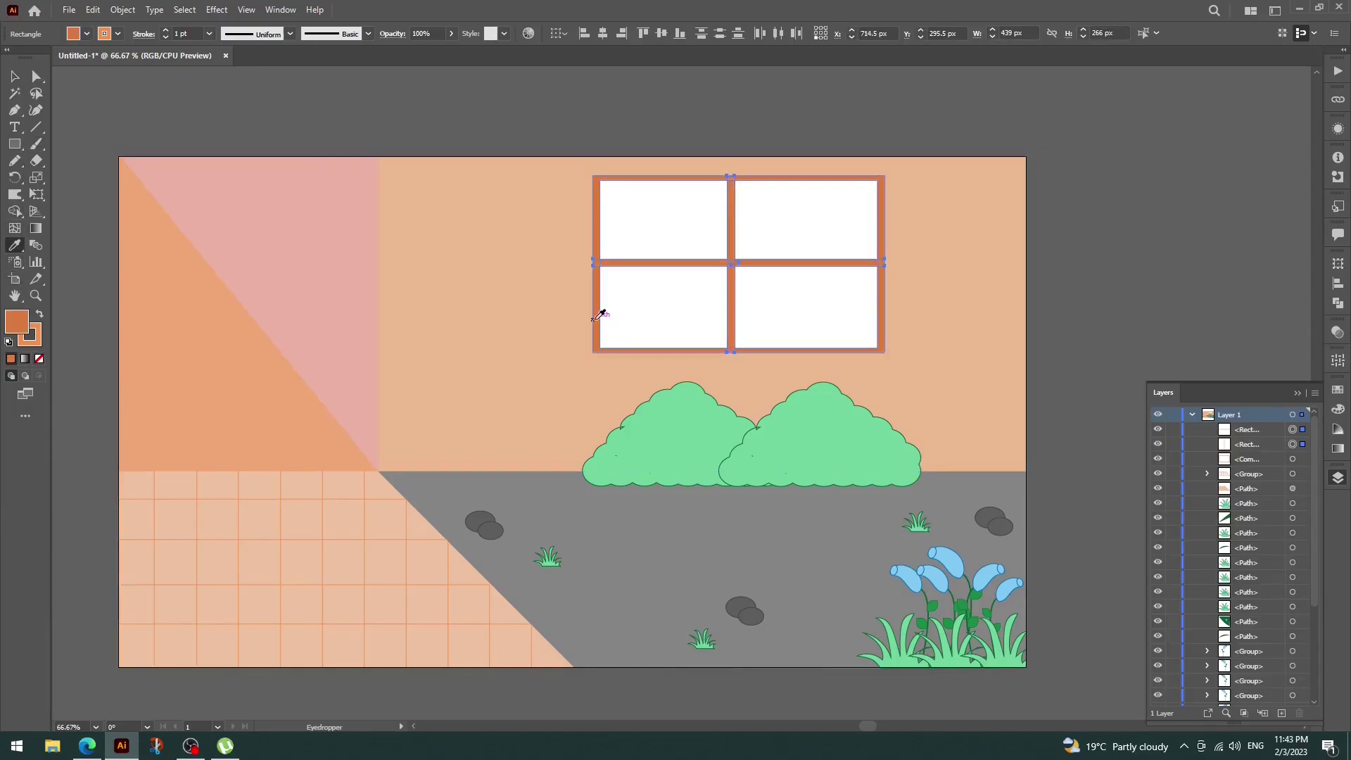
pyautogui.click(14, 76)
pyautogui.click(345, 112)
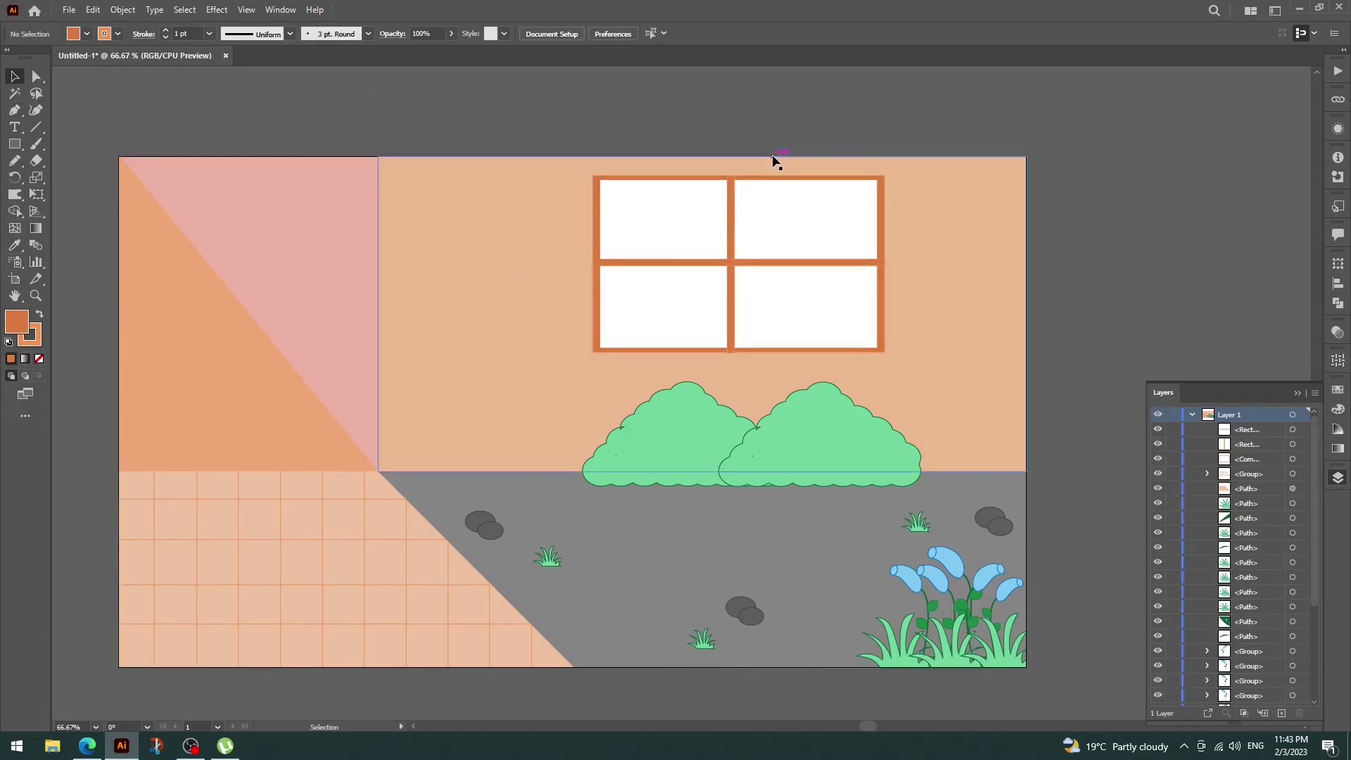
pyautogui.moveTo(727, 194); pyautogui.dragTo(730, 195)
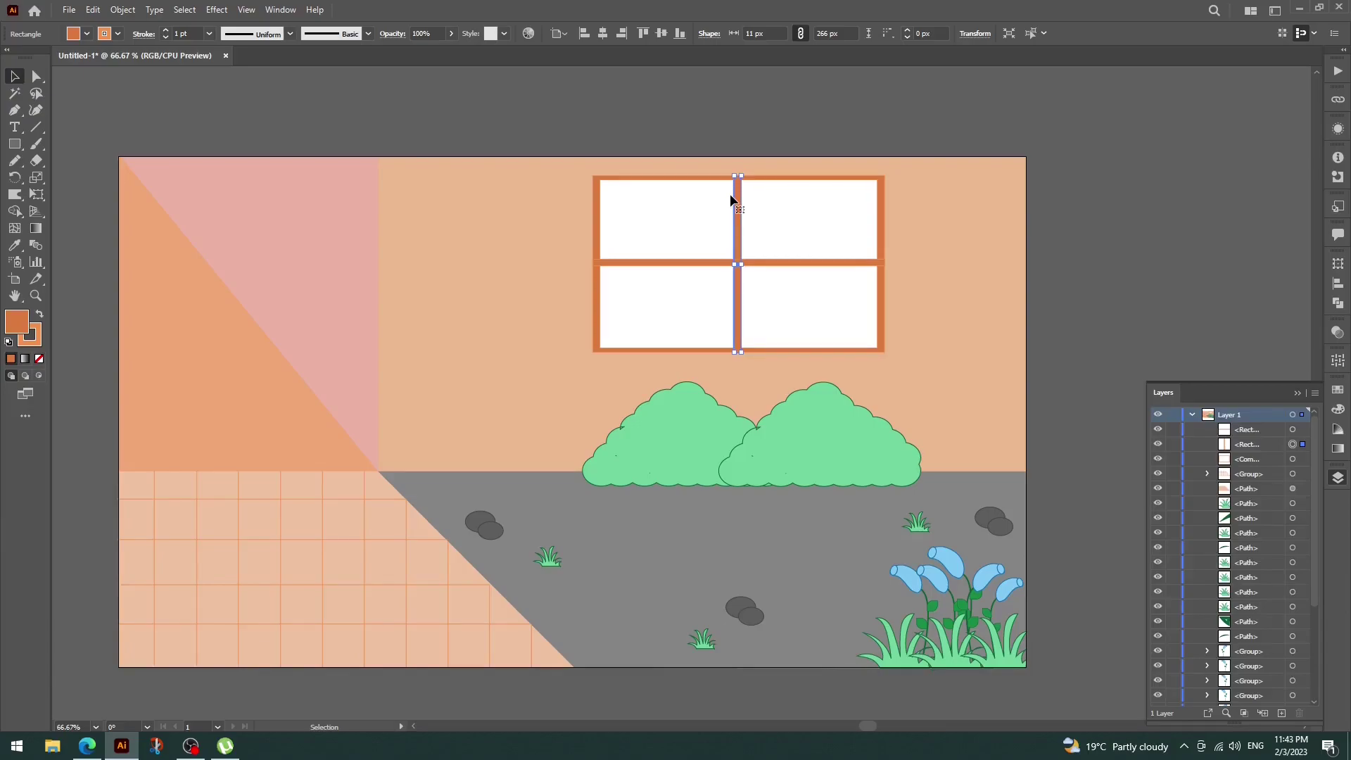
pyautogui.click(736, 120)
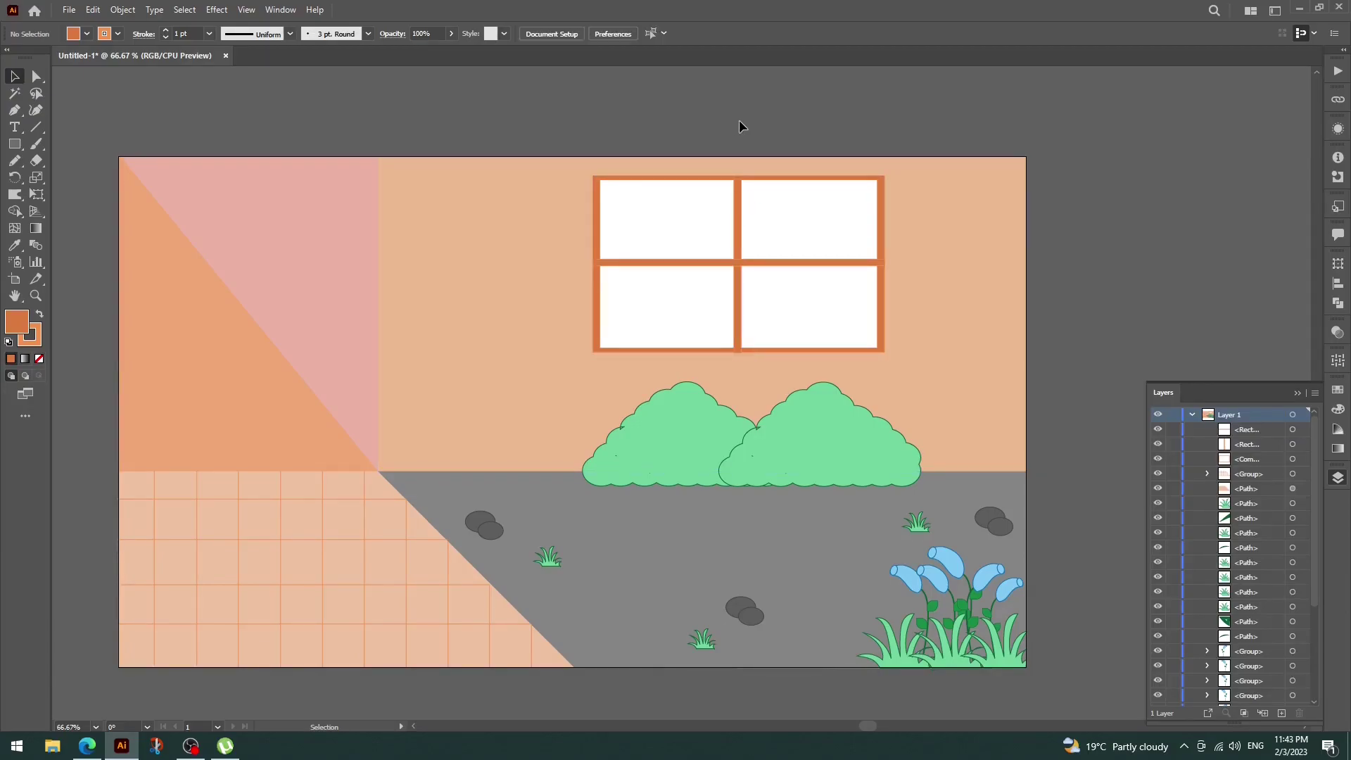
pyautogui.click(842, 229)
pyautogui.click(1132, 184)
pyautogui.rightClick(888, 182)
pyautogui.moveTo(920, 339)
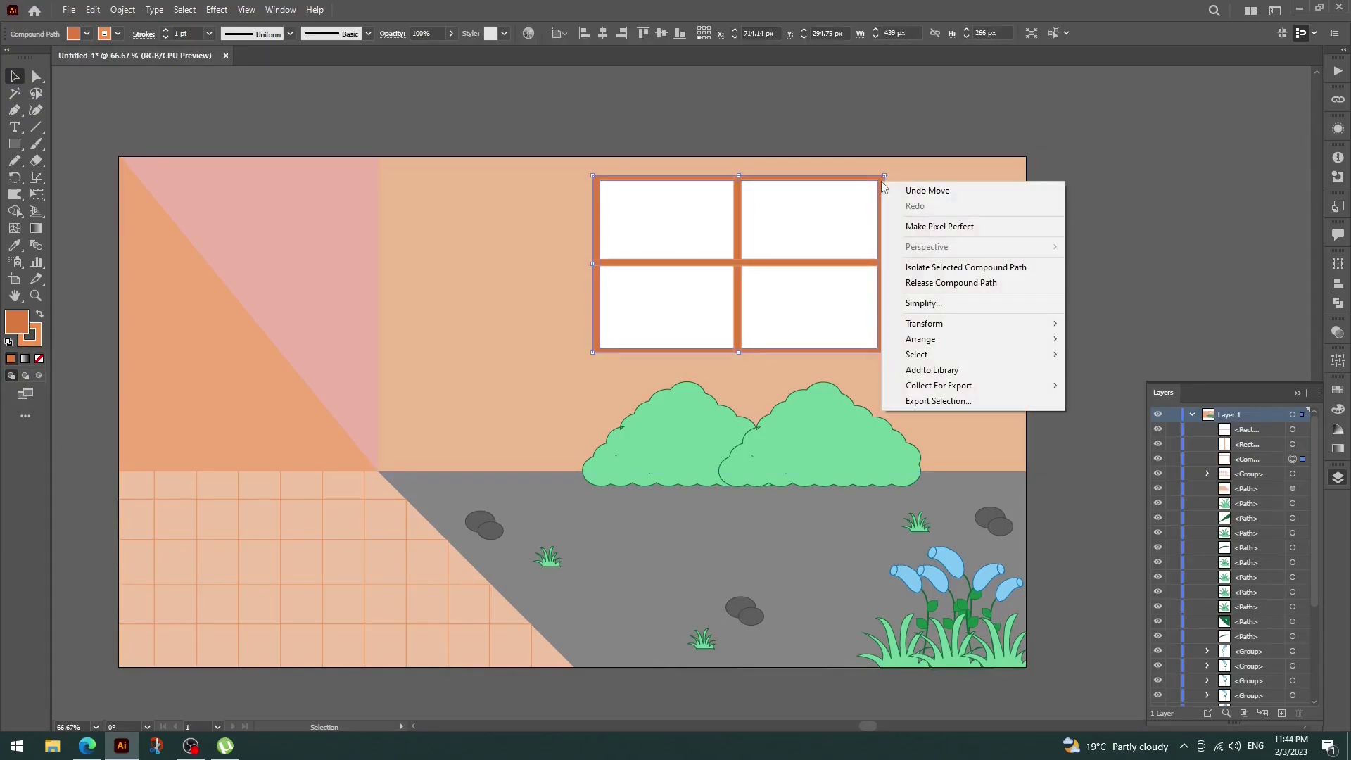
pyautogui.click(1096, 336)
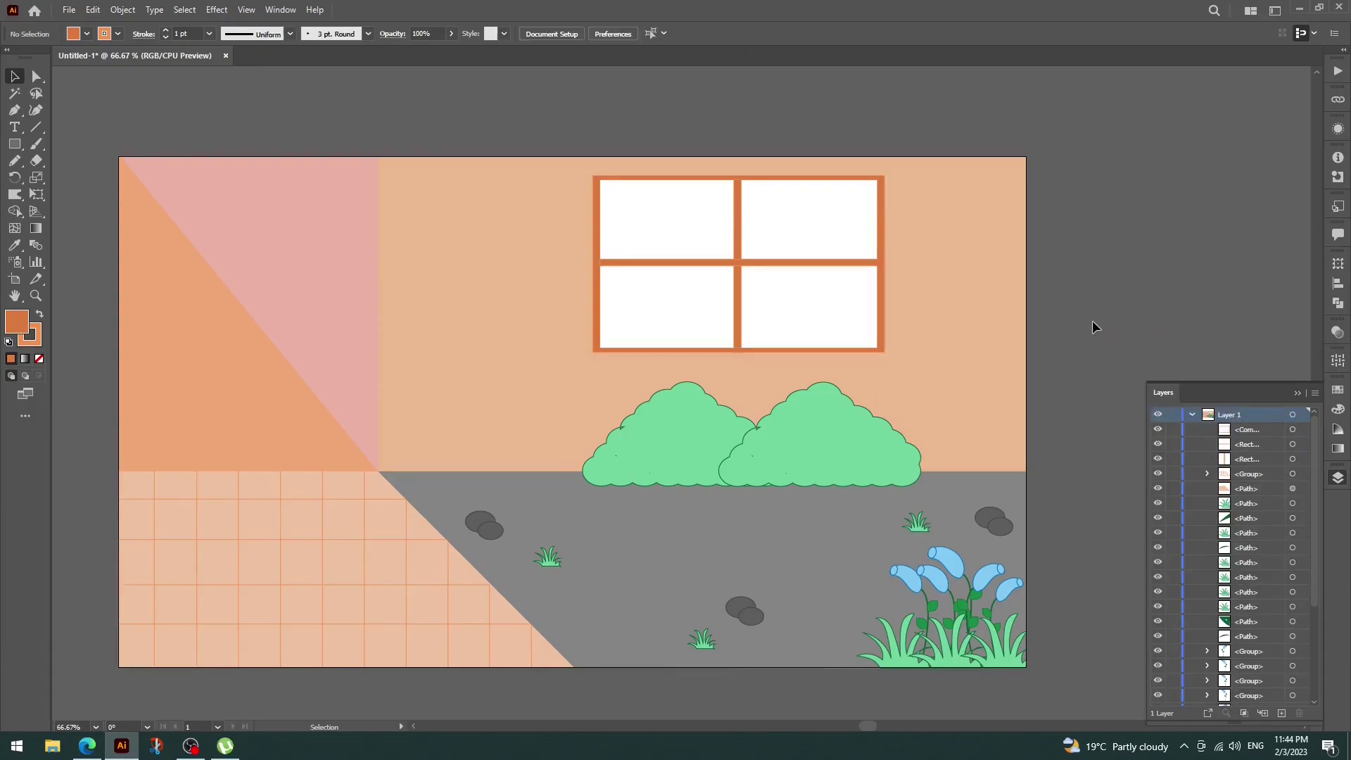
# - Draw a pane rectangle behind the frame with no stroke and the blue Sky gradient fill
pyautogui.click(14, 145)
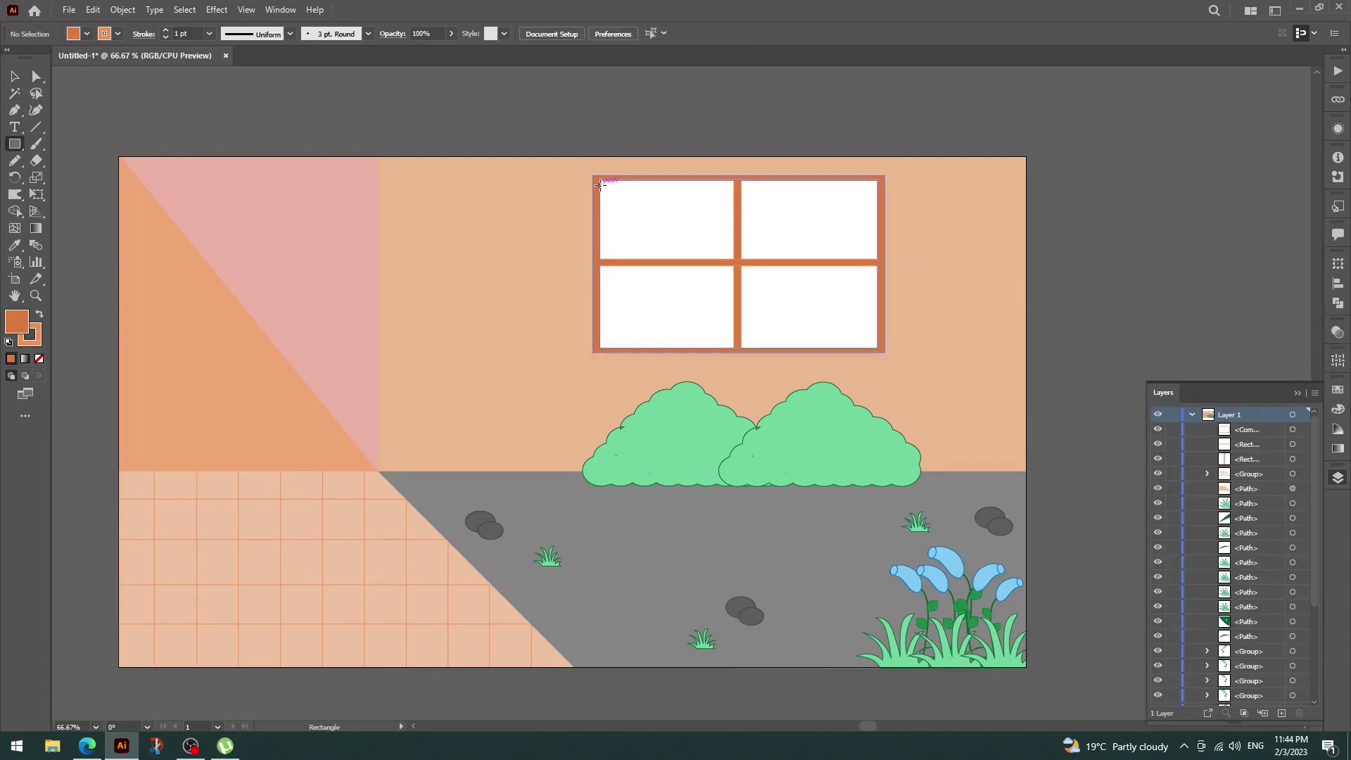
pyautogui.moveTo(594, 177); pyautogui.dragTo(877, 348)
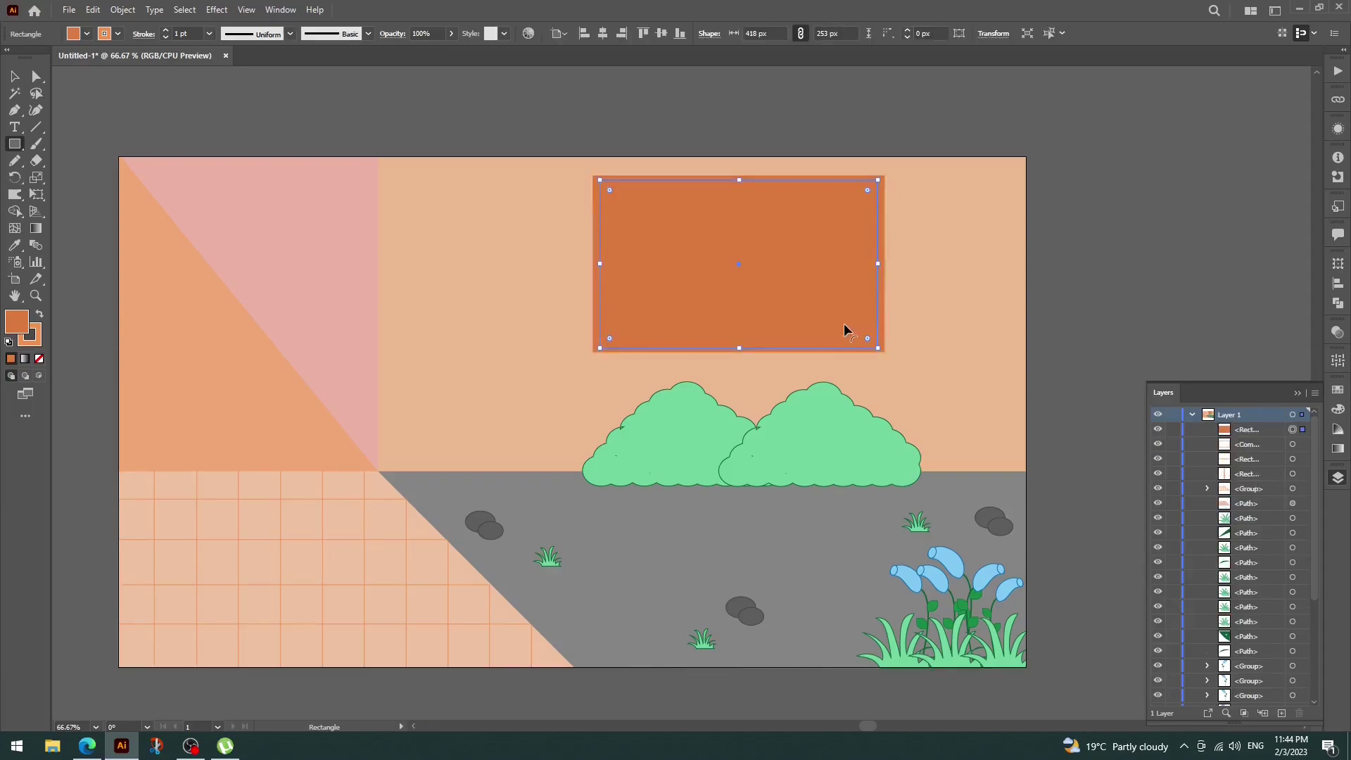
pyautogui.rightClick(756, 217)
pyautogui.click(957, 518)
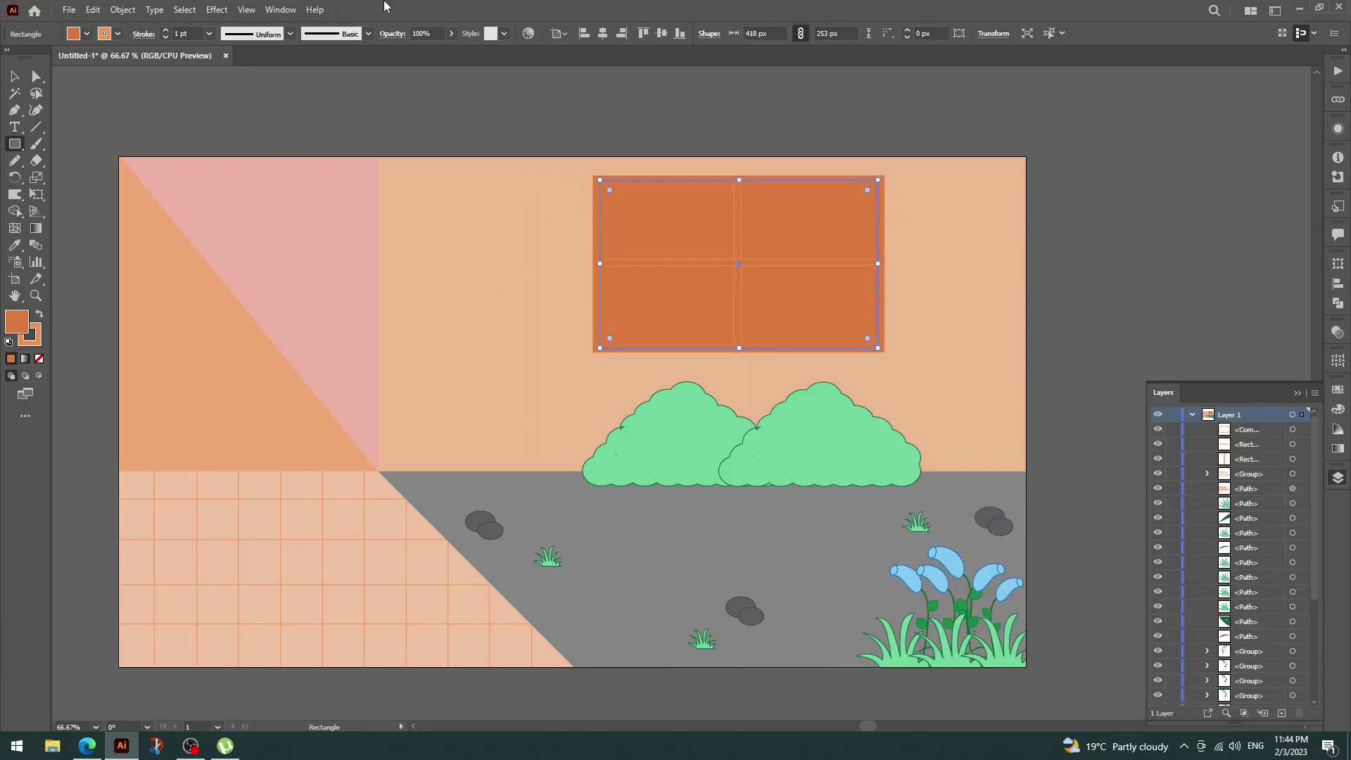
pyautogui.click(121, 33)
pyautogui.click(10, 58)
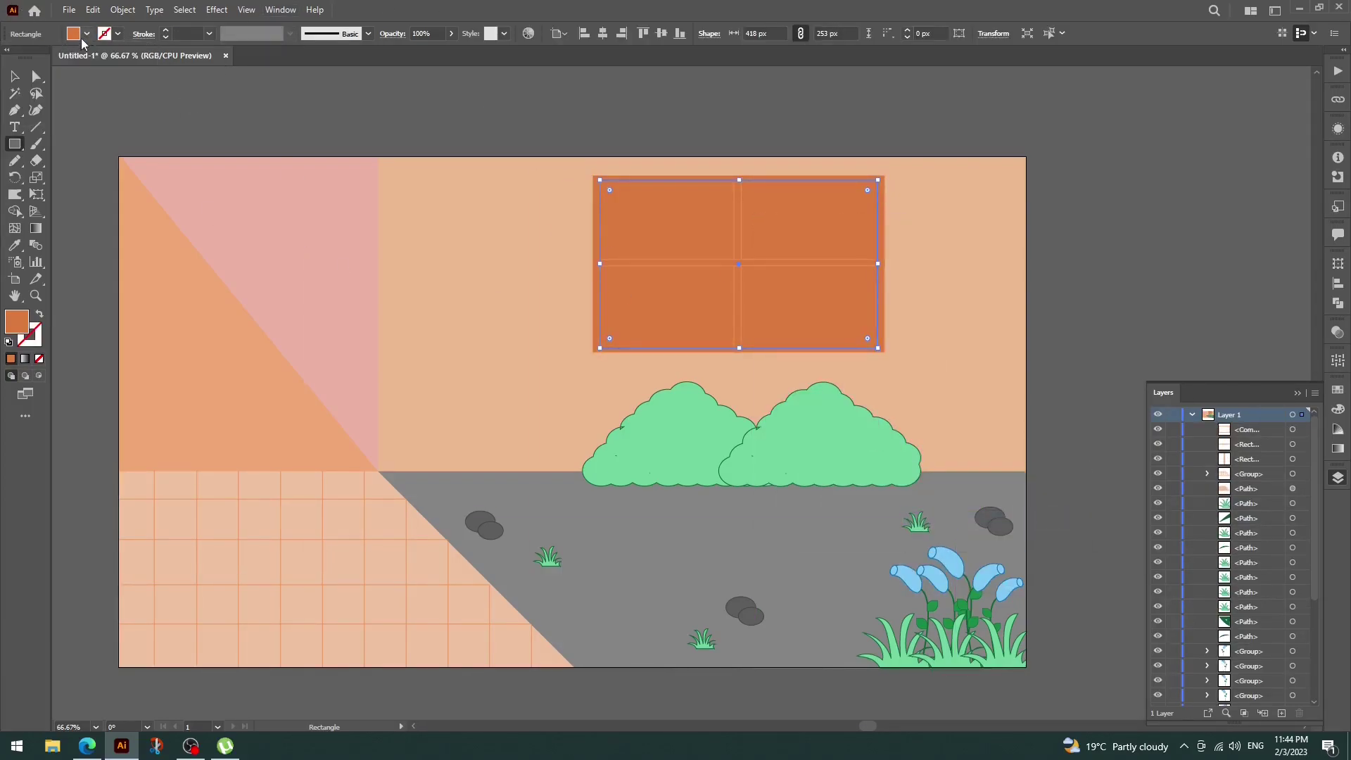
pyautogui.click(80, 58)
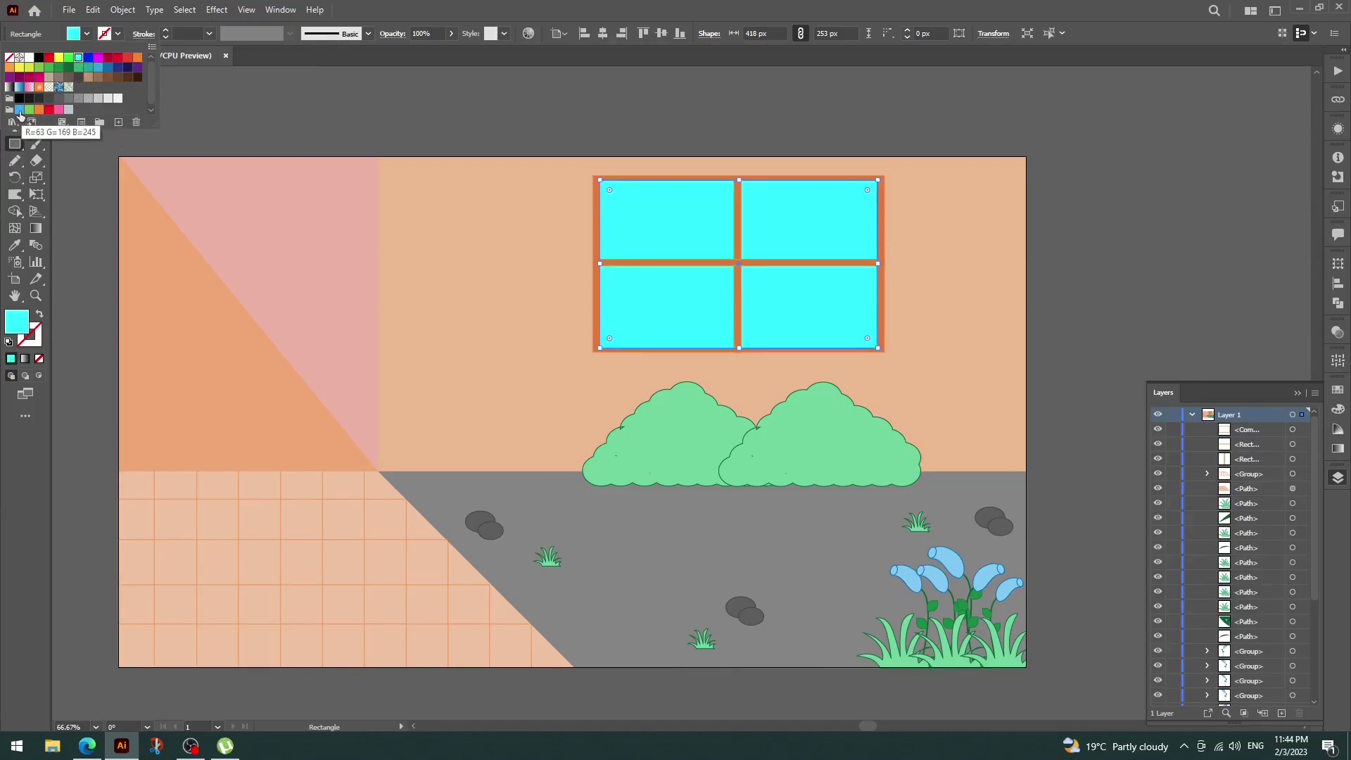
pyautogui.click(19, 87)
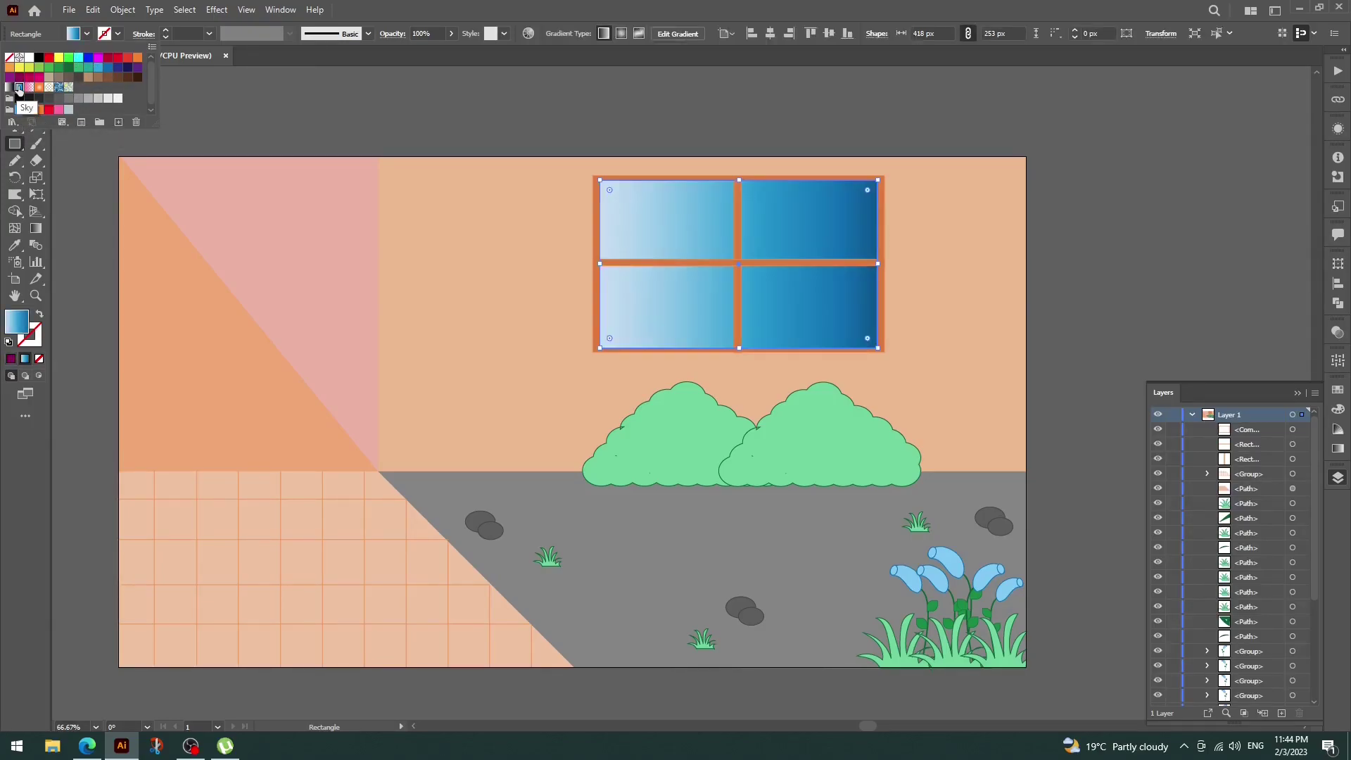
pyautogui.click(962, 216)
pyautogui.click(1294, 391)
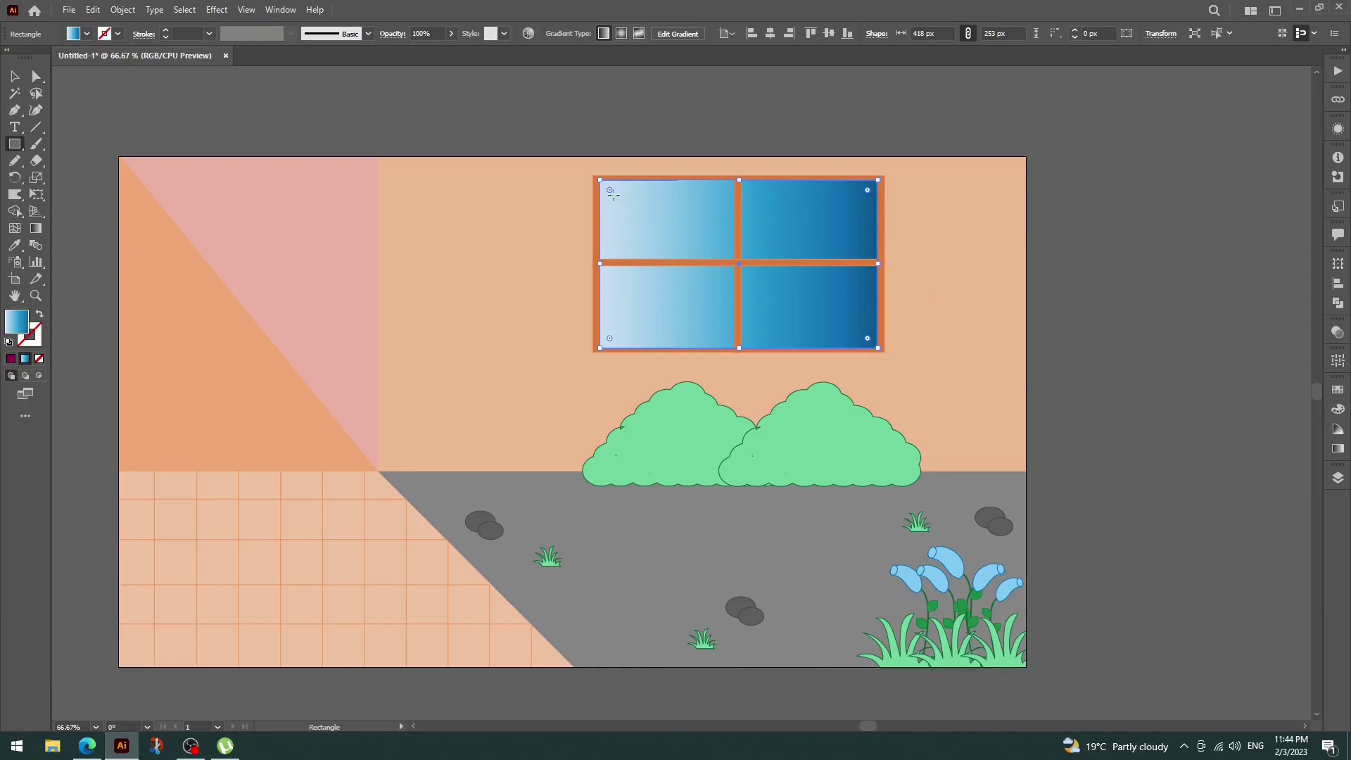
pyautogui.click(14, 246)
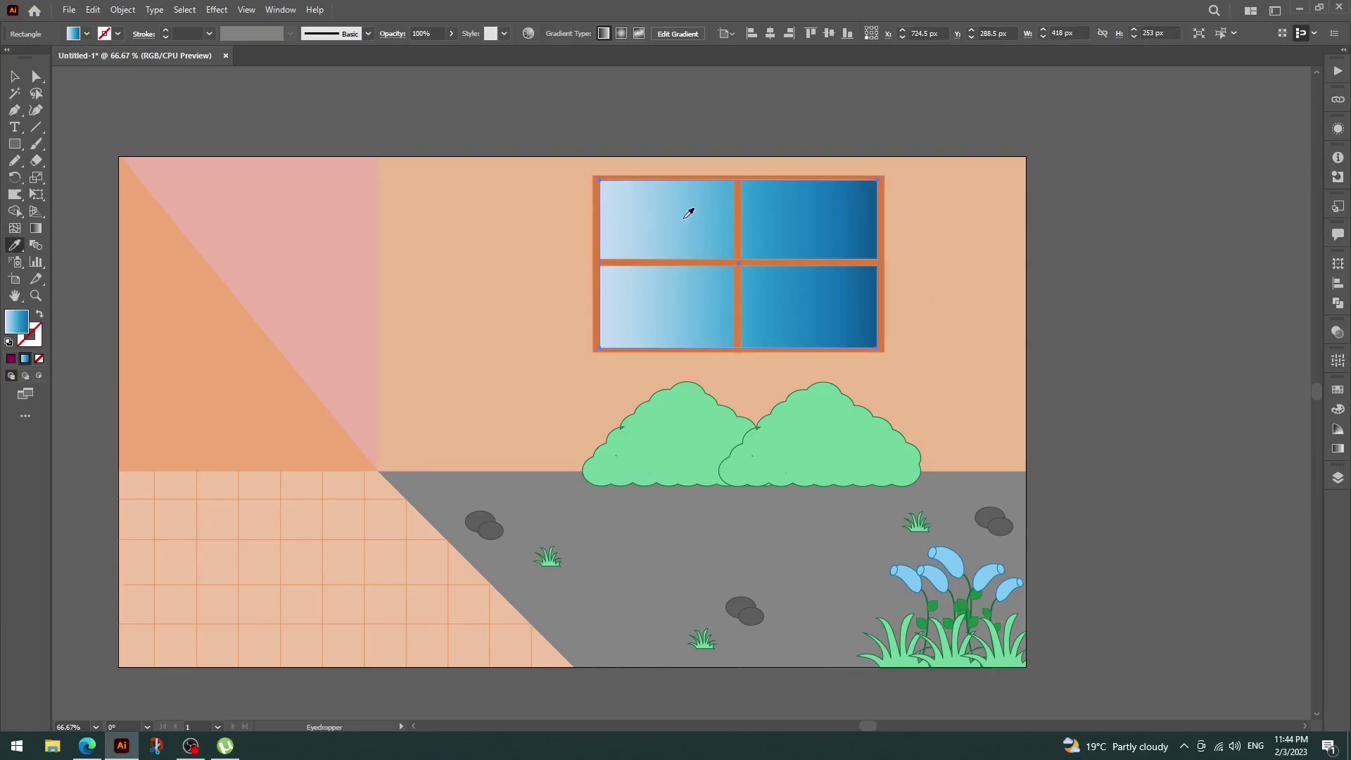
# - Replace the pane gradient with a flat light blue fill, #6ccaea, via the Color Picker
pyautogui.click(12, 77)
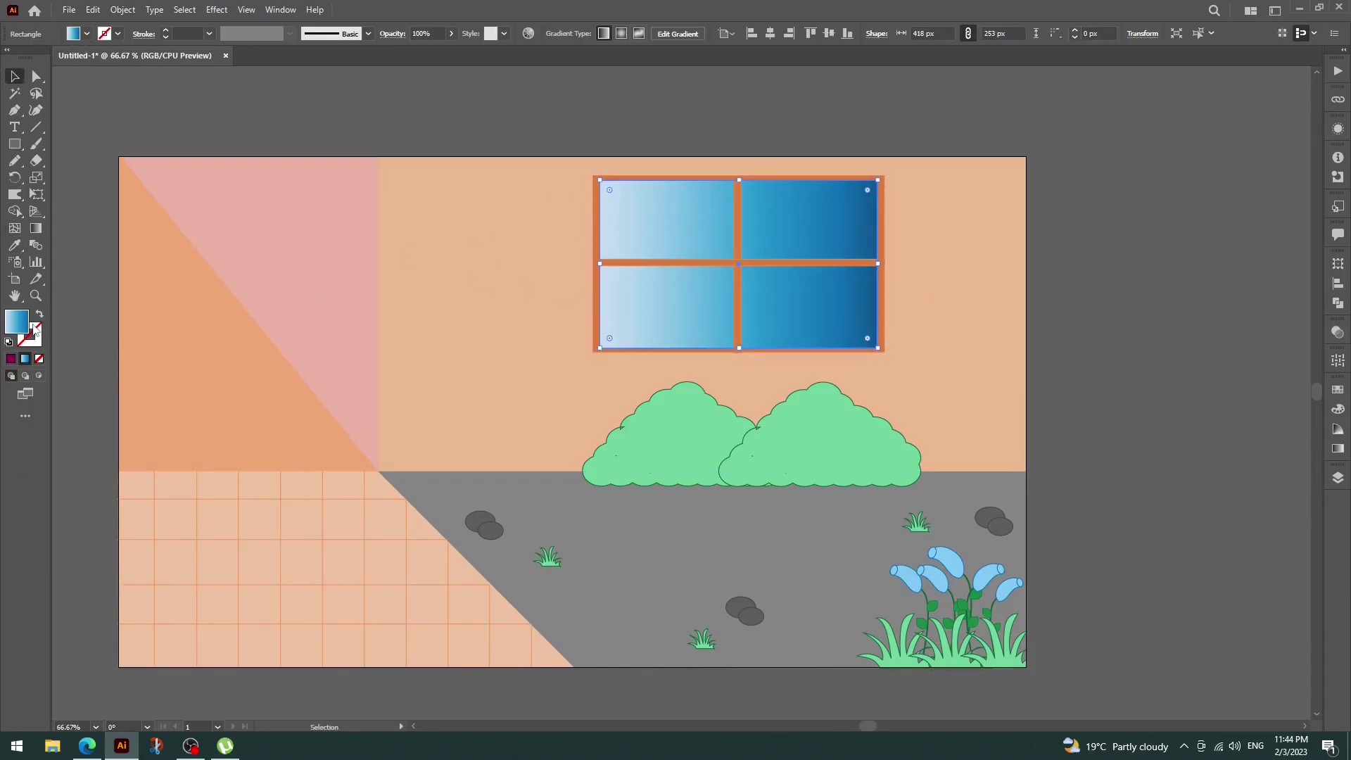
pyautogui.click(86, 34)
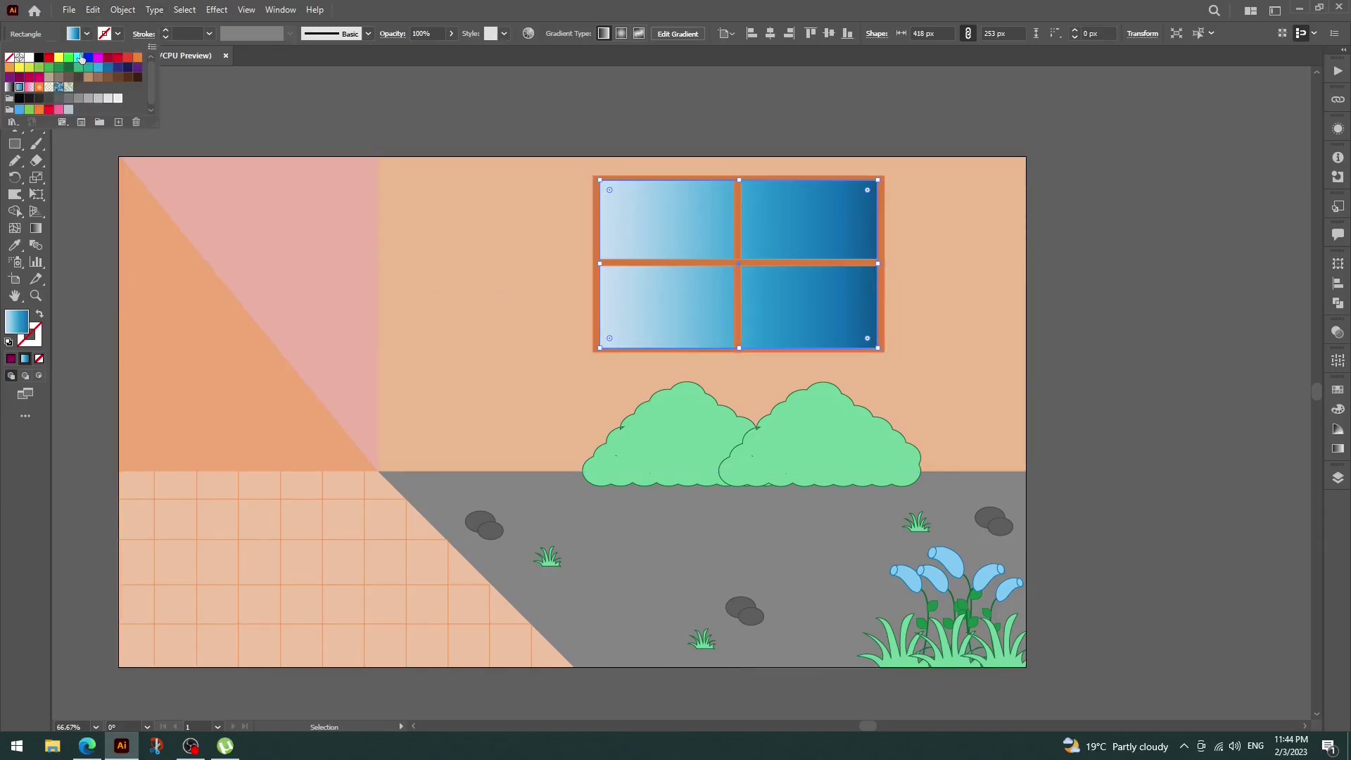
pyautogui.click(88, 68)
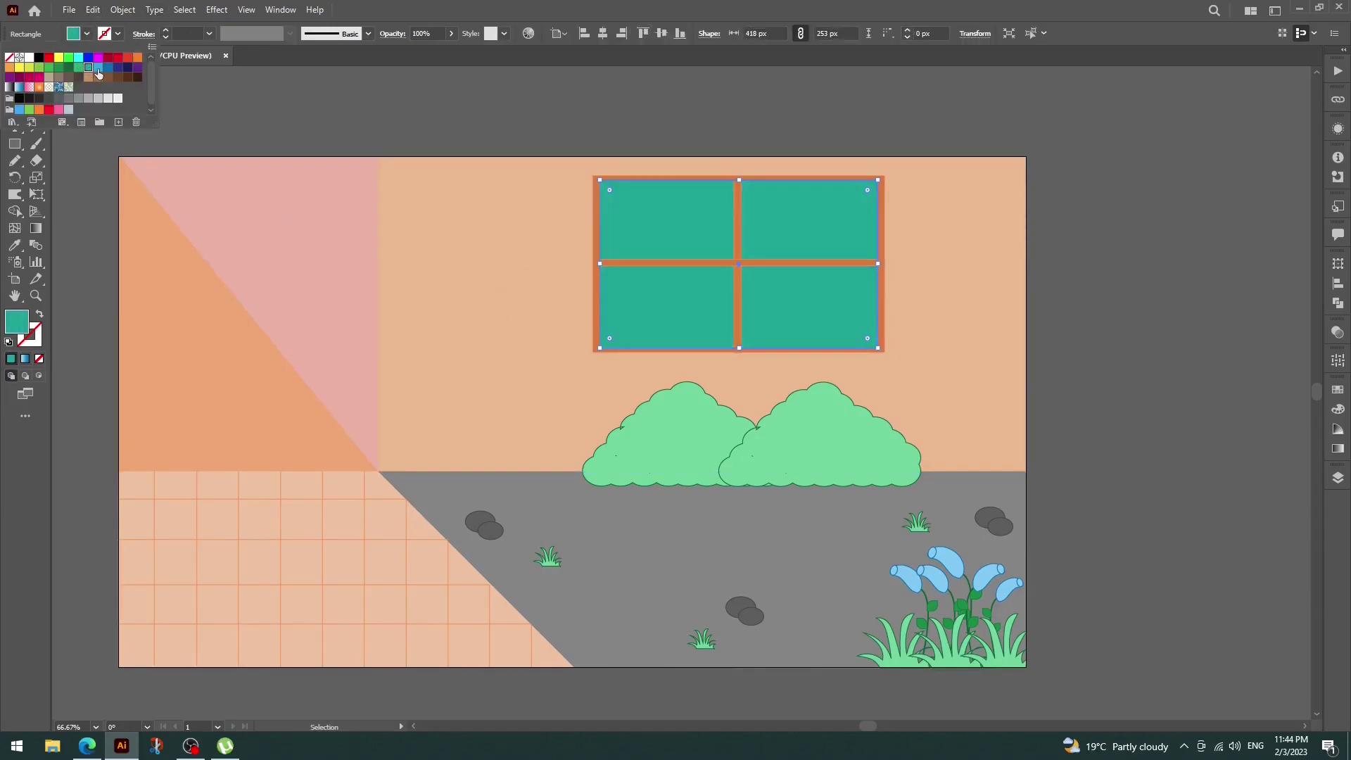
pyautogui.doubleClick(16, 322)
pyautogui.click(864, 303)
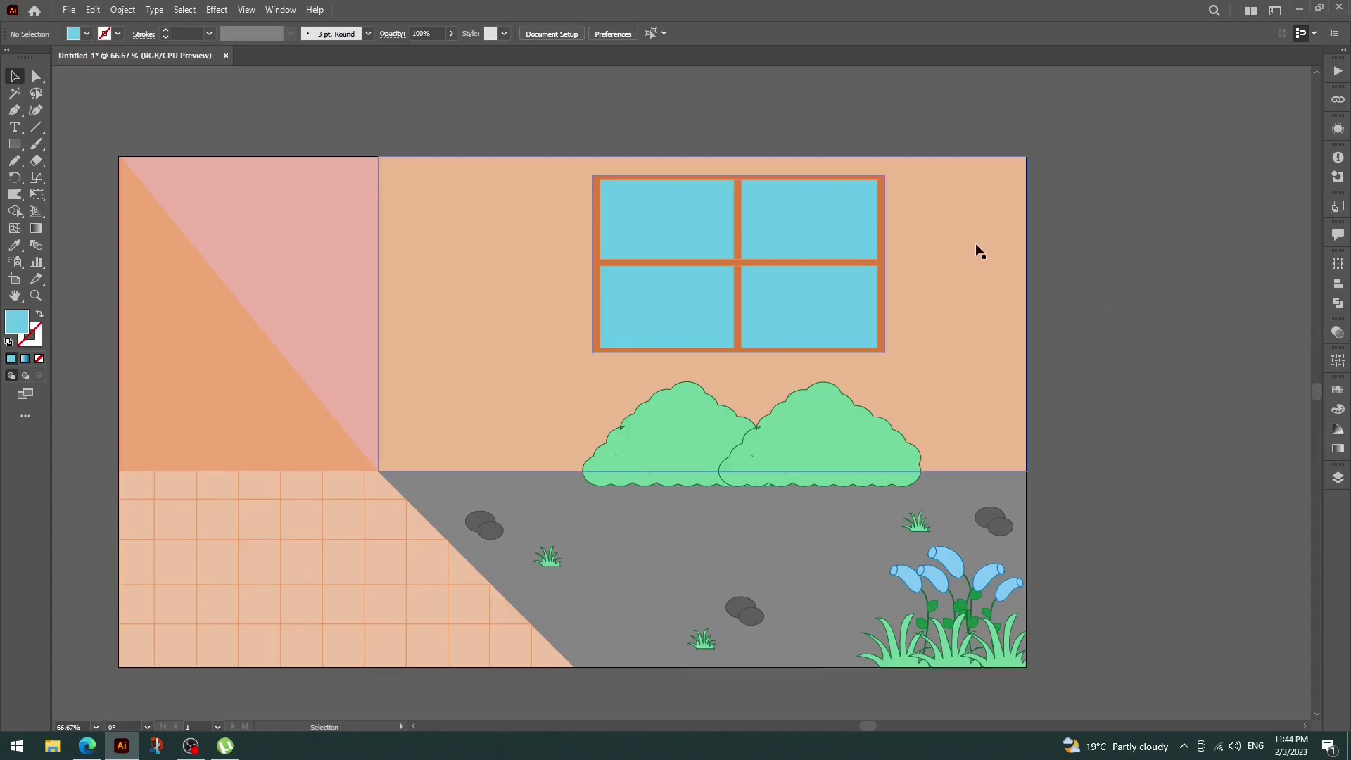
# - Stretch the window's vertical crossbar to reach the frame edges, 265 px tall
pyautogui.click(875, 224)
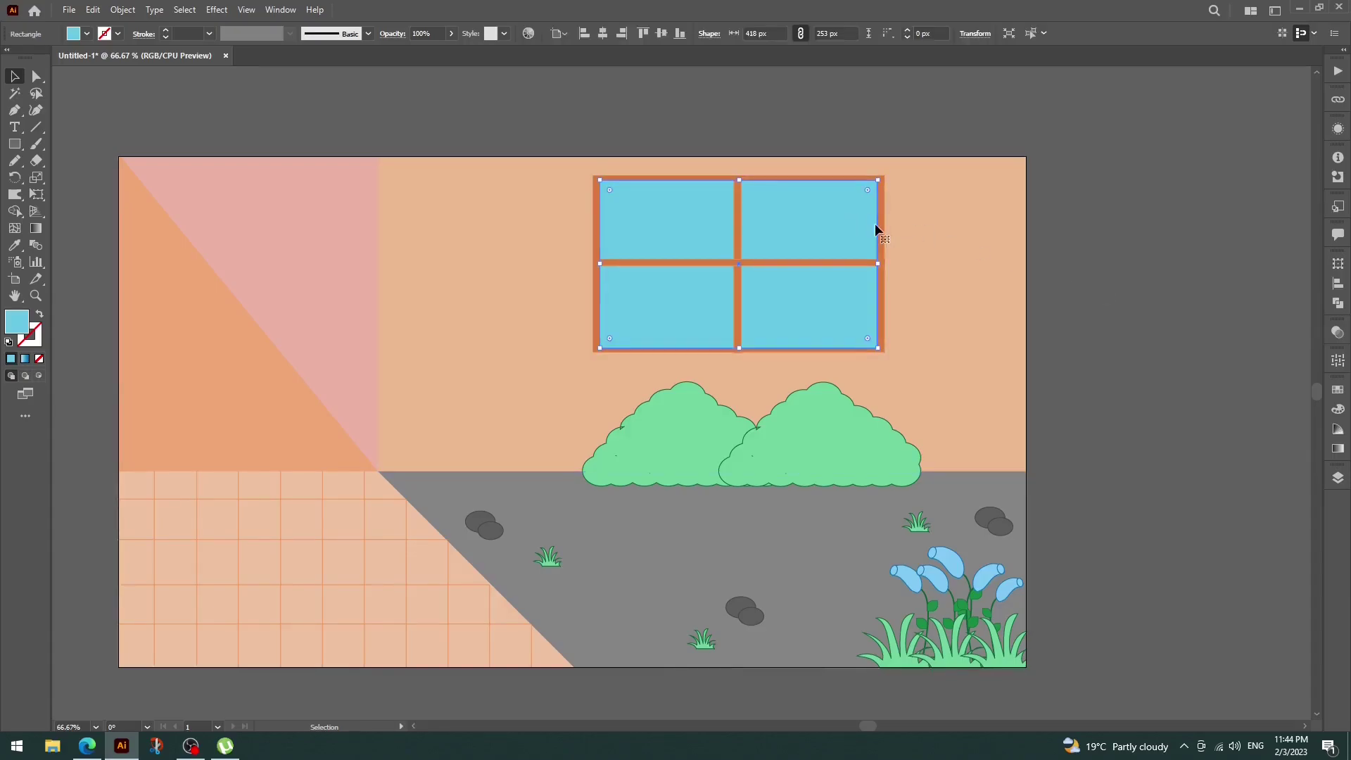
pyautogui.click(1192, 265)
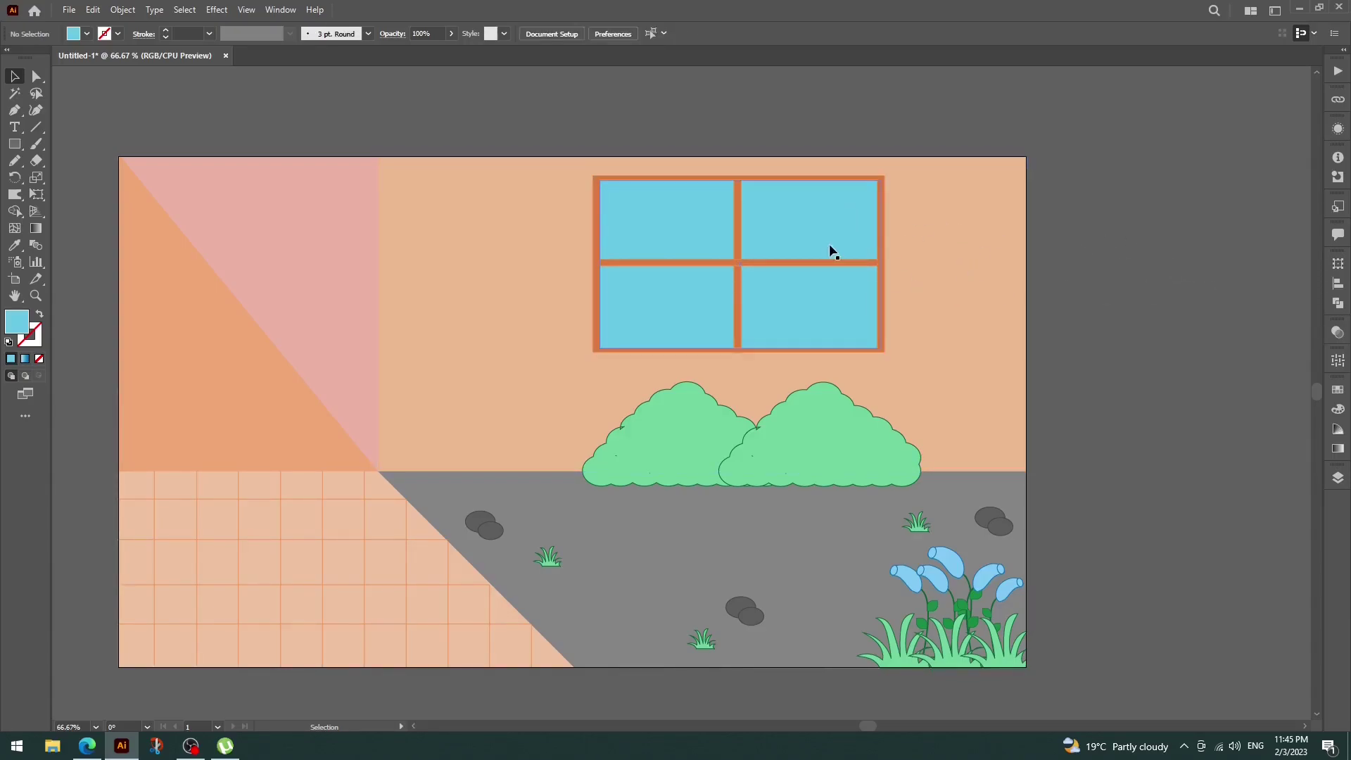
pyautogui.click(737, 207)
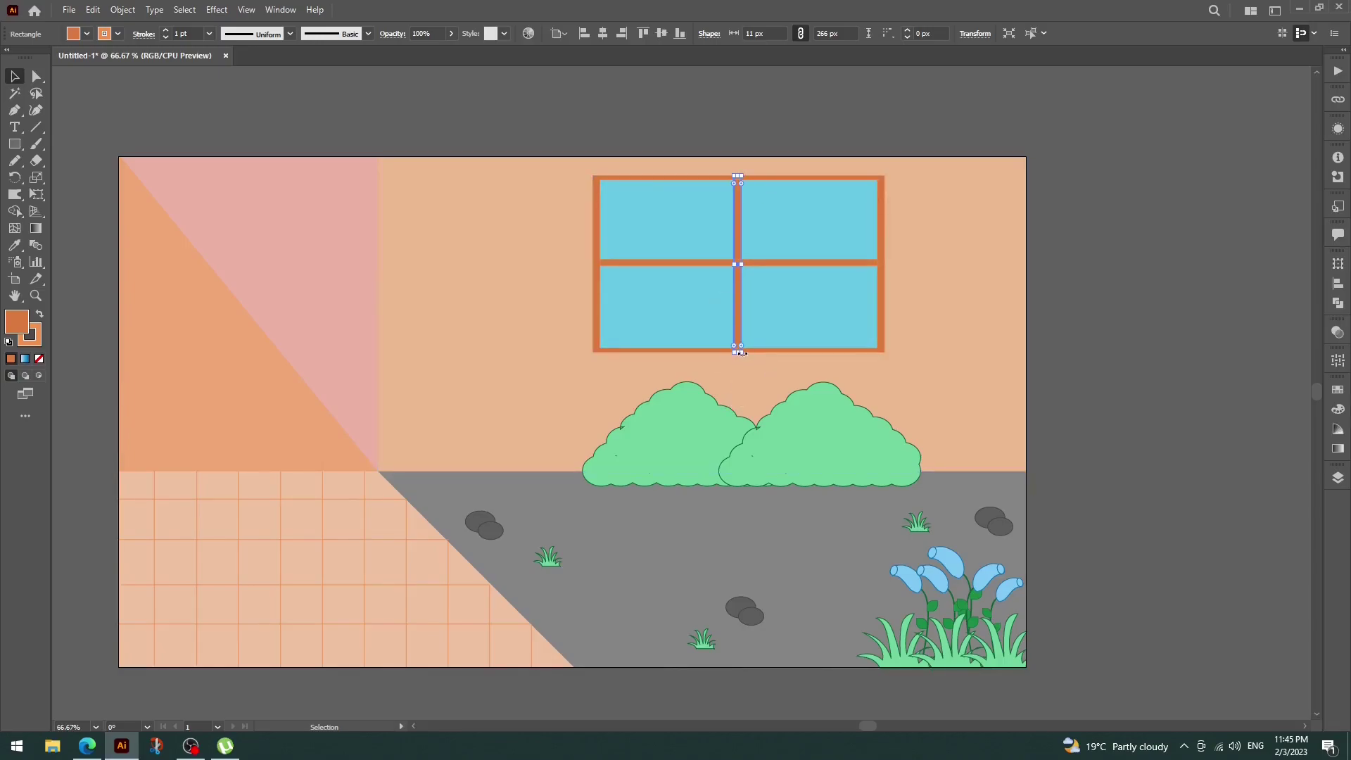
pyautogui.hotkey('ctrl', '+')
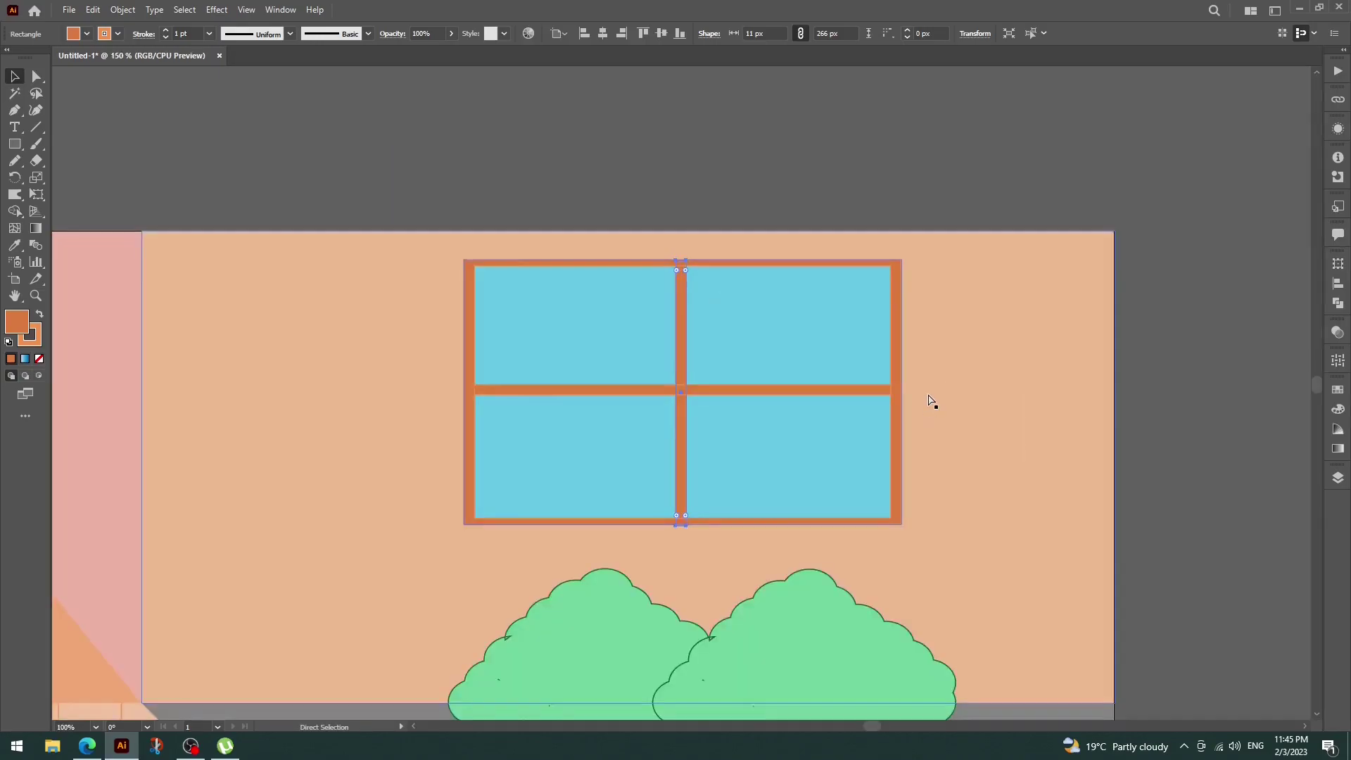
pyautogui.hotkey('ctrl', '+')
pyautogui.hotkey('ctrl', '+')
pyautogui.hotkey('ctrl', '+')
pyautogui.scroll(-3, 962, 420)
pyautogui.moveTo(681, 192); pyautogui.dragTo(681, 589)
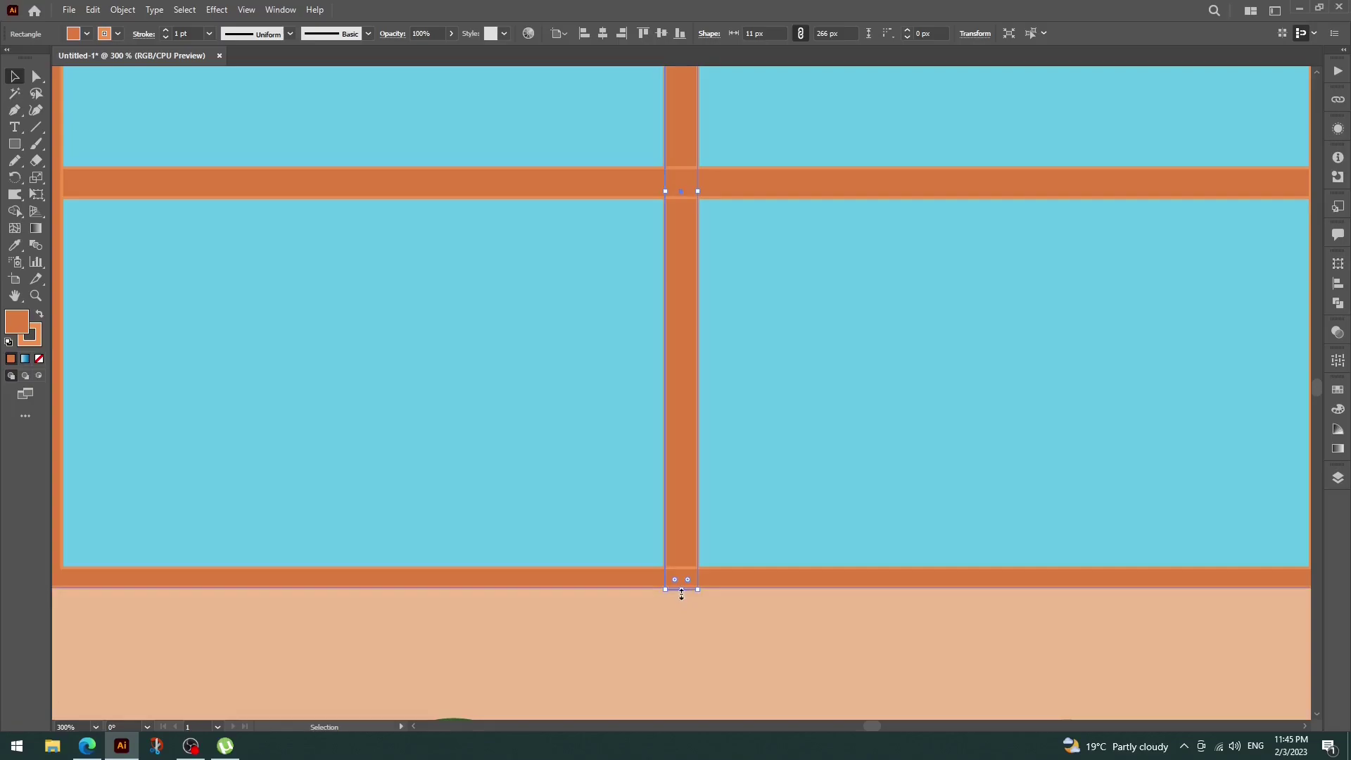
pyautogui.scroll(3, 710, 601)
pyautogui.scroll(3, 724, 464)
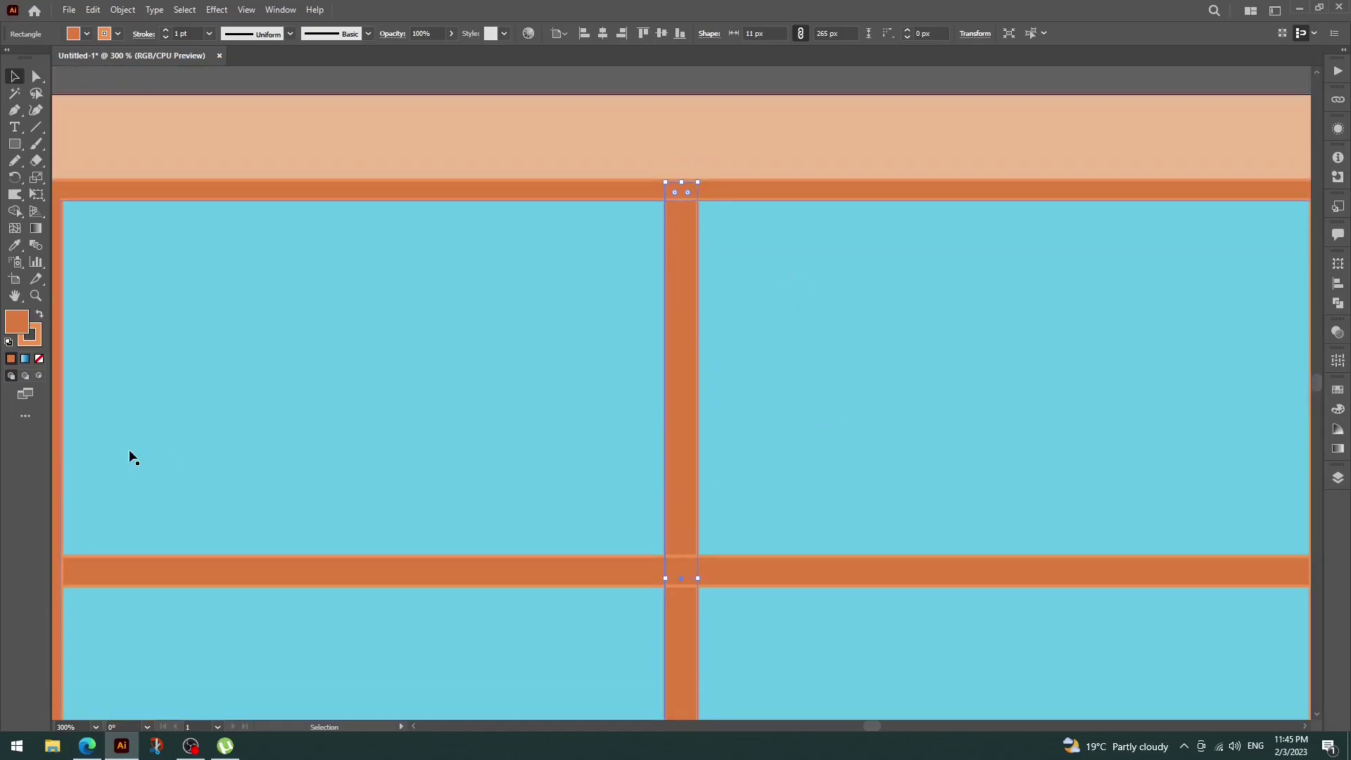
# - Stretch the horizontal crossbar to meet both frame sides, 438 px wide
pyautogui.moveTo(220, 450); pyautogui.dragTo(366, 450)
pyautogui.moveTo(901, 503); pyautogui.dragTo(513, 422)
pyautogui.click(1107, 521)
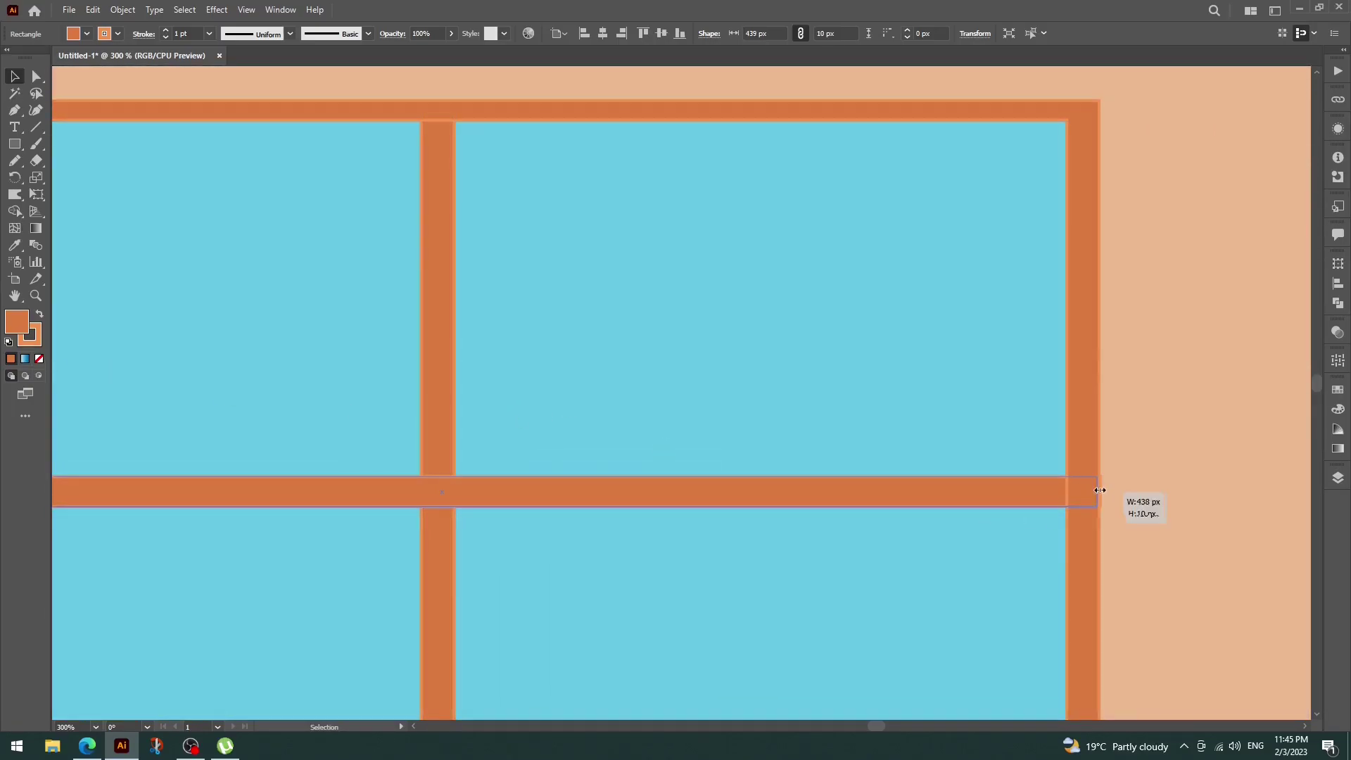
pyautogui.moveTo(678, 377); pyautogui.dragTo(1040, 368)
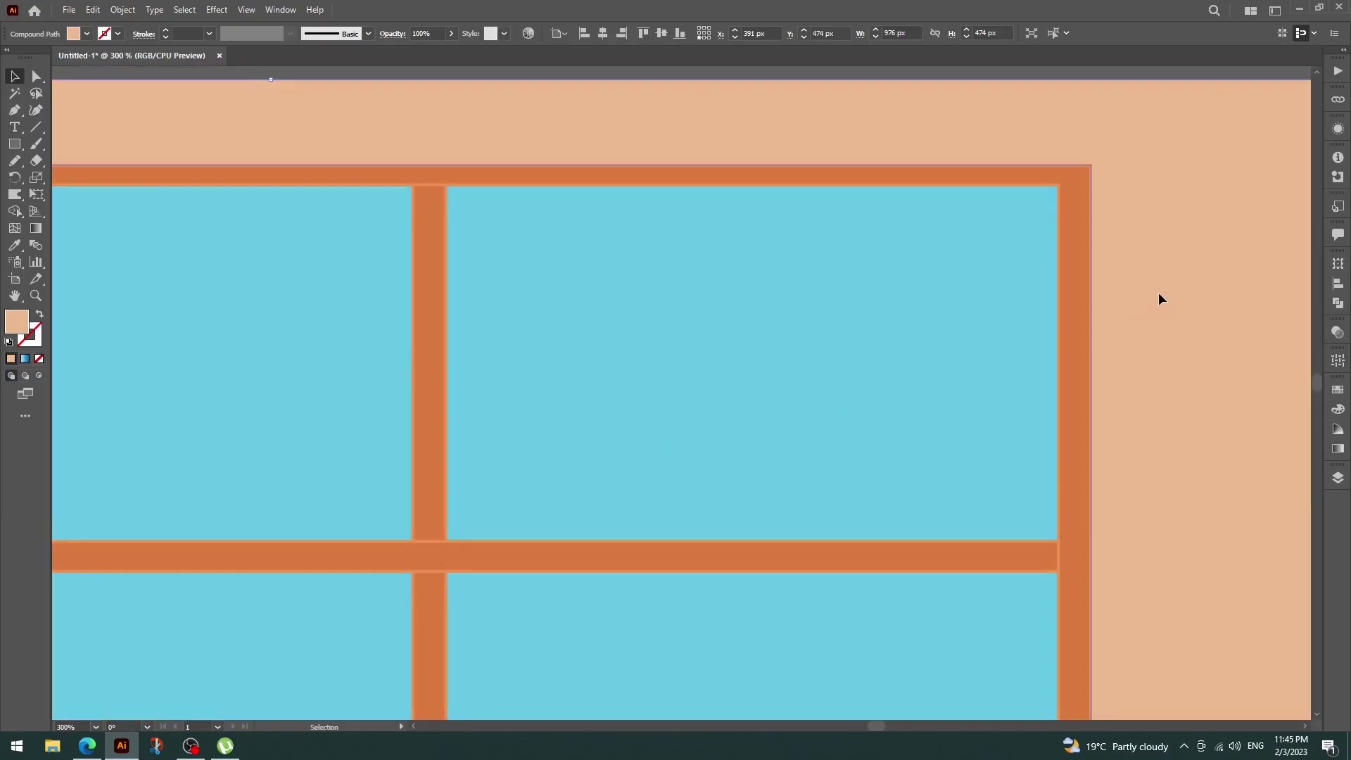
pyautogui.scroll(-3, 1161, 296)
pyautogui.hotkey('ctrl', '-')
pyautogui.hotkey('ctrl', '-')
pyautogui.hotkey('ctrl', '-')
pyautogui.hotkey('ctrl', '-')
# - Make the pane rectangle a white 19% opacity overlay, shrunk to 303 × 207 px
pyautogui.click(645, 304)
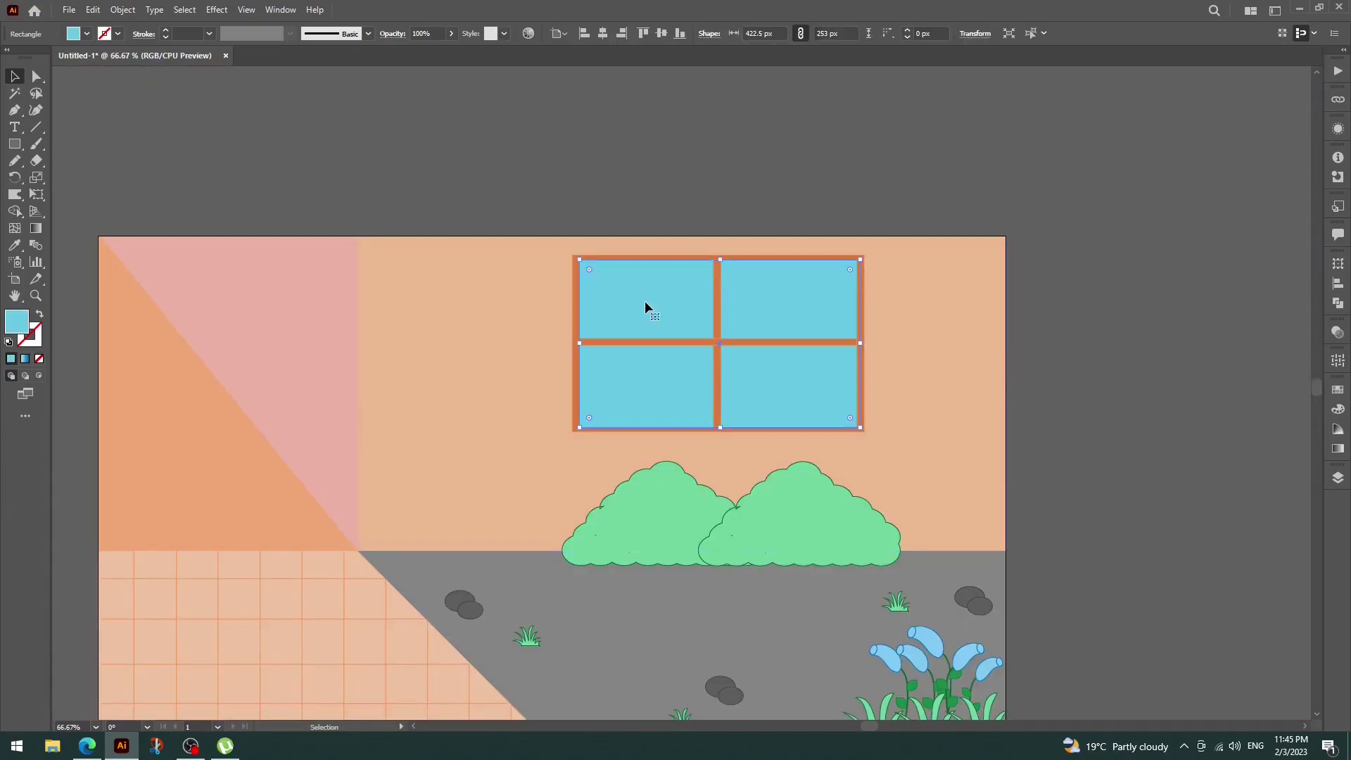
pyautogui.click(89, 34)
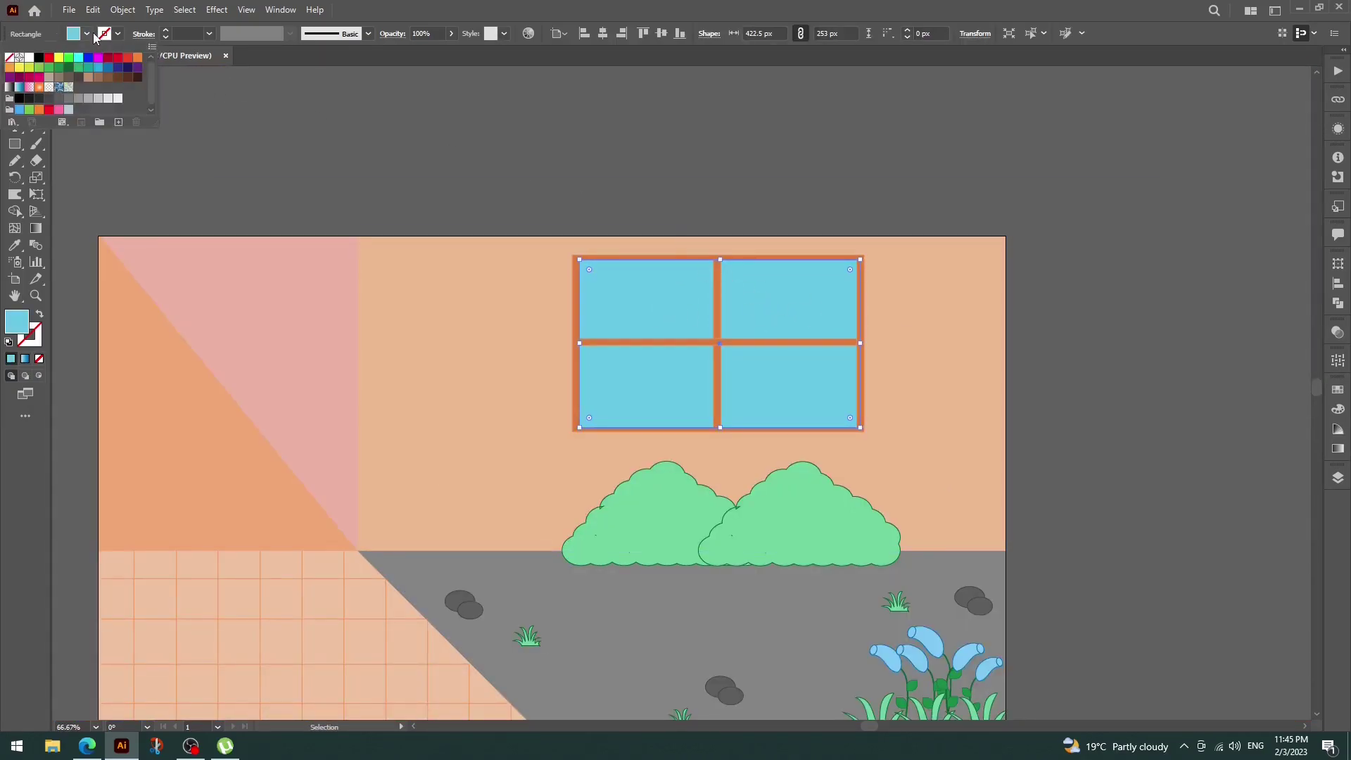
pyautogui.click(29, 57)
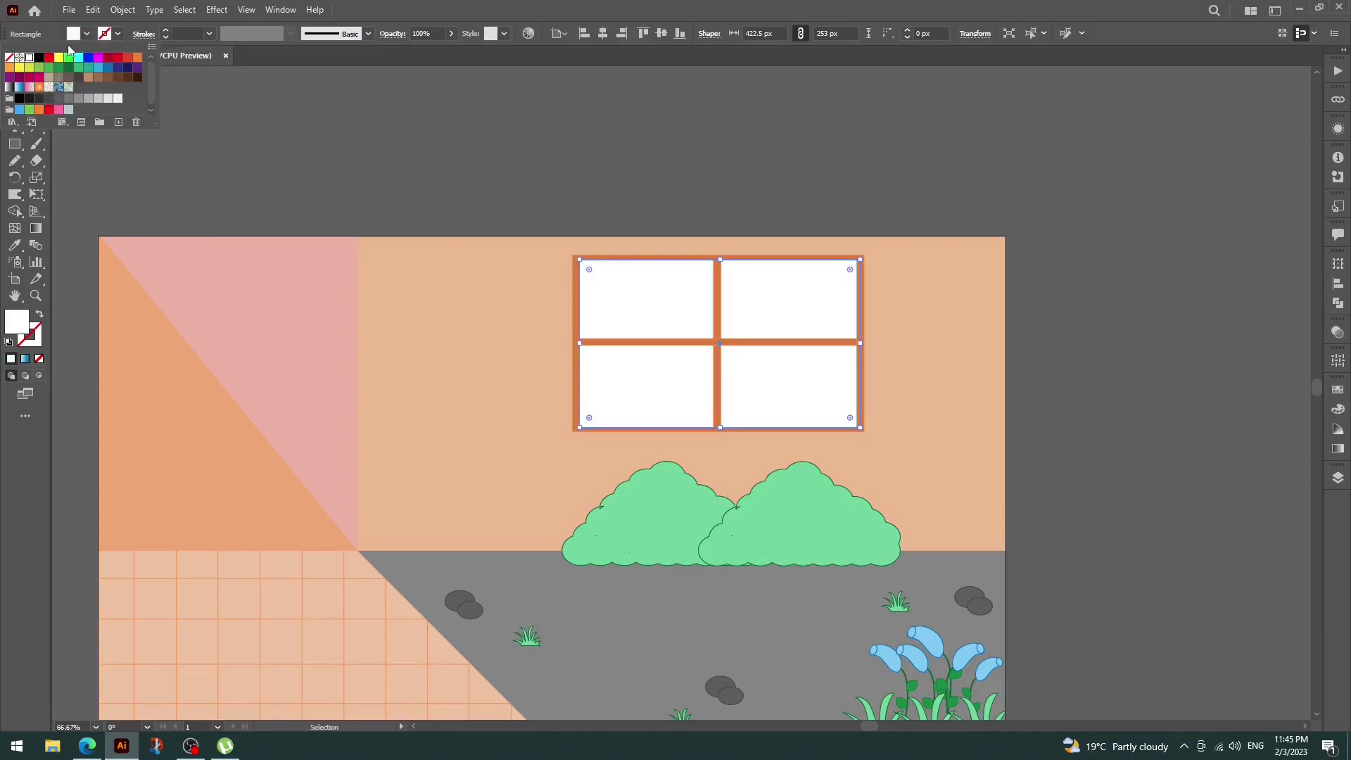
pyautogui.click(451, 34)
pyautogui.moveTo(444, 51); pyautogui.dragTo(404, 51)
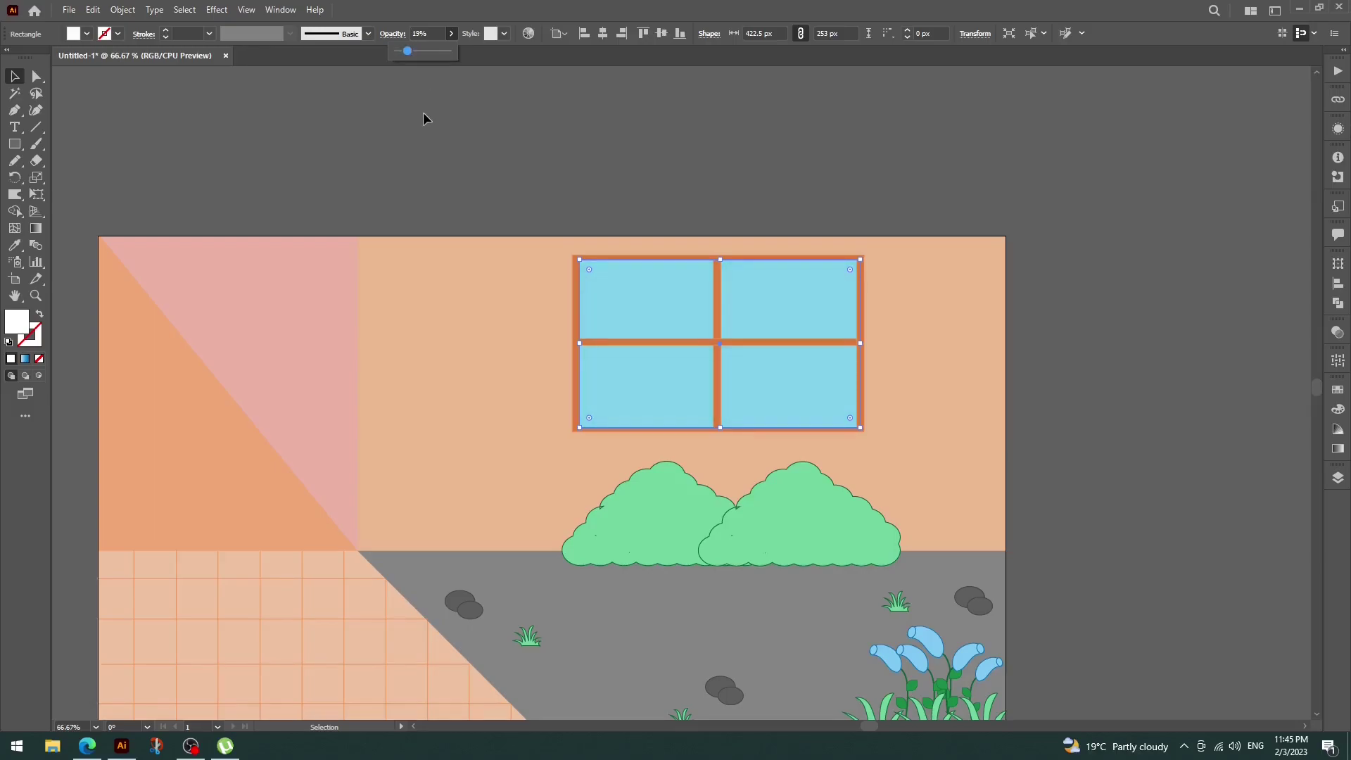
pyautogui.moveTo(579, 427); pyautogui.dragTo(617, 409)
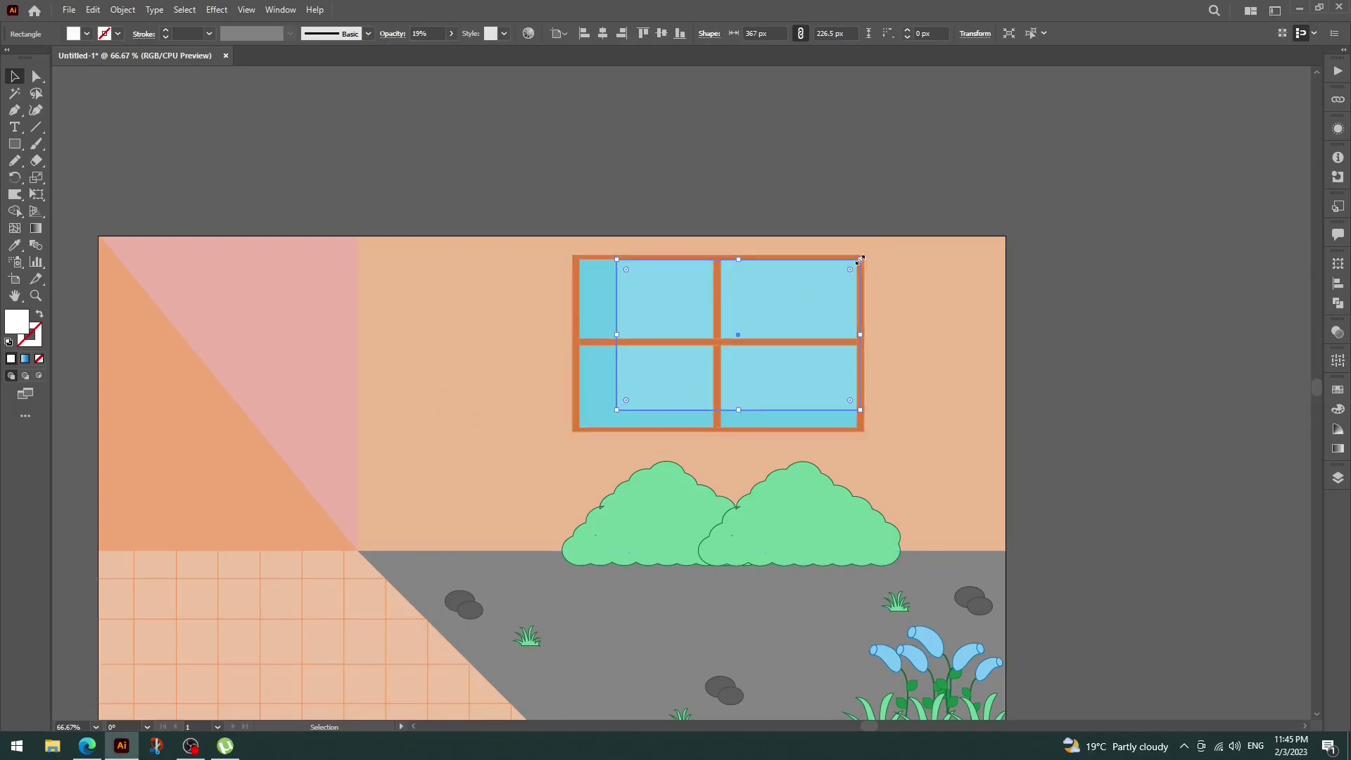
pyautogui.moveTo(859, 259); pyautogui.dragTo(818, 271)
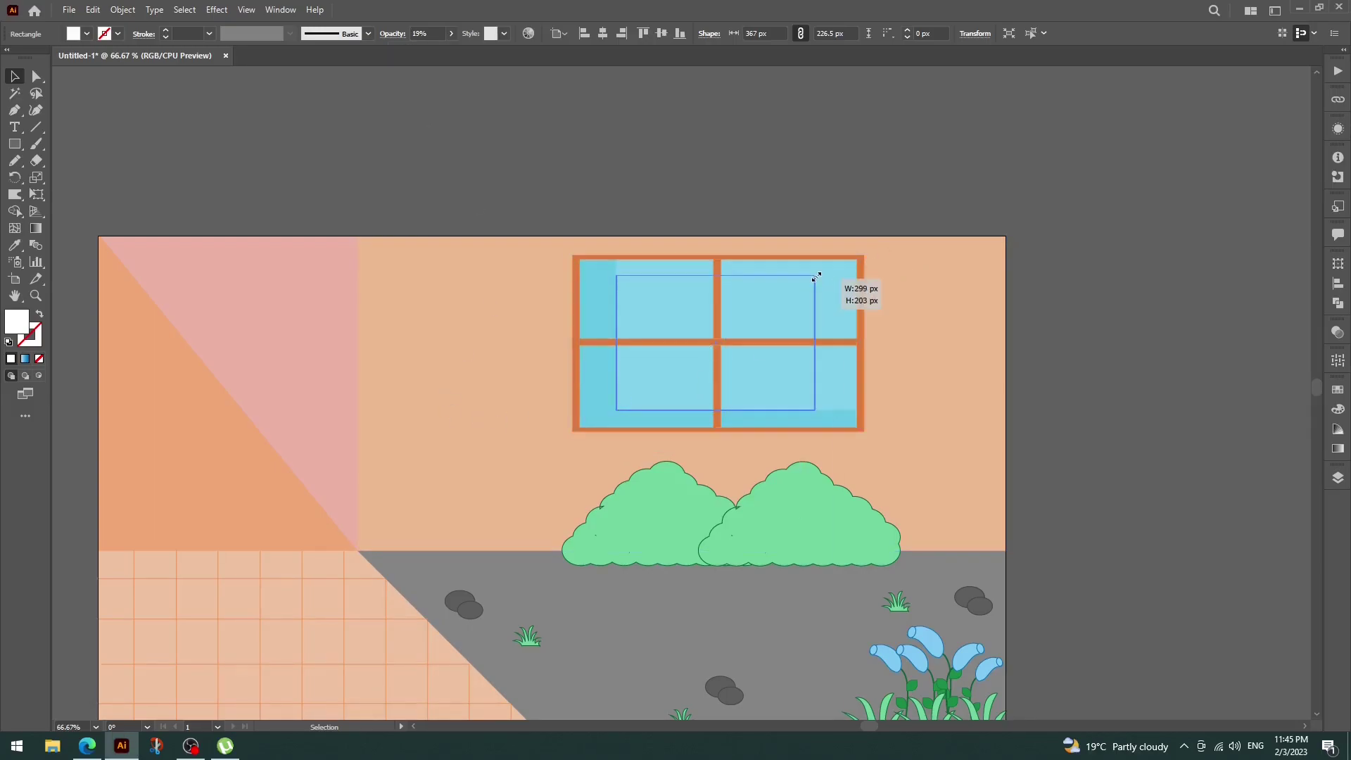
# - Draw a closed diagonal streak shape across the overlay with the Pen tool
pyautogui.click(13, 113)
pyautogui.click(616, 310)
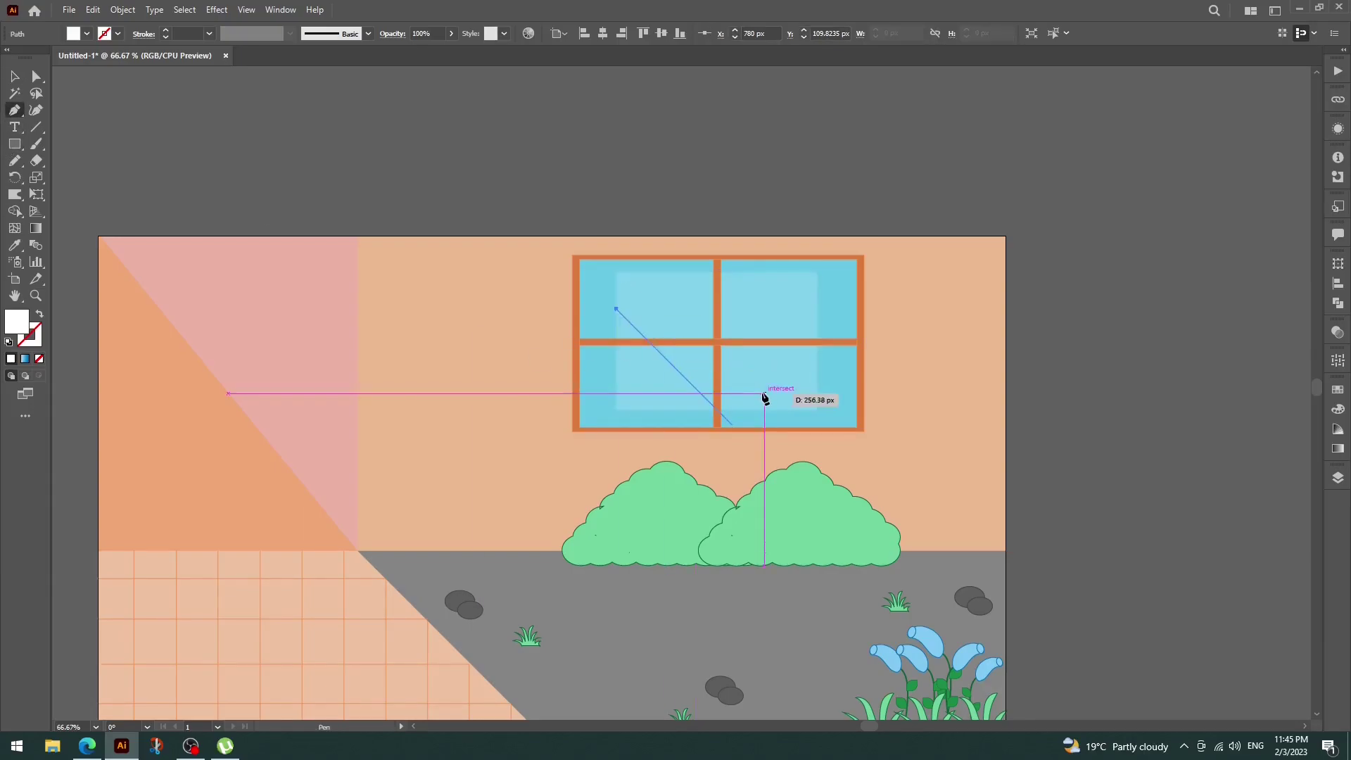
pyautogui.click(716, 409)
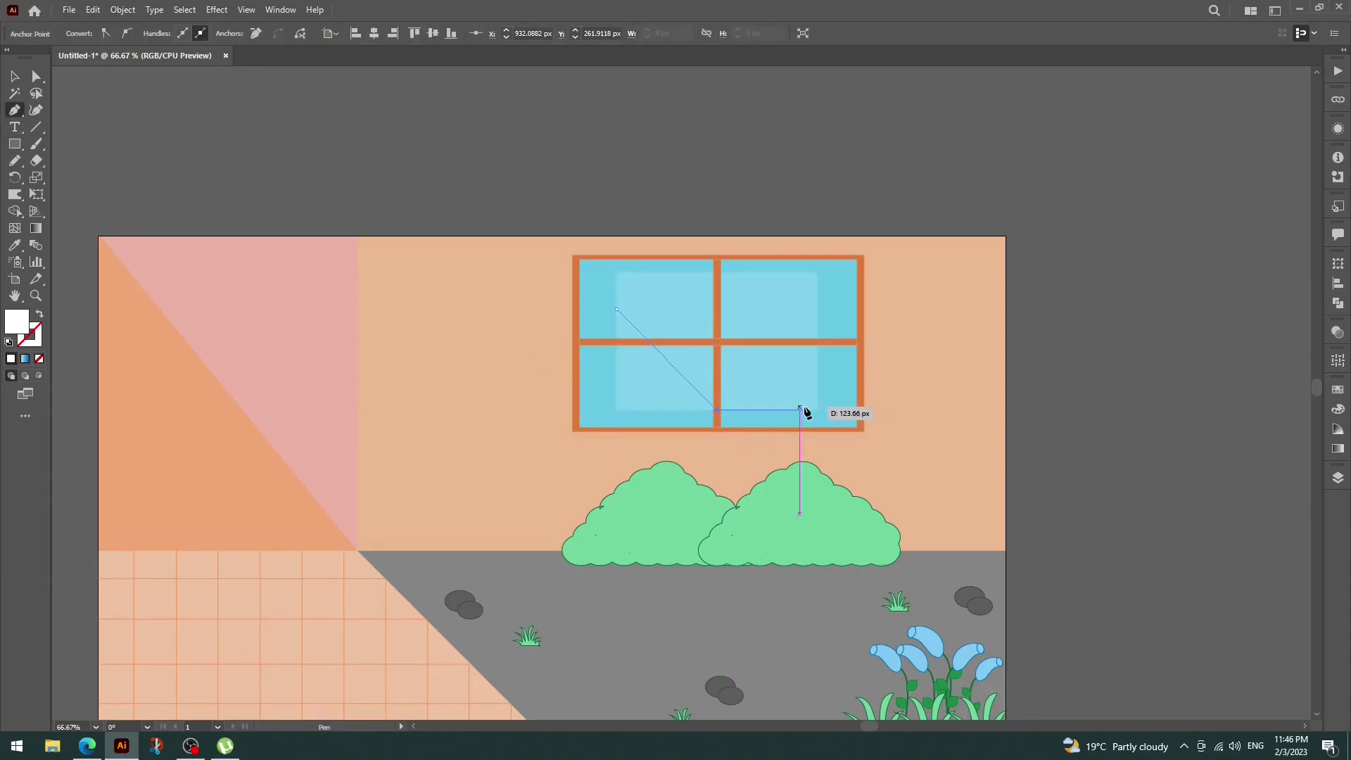
pyautogui.click(817, 409)
pyautogui.click(816, 335)
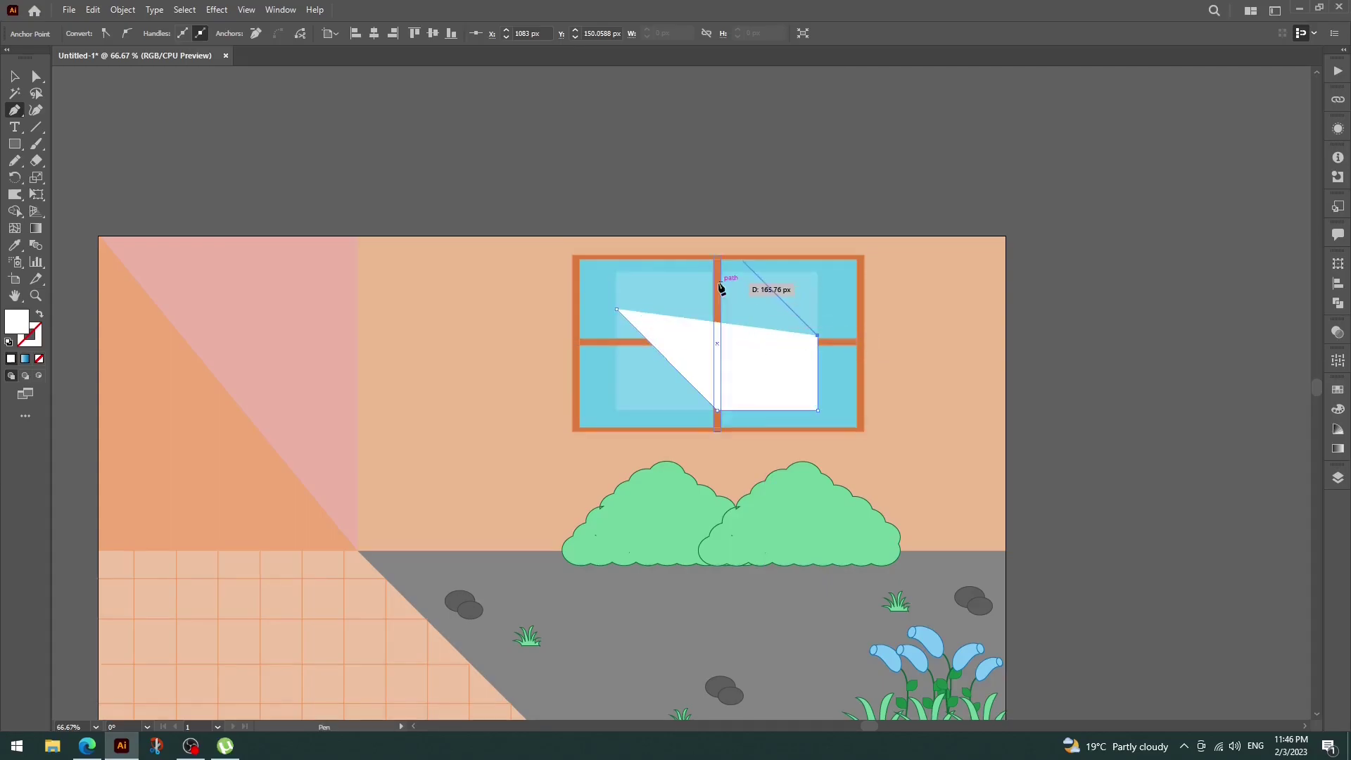
pyautogui.click(657, 274)
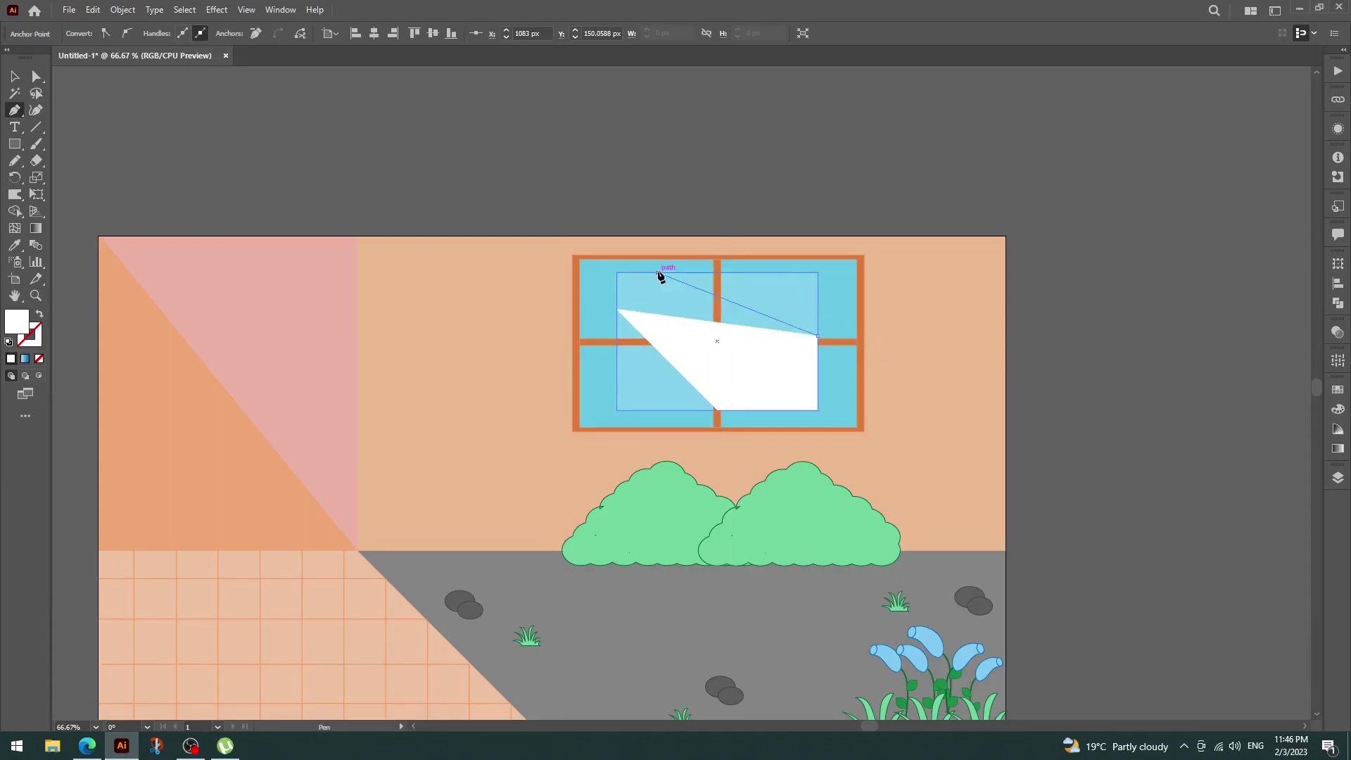
pyautogui.click(617, 272)
pyautogui.click(617, 309)
# - Merge the streak pieces with Shape Builder and stretch the streak to fill the window frame
pyautogui.press('v')
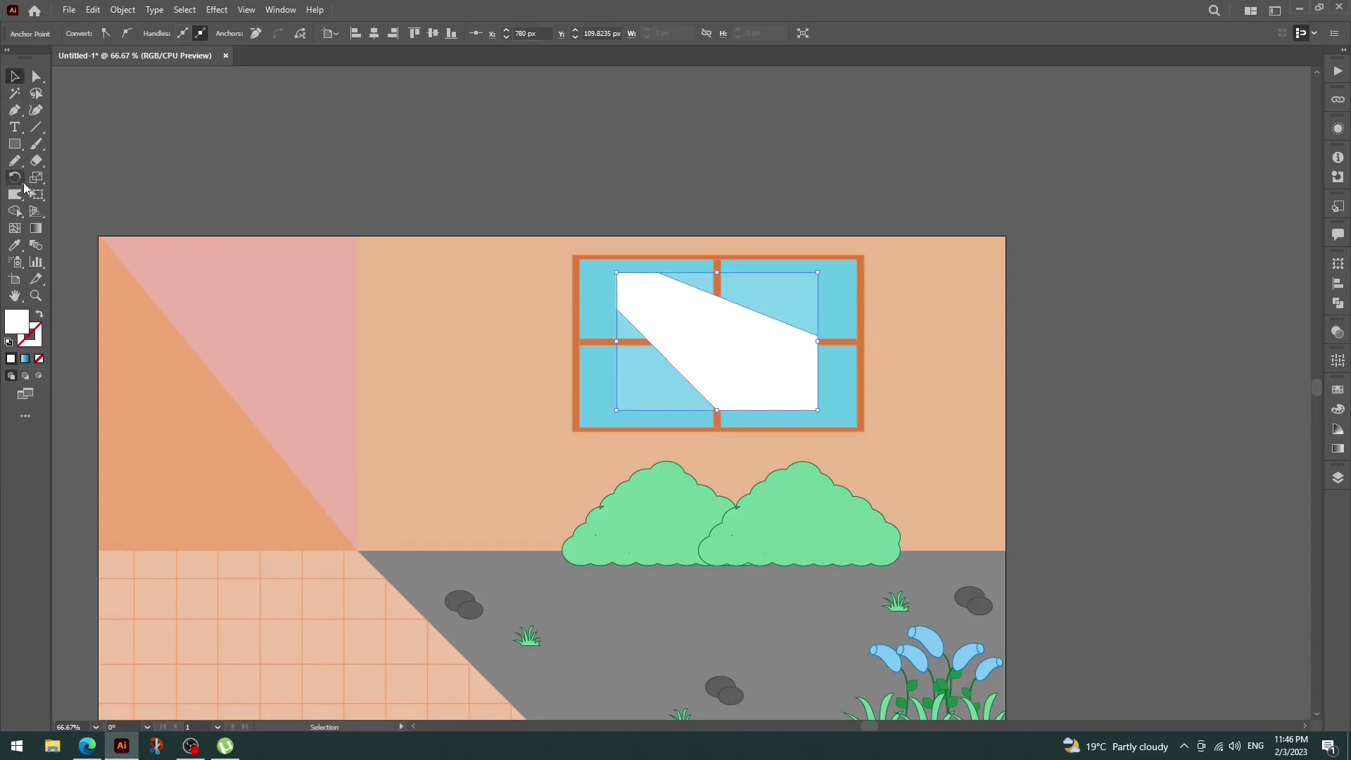
pyautogui.click(15, 211)
pyautogui.click(697, 335)
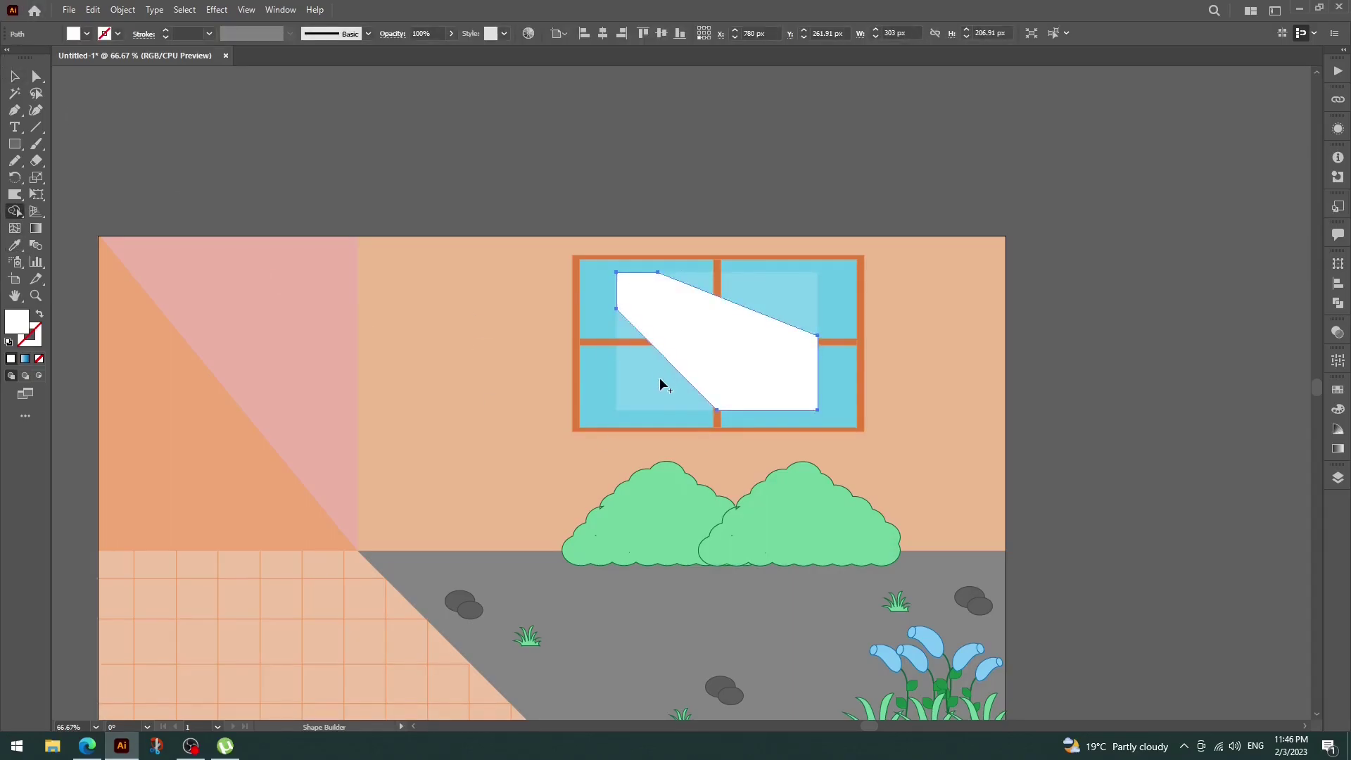
pyautogui.press('v')
pyautogui.moveTo(716, 322)
pyautogui.mouseDown()
pyautogui.moveTo(720, 197)
pyautogui.moveTo(806, 114)
pyautogui.mouseUp()
pyautogui.moveTo(757, 307); pyautogui.dragTo(1219, 166)
pyautogui.moveTo(817, 149); pyautogui.dragTo(689, 347)
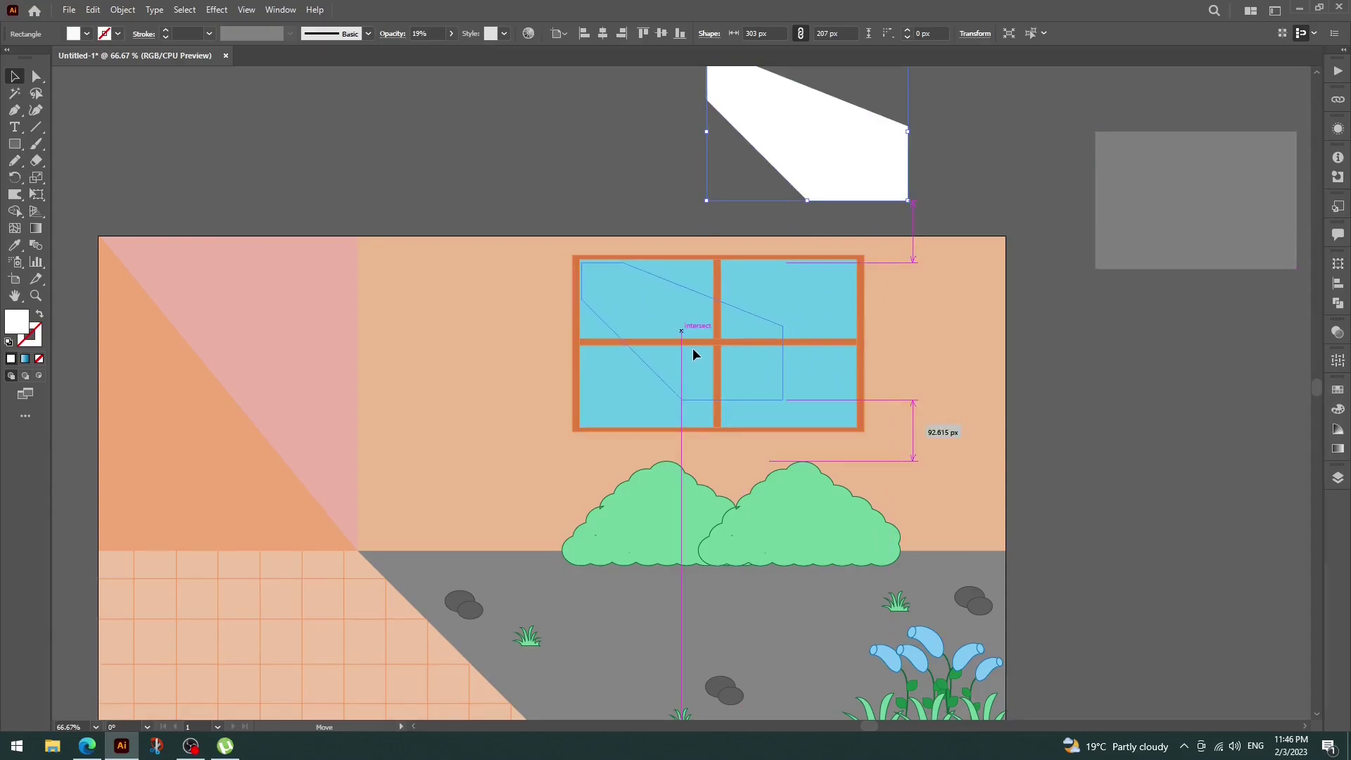
pyautogui.moveTo(781, 397); pyautogui.dragTo(856, 427)
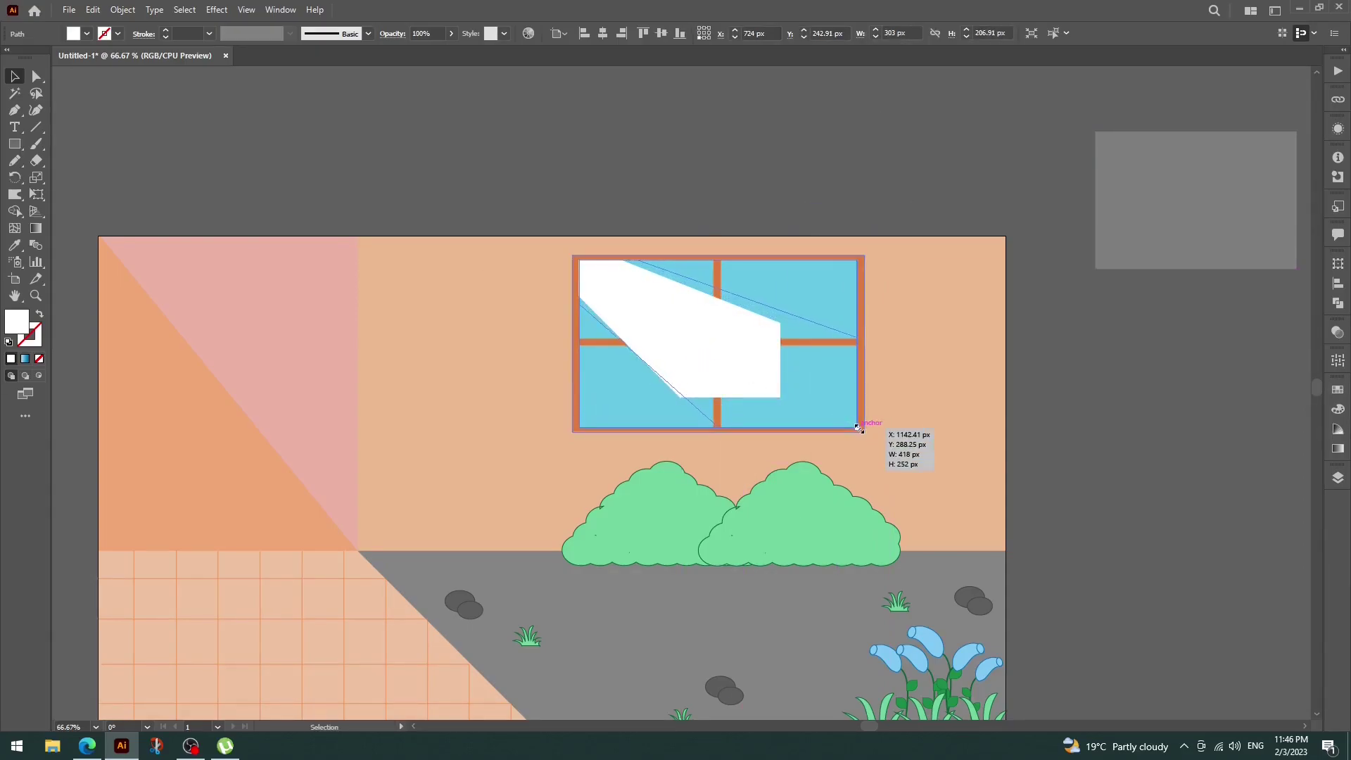
# - Eyedropper the overlay's translucent 19% style onto the streak
pyautogui.click(15, 245)
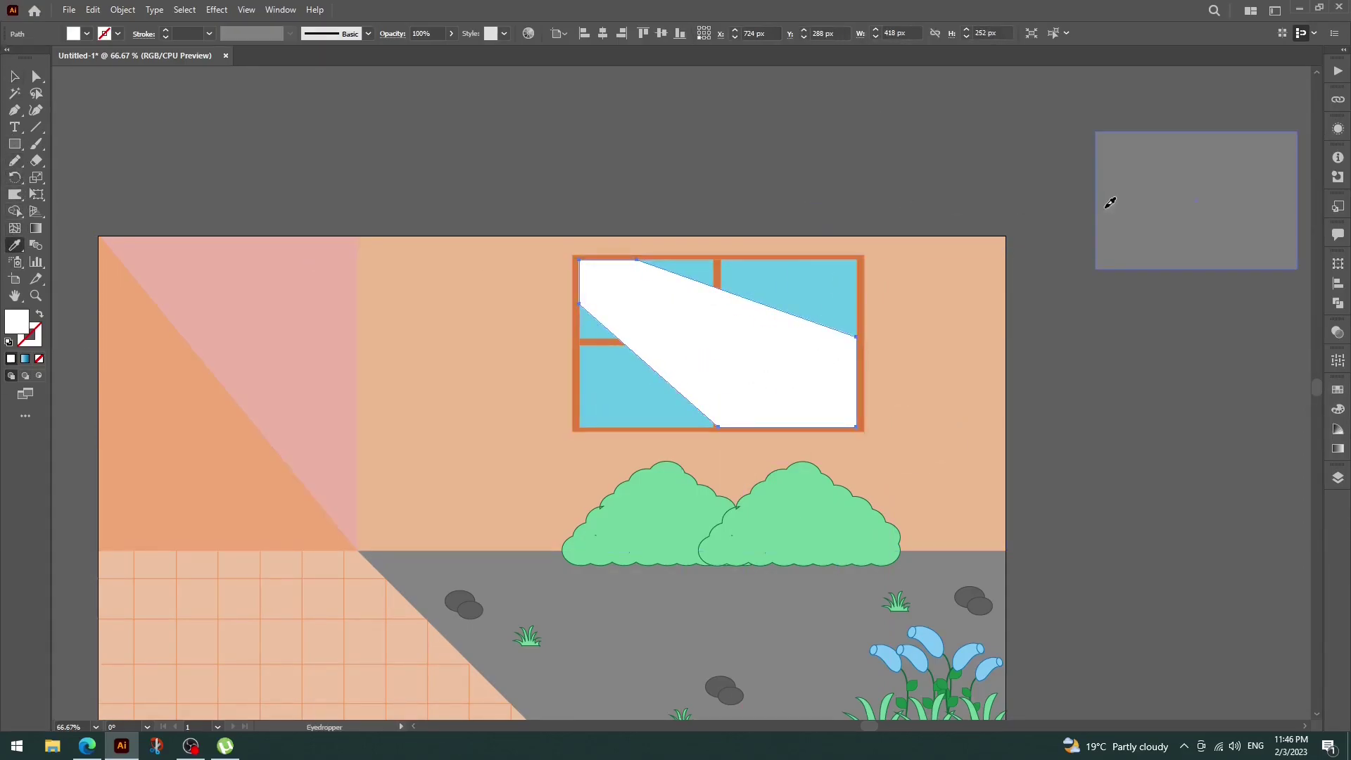
pyautogui.click(1110, 202)
pyautogui.click(15, 76)
pyautogui.click(332, 141)
# - Edit the streak in isolation and check the window frame's stacking order
pyautogui.rightClick(652, 313)
pyautogui.click(797, 392)
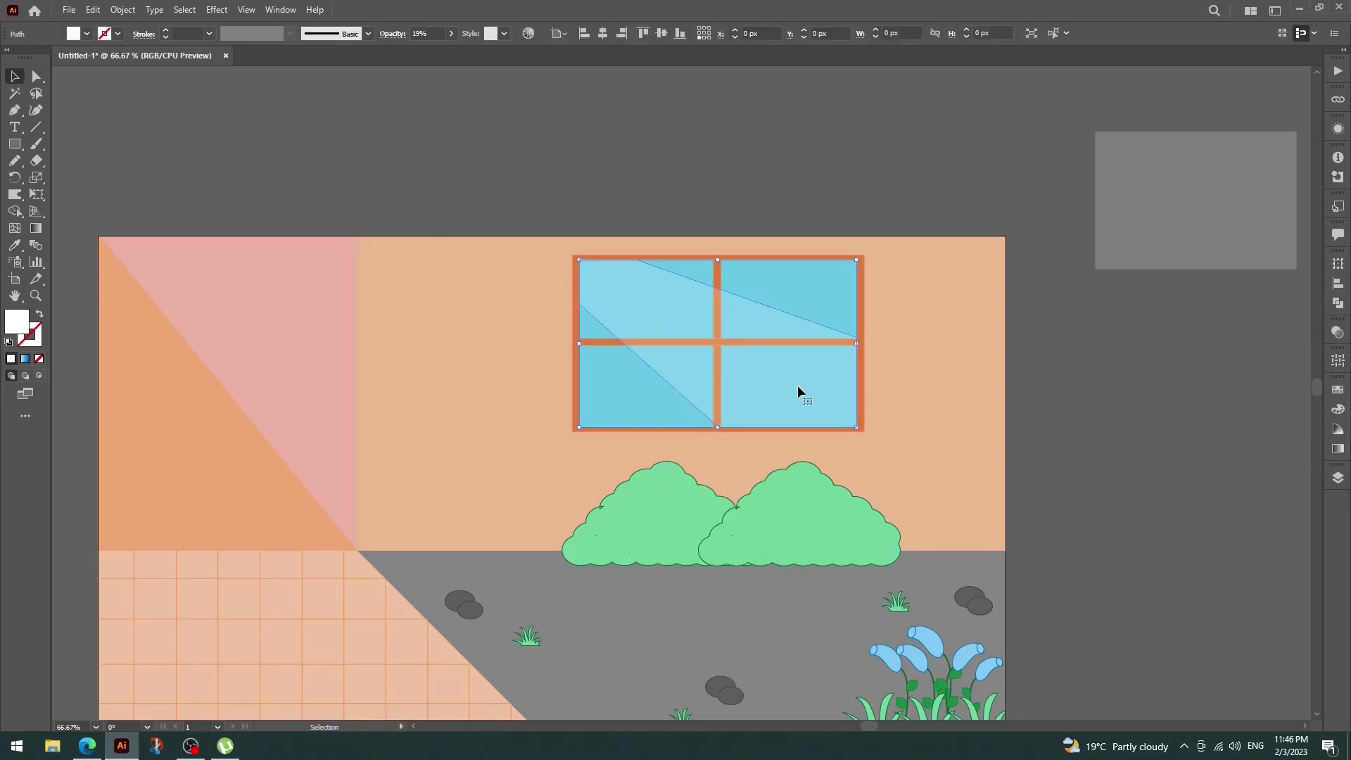
pyautogui.doubleClick(782, 309)
pyautogui.rightClick(782, 308)
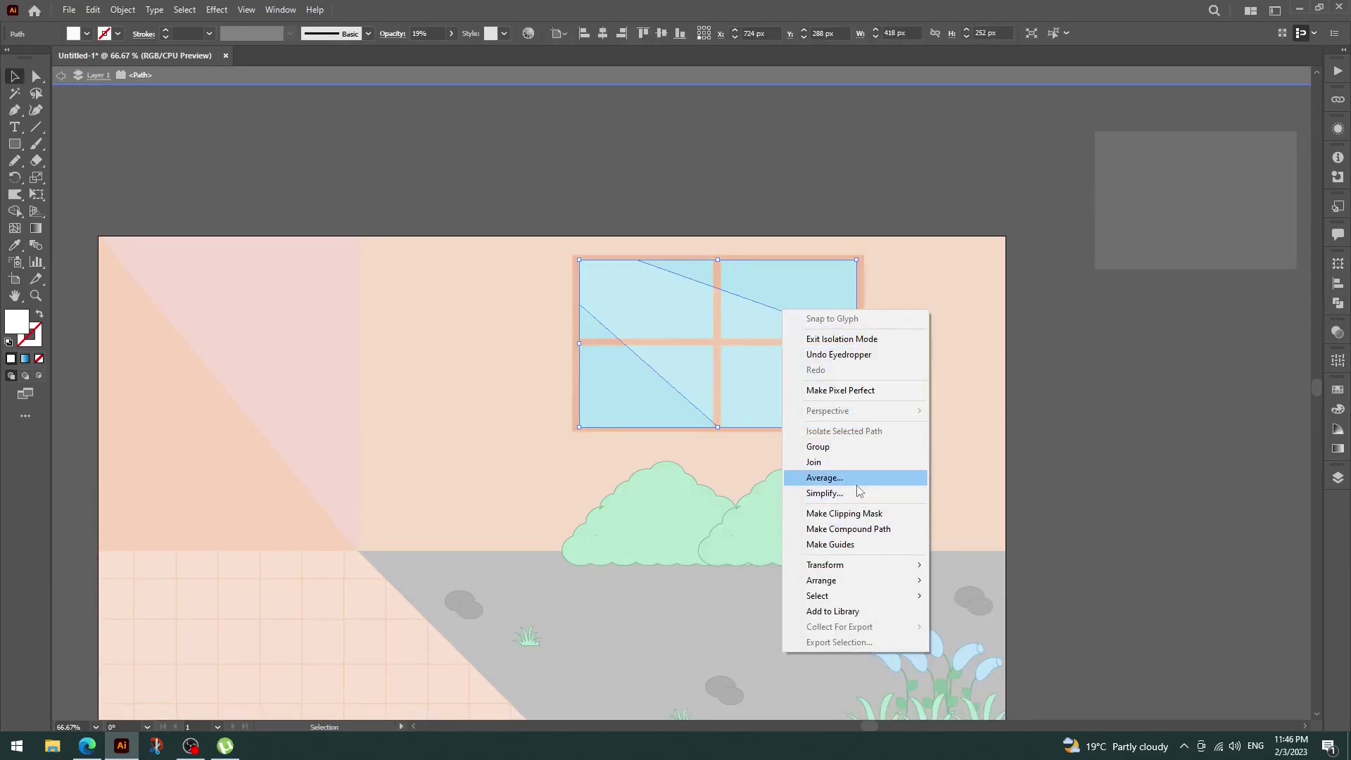
pyautogui.doubleClick(1122, 373)
pyautogui.click(722, 275)
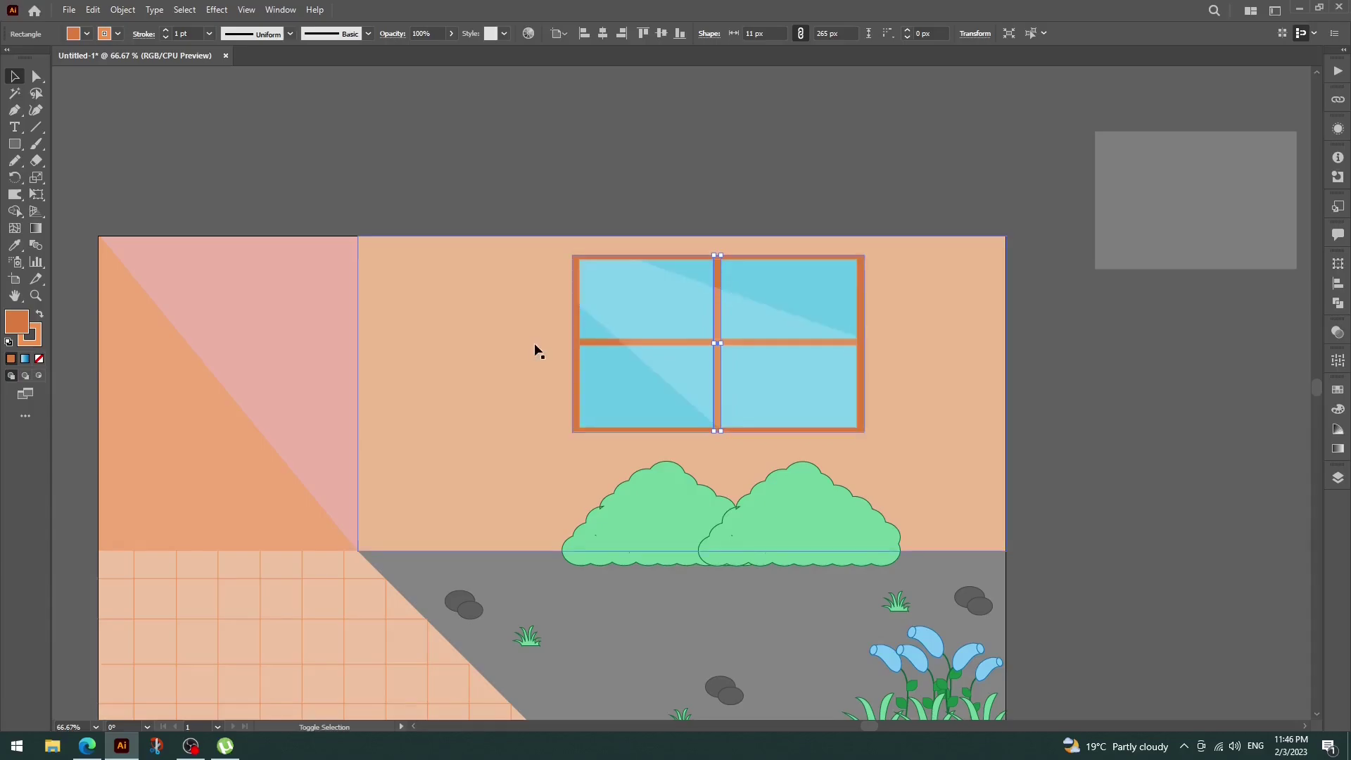
pyautogui.click(594, 345)
pyautogui.rightClick(593, 345)
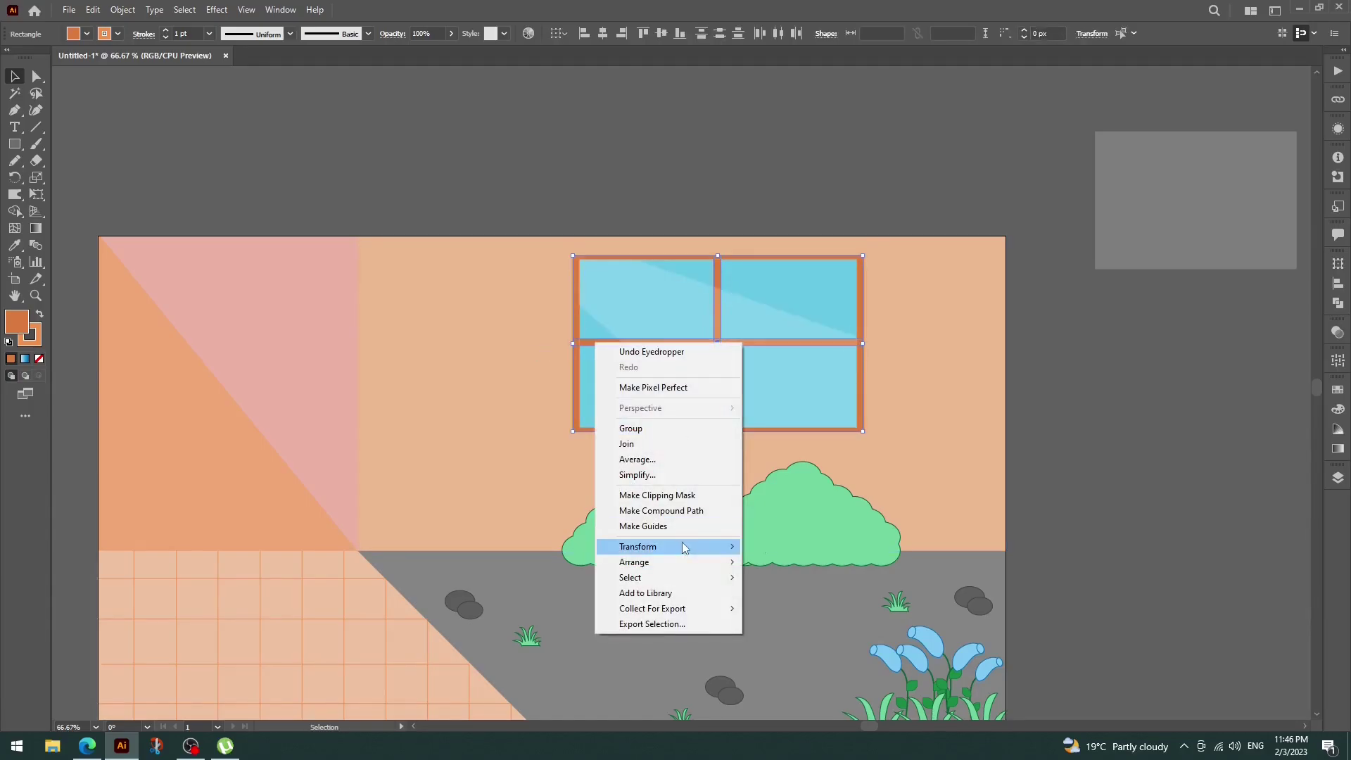
pyautogui.click(1096, 484)
# - Delete the spare grey rectangle beside the artboard
pyautogui.click(1172, 234)
pyautogui.press('Delete')
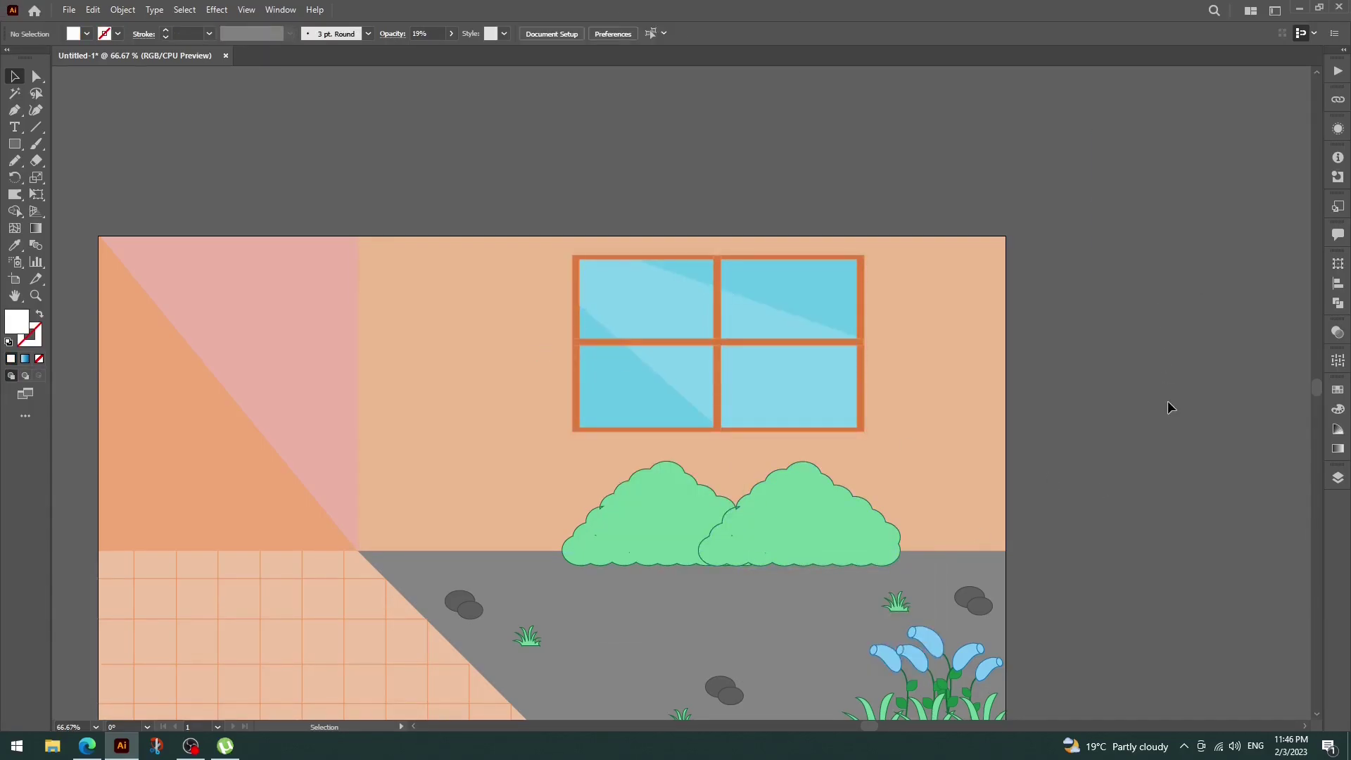
pyautogui.scroll(-3, 1182, 387)
pyautogui.moveTo(1085, 412); pyautogui.dragTo(1199, 430)
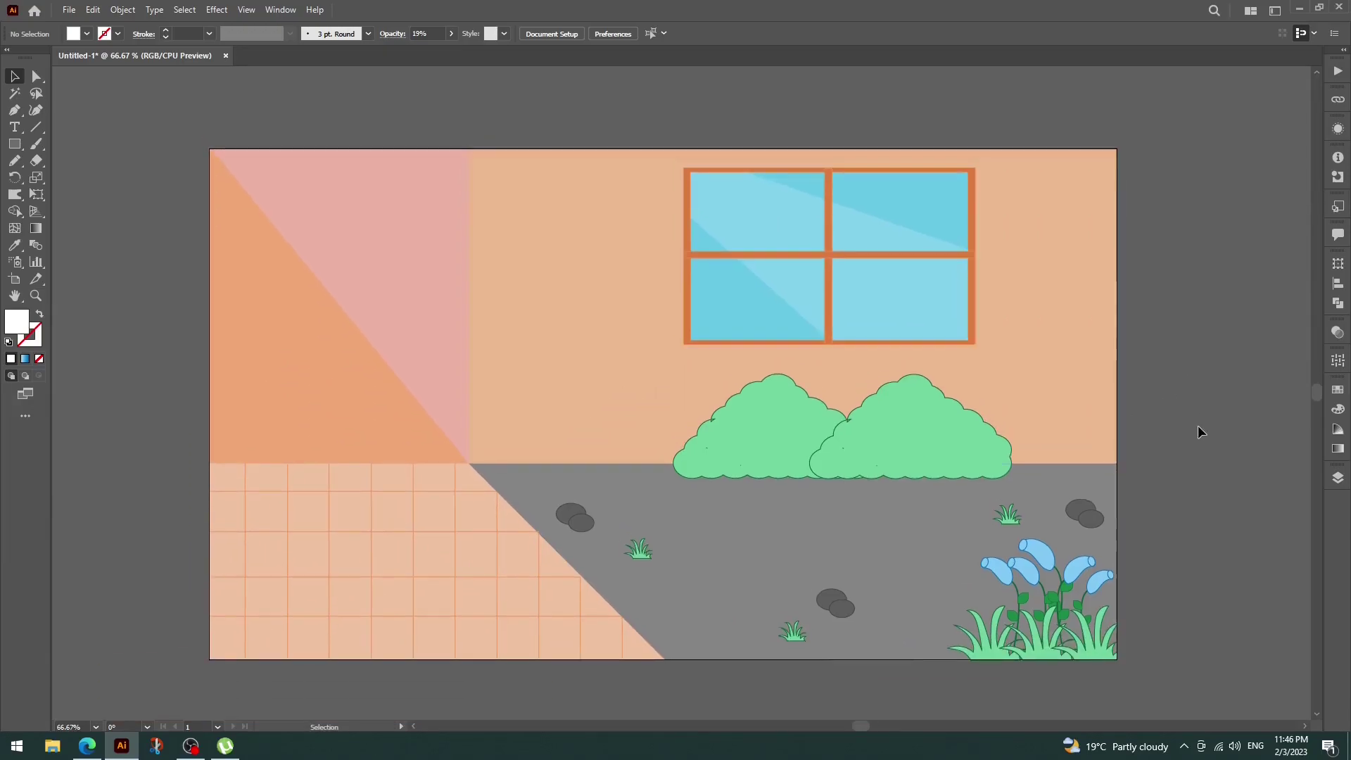
# - Draw a half circle above the artboard's top-left and duplicate it to the right
pyautogui.click(15, 145)
pyautogui.rightClick(15, 145)
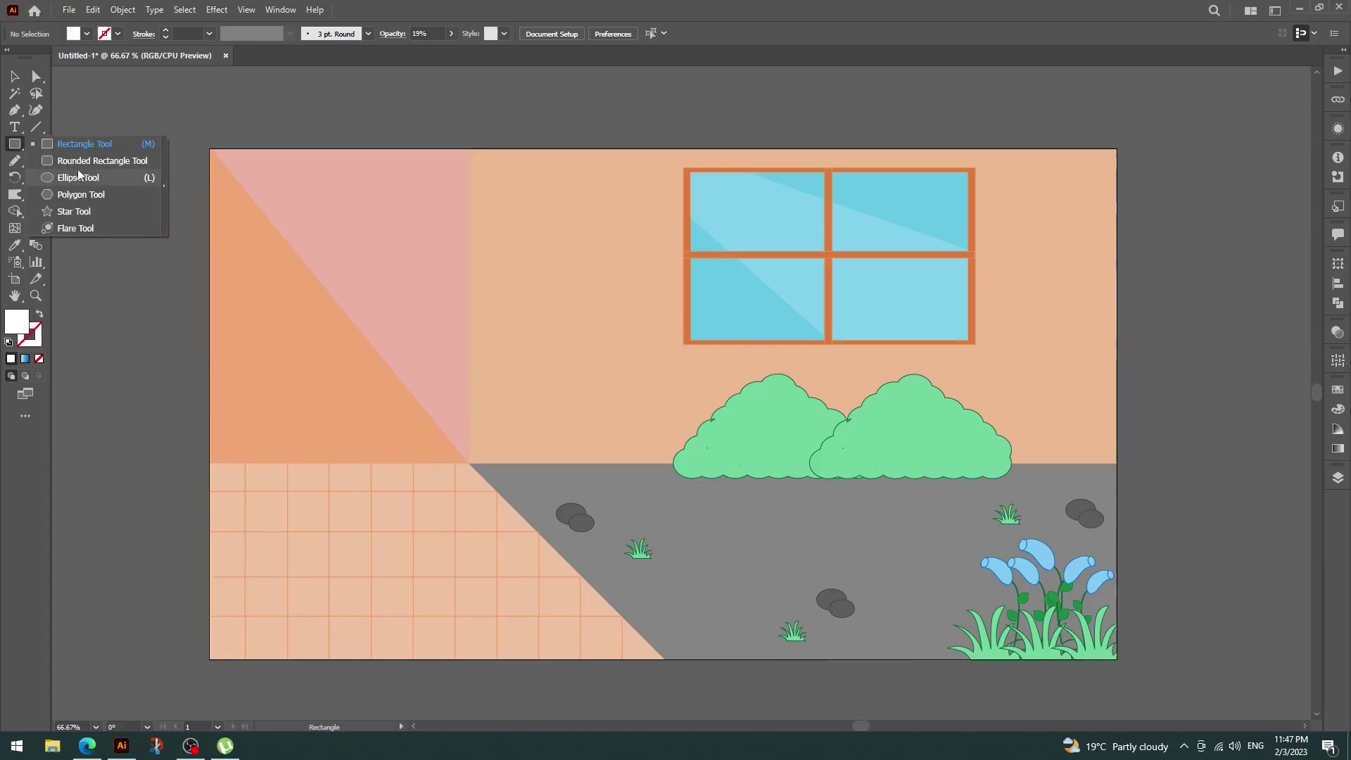
pyautogui.click(77, 177)
pyautogui.moveTo(162, 144)
pyautogui.mouseDown()
pyautogui.moveTo(200, 131)
pyautogui.moveTo(105, 130)
pyautogui.mouseUp()
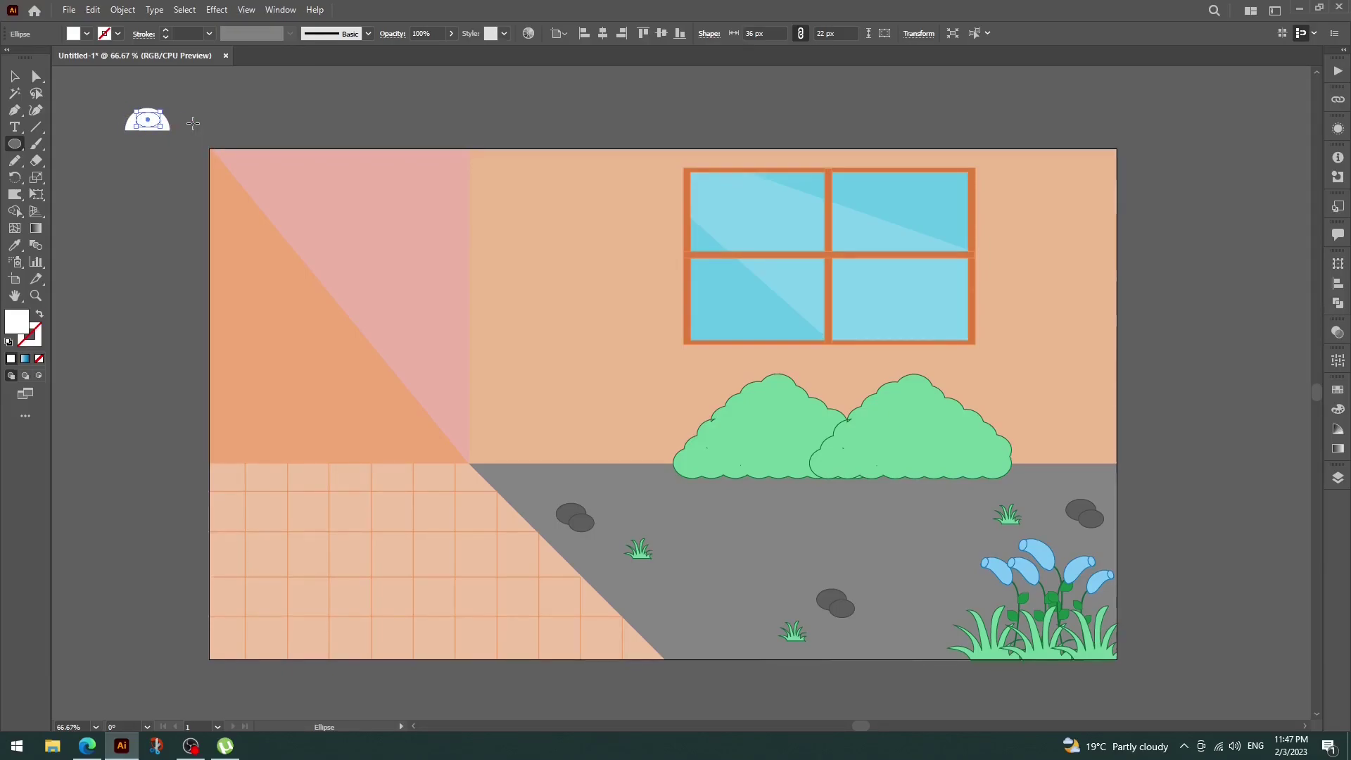
pyautogui.press('v')
pyautogui.moveTo(158, 122); pyautogui.dragTo(262, 129)
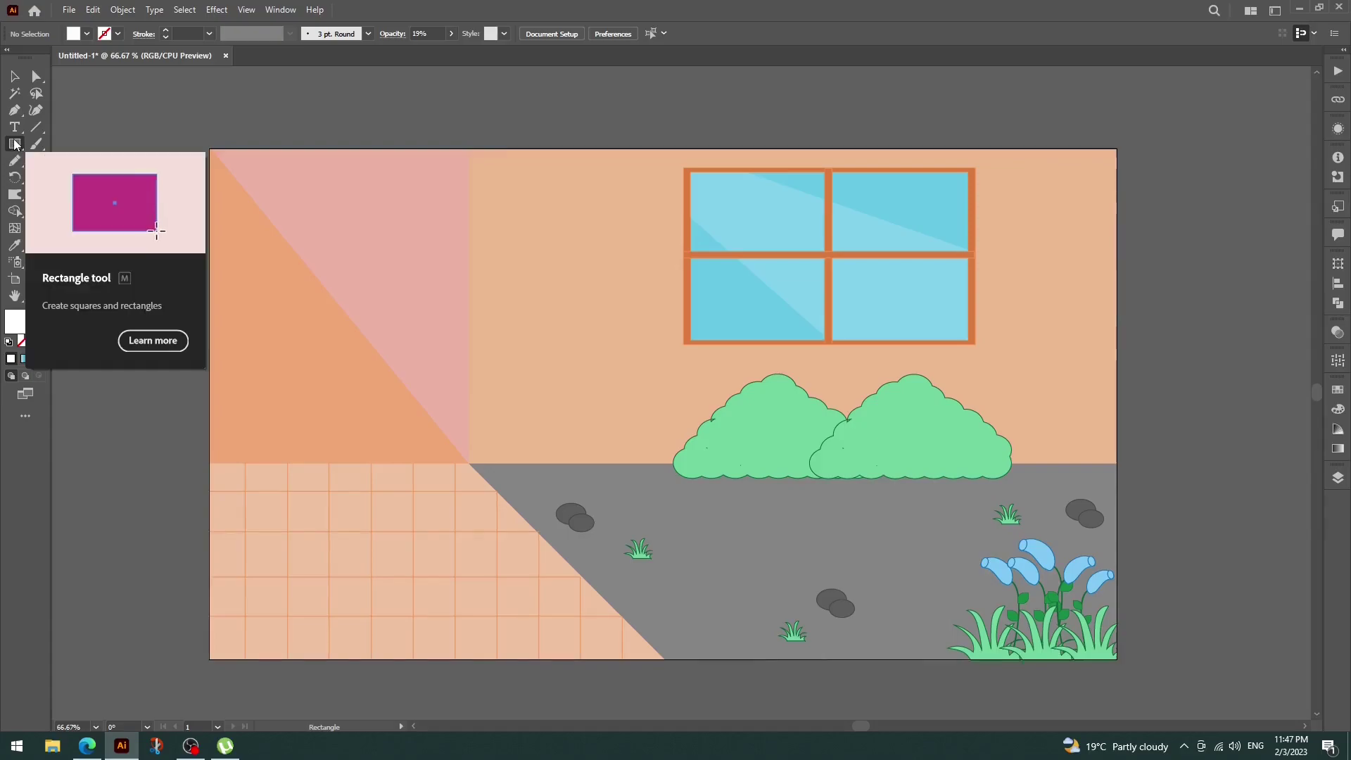
# - Redraw the half circle, copy it into a row of seven, and scale the row shorter
pyautogui.rightClick(14, 144)
pyautogui.click(196, 176)
pyautogui.moveTo(154, 137)
pyautogui.mouseDown()
pyautogui.moveTo(183, 123)
pyautogui.moveTo(170, 154)
pyautogui.moveTo(107, 132)
pyautogui.mouseUp()
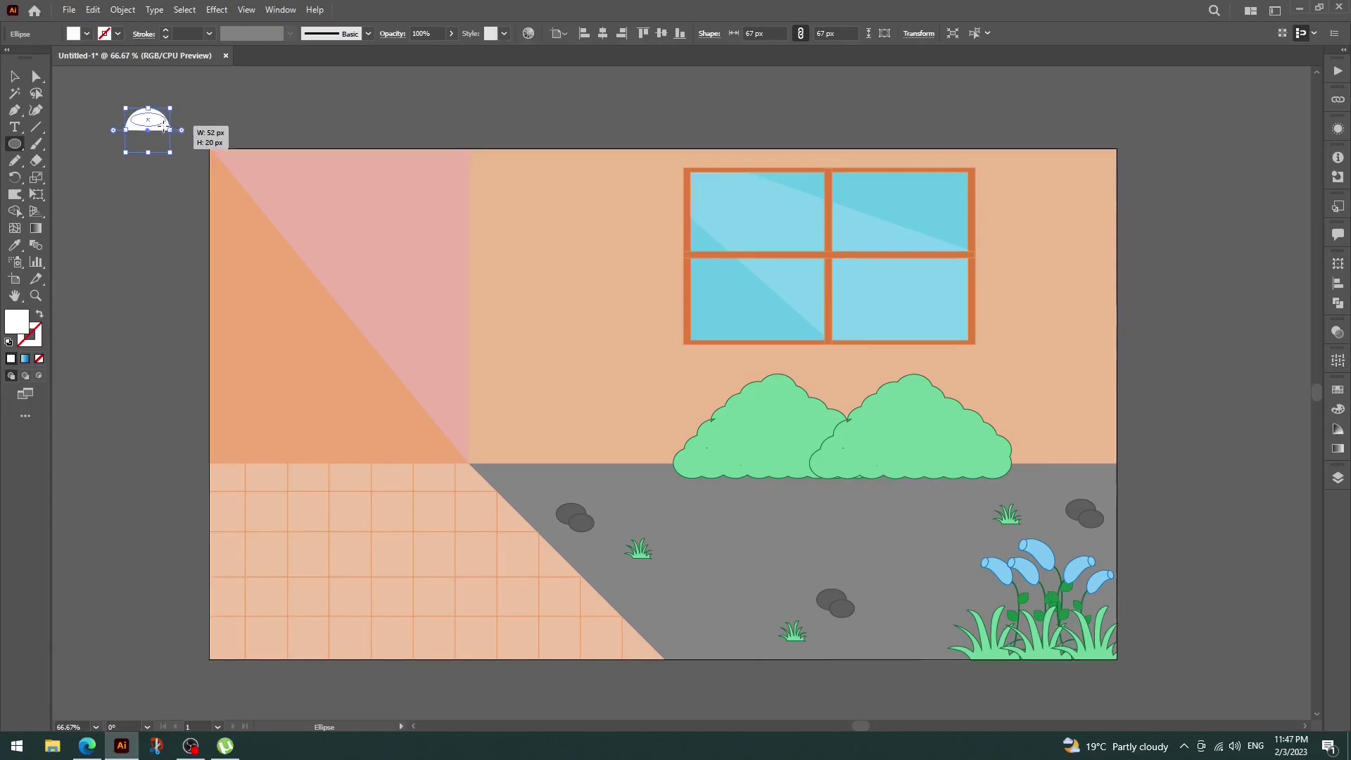
pyautogui.press('v')
pyautogui.click(151, 119)
pyautogui.moveTo(171, 122); pyautogui.dragTo(429, 125)
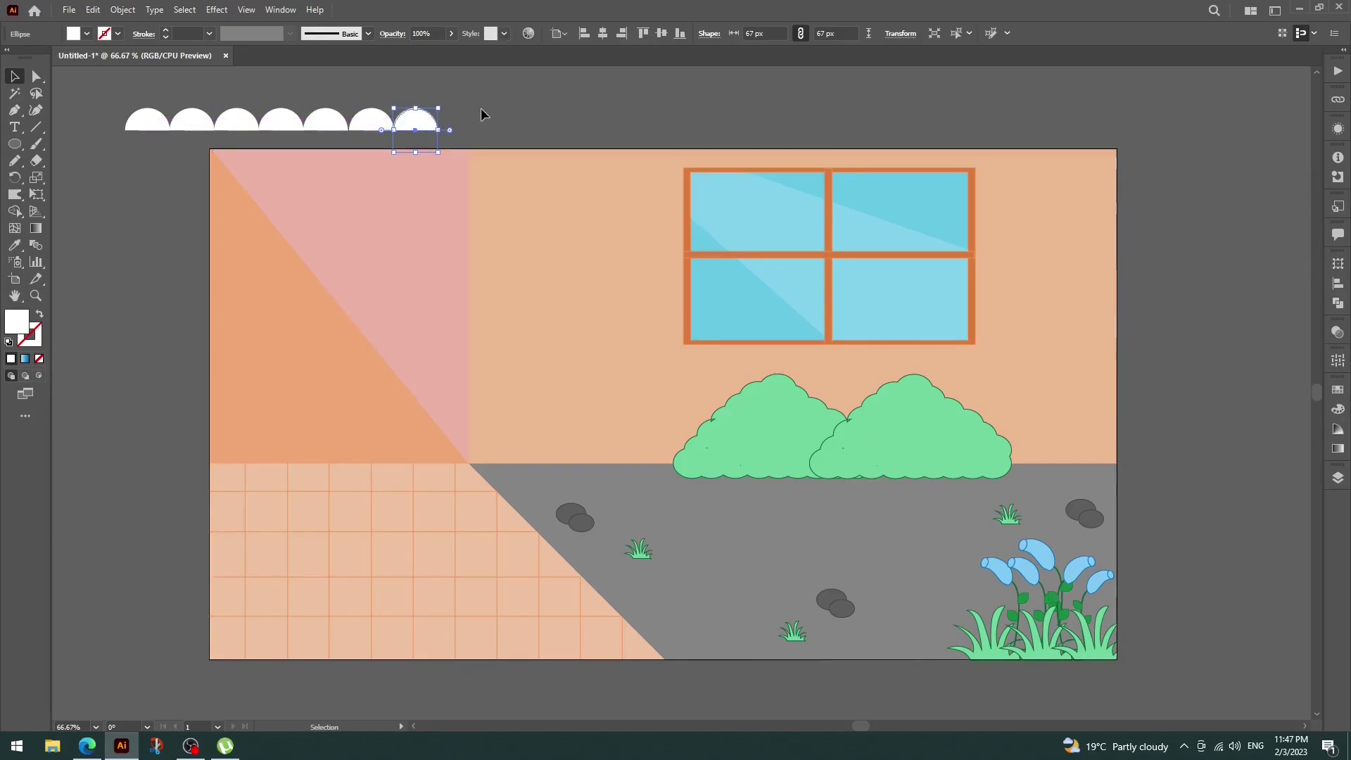
pyautogui.moveTo(109, 129); pyautogui.dragTo(446, 115)
pyautogui.click(282, 95)
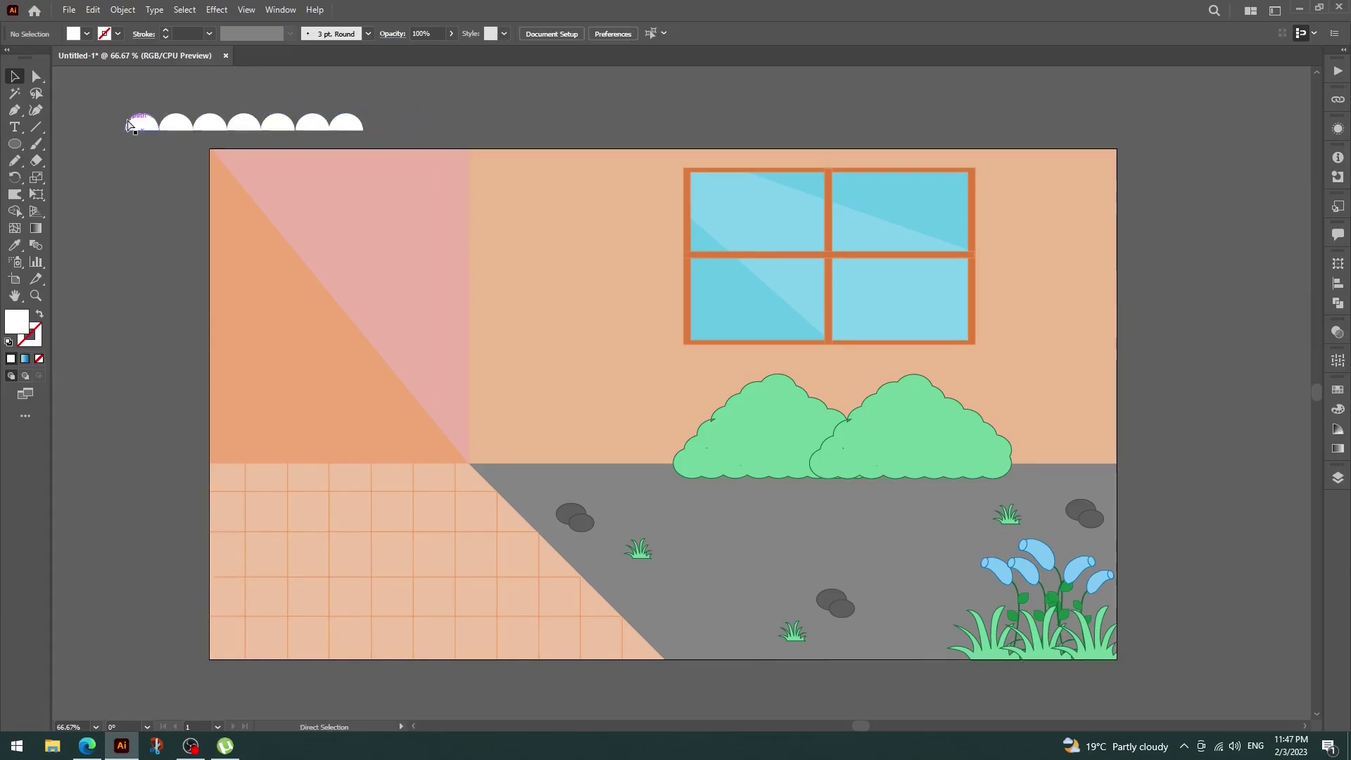
# - Give the half circles the orange triangle's fill using the Eyedropper
pyautogui.hotkey('ctrl', '+')
pyautogui.hotkey('ctrl', '+')
pyautogui.hotkey('ctrl', '+')
pyautogui.scroll(10, 172, 295)
pyautogui.hscroll(-5, 172, 295)
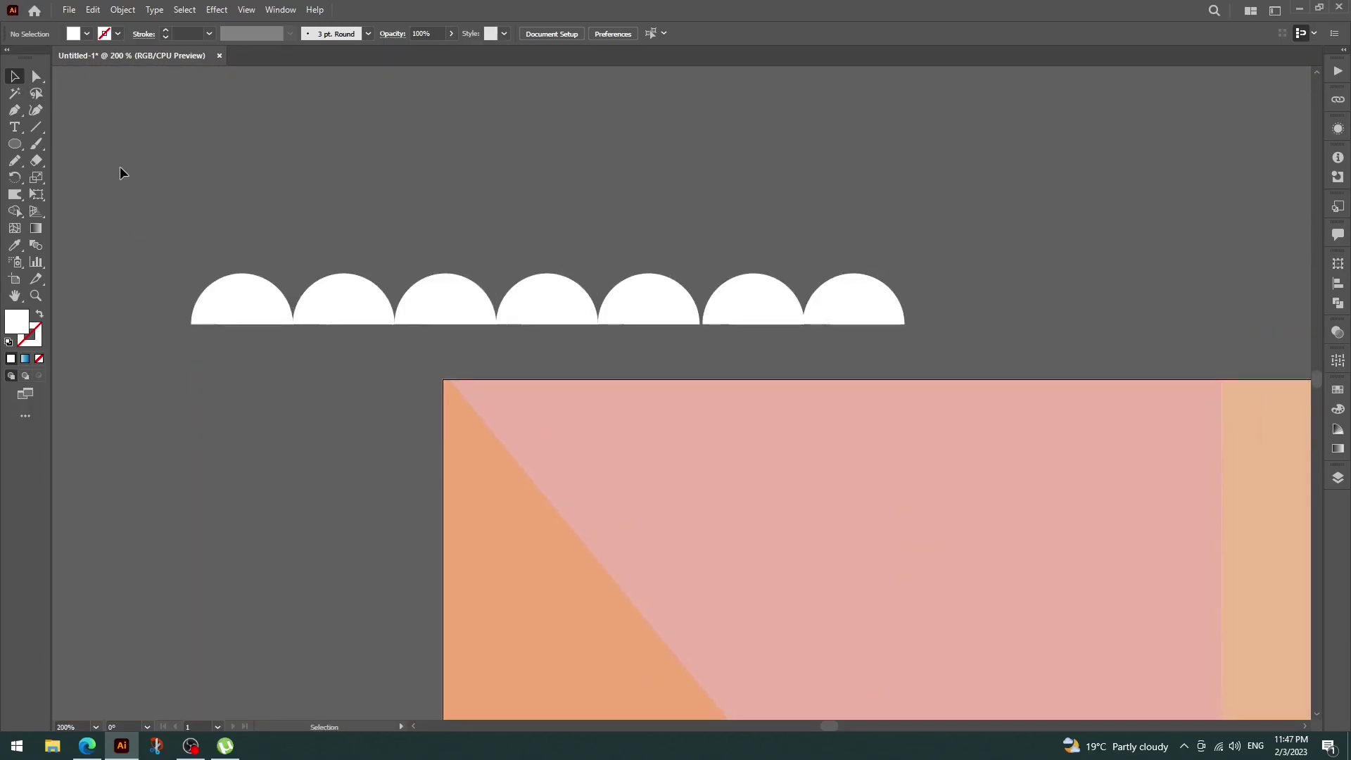
pyautogui.moveTo(943, 350); pyautogui.dragTo(942, 349)
pyautogui.press('i')
pyautogui.click(579, 610)
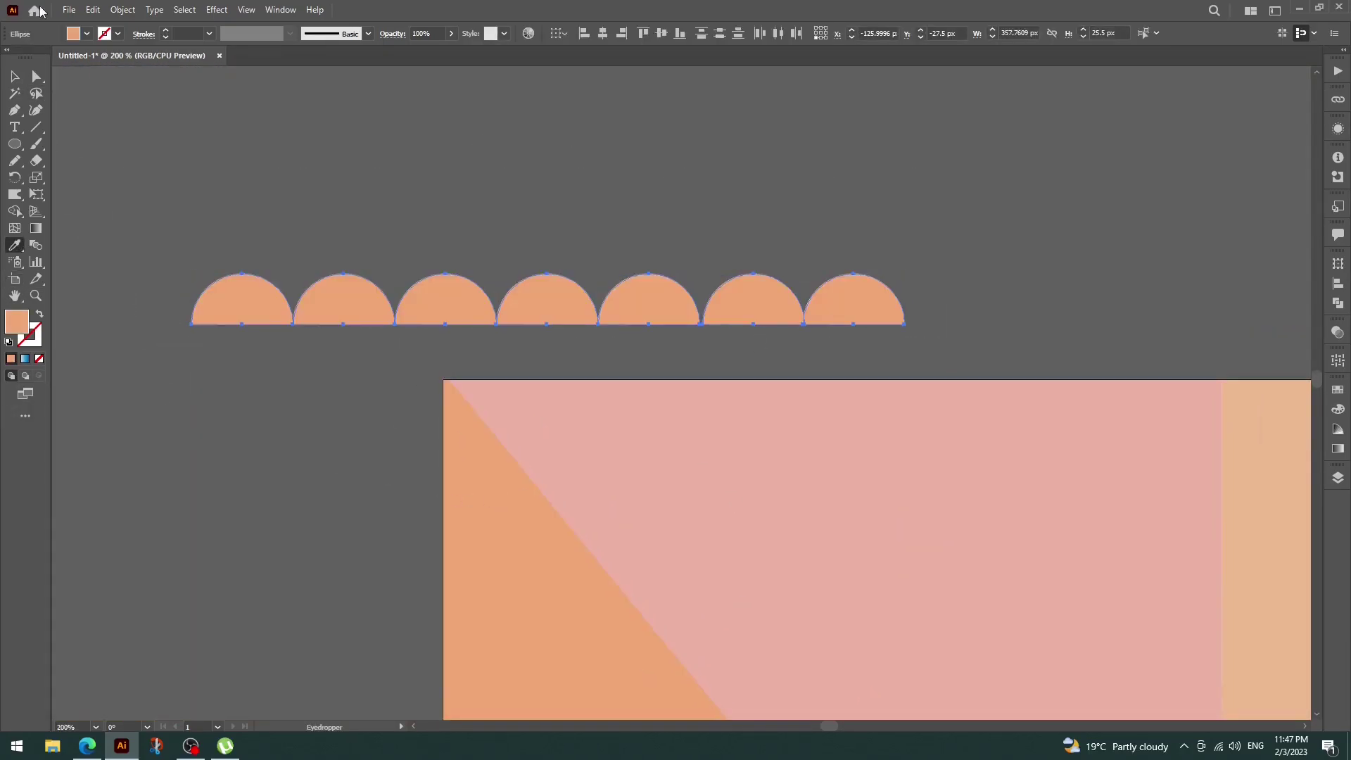
# - Add a tiny ellipse on the first half circle, then group all seven half circles
pyautogui.press('v')
pyautogui.press('l')
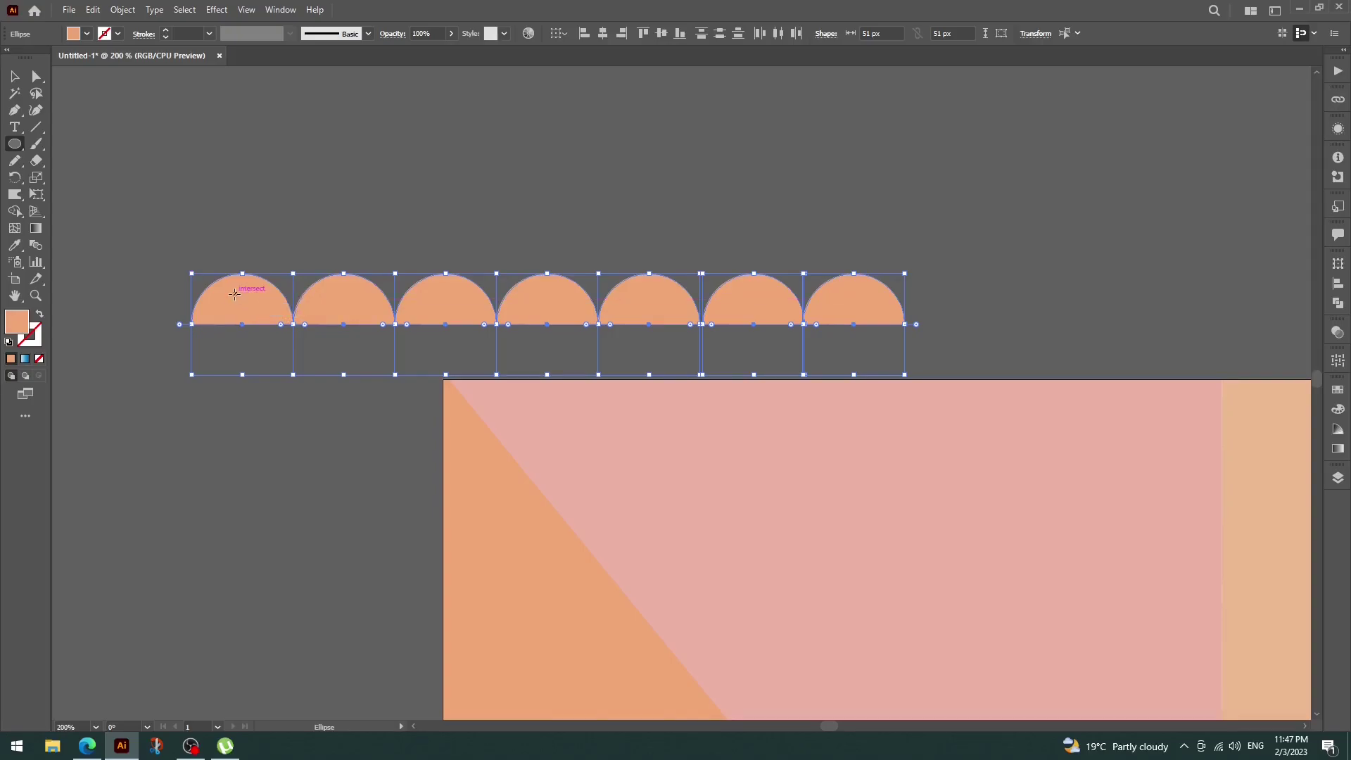
pyautogui.moveTo(237, 294); pyautogui.dragTo(245, 303)
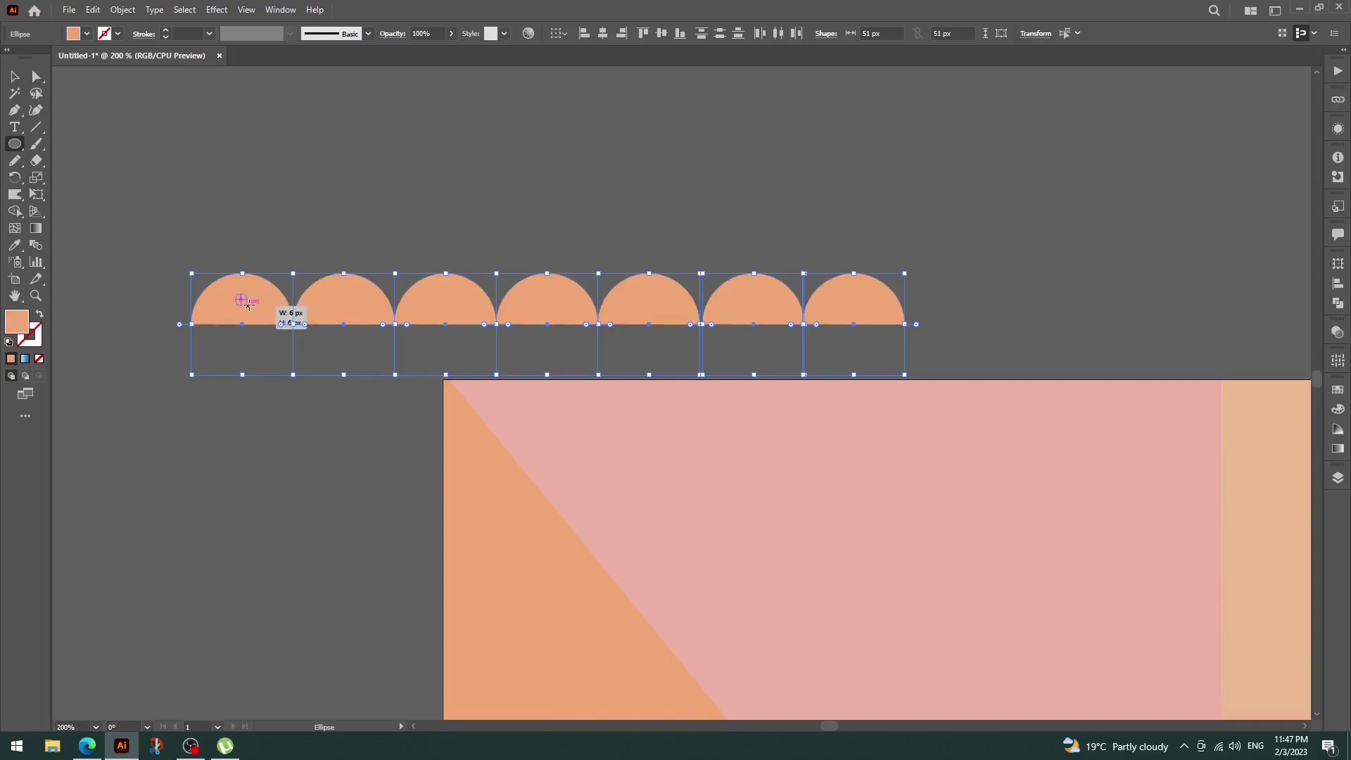
pyautogui.click(21, 214)
pyautogui.press('v')
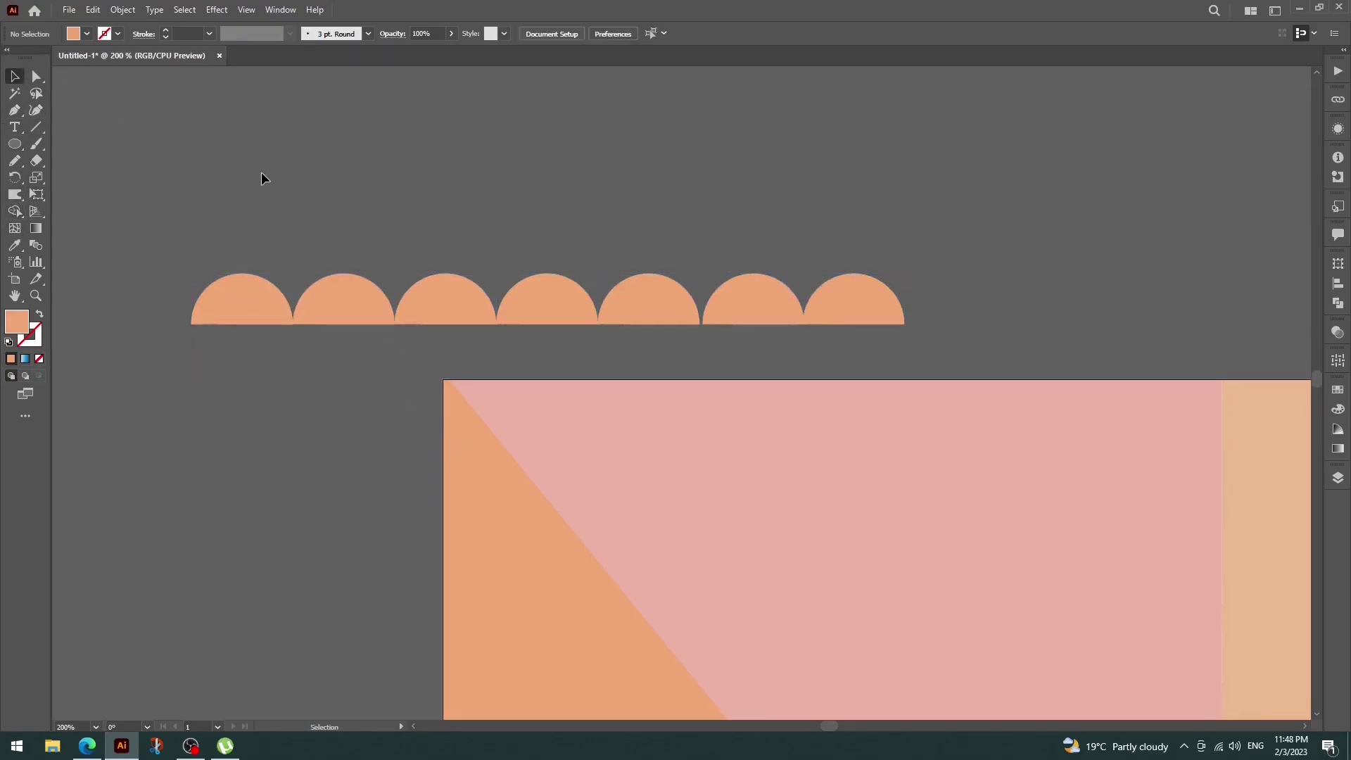
pyautogui.moveTo(262, 178); pyautogui.dragTo(539, 373)
pyautogui.click(785, 248)
pyautogui.moveTo(785, 247); pyautogui.dragTo(182, 335)
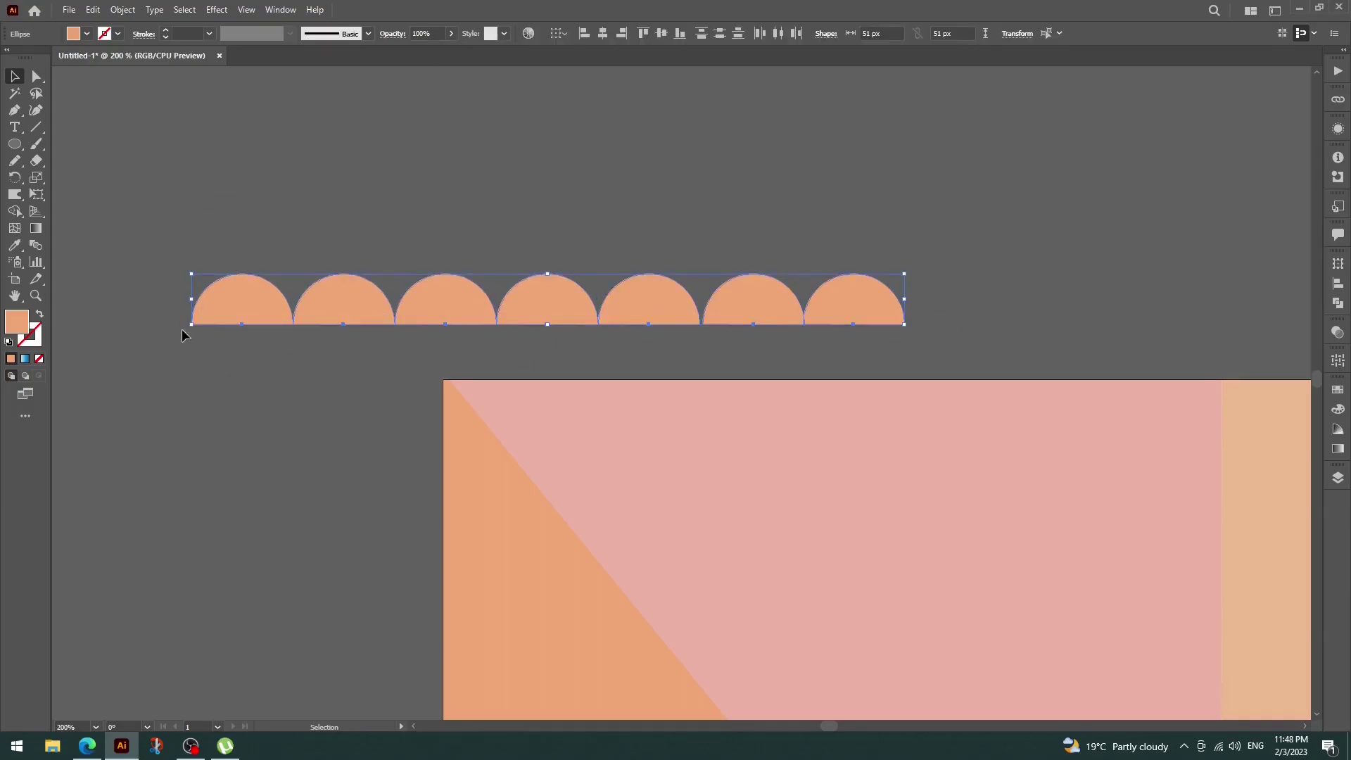
pyautogui.hotkey('ctrl', 'g')
pyautogui.hotkey('ctrl', '-')
pyautogui.hotkey('ctrl', '-')
pyautogui.hotkey('ctrl', '-')
# - Move the scallop group onto the floor and rotate it along the diagonal edge
pyautogui.scroll(-3, 559, 280)
pyautogui.hscroll(5, 559, 280)
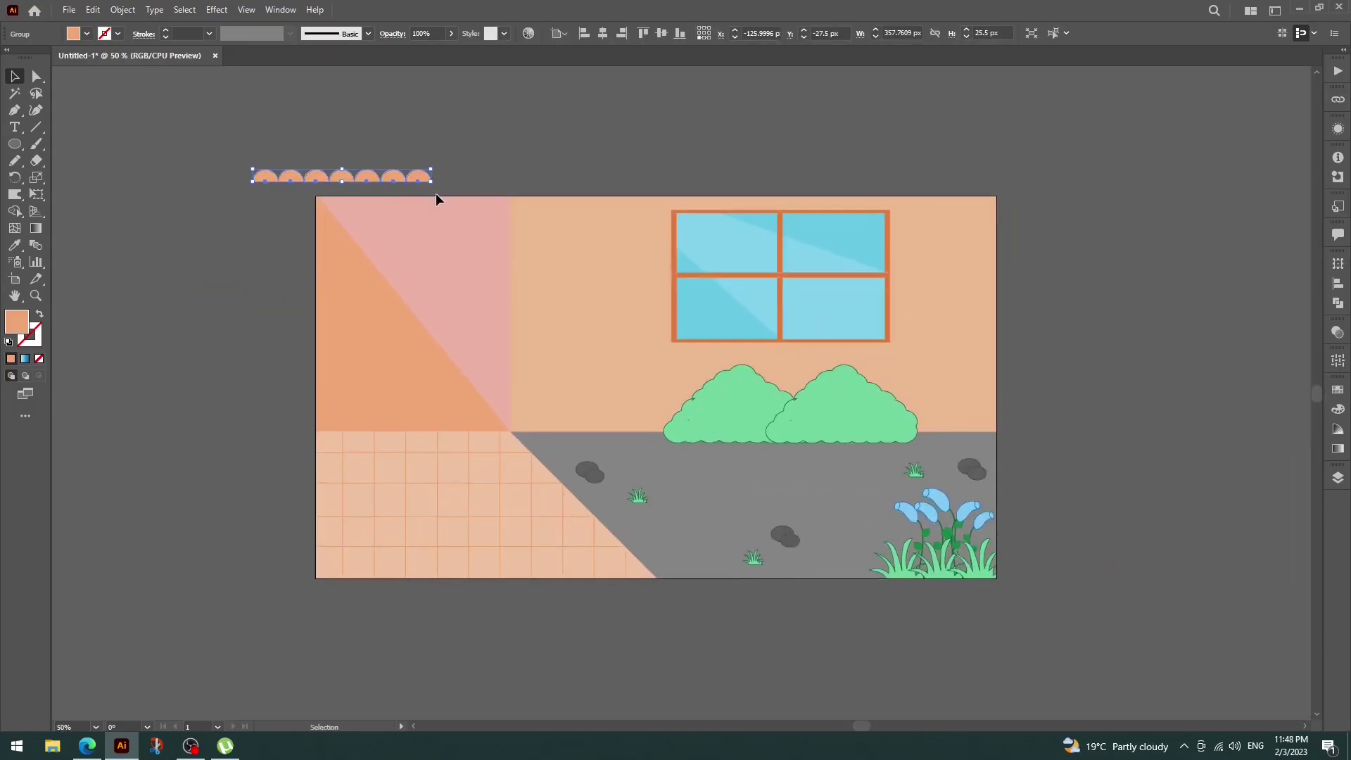
pyautogui.moveTo(363, 176)
pyautogui.mouseDown()
pyautogui.moveTo(683, 598)
pyautogui.moveTo(612, 468)
pyautogui.moveTo(661, 573)
pyautogui.mouseUp()
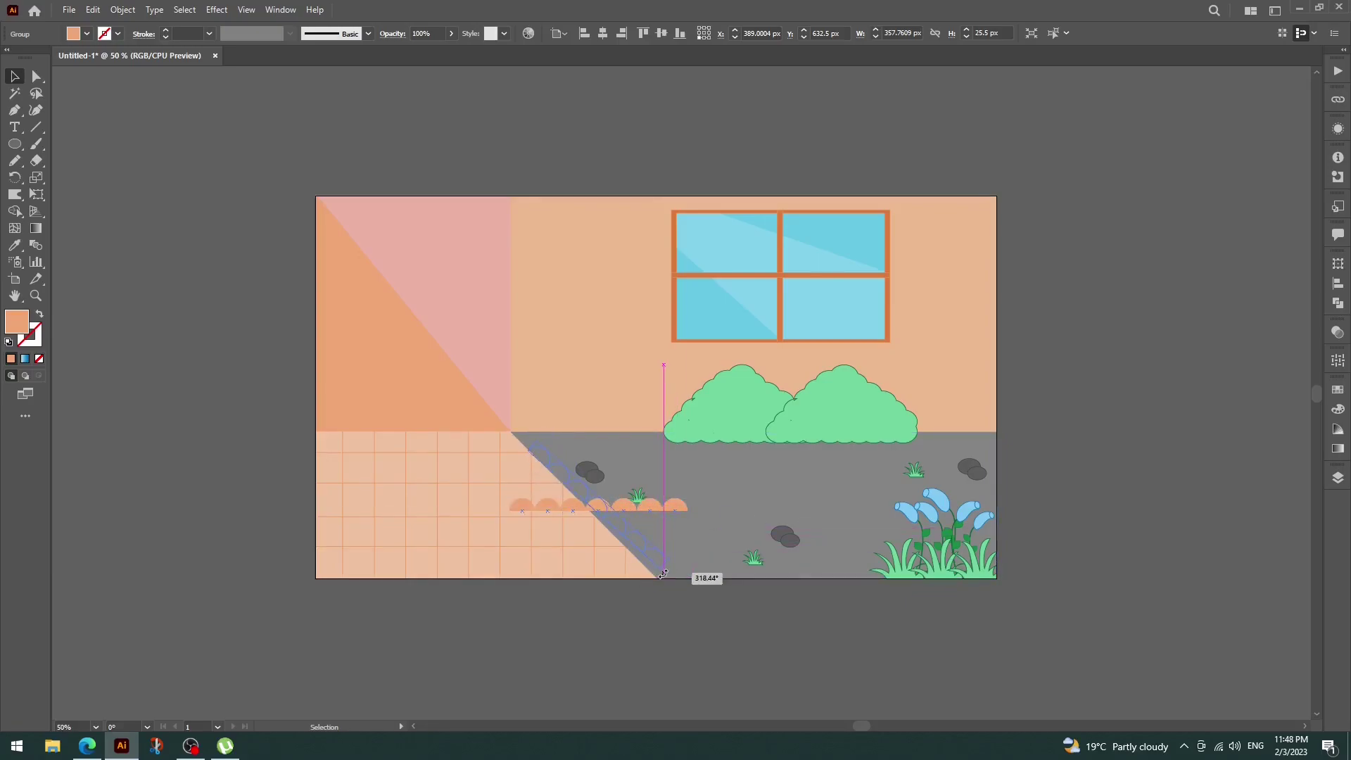
pyautogui.moveTo(619, 507)
pyautogui.mouseDown()
pyautogui.moveTo(635, 527)
pyautogui.moveTo(573, 492)
pyautogui.moveTo(695, 617)
pyautogui.moveTo(706, 612)
pyautogui.mouseUp()
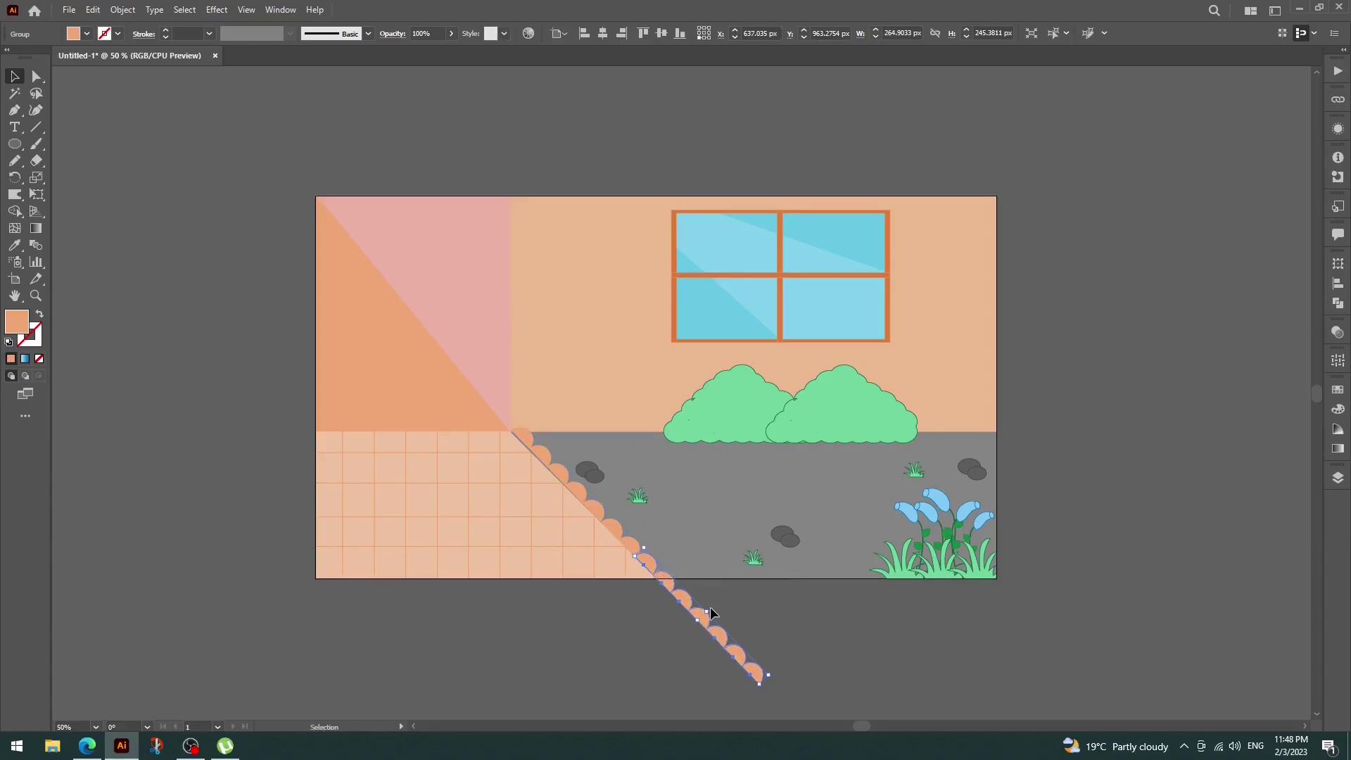
pyautogui.click(563, 615)
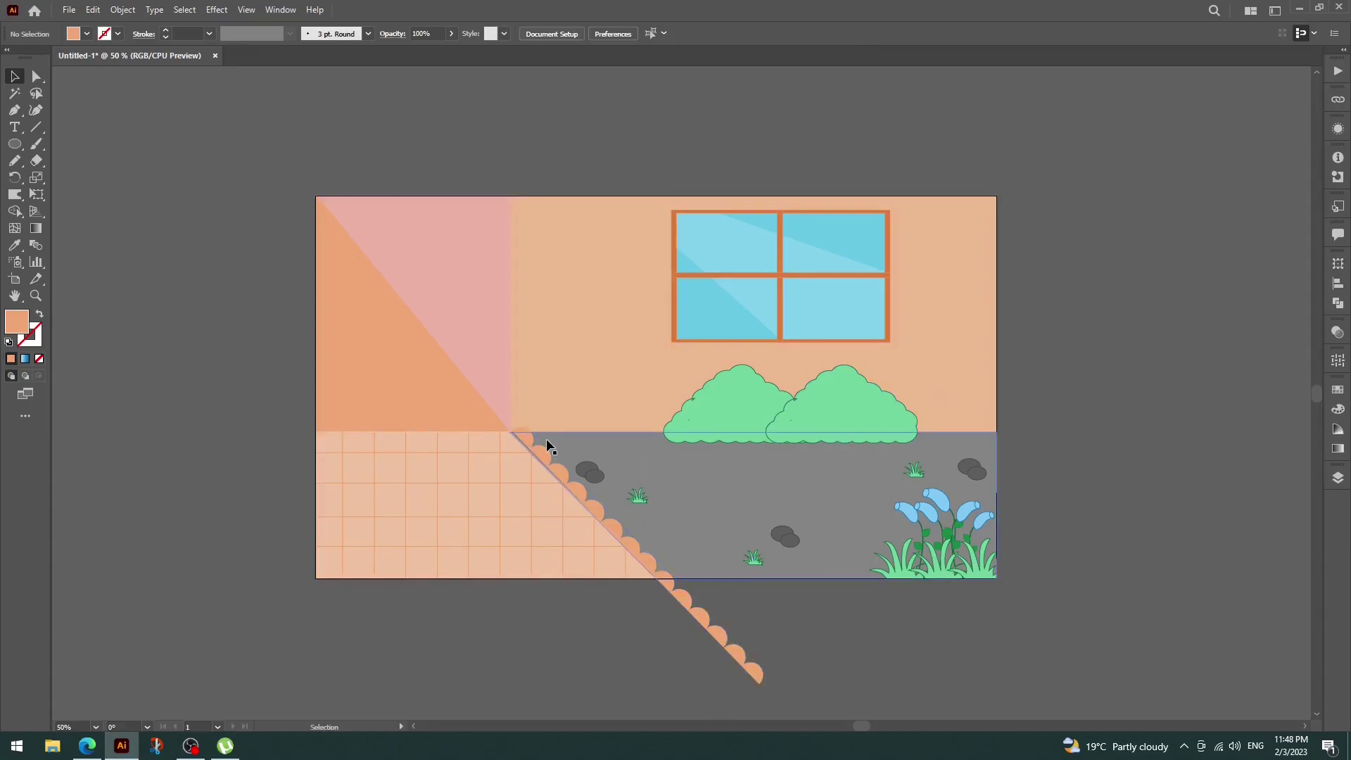
pyautogui.click(576, 495)
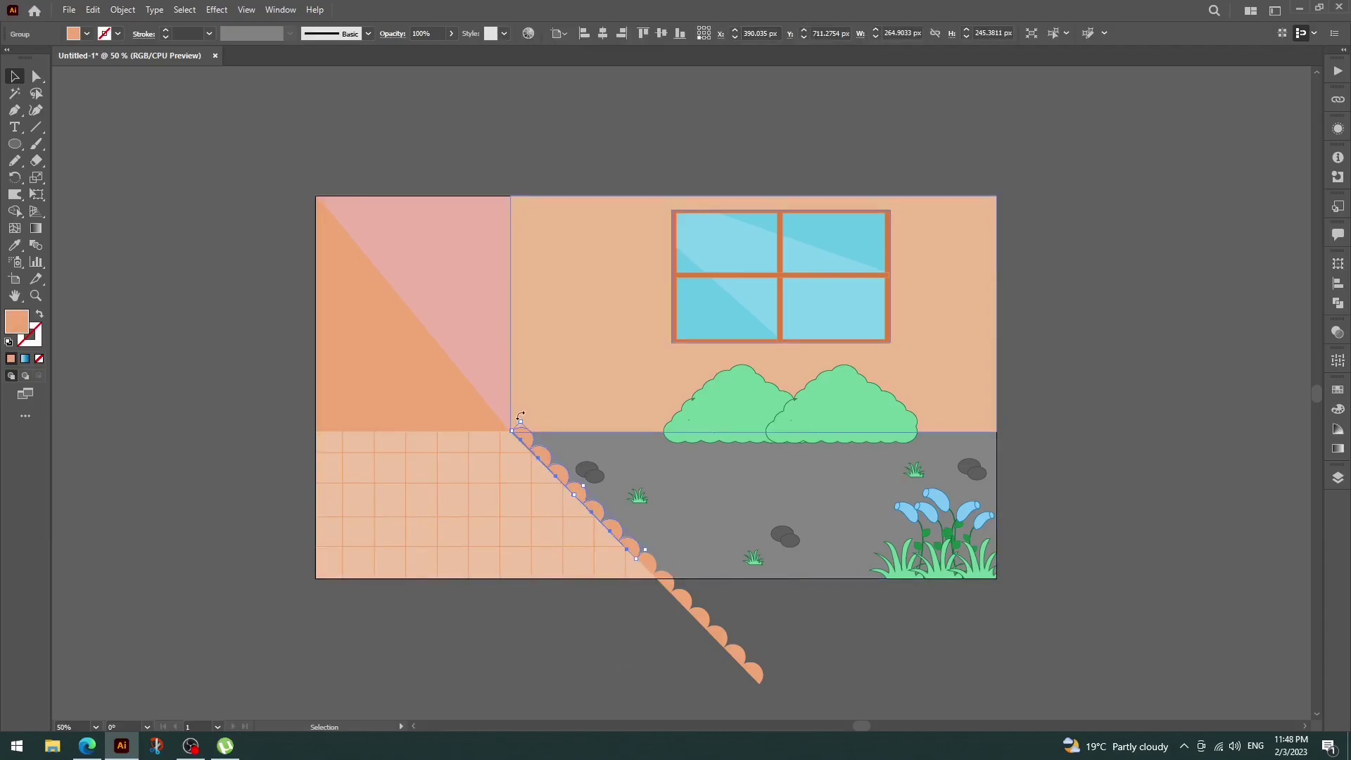
pyautogui.moveTo(518, 416); pyautogui.dragTo(521, 420)
# - Shift the scallops further down the diagonal, ungroup them, and nudge one half circle into line
pyautogui.click(588, 675)
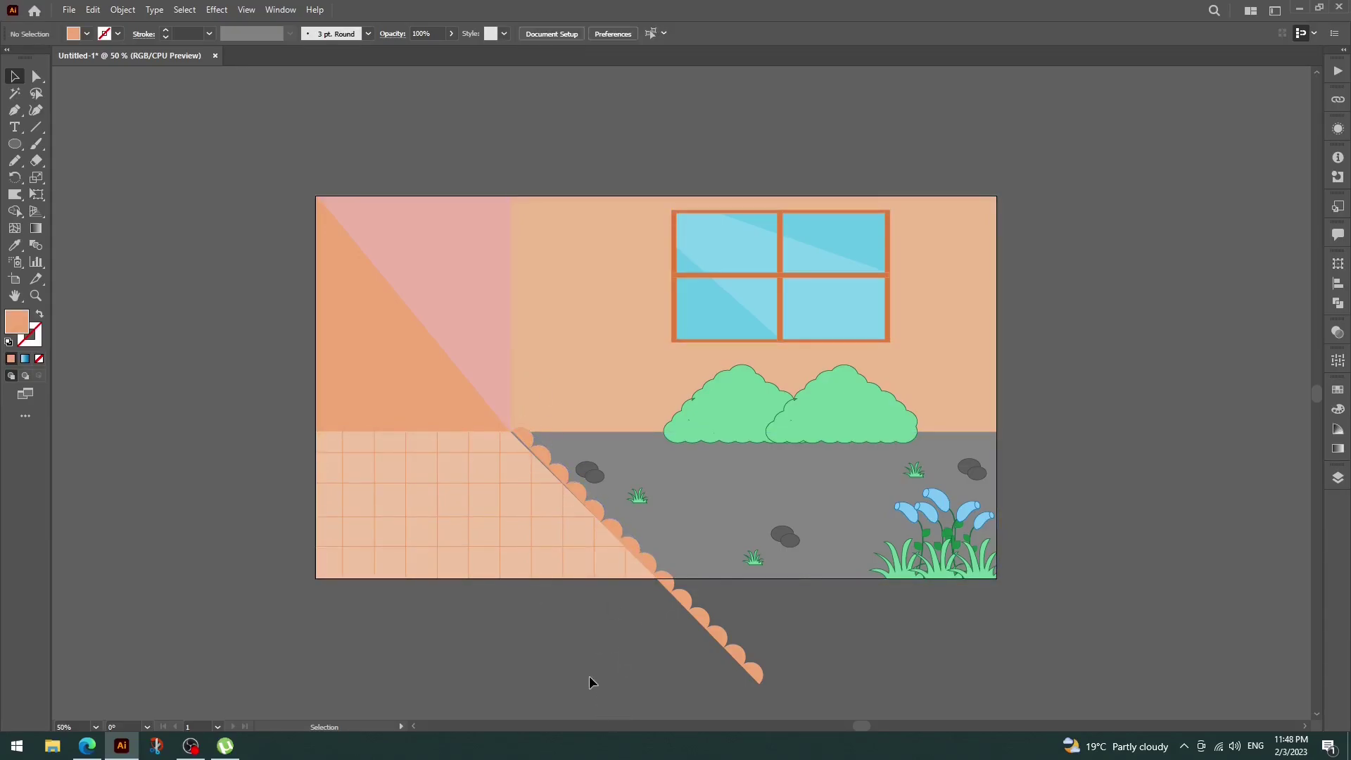
pyautogui.click(531, 448)
pyautogui.click(630, 686)
pyautogui.moveTo(709, 636); pyautogui.dragTo(726, 653)
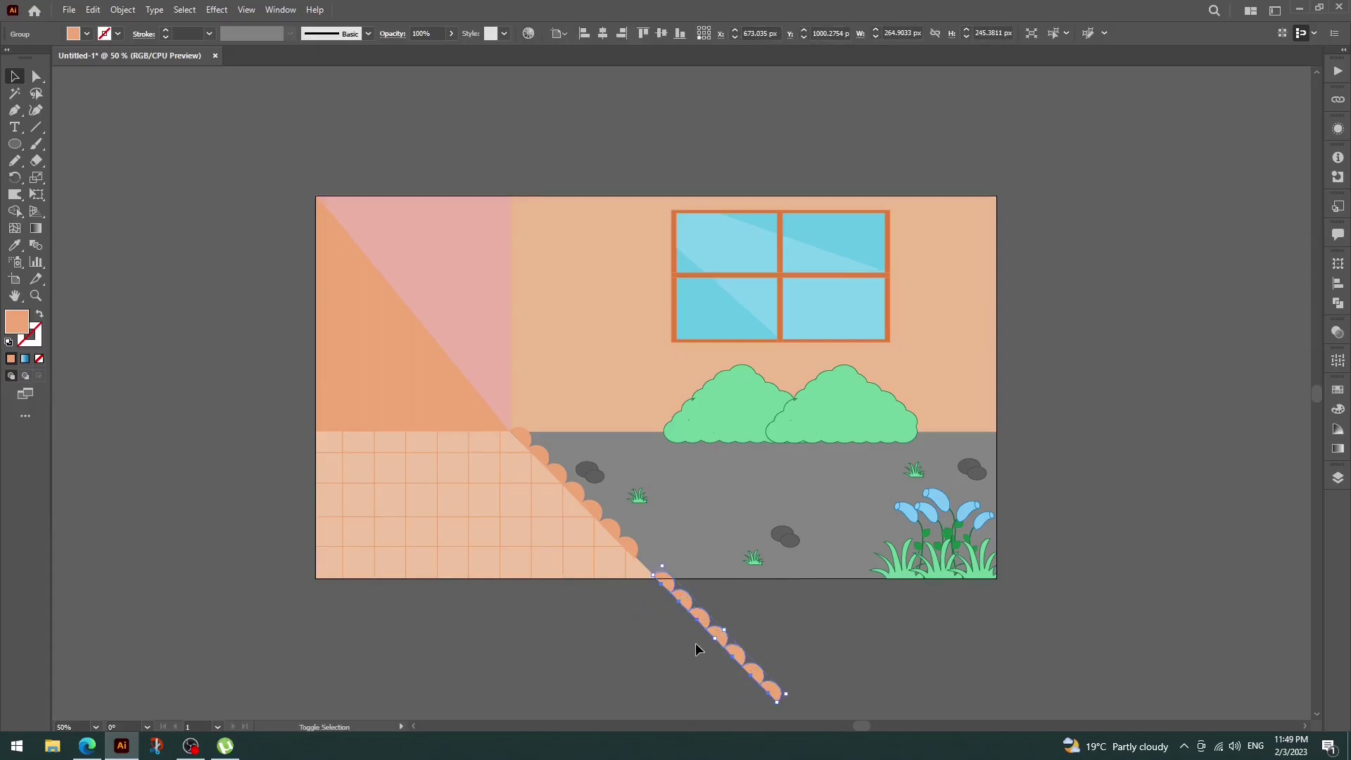
pyautogui.hotkey('ctrl', 'shift', 'g')
pyautogui.click(667, 584)
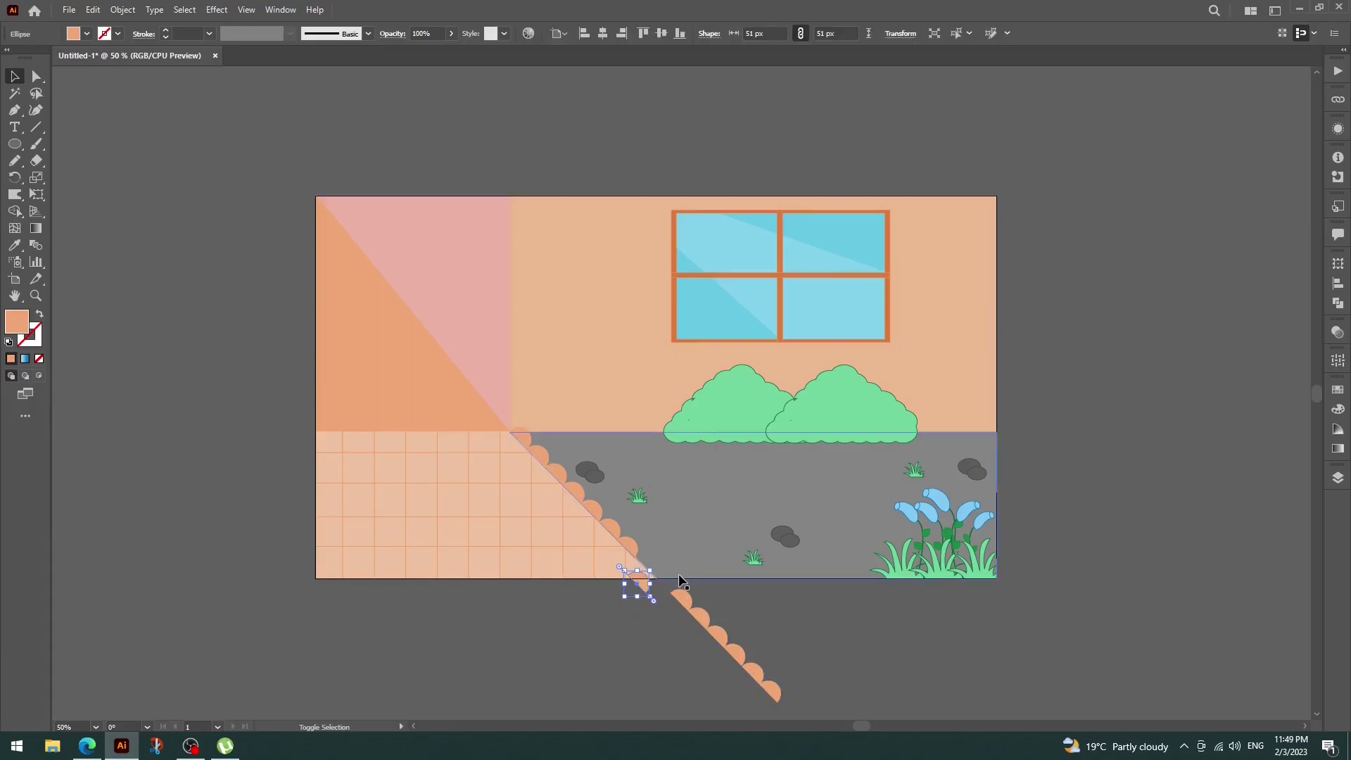
pyautogui.hotkey('shift', 'Up')
pyautogui.hotkey('shift', 'Up')
pyautogui.hotkey('shift', 'Up')
pyautogui.hotkey('shift', 'Up')
pyautogui.hotkey('shift', 'Up')
pyautogui.hotkey('shift', 'Right')
pyautogui.hotkey('shift', 'Right')
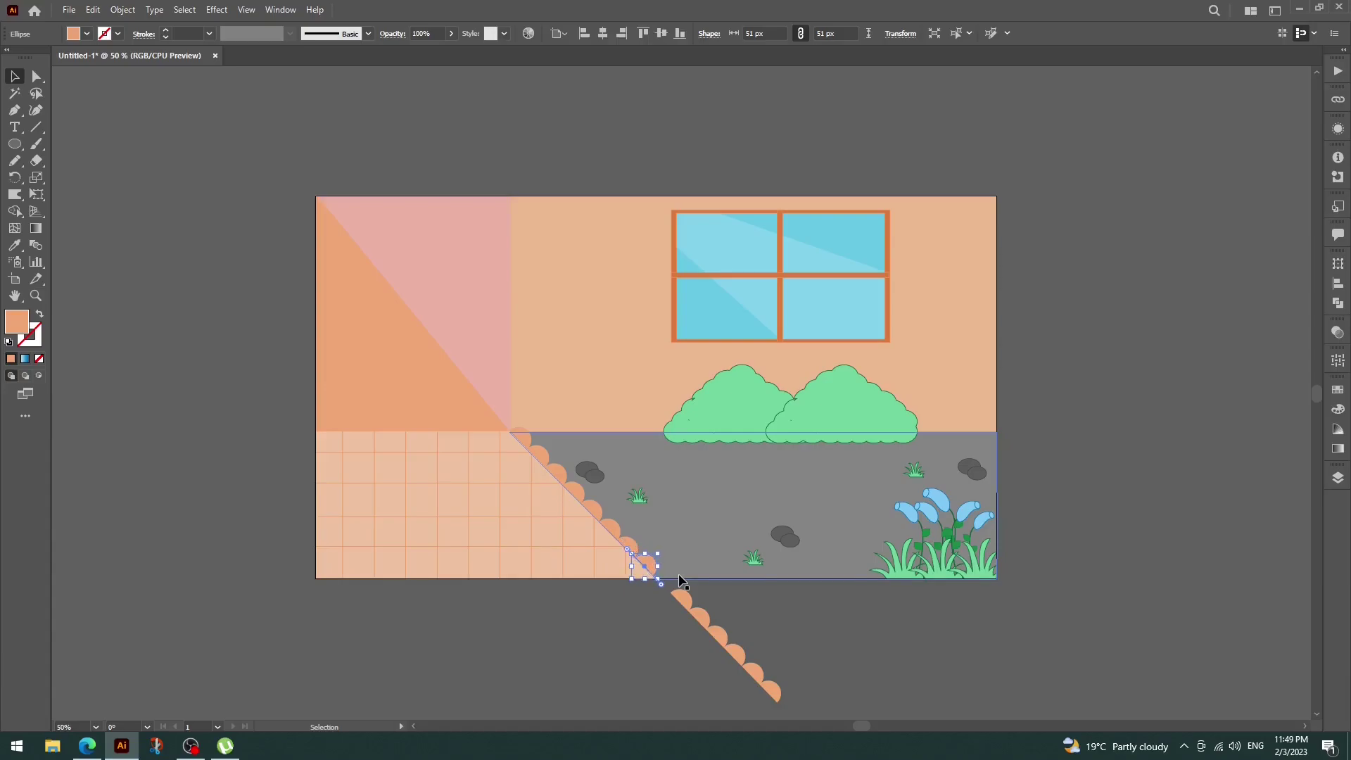
# - Place a half circle at the diagonal's bottom and delete the leftover scallops past the artboard
pyautogui.click(615, 626)
pyautogui.moveTo(649, 564)
pyautogui.mouseDown()
pyautogui.moveTo(665, 584)
pyautogui.moveTo(633, 549)
pyautogui.moveTo(778, 700)
pyautogui.mouseUp()
pyautogui.click(648, 612)
pyautogui.click(642, 610)
pyautogui.click(644, 615)
pyautogui.press('Delete')
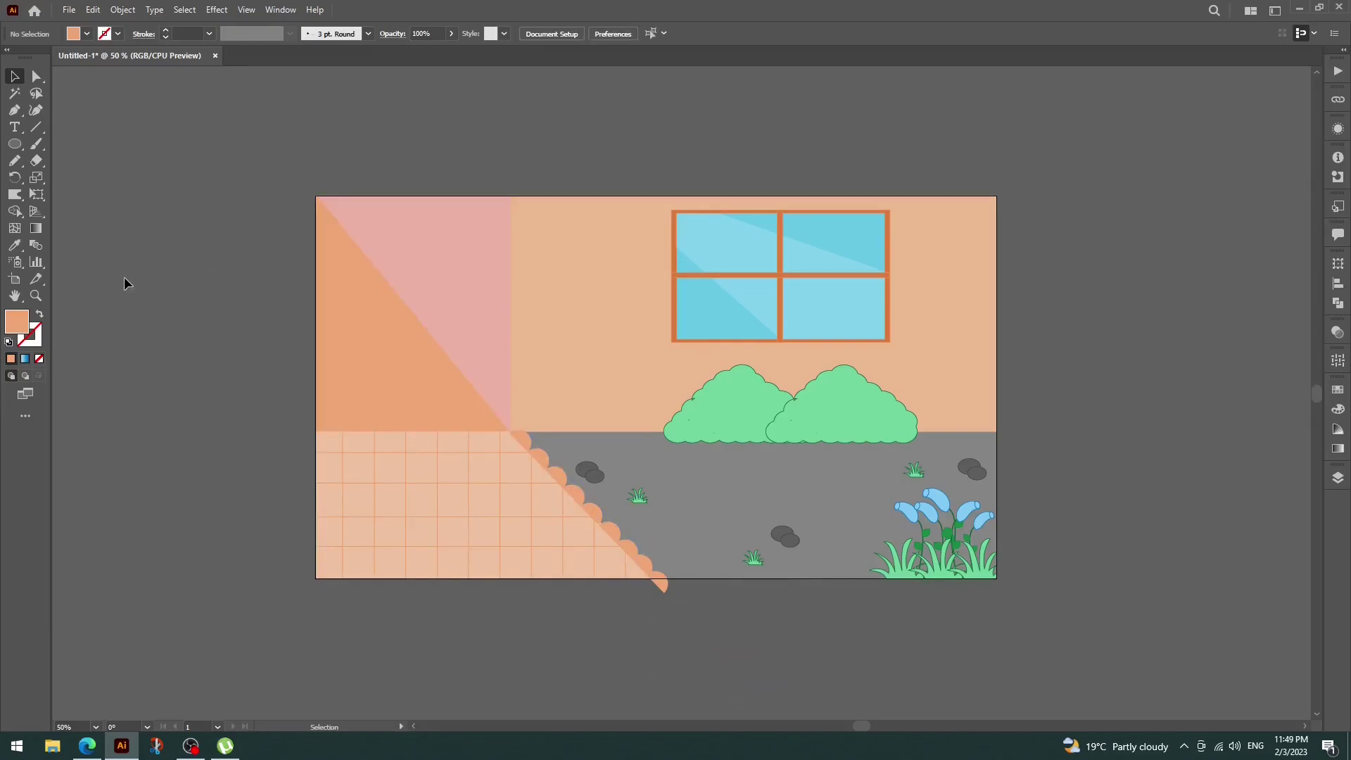
# - Group the scallop pieces and trial the frame's darker orange on them, then undo it
pyautogui.click(560, 485)
pyautogui.keyDown('shift'); pyautogui.click(648, 573); pyautogui.keyUp('shift')
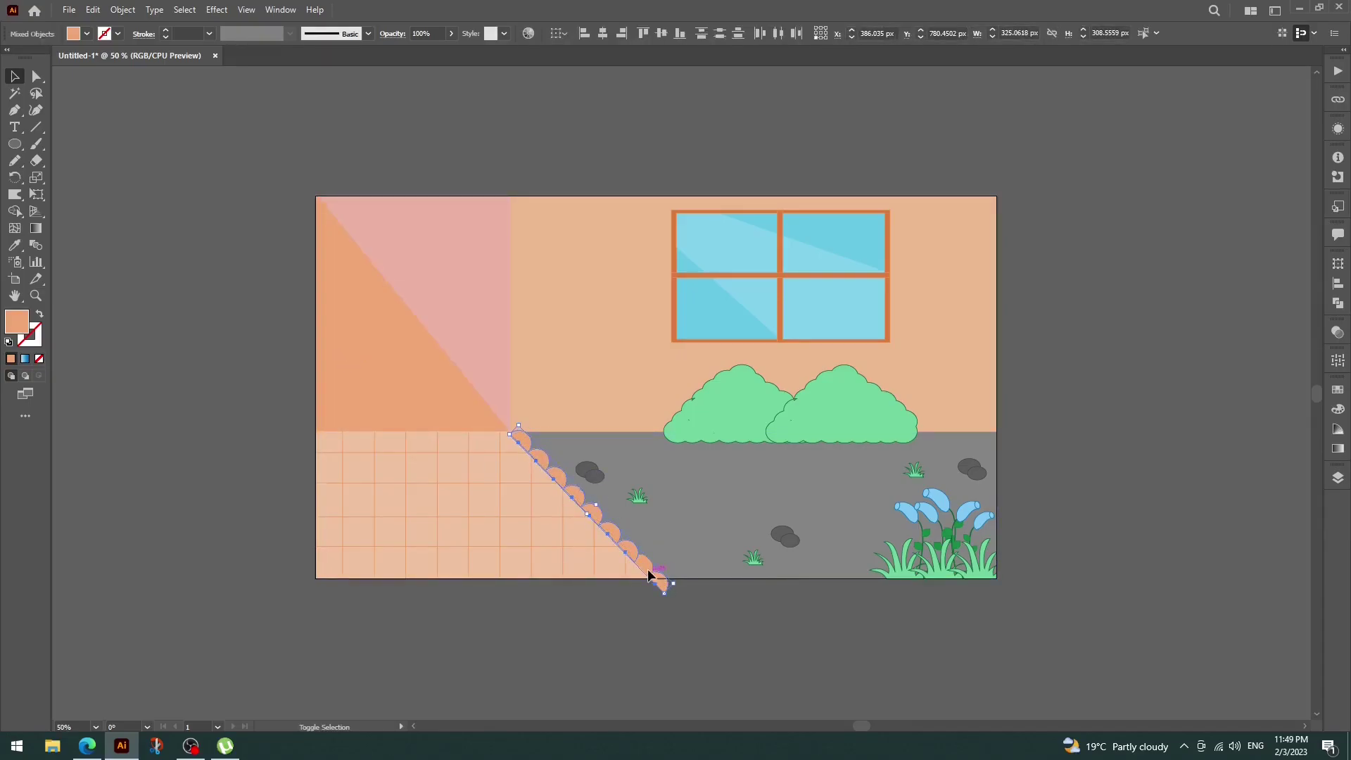
pyautogui.hotkey('ctrl', 'g')
pyautogui.click(86, 33)
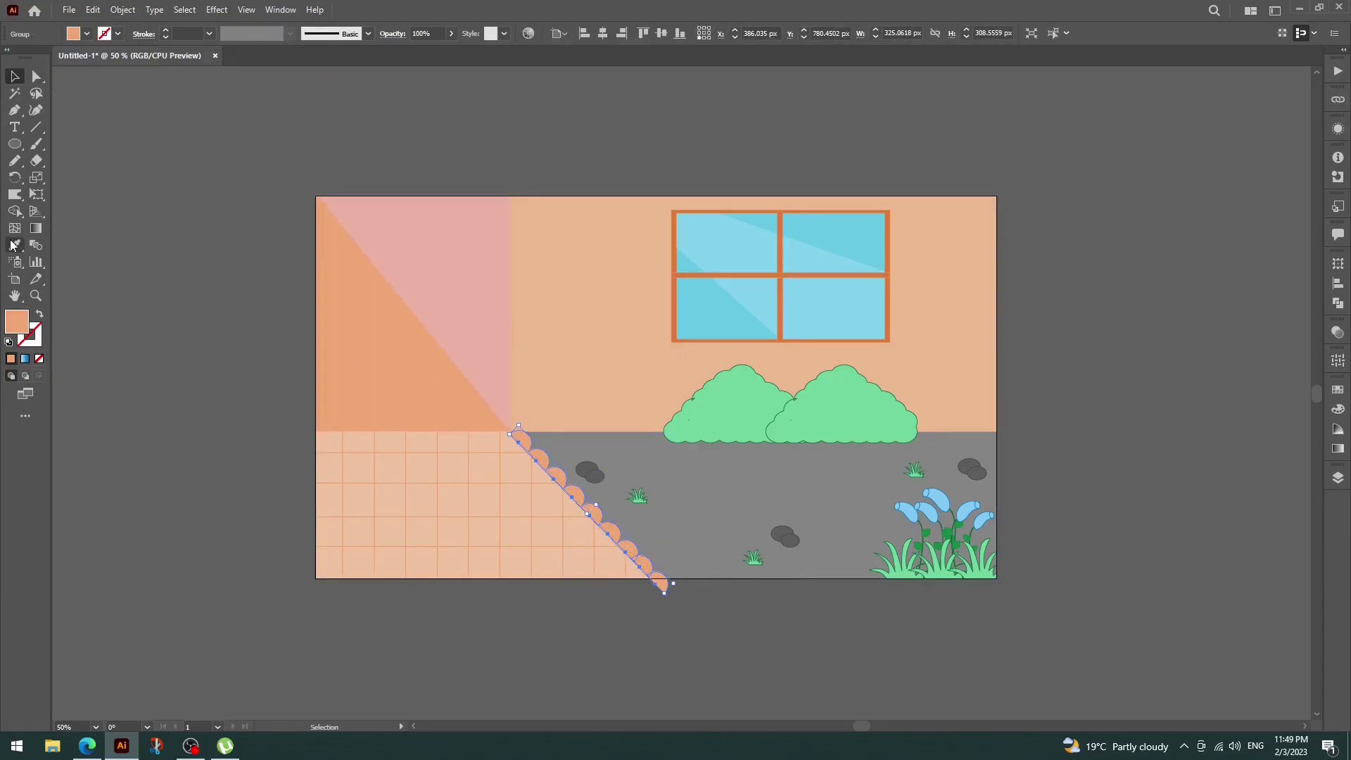
pyautogui.press('i')
pyautogui.click(677, 211)
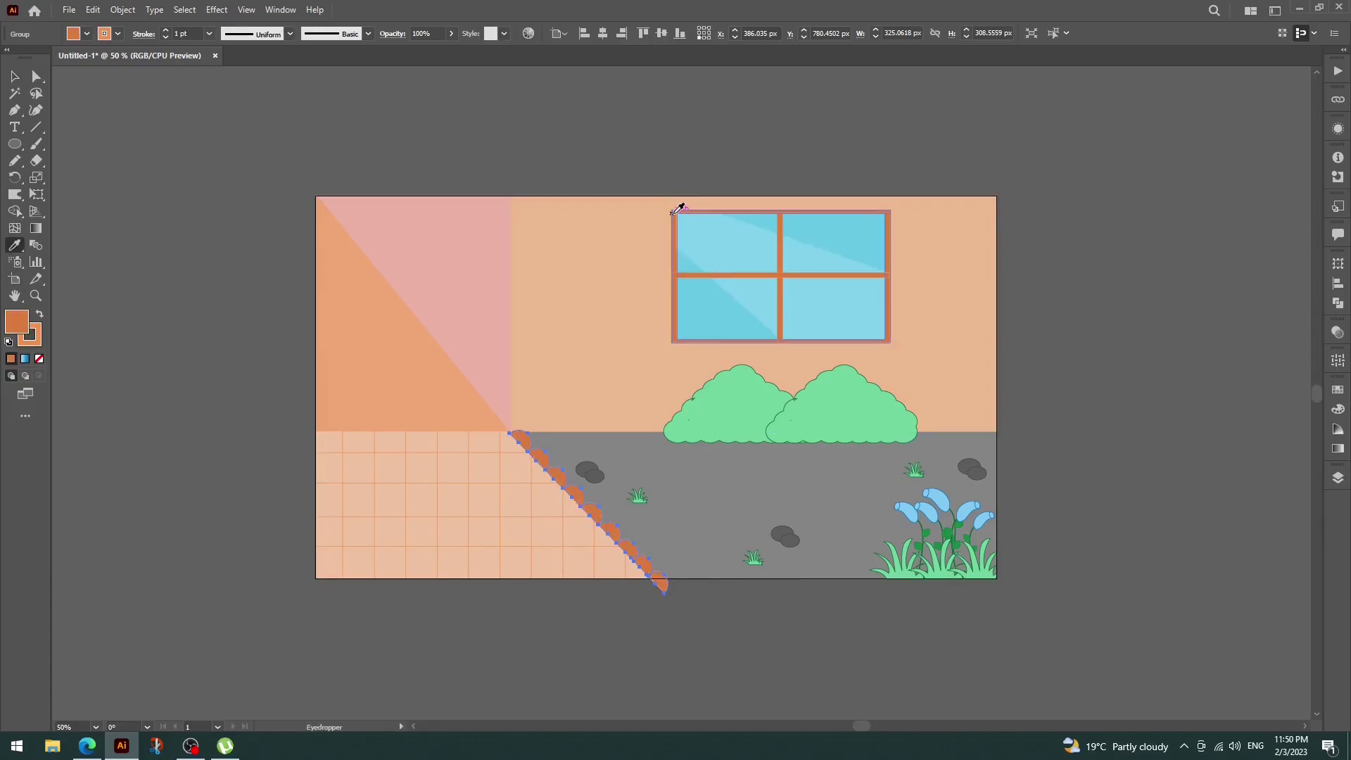
pyautogui.doubleClick(28, 325)
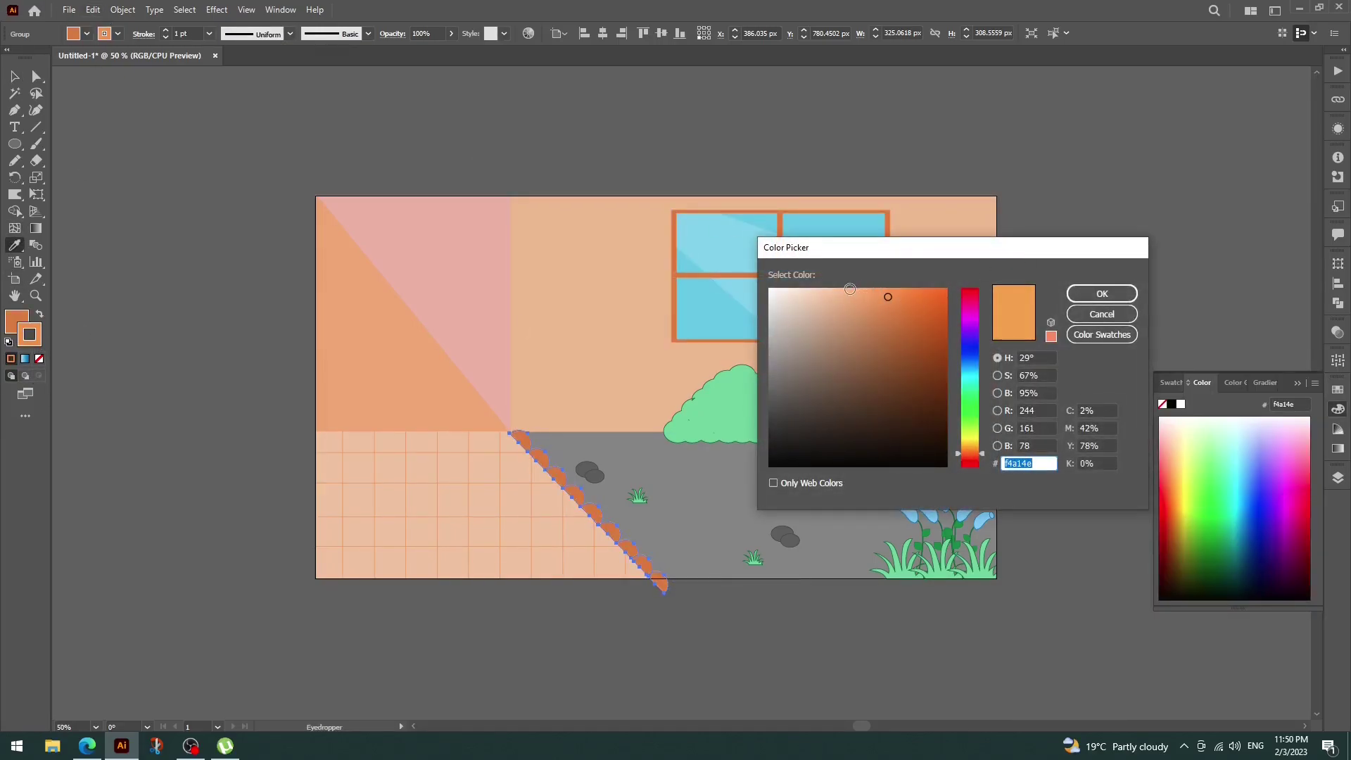
pyautogui.click(1104, 289)
pyautogui.hotkey('ctrl', 'z')
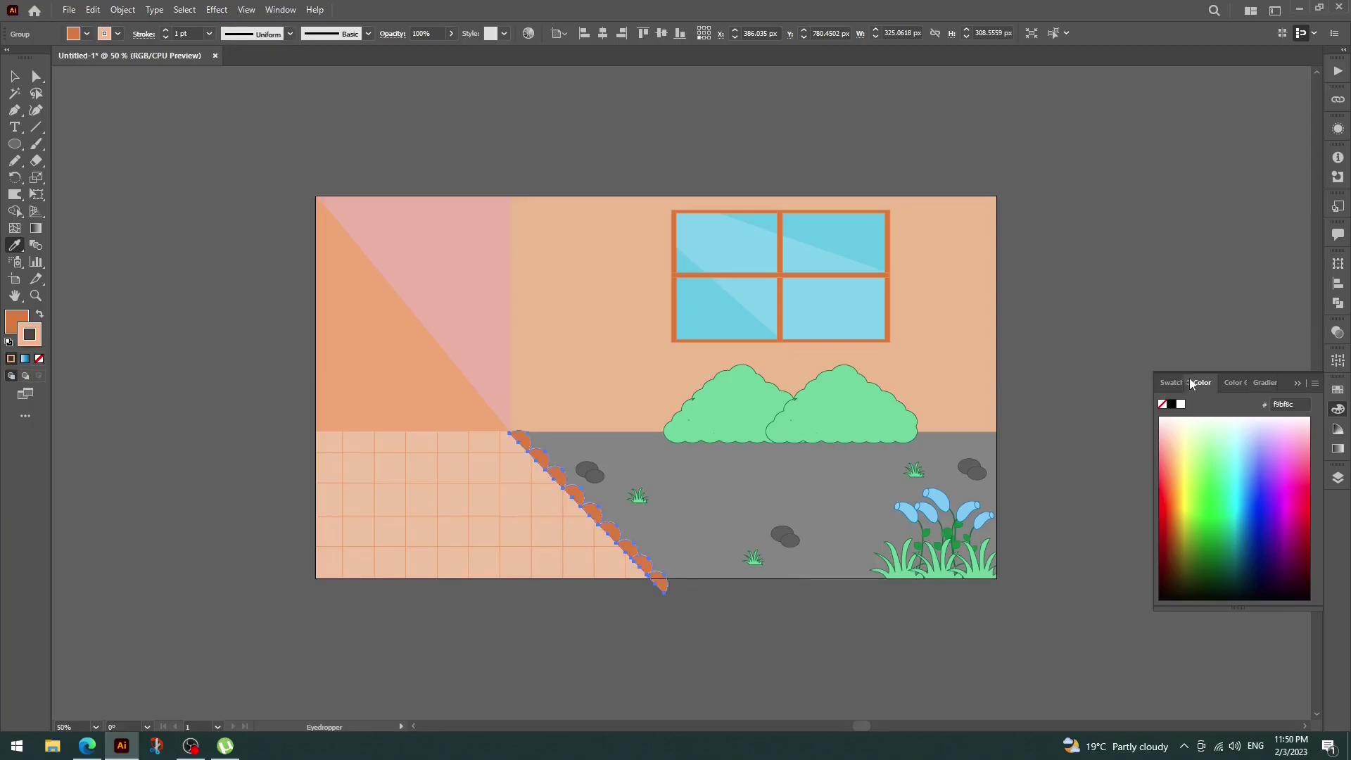
pyautogui.click(1294, 382)
pyautogui.hotkey('ctrl', 'shift', 'a')
pyautogui.press('v')
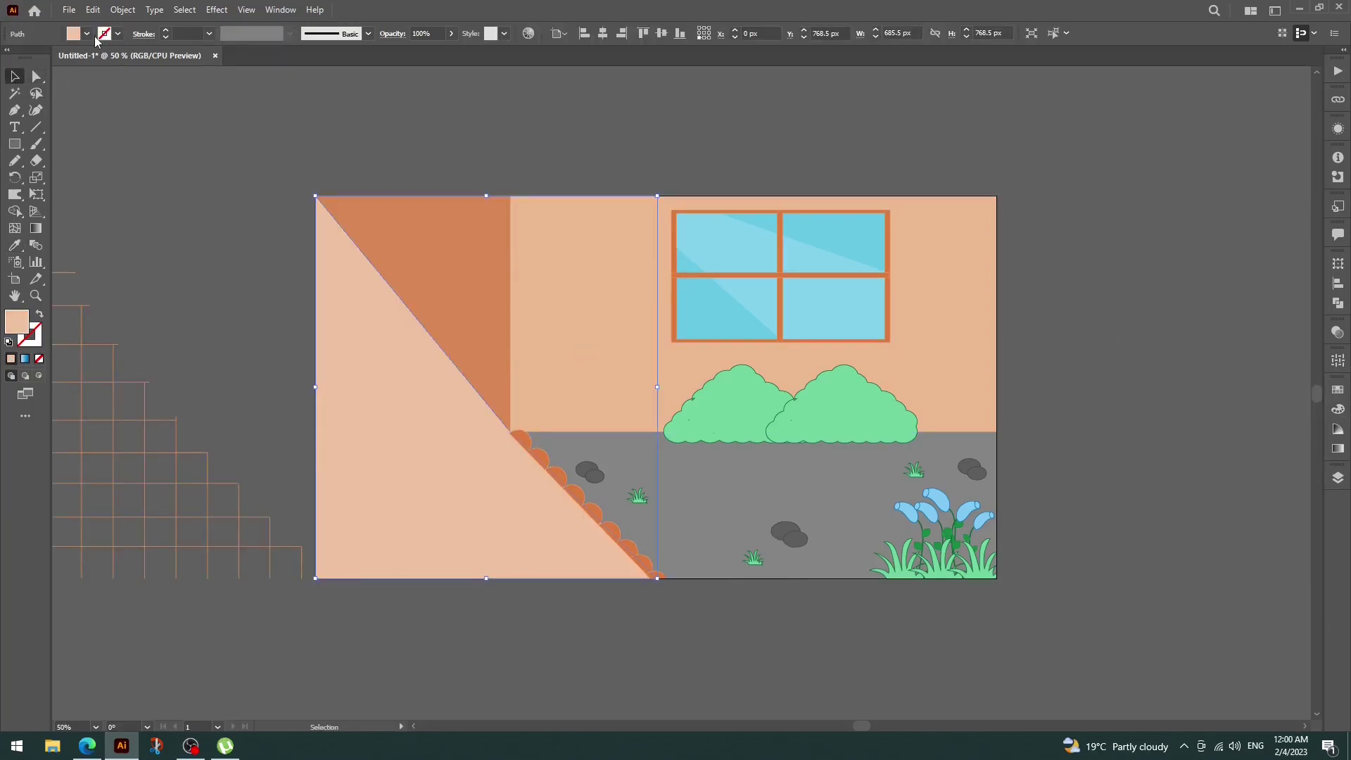
# - Fill the triangle dark grey and the ground rectangle green
pyautogui.click(86, 33)
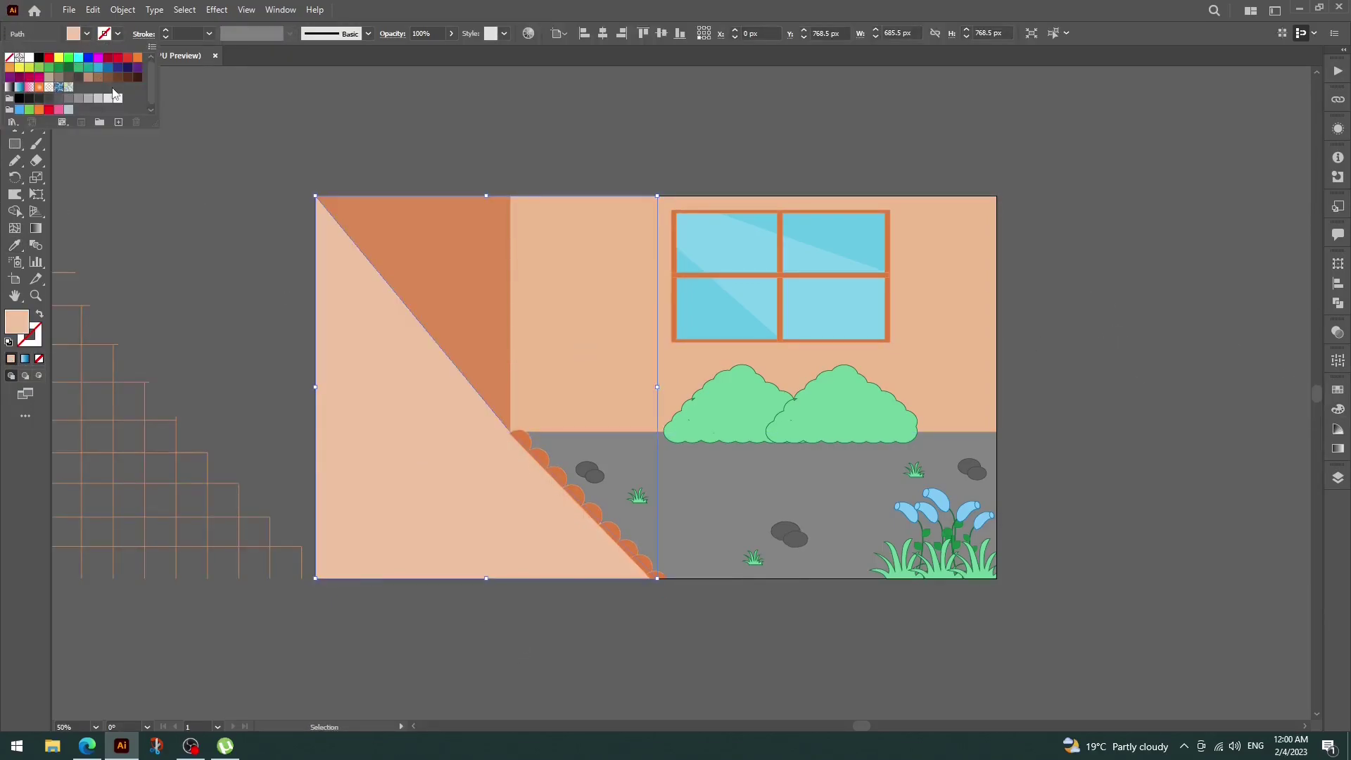
pyautogui.click(68, 98)
pyautogui.click(57, 99)
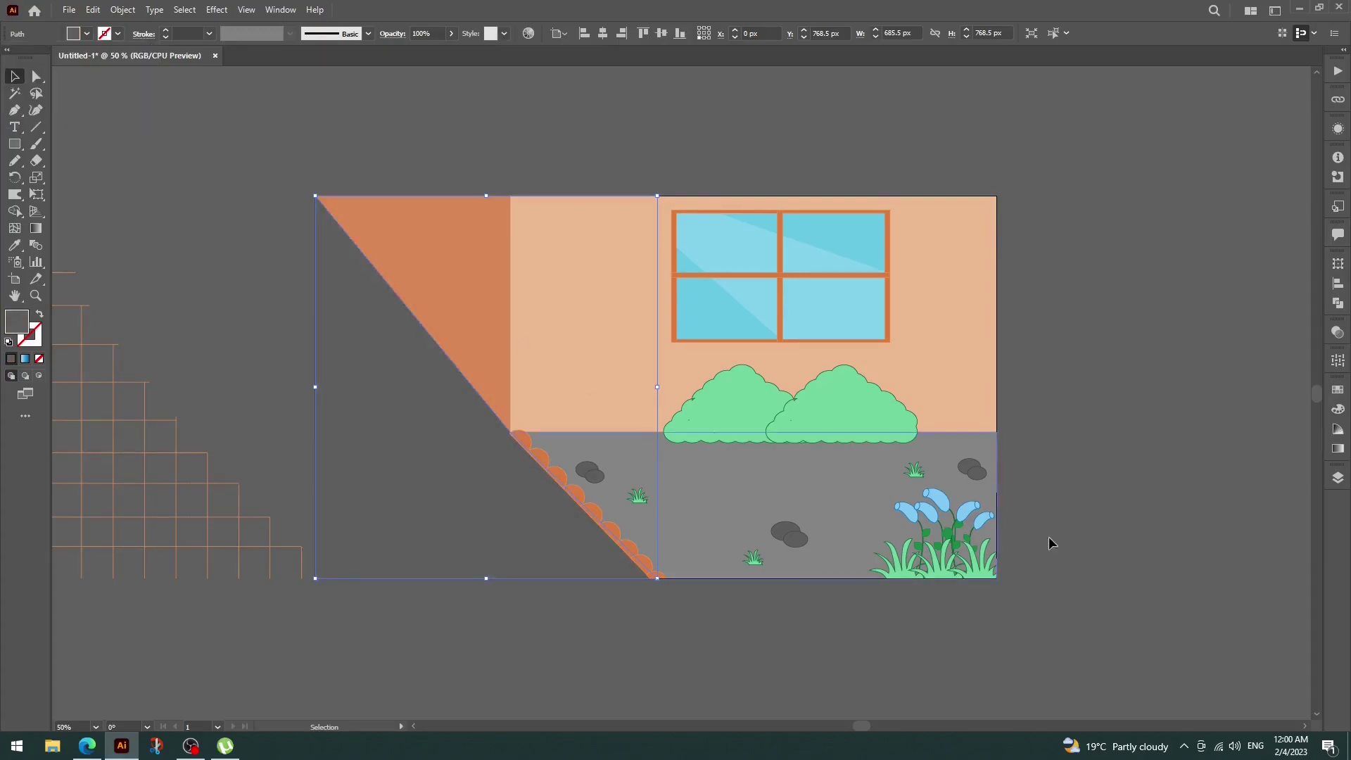
pyautogui.click(808, 492)
pyautogui.click(88, 34)
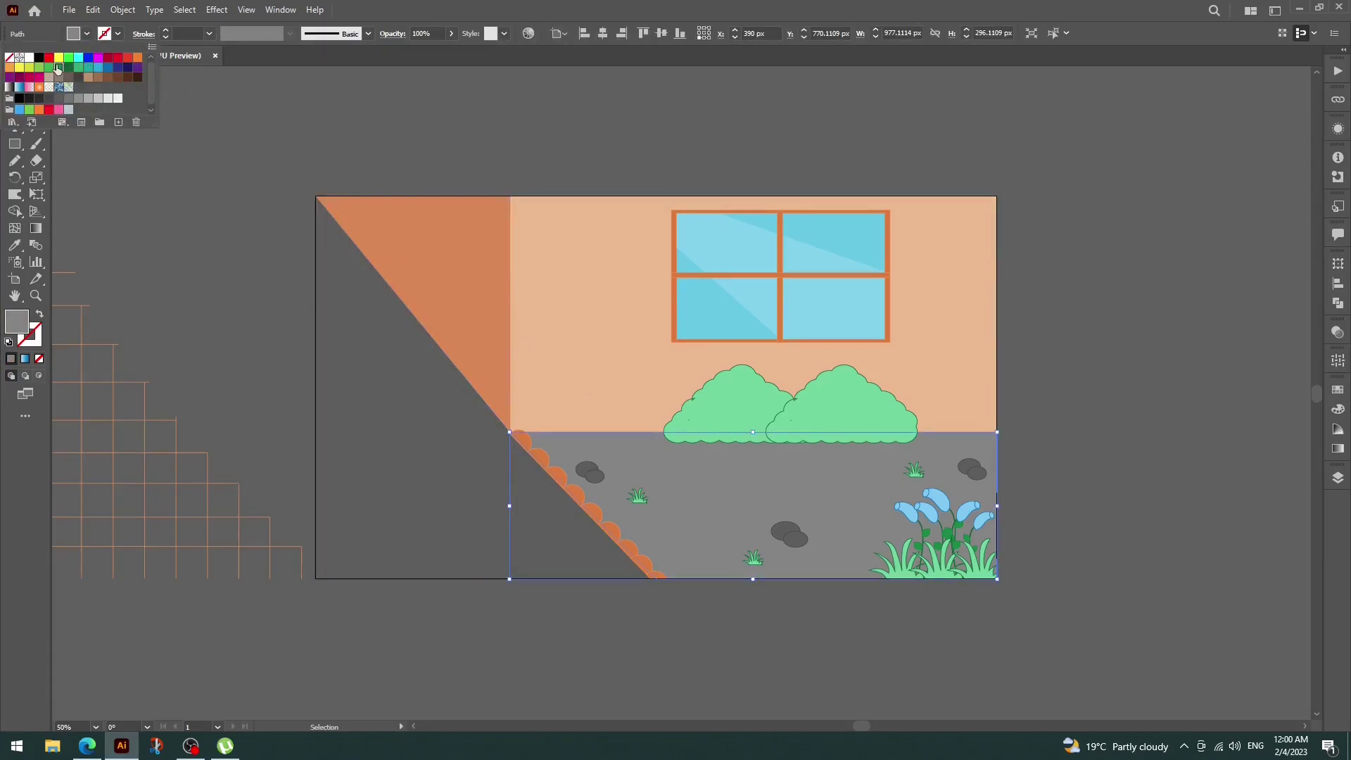
pyautogui.click(57, 68)
# - Apply a freeform gradient to the green ground
pyautogui.click(1338, 479)
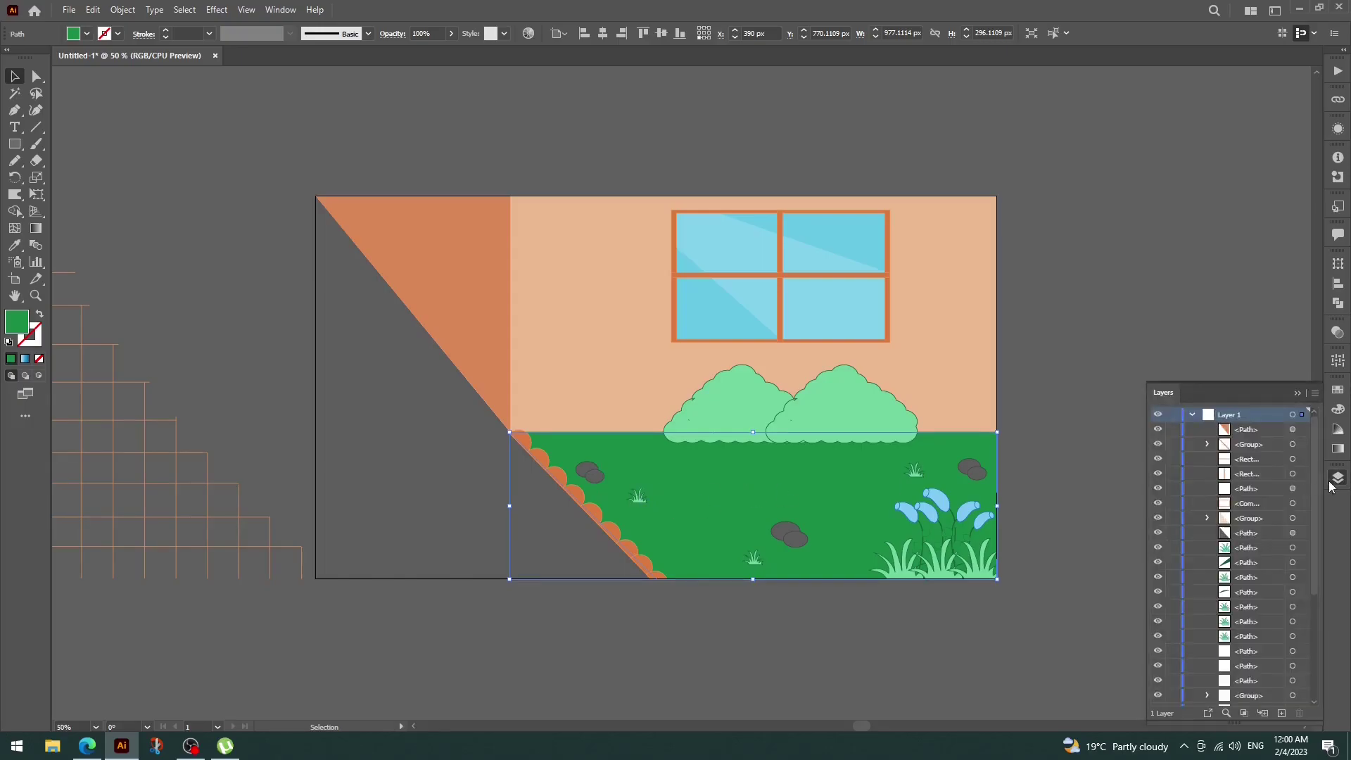
pyautogui.click(1337, 450)
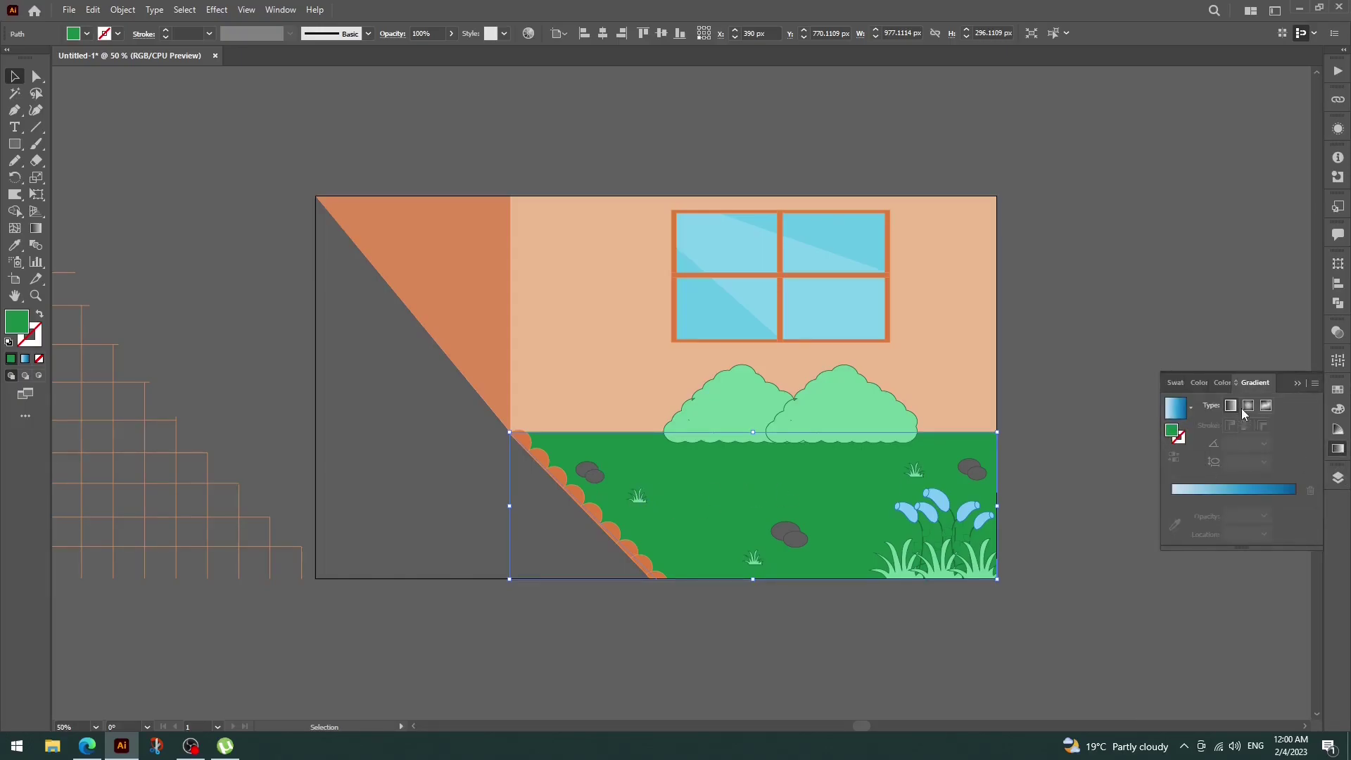
pyautogui.click(1266, 406)
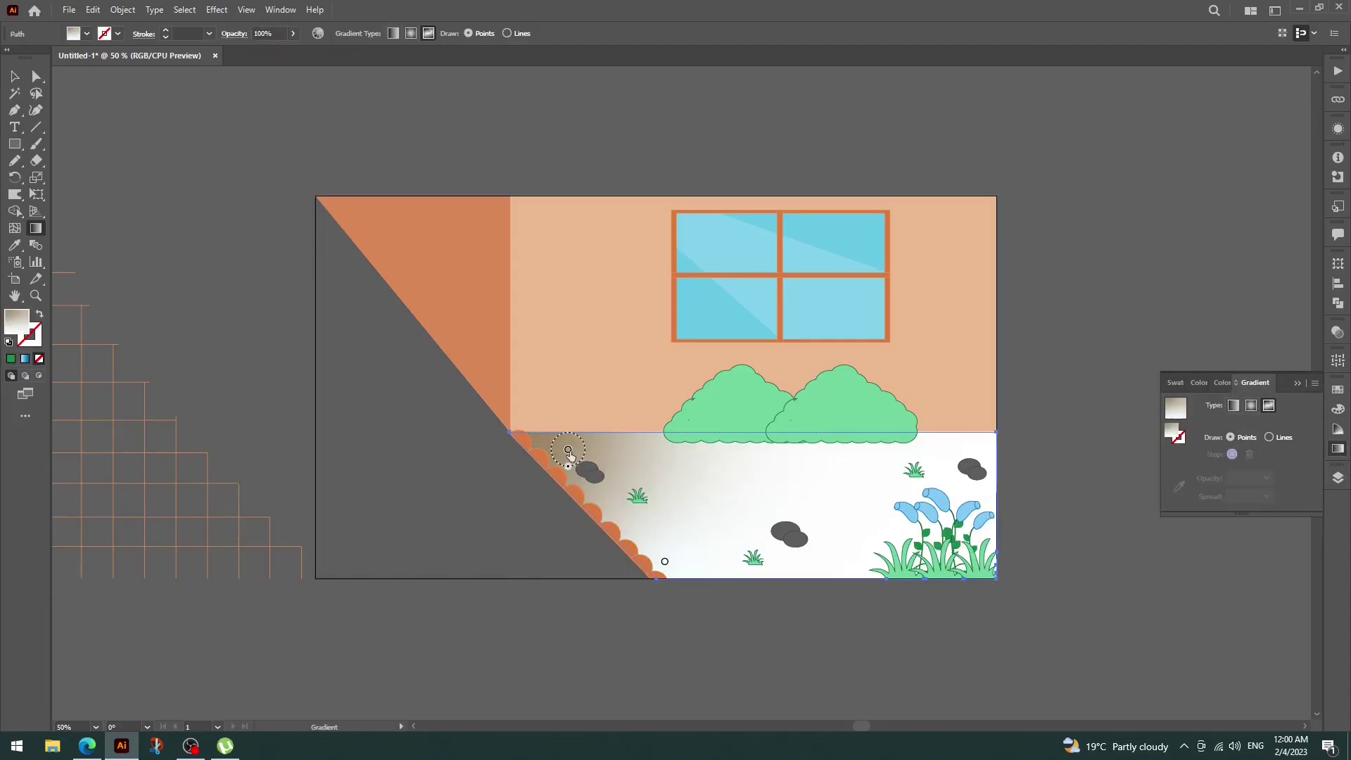
# - Set the gradient points to green shades, widen spread to 100%, and reposition a point
pyautogui.doubleClick(568, 451)
pyautogui.click(475, 500)
pyautogui.doubleClick(665, 561)
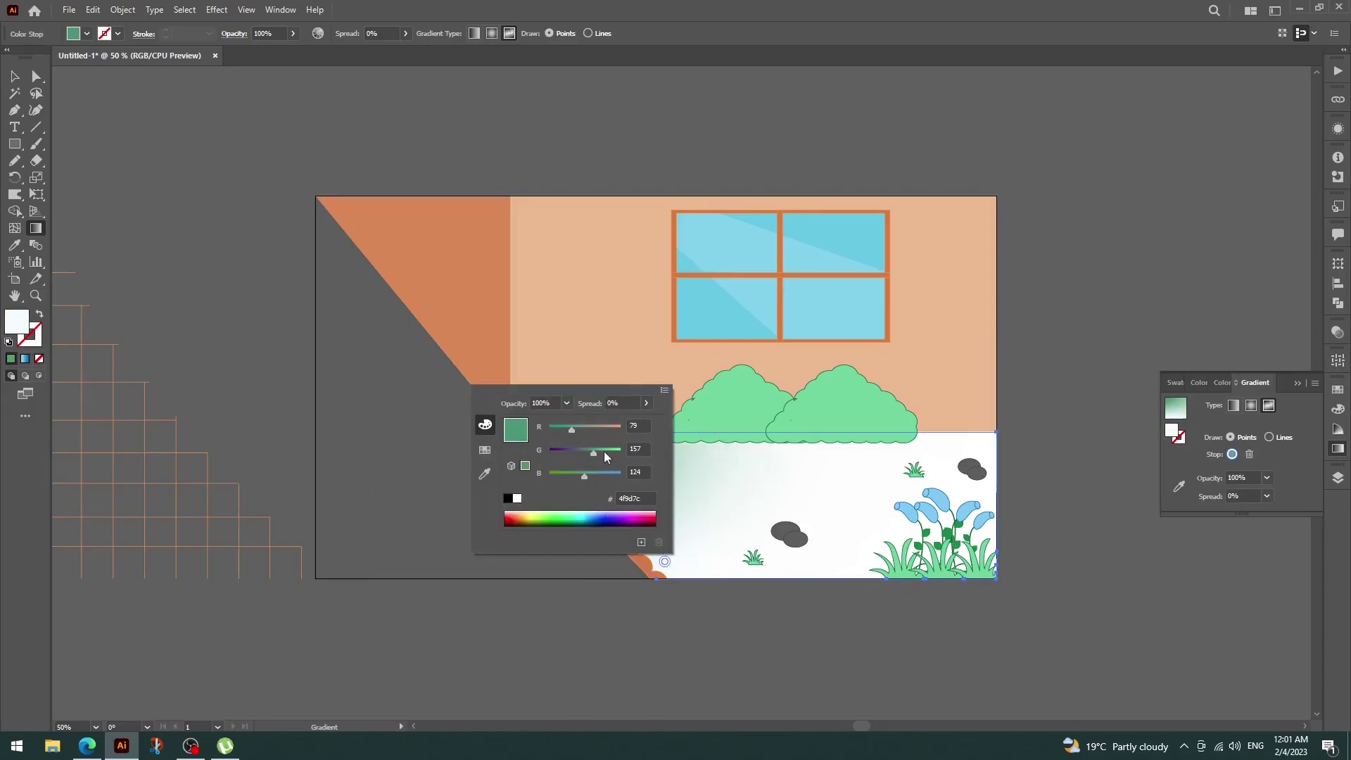
pyautogui.moveTo(603, 456); pyautogui.dragTo(593, 453)
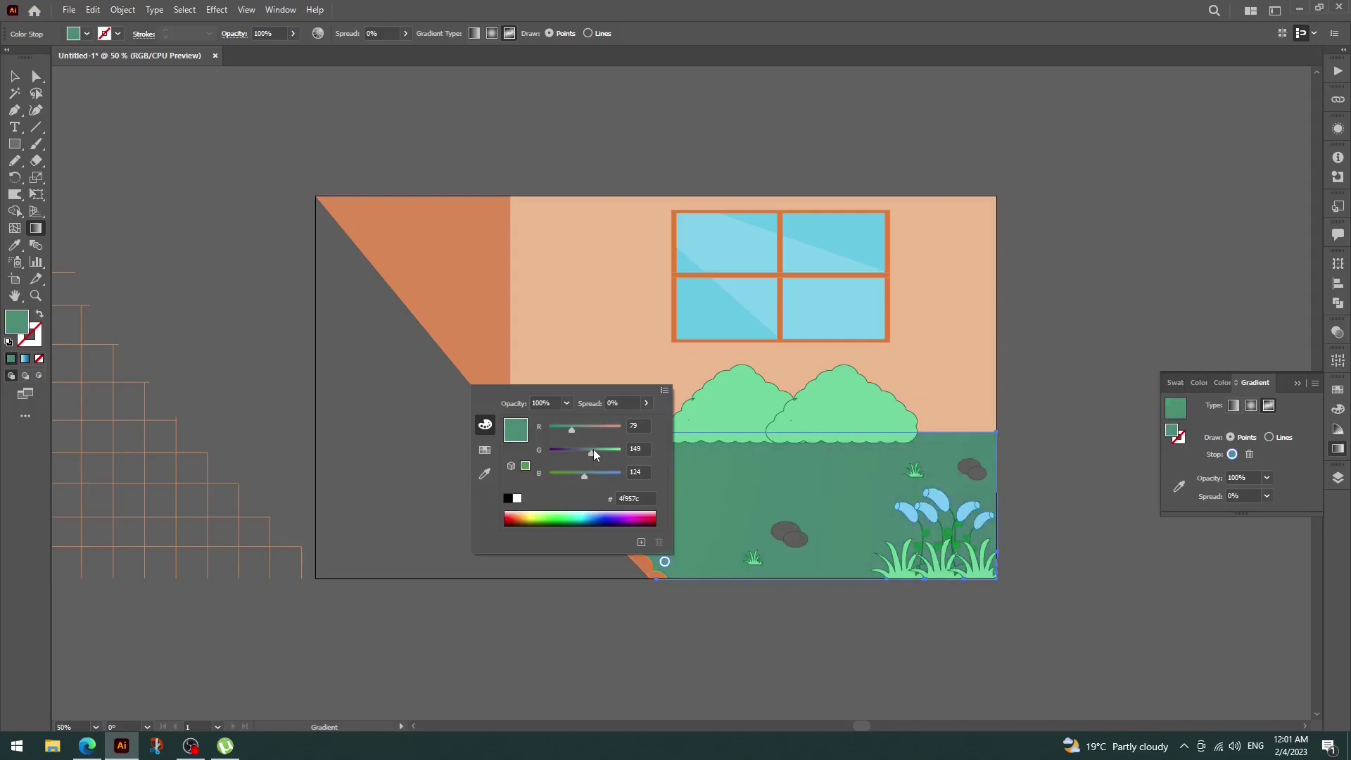
pyautogui.press('Escape')
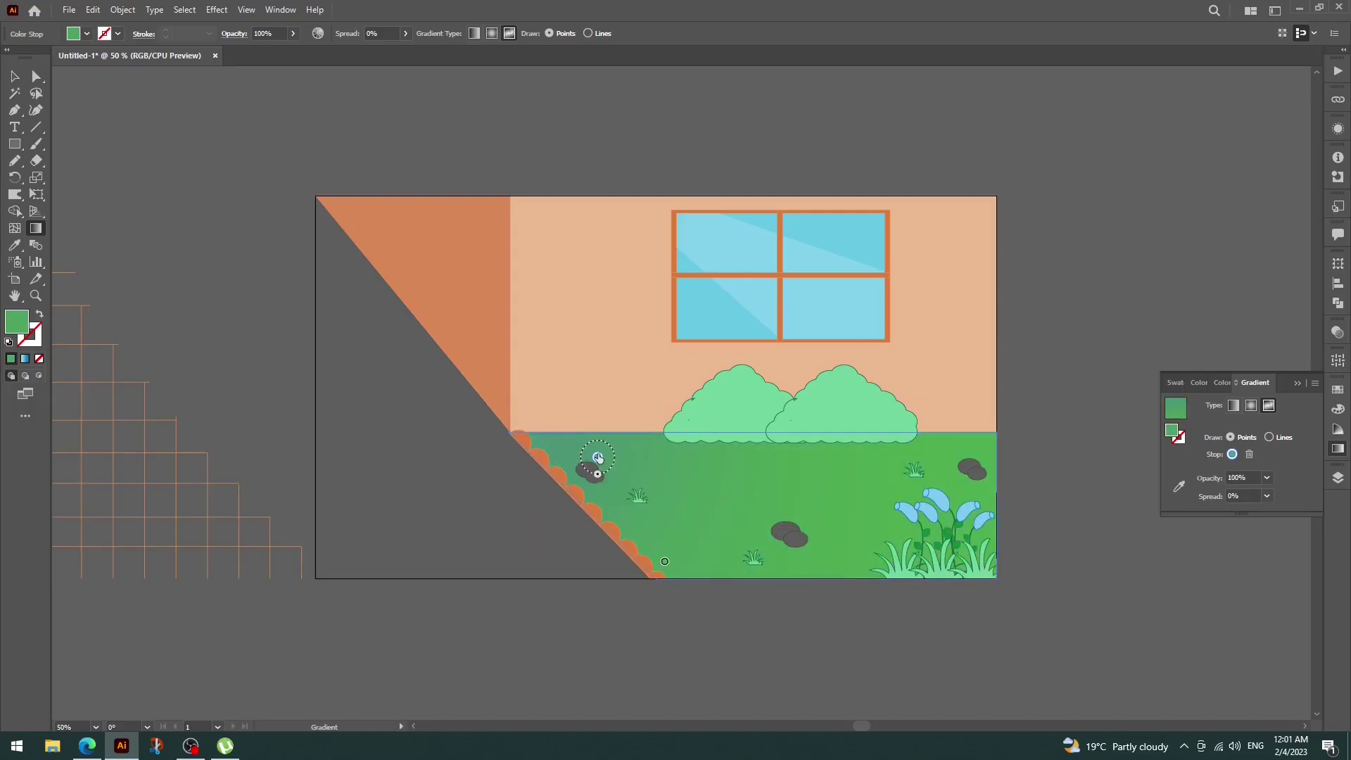
pyautogui.moveTo(623, 482); pyautogui.dragTo(627, 492)
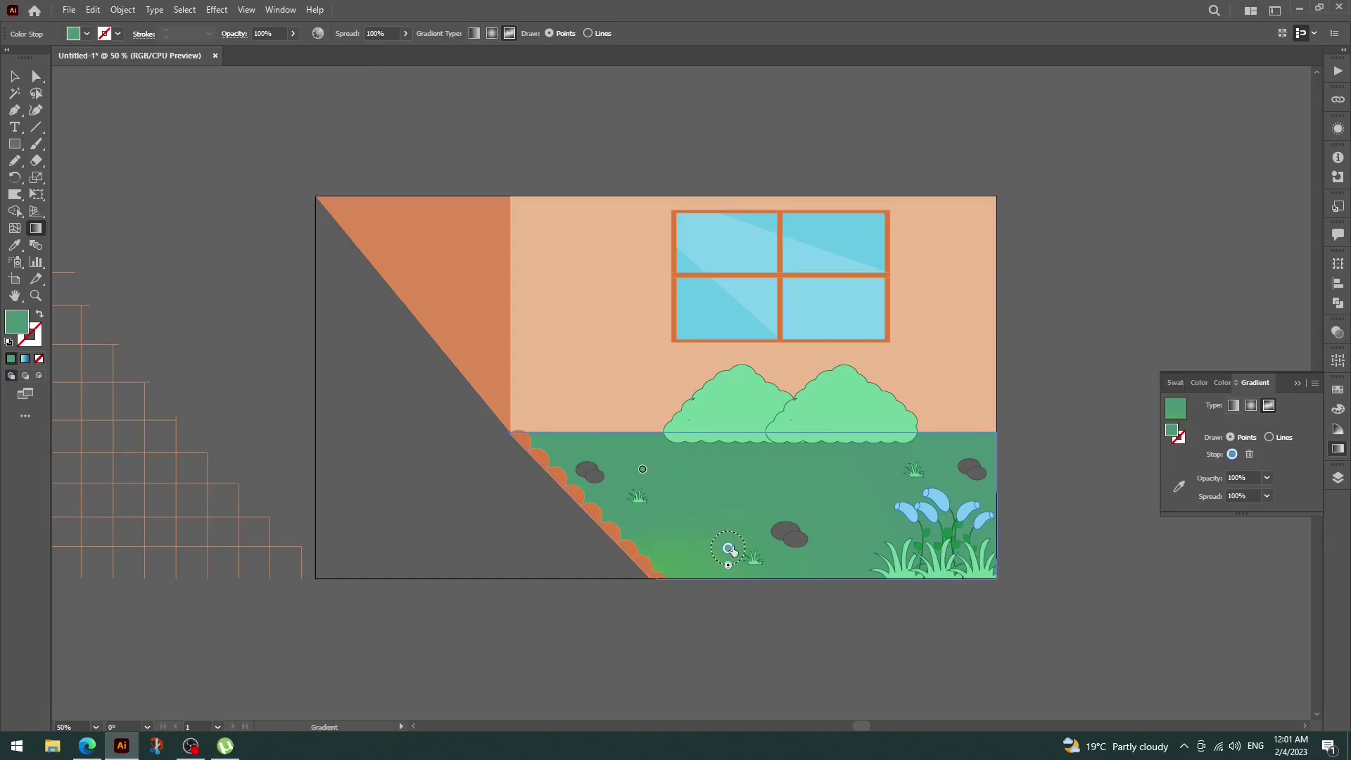
pyautogui.moveTo(732, 550); pyautogui.dragTo(755, 538)
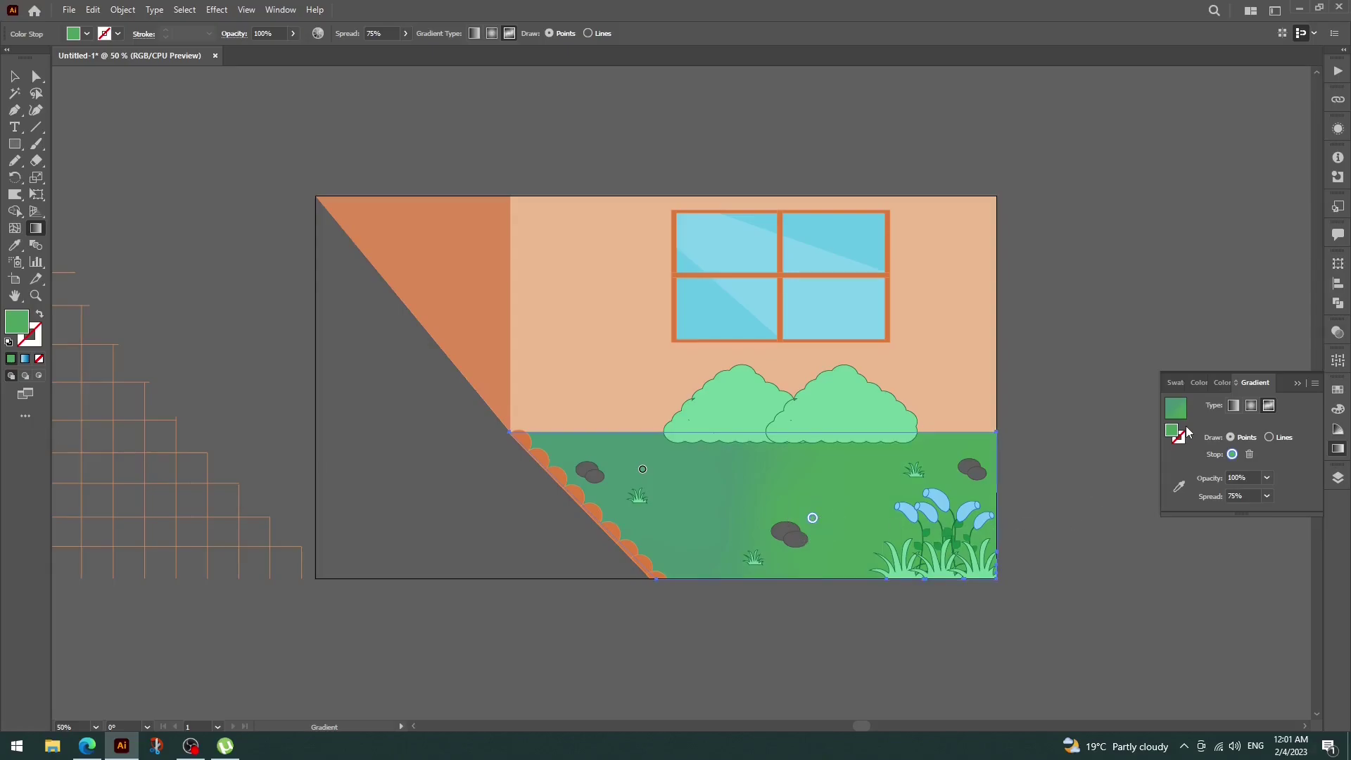
pyautogui.click(13, 68)
pyautogui.click(260, 135)
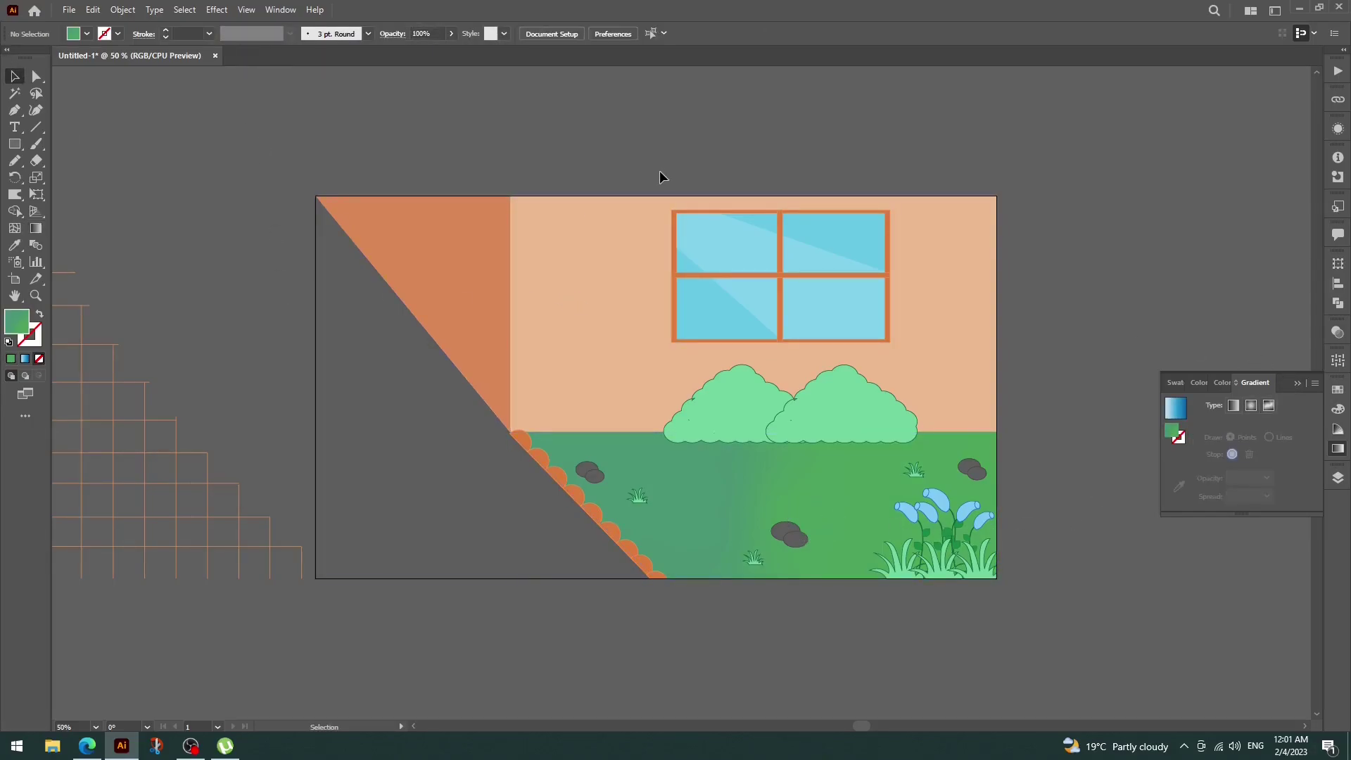
# - Draw a small upright rectangle on the road and fill it pale yellow
pyautogui.click(412, 438)
pyautogui.click(14, 143)
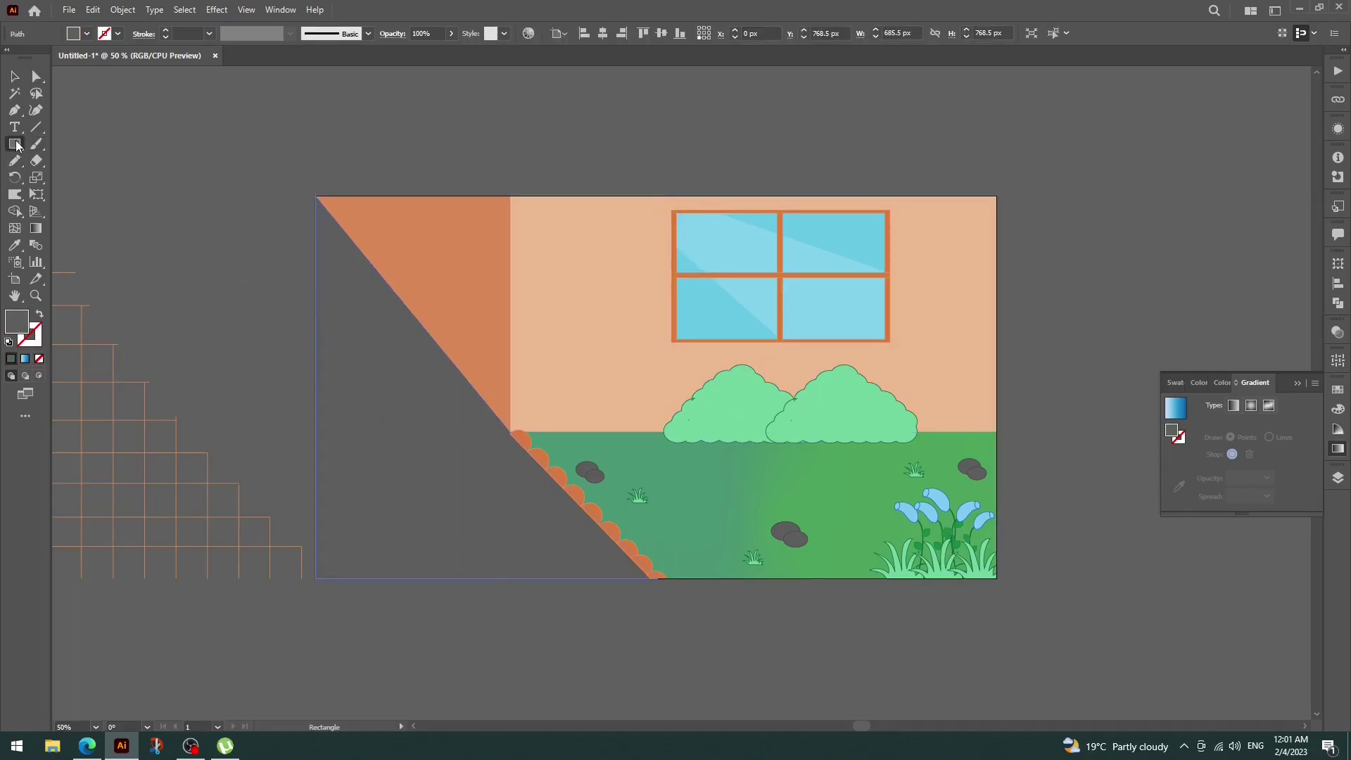
pyautogui.moveTo(316, 278)
pyautogui.mouseDown()
pyautogui.moveTo(339, 338)
pyautogui.moveTo(330, 364)
pyautogui.mouseUp()
pyautogui.click(87, 34)
pyautogui.click(62, 69)
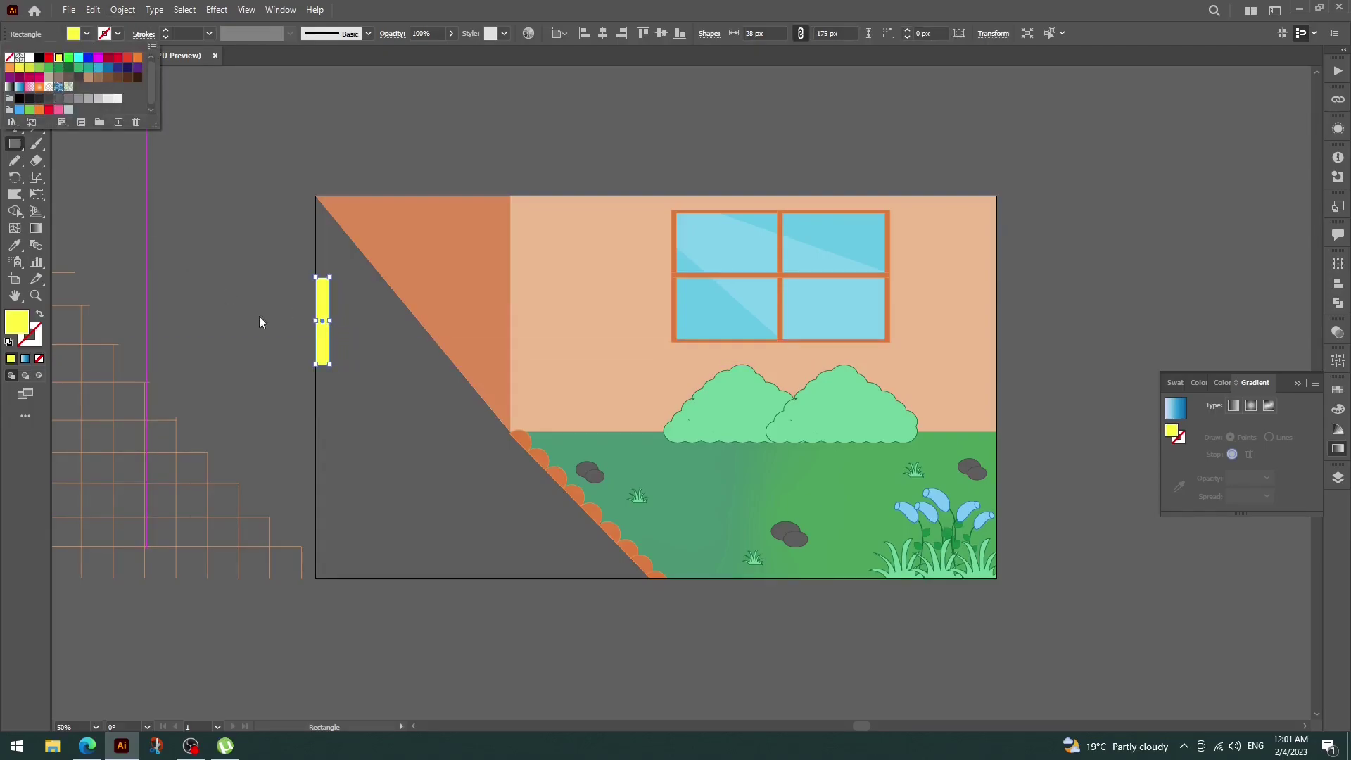
pyautogui.doubleClick(18, 324)
pyautogui.click(825, 298)
pyautogui.click(1102, 293)
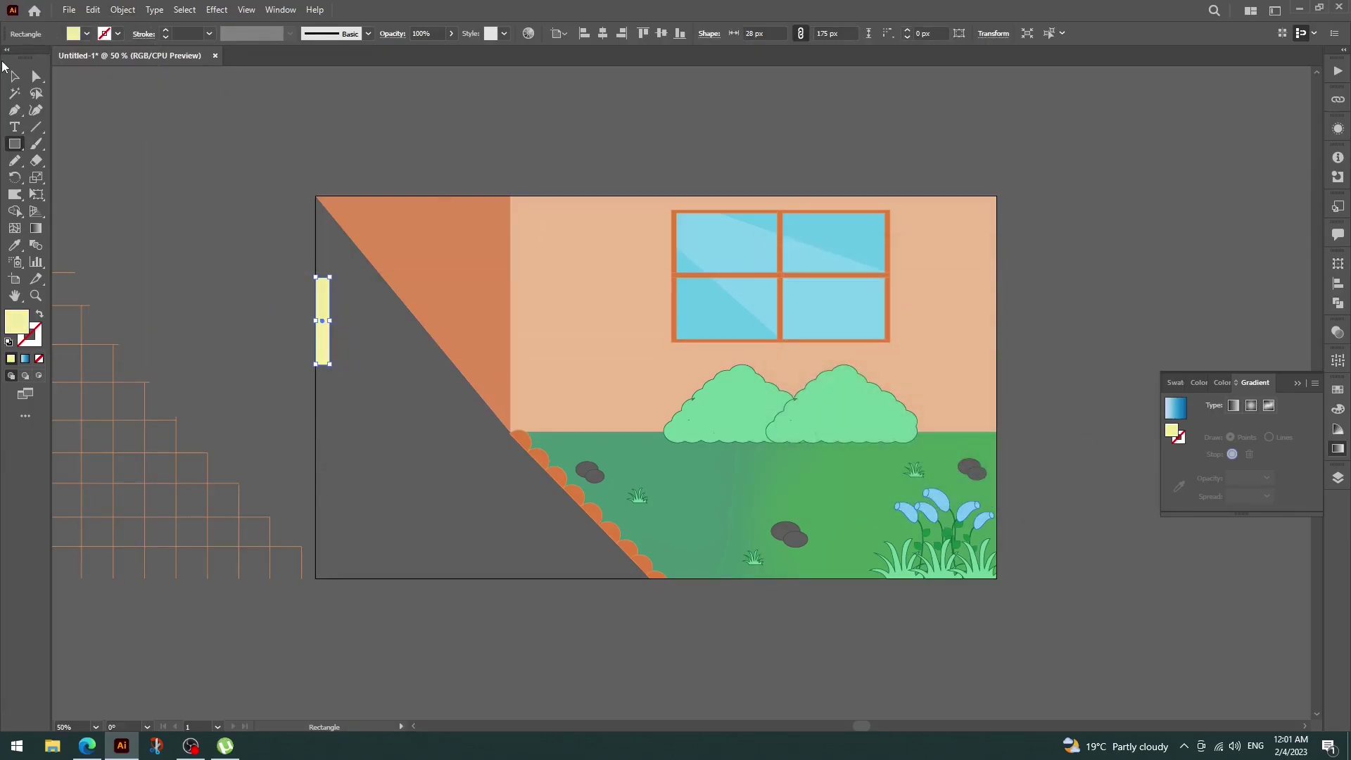
# - Tilt the dash about 36.5° along the road and trim its overhang at the artboard's left edge
pyautogui.press('v')
pyautogui.moveTo(339, 370); pyautogui.dragTo(355, 355)
pyautogui.moveTo(332, 311)
pyautogui.mouseDown()
pyautogui.moveTo(327, 325)
pyautogui.moveTo(496, 619)
pyautogui.mouseUp()
pyautogui.press('Delete')
pyautogui.hotkey('ctrl', 'a')
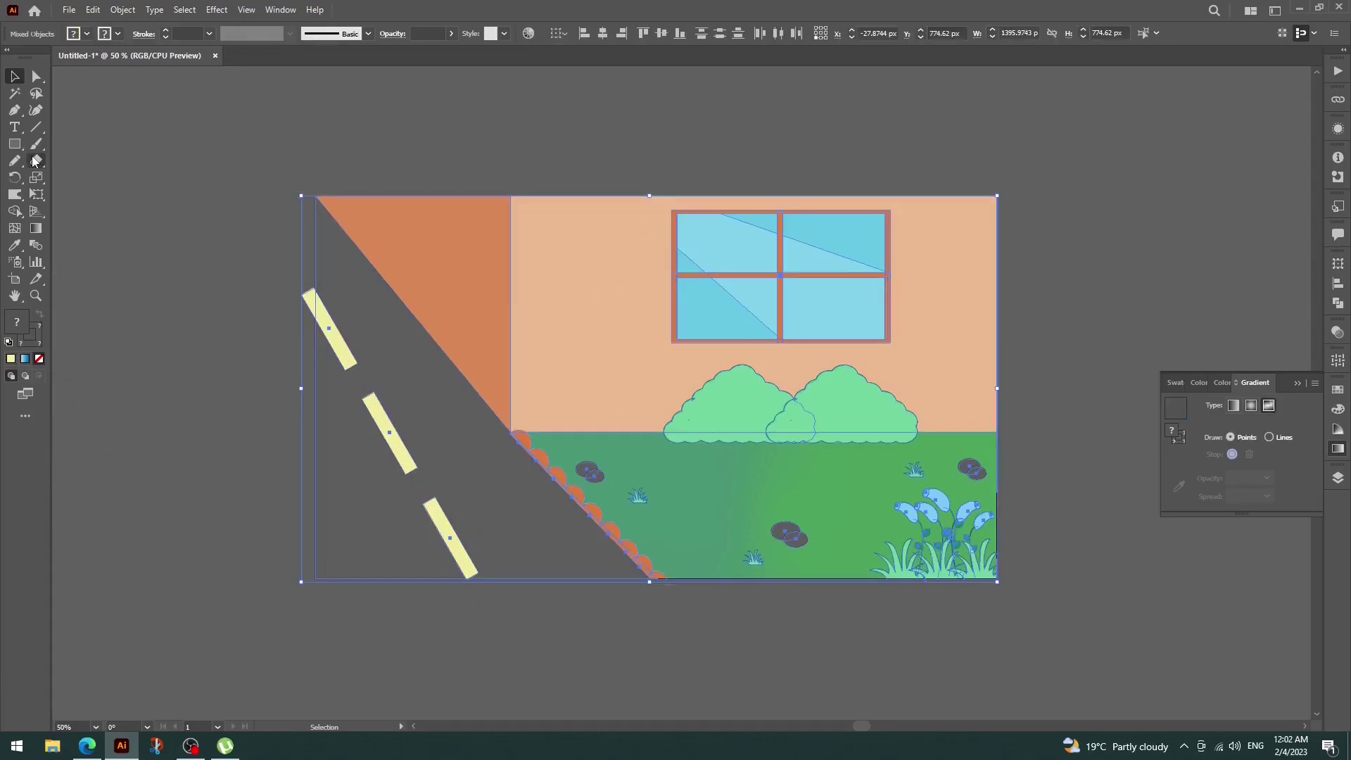
pyautogui.click(15, 211)
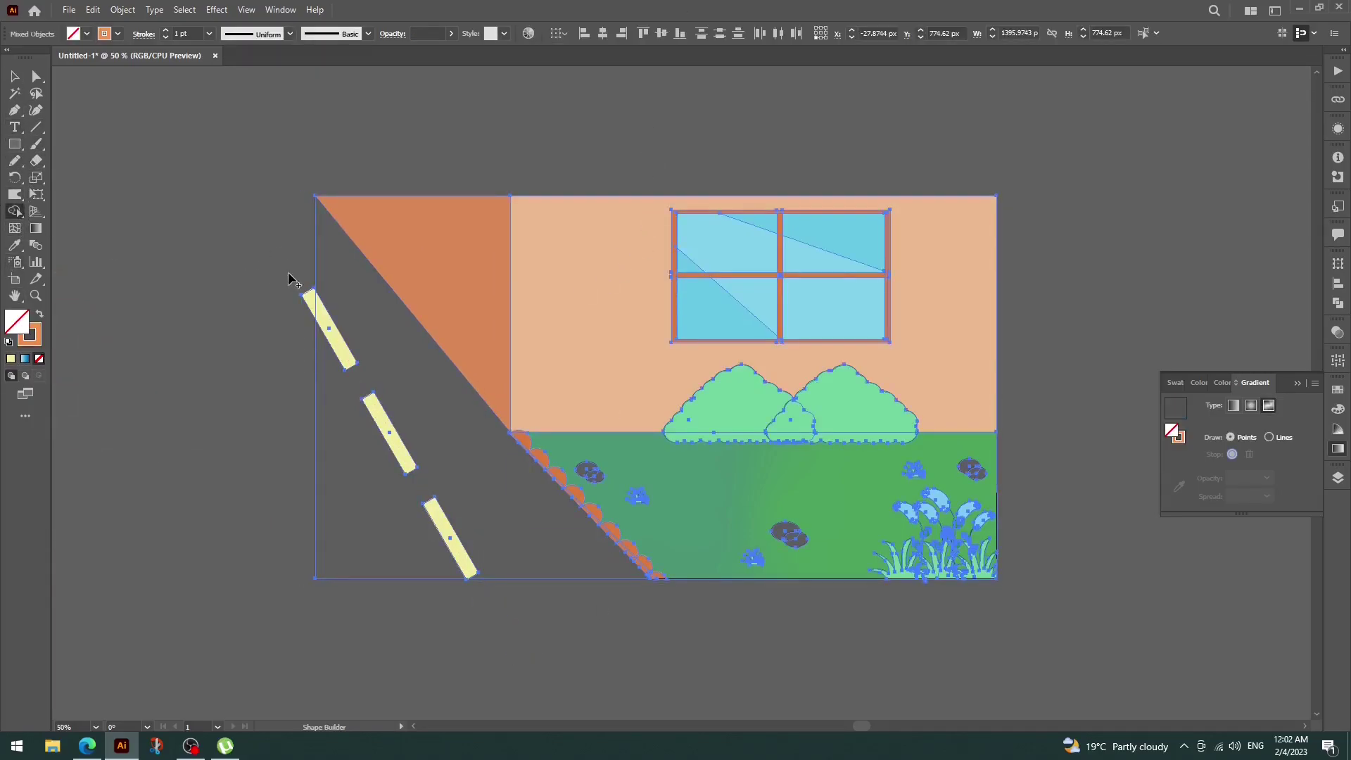
pyautogui.keyDown('alt'); pyautogui.click(308, 297); pyautogui.keyUp('alt')
pyautogui.click(1296, 382)
# - Fill both bushes with the darker green 569673
pyautogui.press('v')
pyautogui.click(173, 151)
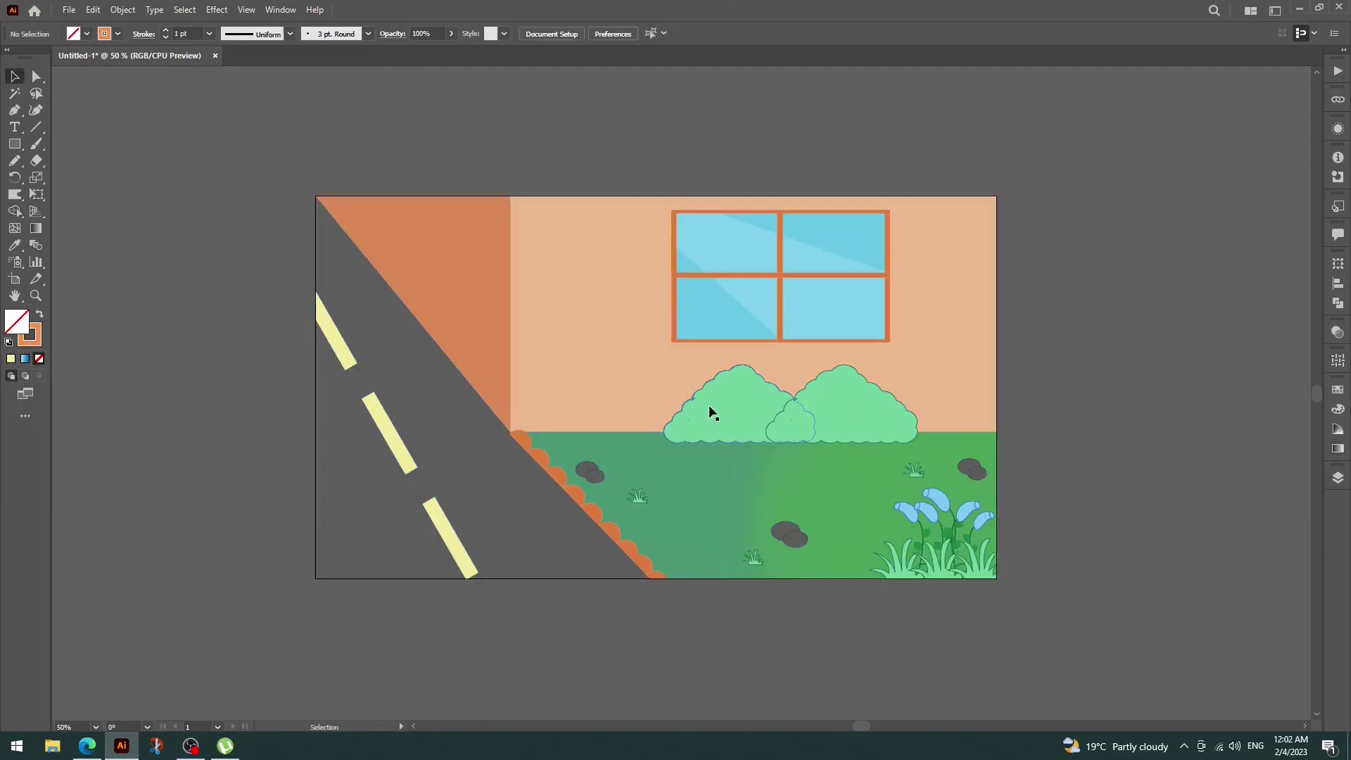
pyautogui.click(715, 408)
pyautogui.keyDown('shift'); pyautogui.click(846, 424); pyautogui.keyUp('shift')
pyautogui.doubleClick(16, 321)
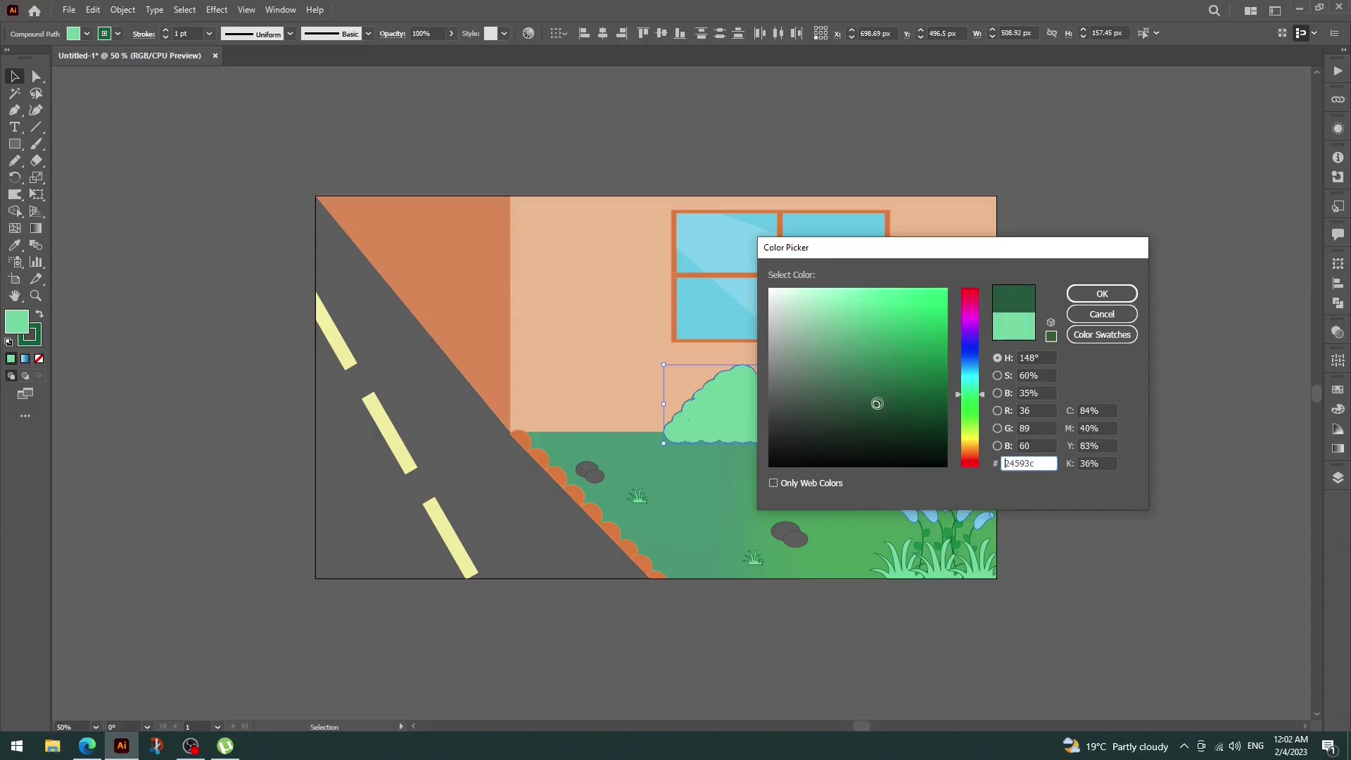
pyautogui.write('569673')
pyautogui.click(1090, 294)
pyautogui.click(1090, 296)
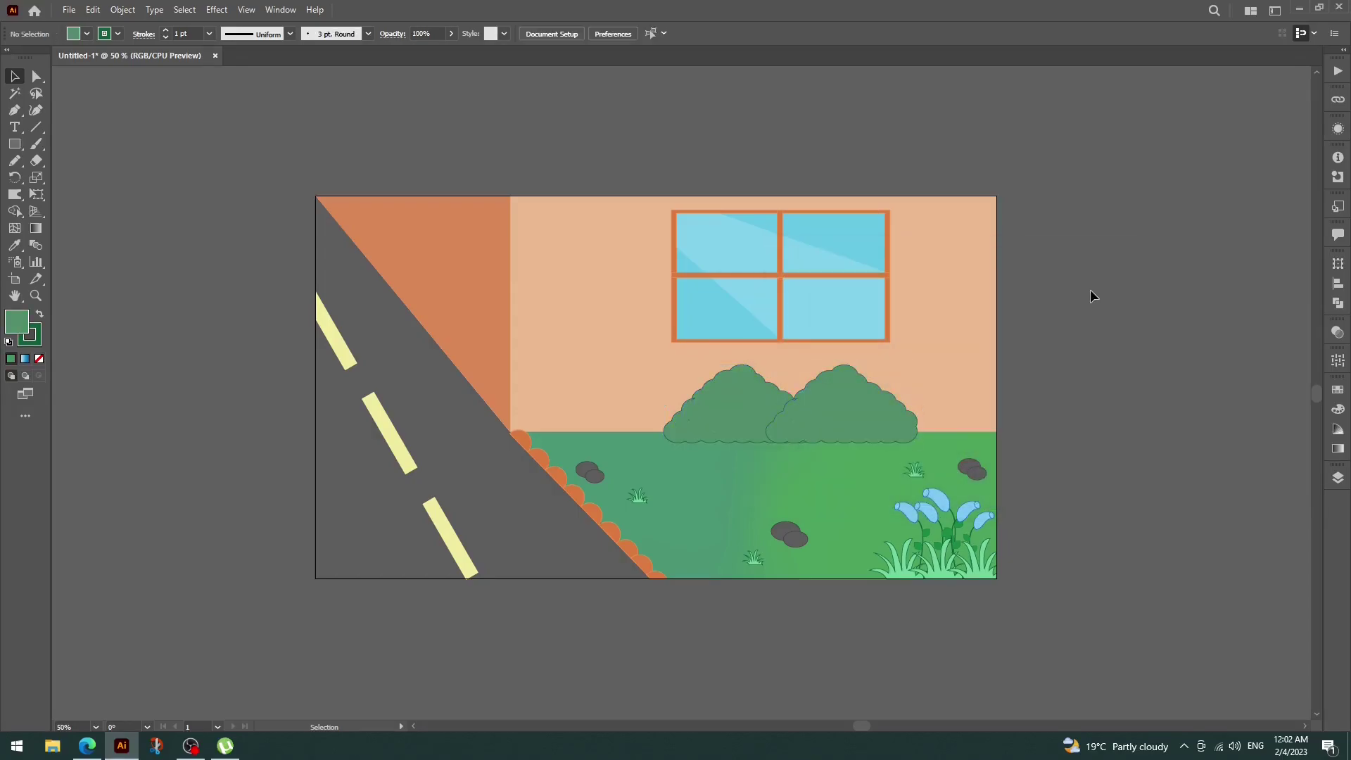
# - Change both bushes' fill to light green 79cc9c
pyautogui.click(815, 404)
pyautogui.click(1337, 449)
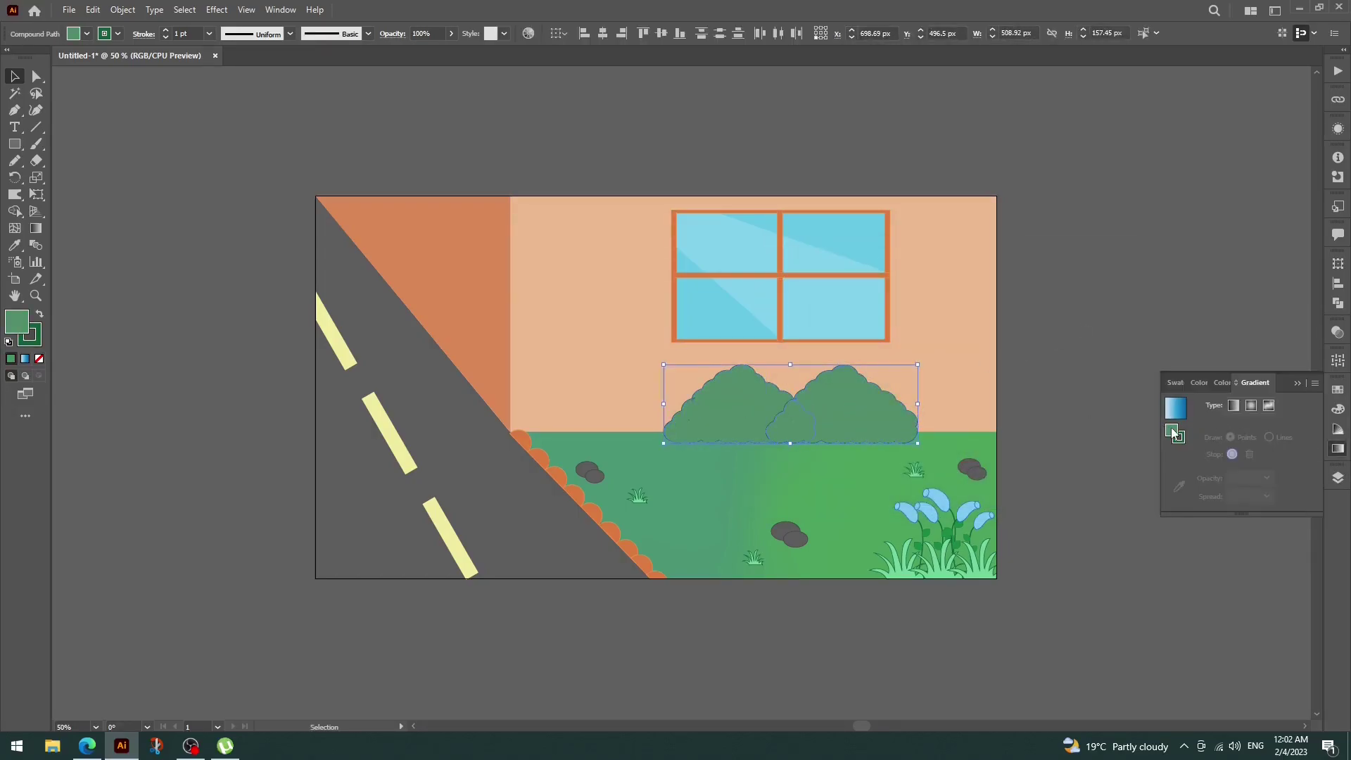
pyautogui.doubleClick(1172, 432)
pyautogui.write('79cc9c')
pyautogui.click(1086, 294)
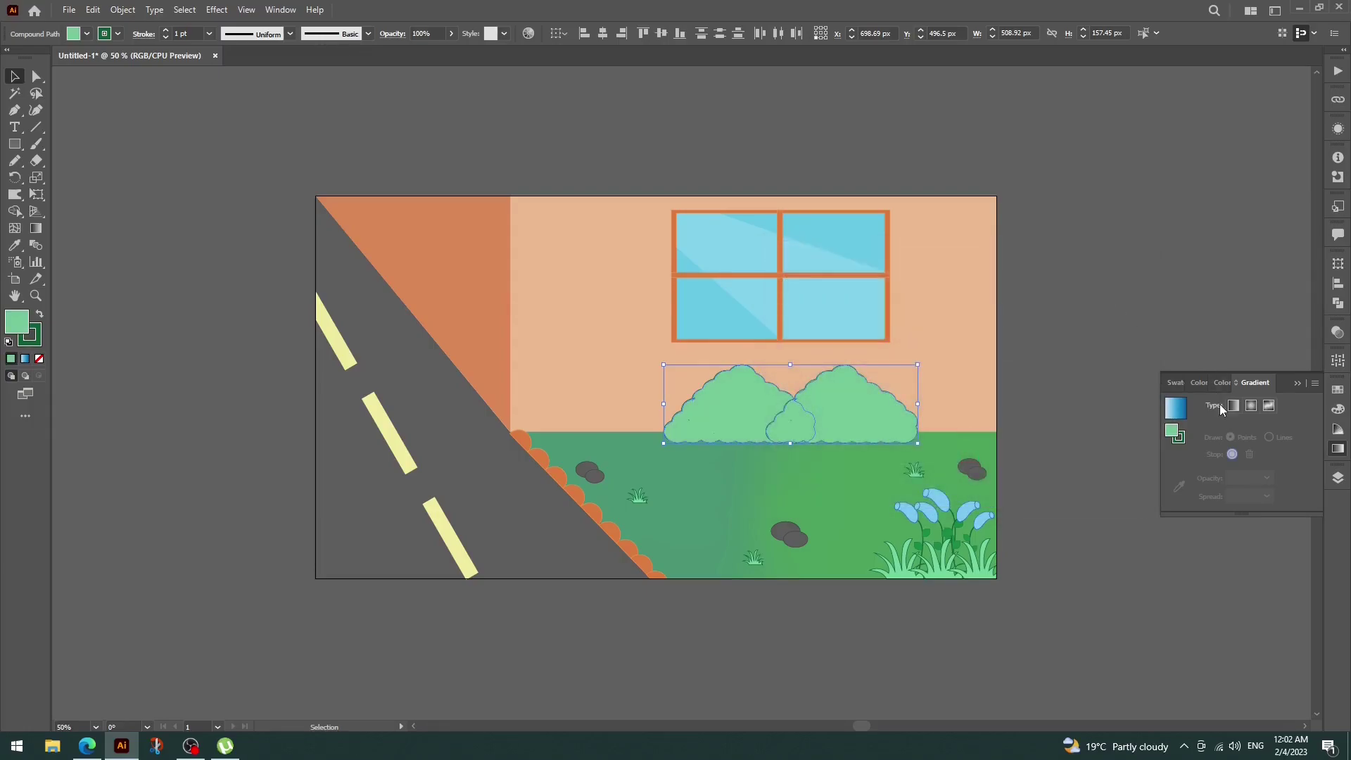
# - Apply a linear gradient to the bushes and make its left stop a soft green
pyautogui.press('g')
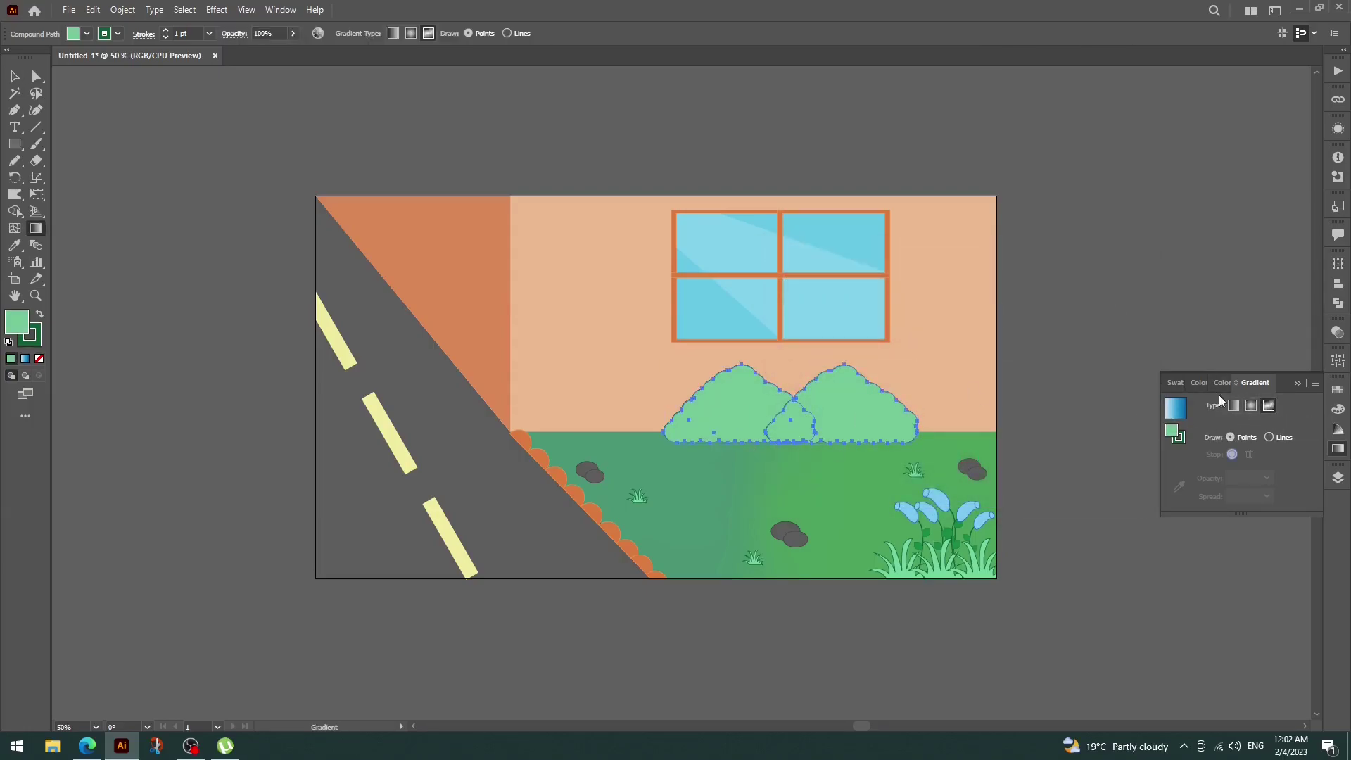
pyautogui.click(1234, 405)
pyautogui.doubleClick(664, 404)
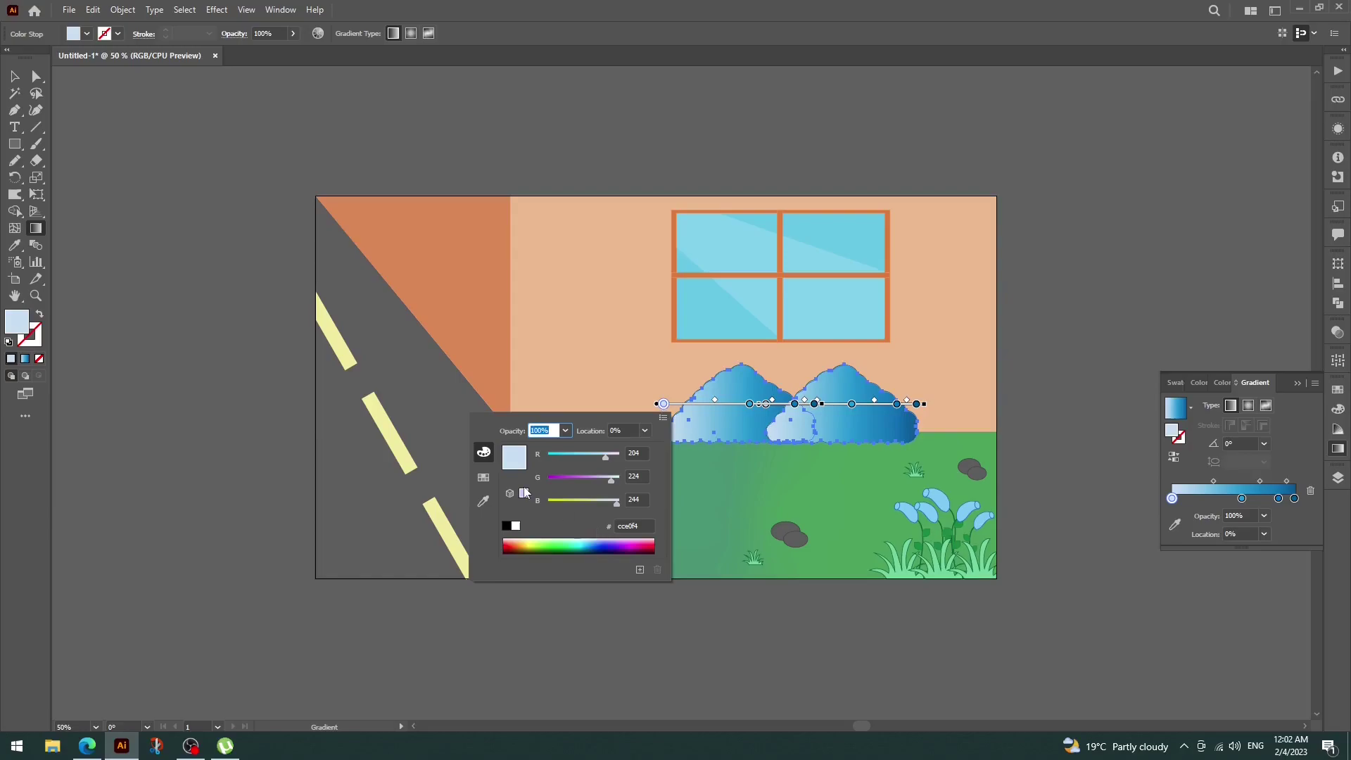
pyautogui.click(565, 542)
pyautogui.moveTo(566, 541); pyautogui.dragTo(570, 540)
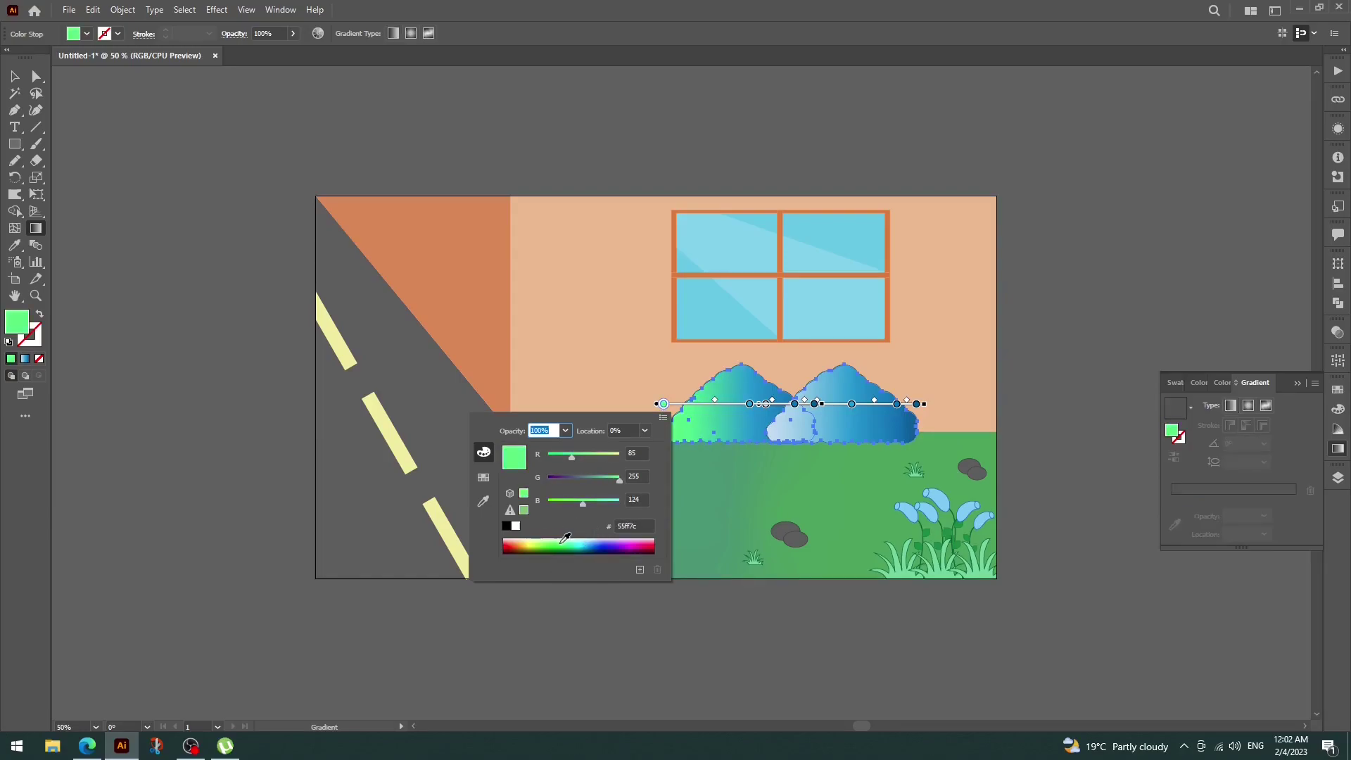
pyautogui.moveTo(578, 478); pyautogui.dragTo(599, 478)
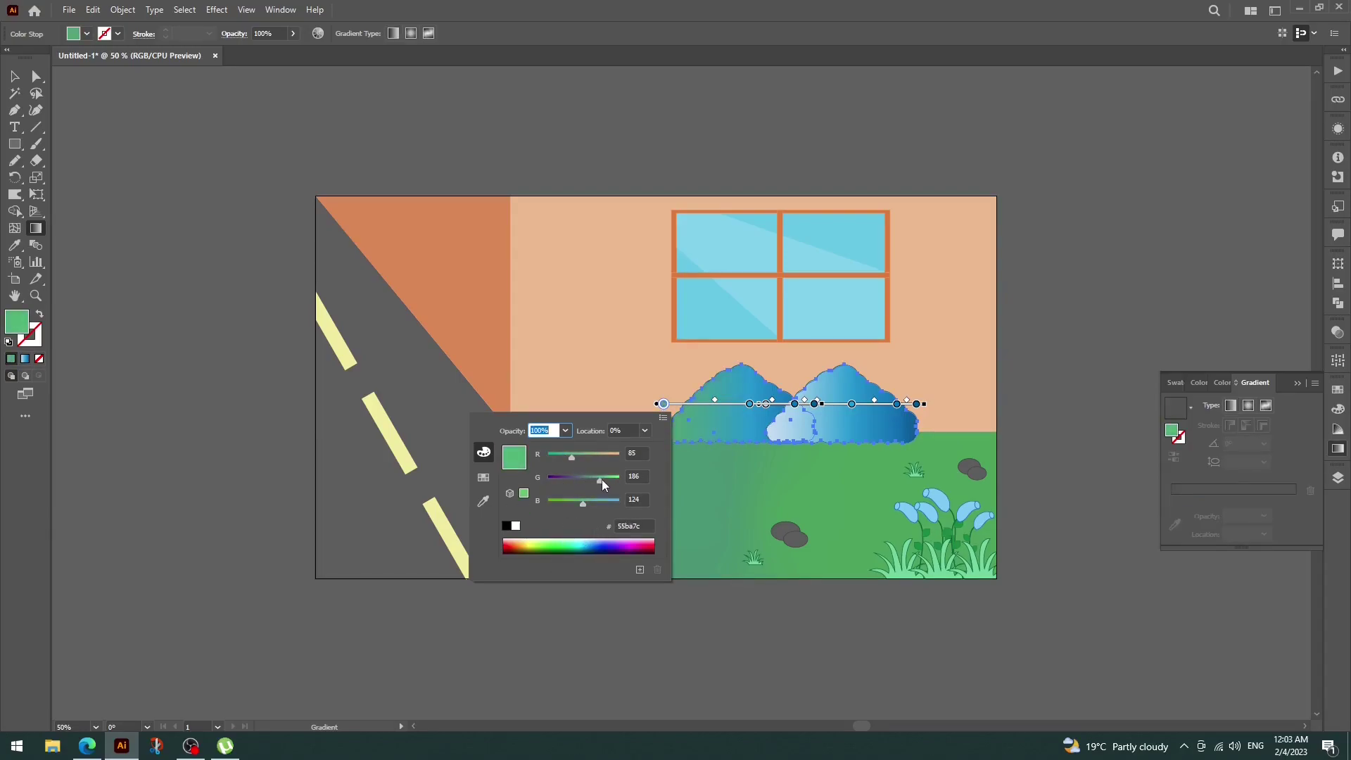
pyautogui.doubleClick(749, 403)
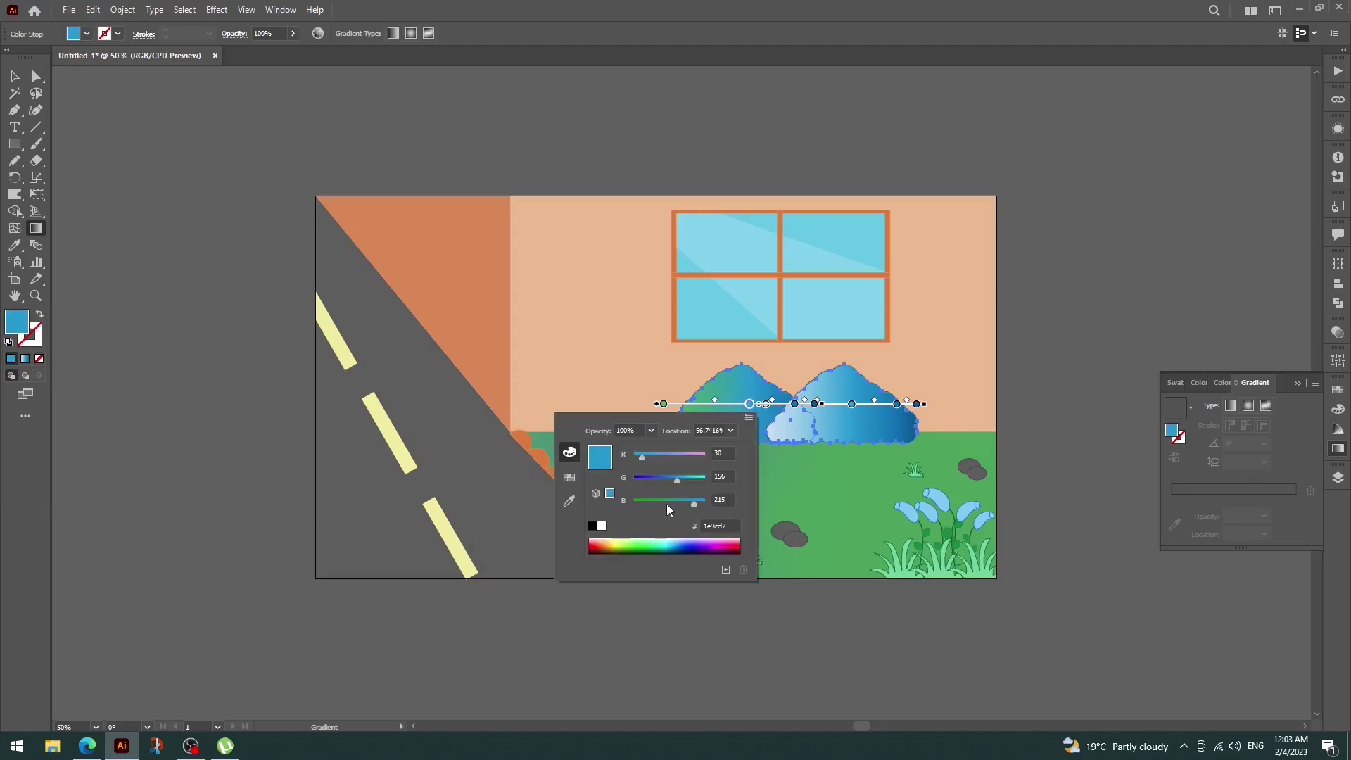